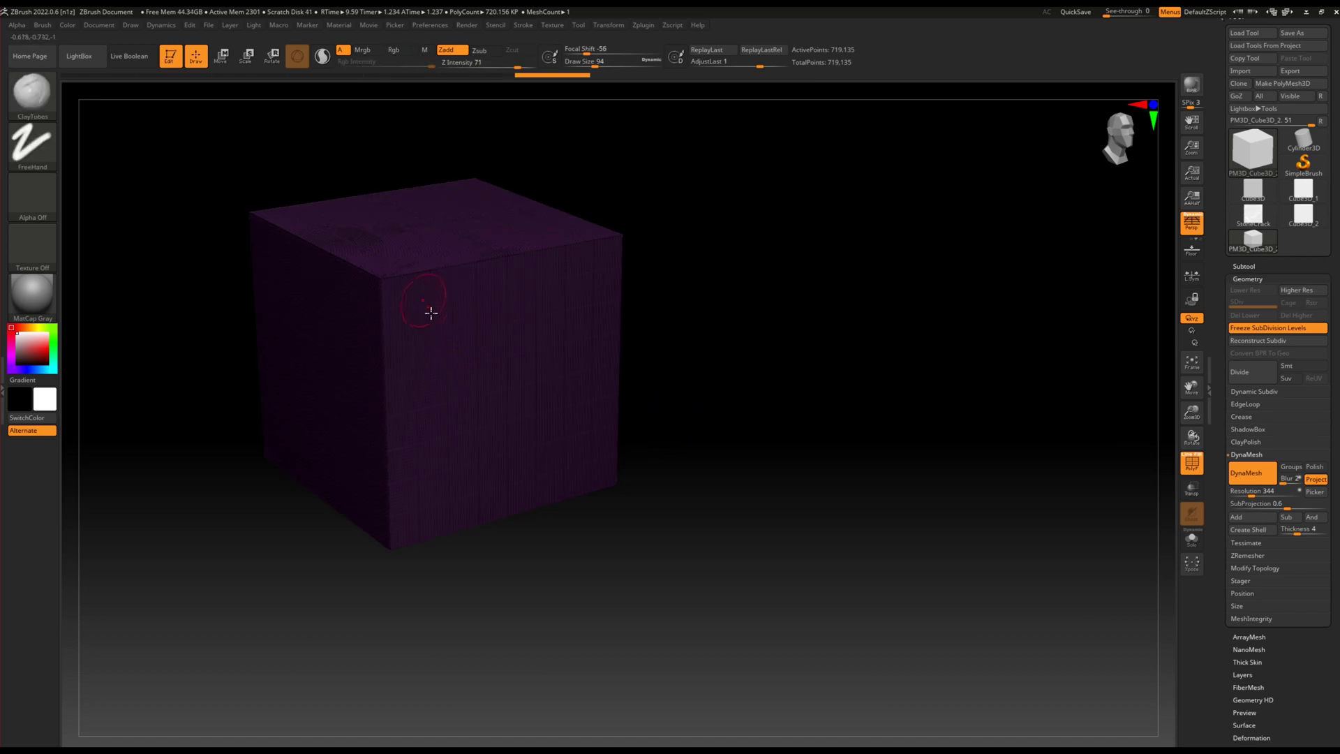
key("shift+f")
Turn off the PolyF wireframe and try a test clay stroke on the cube face, then undo it.
mouse_move(509, 440)
left_mouse_down()
mouse_move(494, 448)
mouse_move(326, 269)
left_mouse_up()
scroll(382, 400, "up", 3)
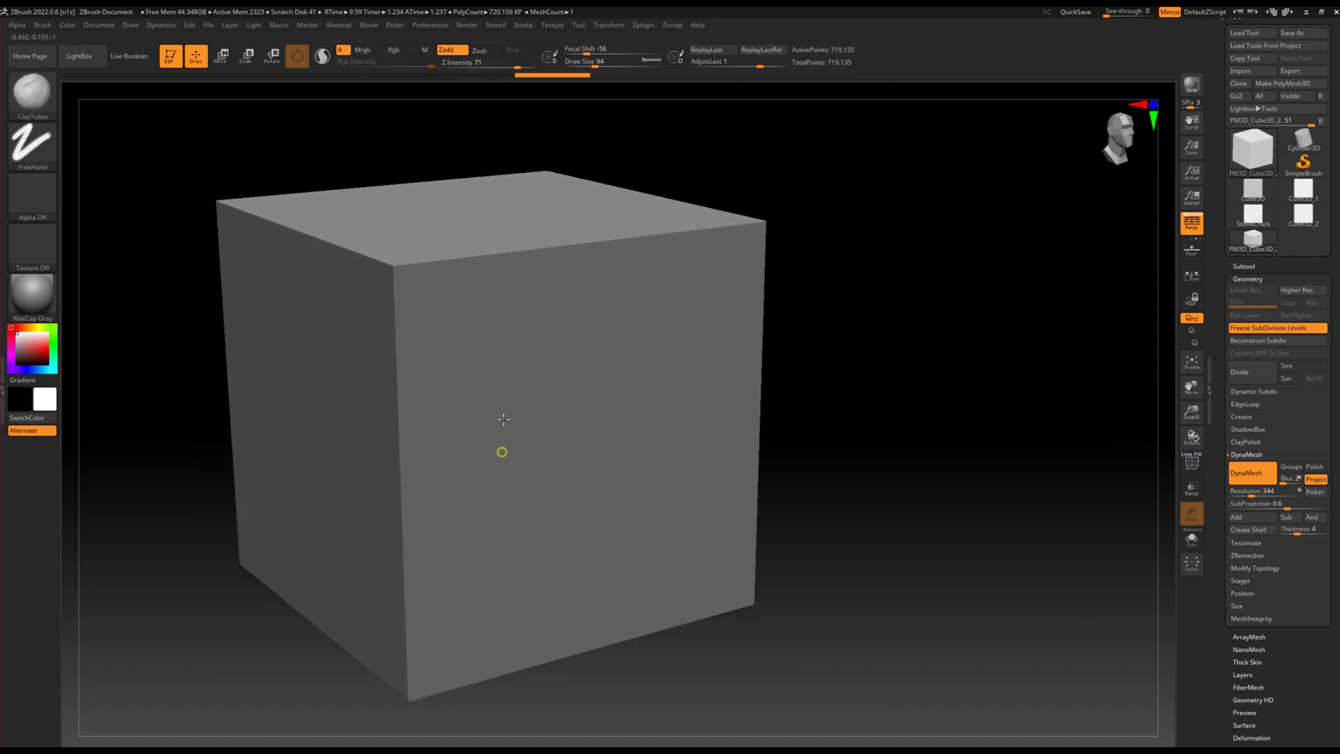
right_click_drag(502, 442, 404, 254, "shift")
left_click_drag(404, 254, 401, 317)
key("ctrl+z")
Give ClayTubes the square Alpha 28, undo its test strokes, and return to a 3/4 view.
left_click(20, 199)
left_click(434, 319)
left_click_drag(459, 311, 488, 369)
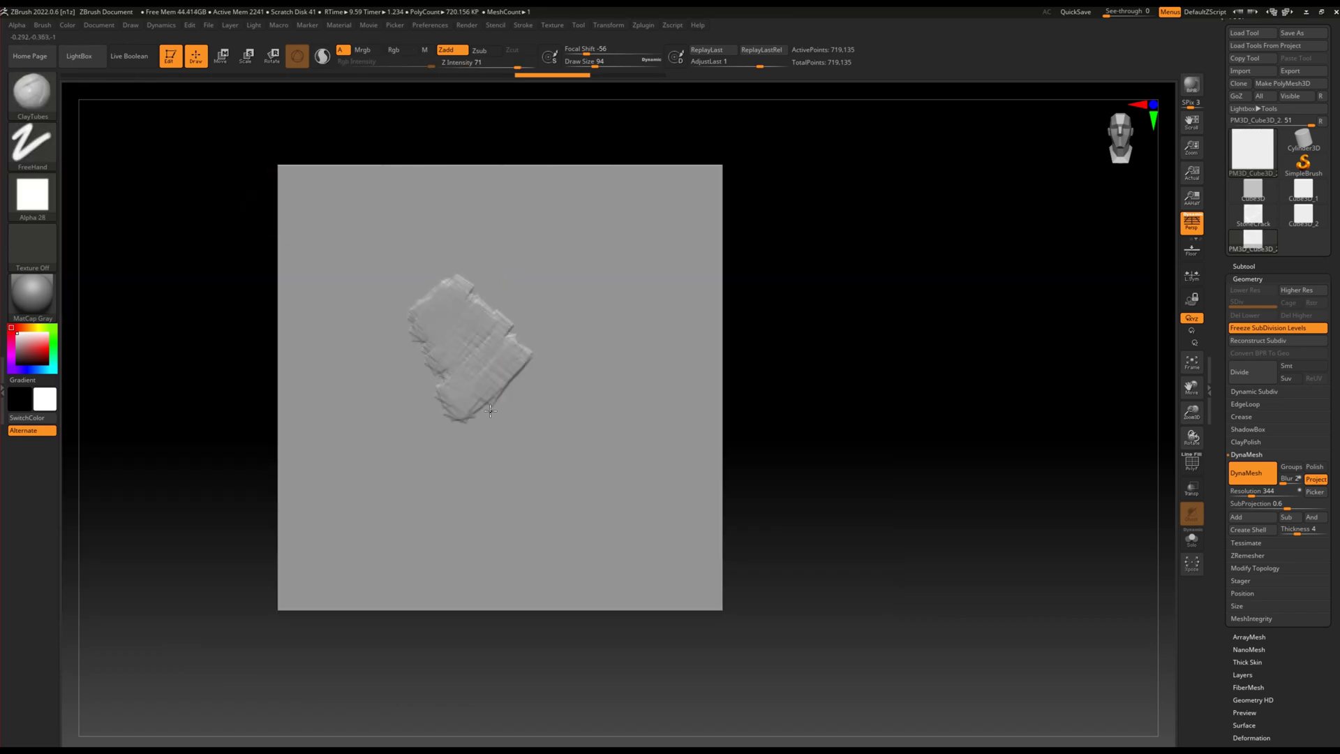
key("ctrl+z")
mouse_move(433, 314)
left_mouse_down()
mouse_move(421, 400)
mouse_move(492, 478)
left_mouse_up()
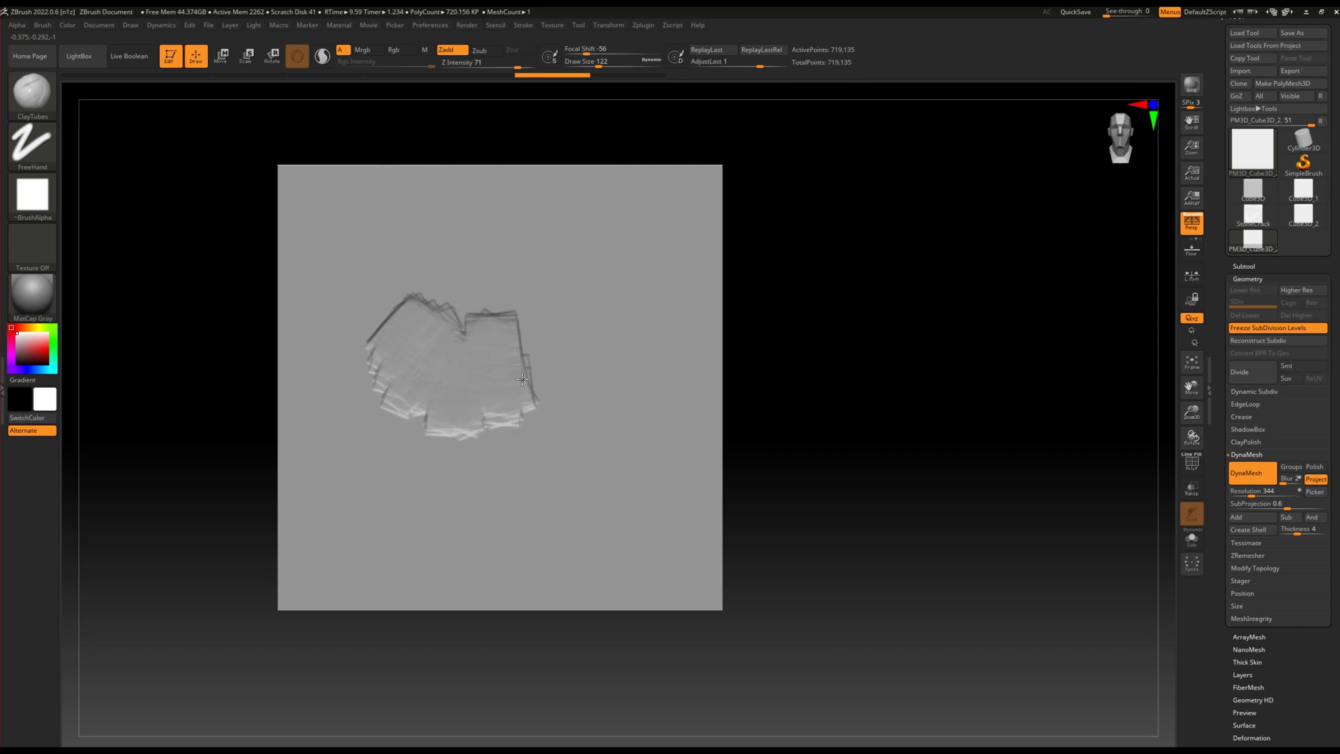
key("ctrl+z")
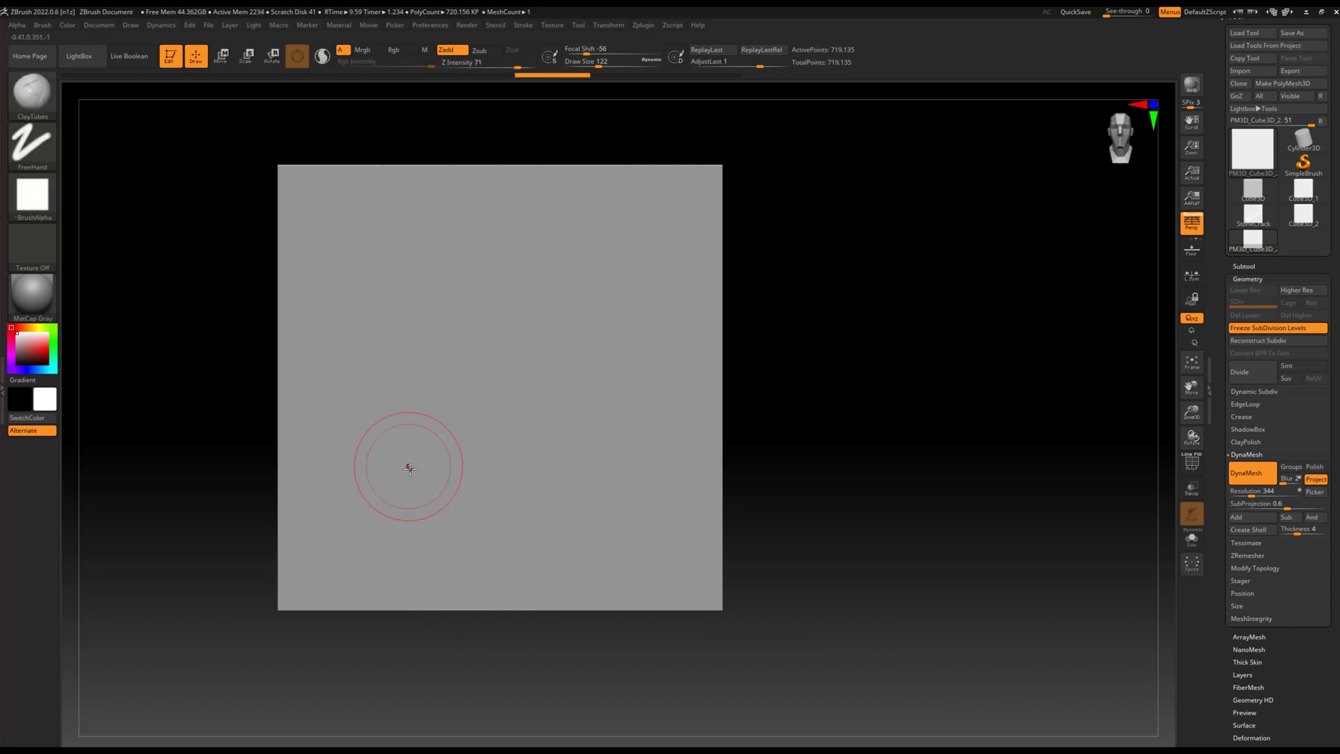
mouse_move(389, 548)
right_mouse_down()
mouse_move(374, 447)
mouse_move(344, 454)
mouse_move(321, 265)
mouse_move(333, 312)
right_mouse_up()
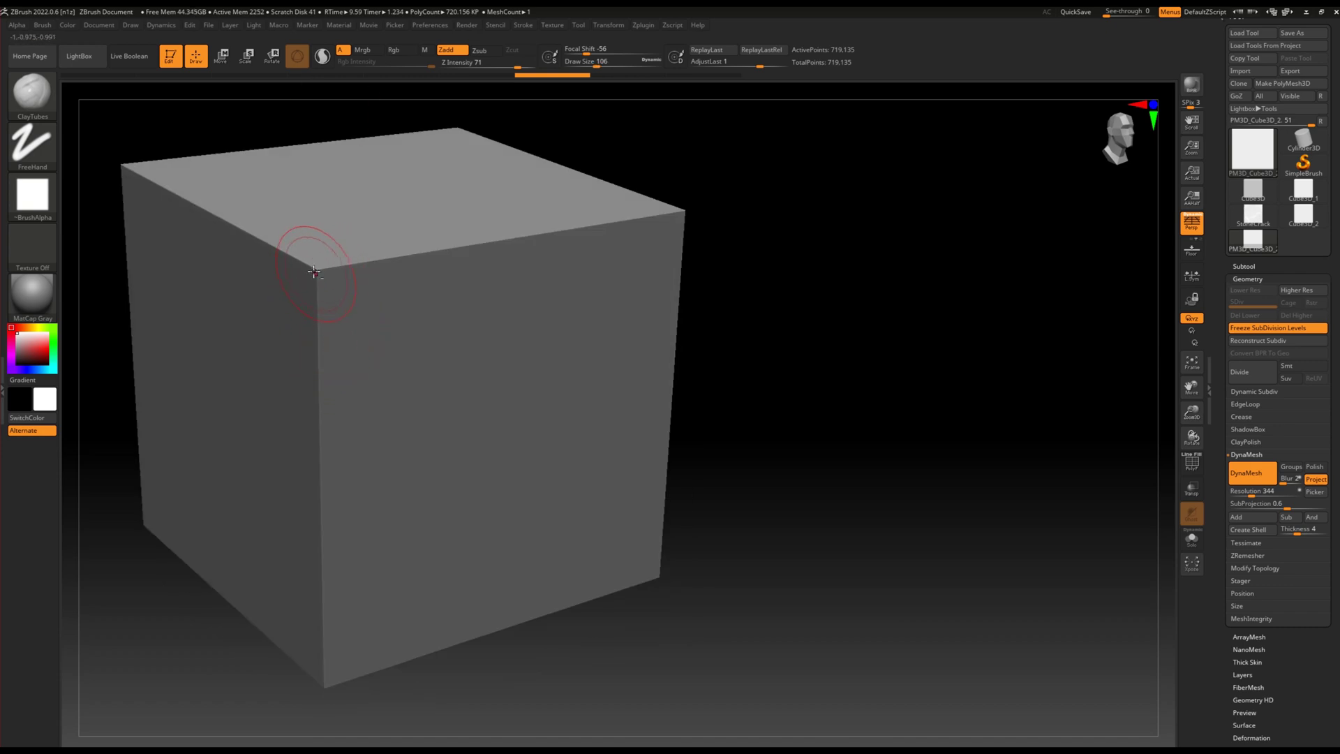
Switch to MalletFast and chip the cube's vertical front edge.
mouse_move(318, 268)
right_mouse_down()
mouse_move(428, 320)
mouse_move(423, 338)
mouse_move(326, 238)
right_mouse_up()
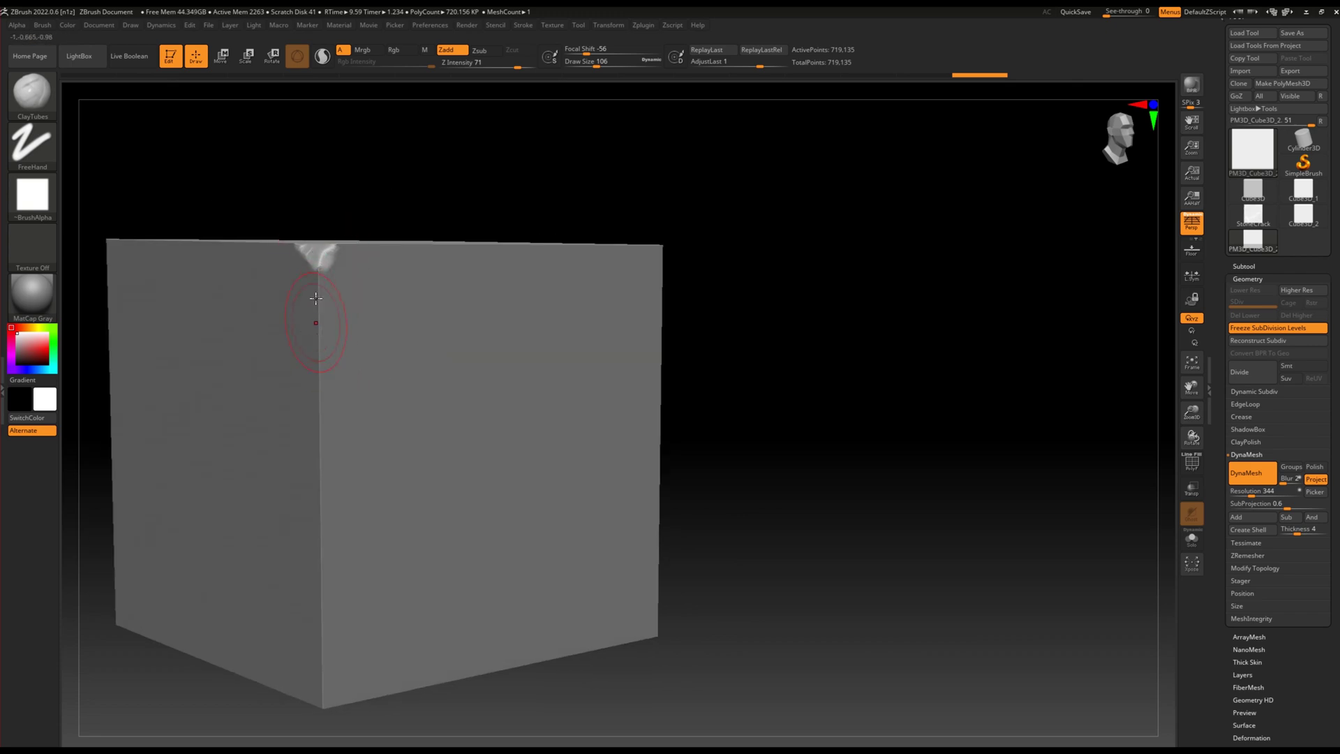
right_click_drag(315, 298, 319, 392)
key("shift")
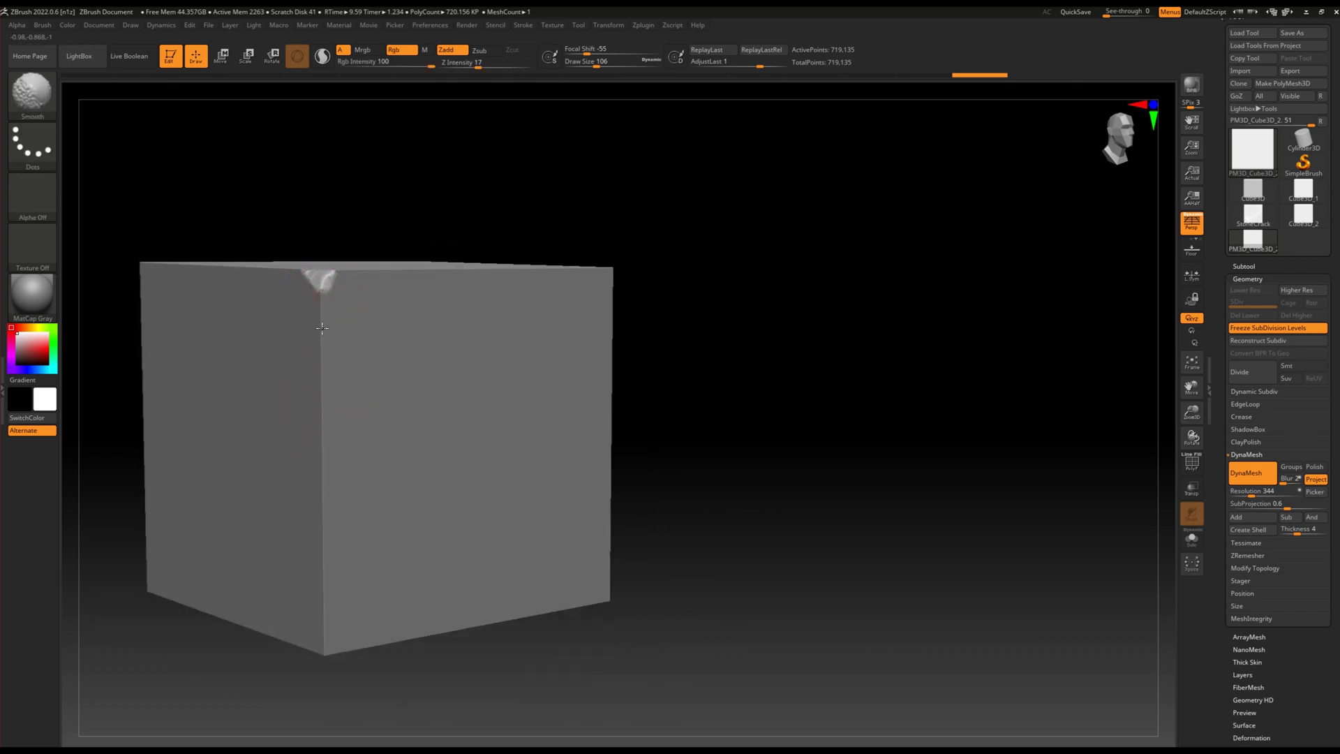
key("b")
key("m")
key("f")
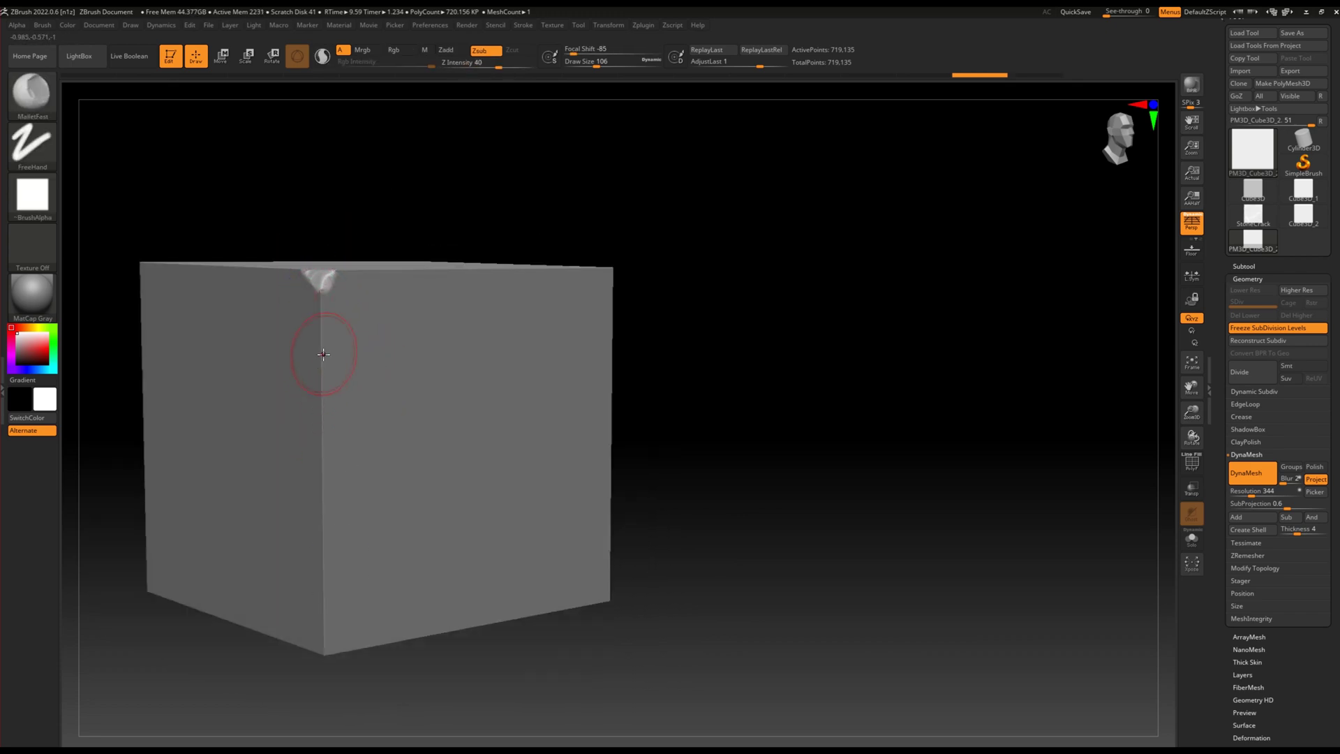
left_click_drag(324, 353, 326, 656)
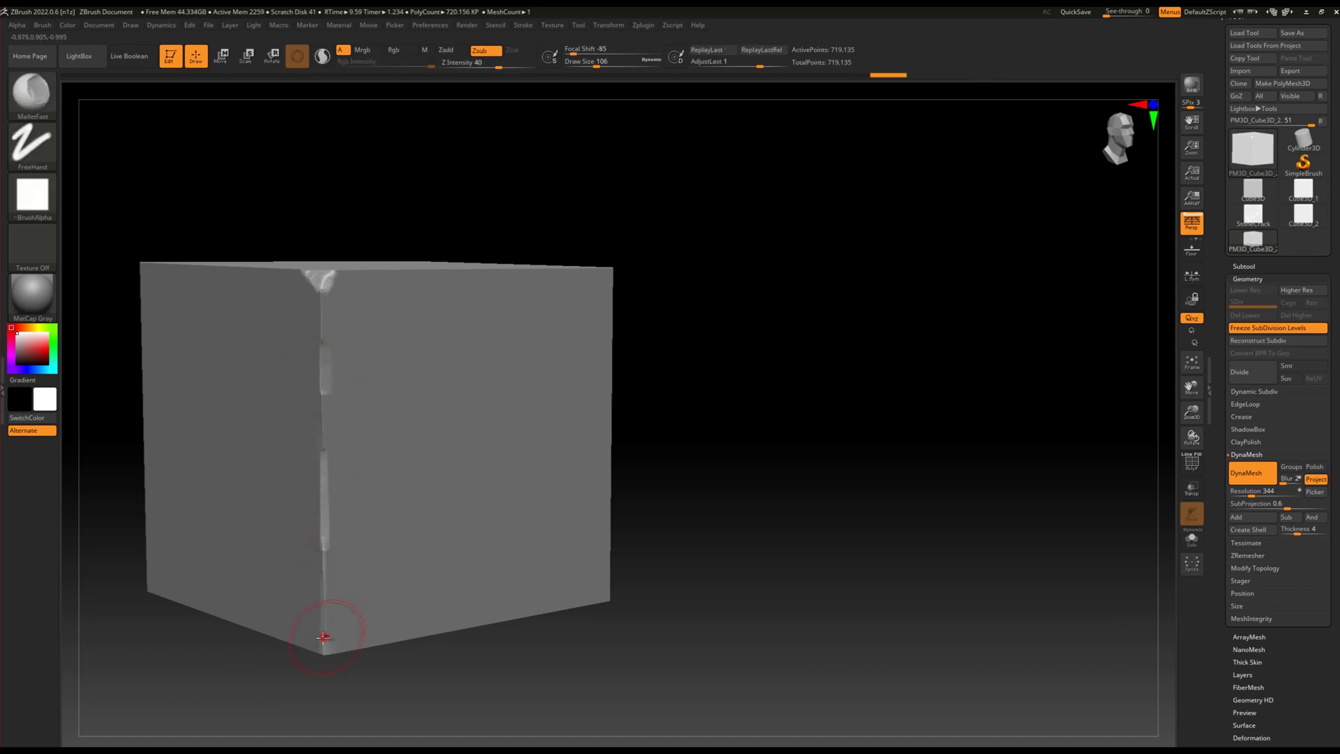
Carve chips along the cube's side edge, undoing the last chip stroke.
mouse_move(371, 550)
right_mouse_down()
mouse_move(384, 514)
mouse_move(329, 452)
right_mouse_up()
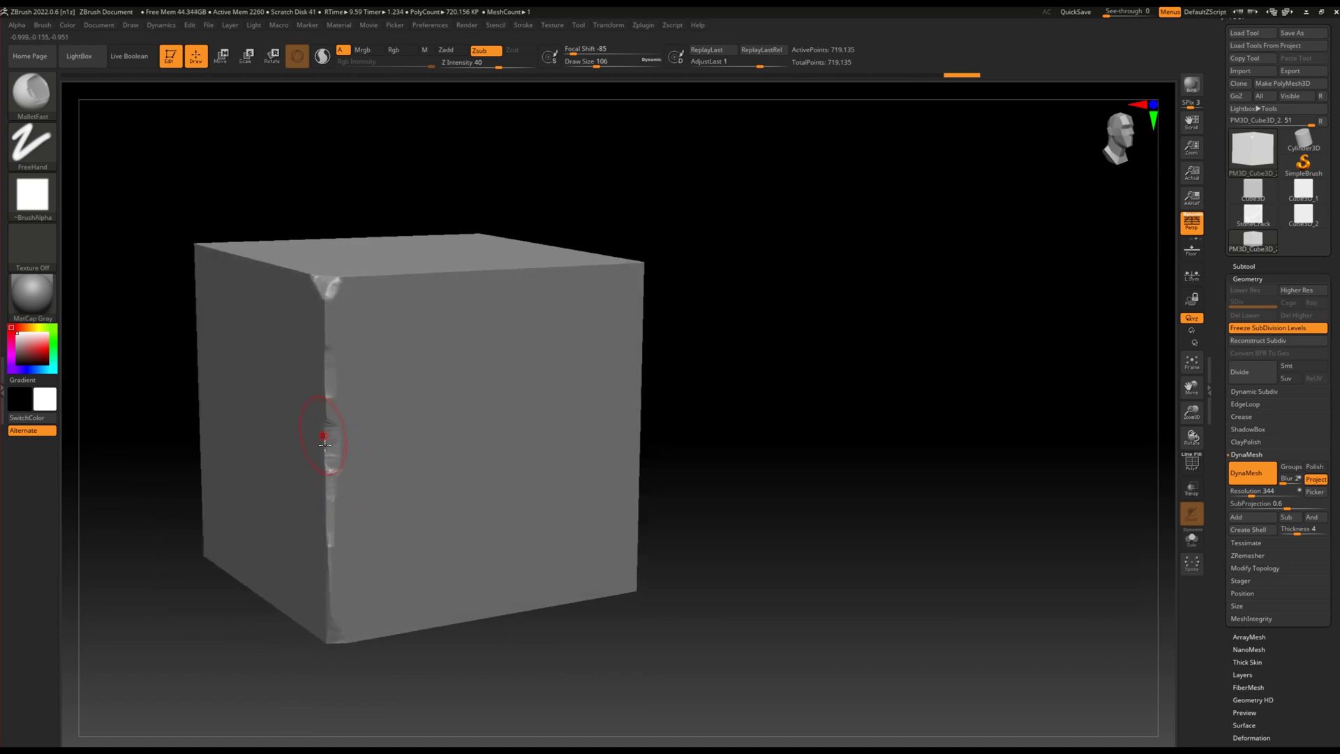
right_click_drag(389, 508, 83, 141)
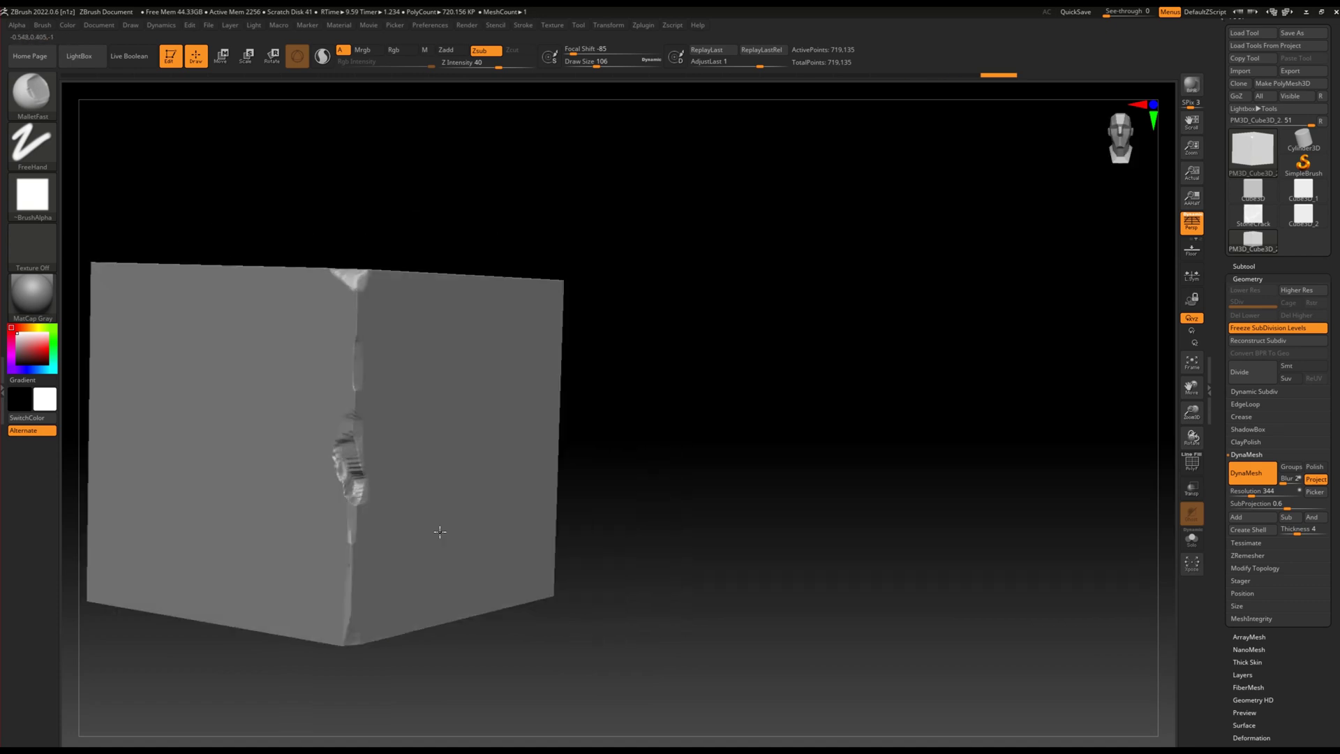
right_click_drag(374, 322, 344, 339)
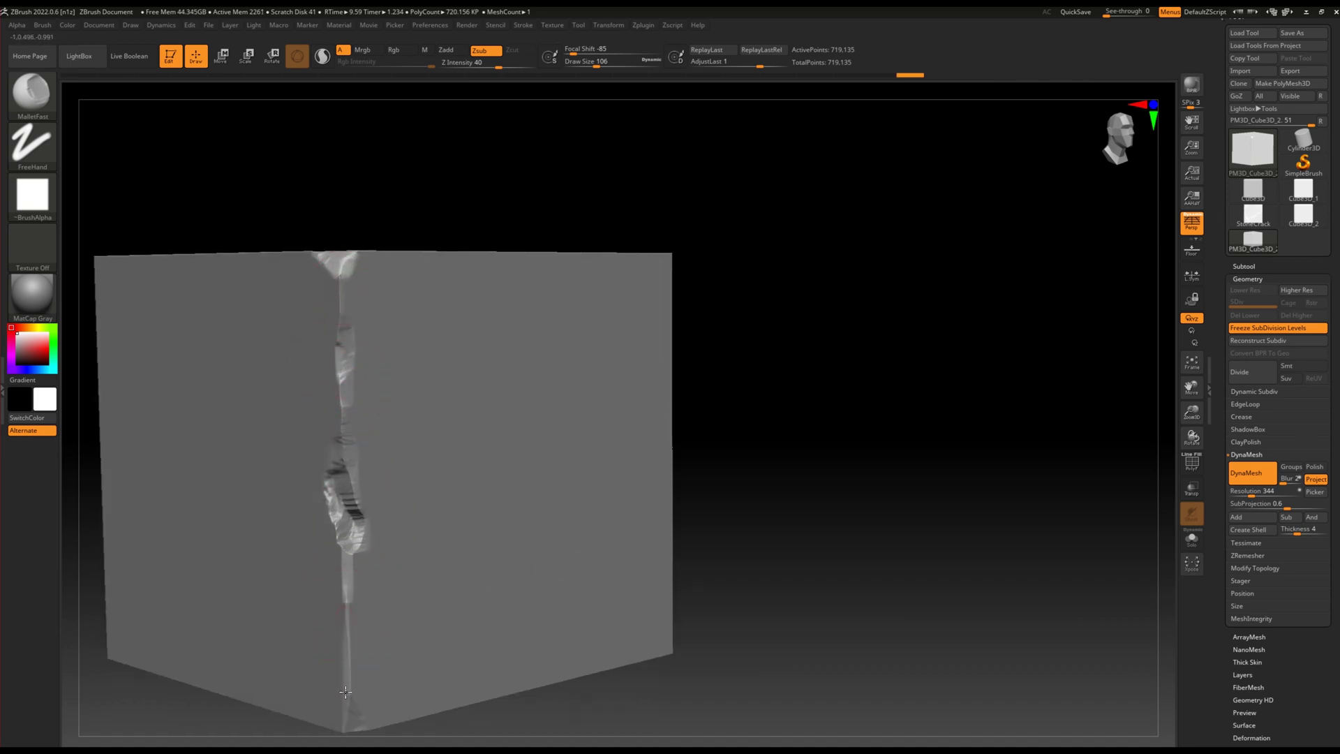
mouse_move(383, 625)
right_mouse_down("ctrl")
mouse_move(359, 524)
mouse_move(384, 449)
right_mouse_up("ctrl")
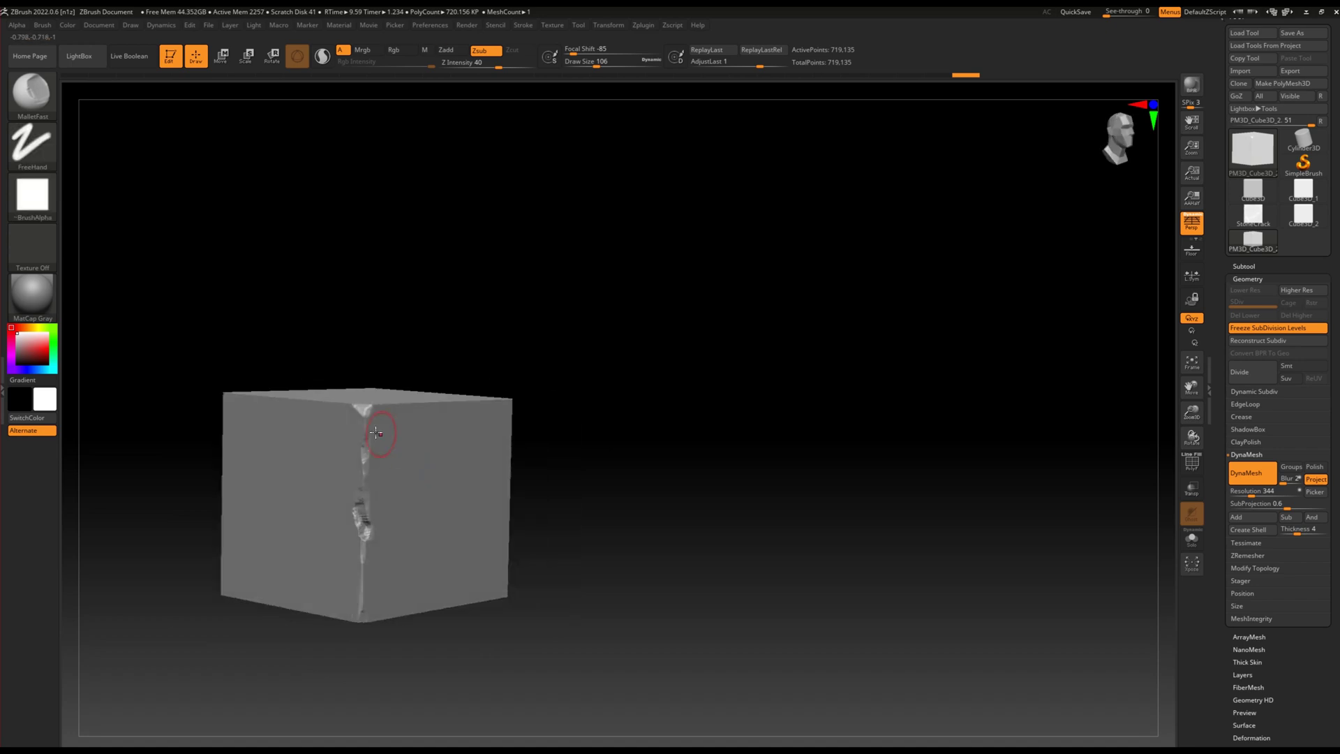
mouse_move(407, 520)
right_mouse_down()
mouse_move(509, 389)
mouse_move(488, 300)
mouse_move(491, 406)
right_mouse_up()
left_click_drag(496, 553, 499, 562)
mouse_move(499, 562)
right_mouse_down()
mouse_move(553, 548)
mouse_move(503, 550)
right_mouse_up()
key("ctrl+z")
key("ctrl+z")
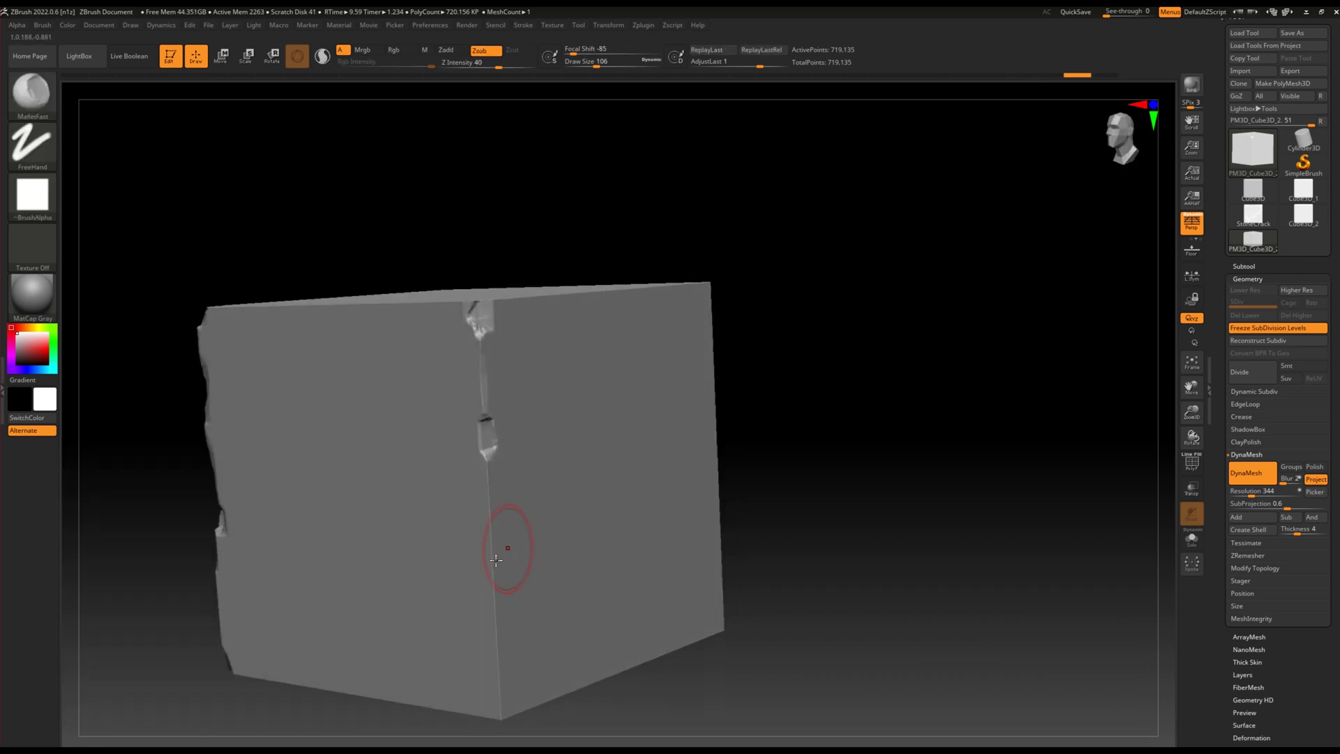
mouse_move(497, 711)
right_mouse_down()
mouse_move(509, 547)
mouse_move(564, 400)
mouse_move(646, 404)
mouse_move(631, 387)
right_mouse_up()
right_click_drag(617, 454, 353, 419)
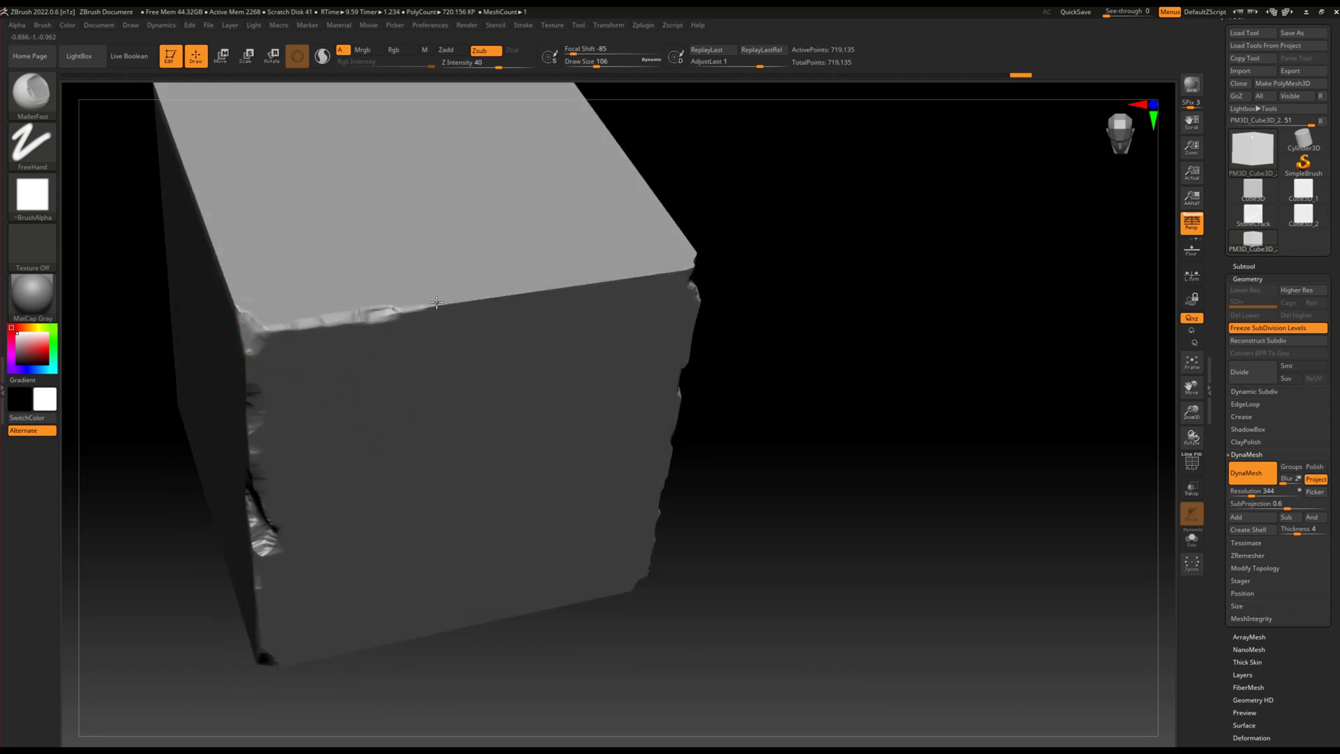
mouse_move(653, 320)
right_mouse_down("ctrl")
mouse_move(578, 449)
mouse_move(643, 389)
mouse_move(479, 353)
mouse_move(589, 353)
mouse_move(511, 457)
right_mouse_up("ctrl")
mouse_move(359, 559)
right_mouse_down()
mouse_move(388, 479)
mouse_move(380, 514)
mouse_move(346, 510)
right_mouse_up()
Build up ClayTubes clay along the cube's lower edge.
key("b")
key("c")
key("t")
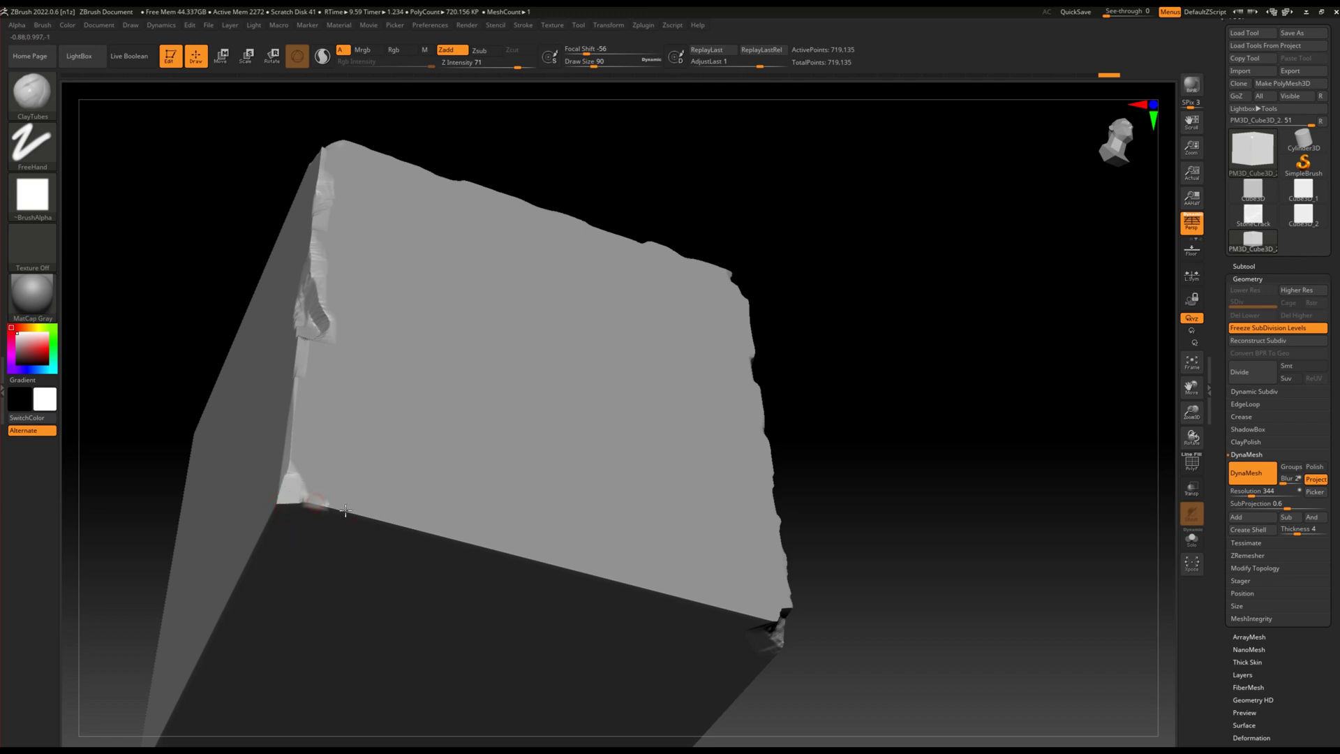
left_click_drag(445, 541, 574, 568)
left_click_drag(680, 590, 740, 614)
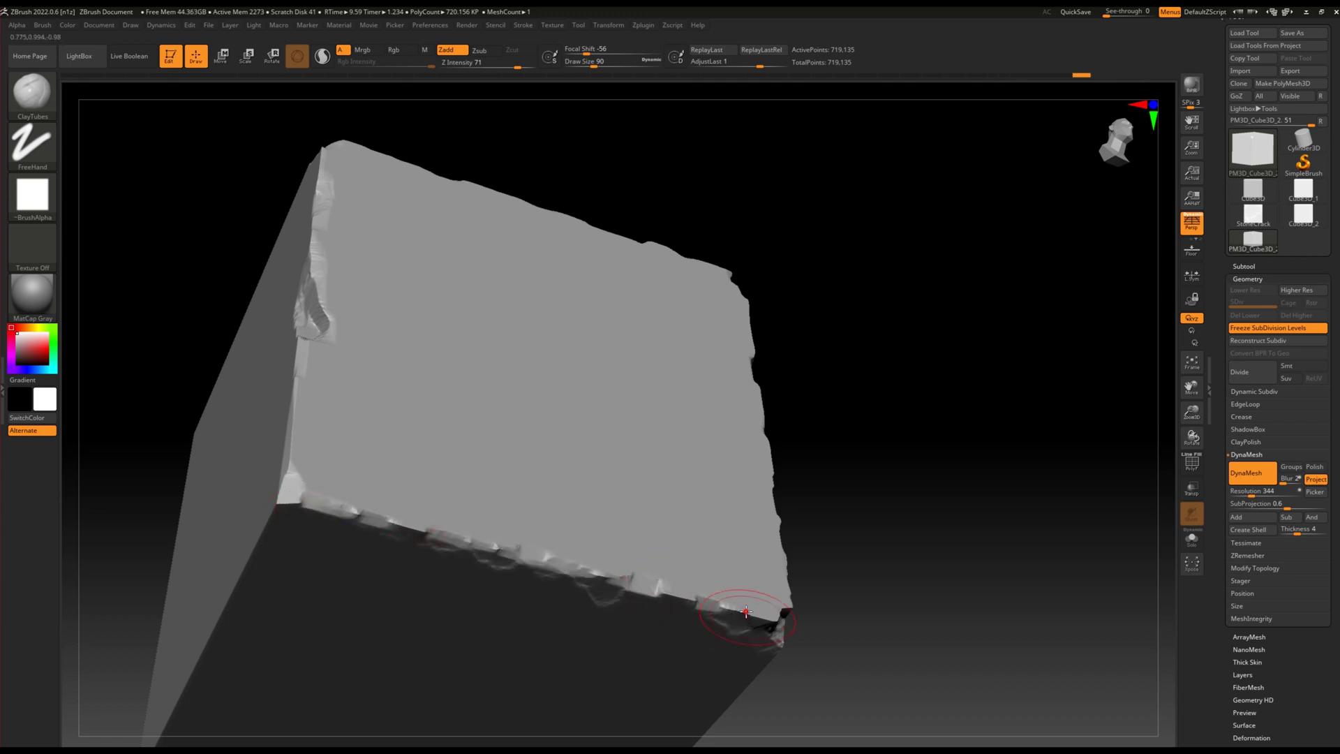
mouse_move(562, 467)
right_mouse_down("shift")
mouse_move(712, 418)
mouse_move(822, 139)
right_mouse_up("shift")
Chip and deepen breaks along the top face's edge with MalletFast.
key("b")
key("m")
key("f")
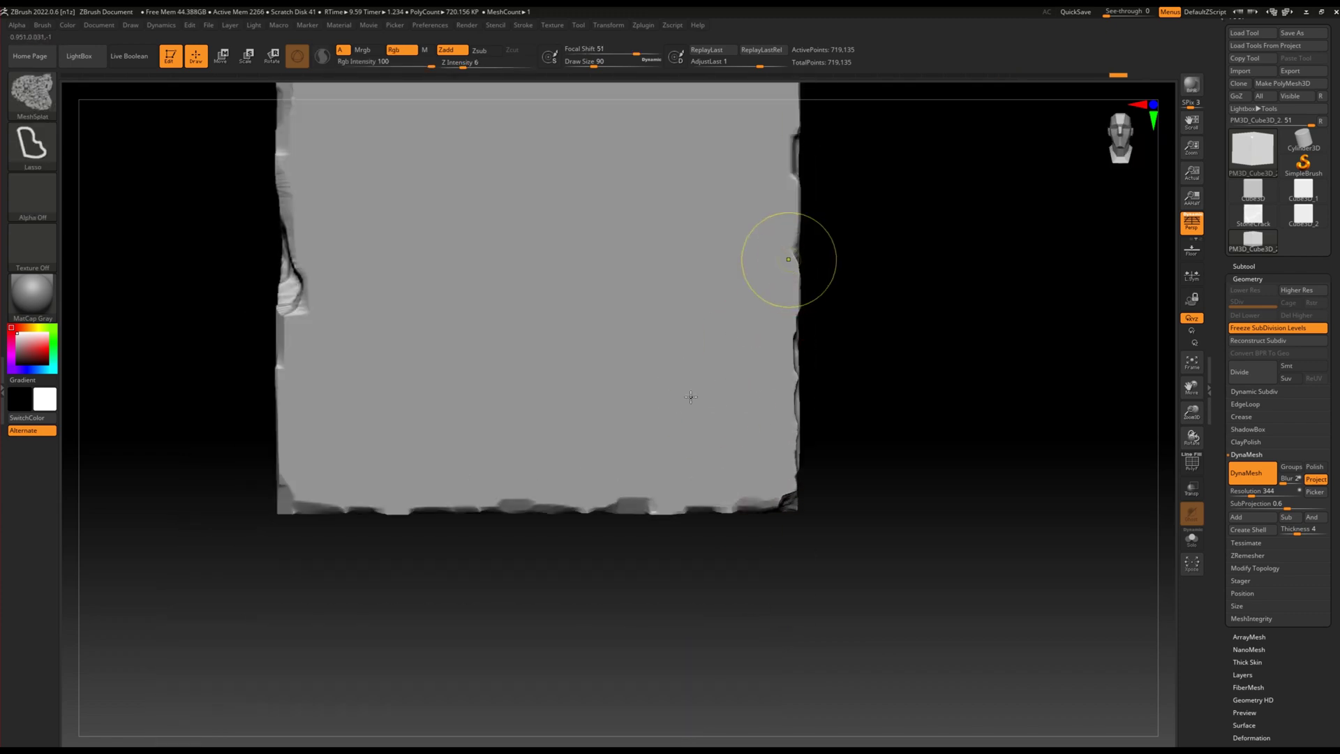
right_click_drag(790, 263, 698, 398)
left_click_drag(609, 459, 755, 484)
right_click_drag(789, 487, 677, 516)
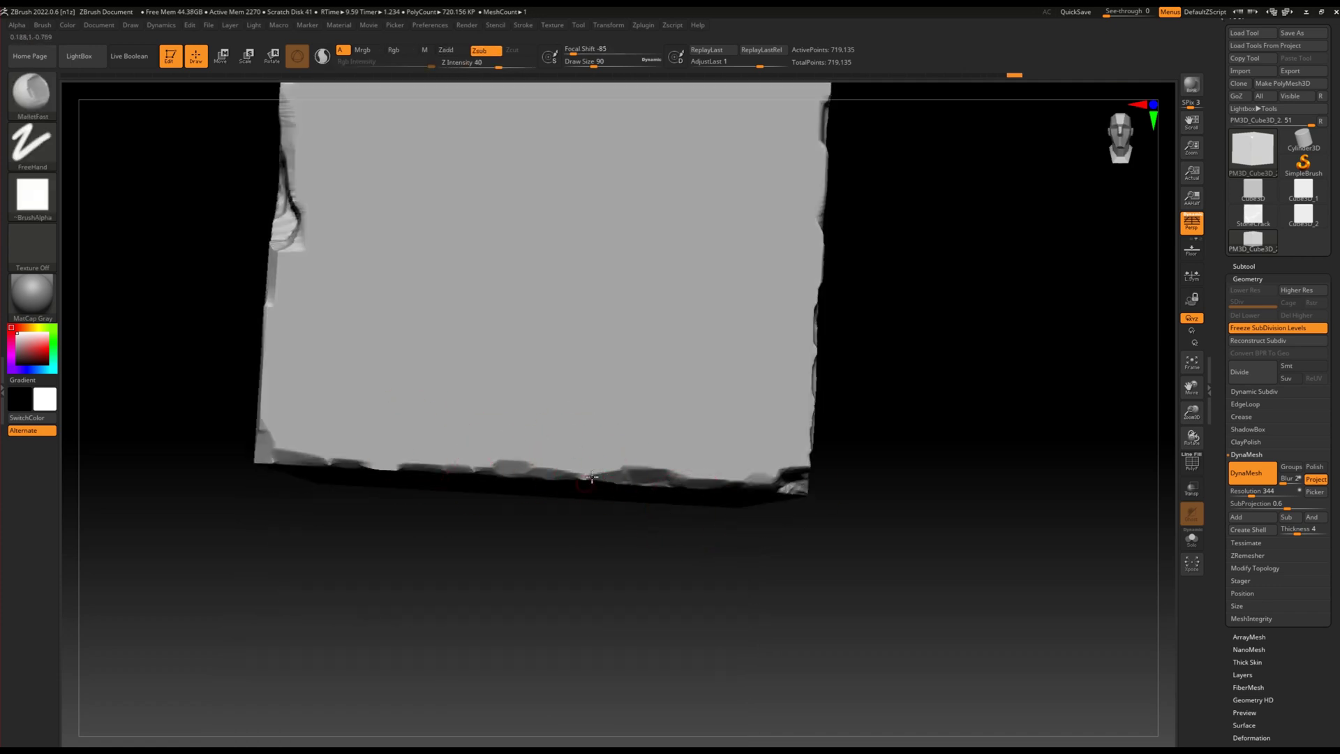
right_click_drag(553, 484, 568, 479)
left_click_drag(568, 479, 585, 478)
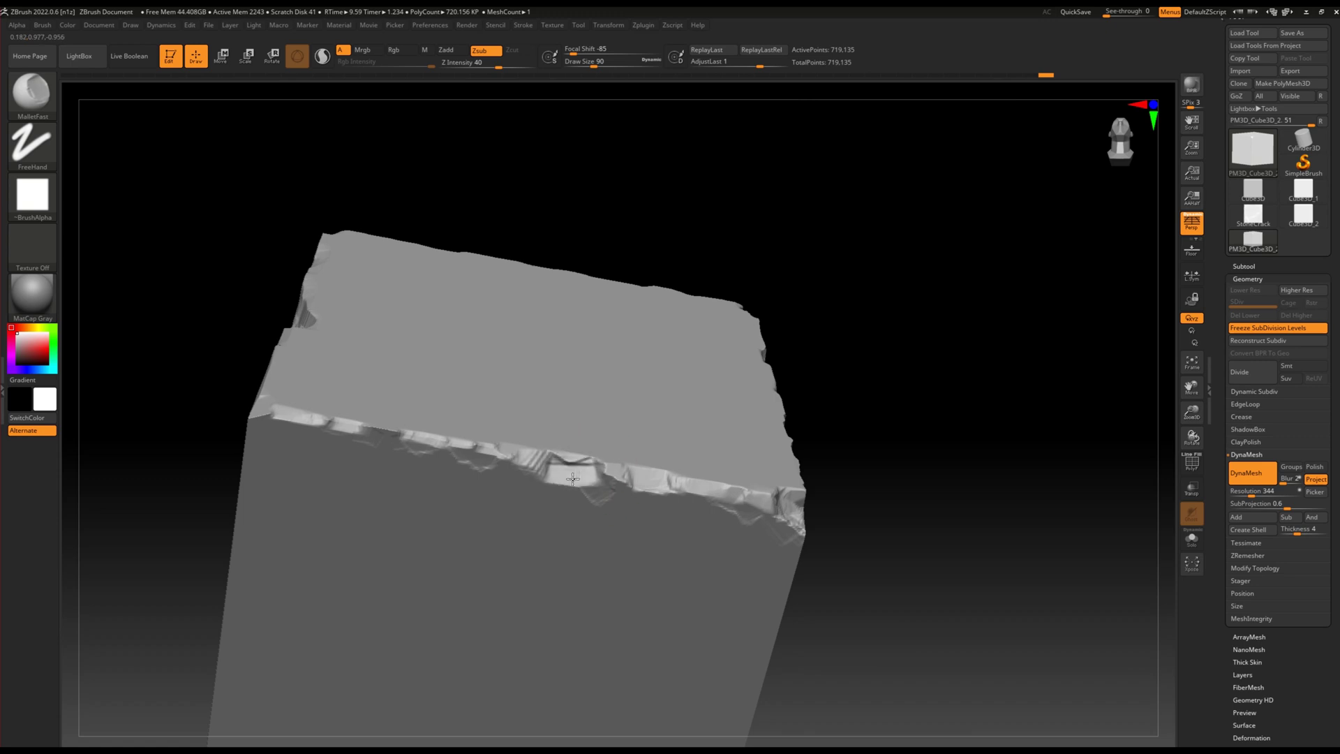
mouse_move(584, 478)
right_mouse_down()
mouse_move(587, 556)
mouse_move(547, 478)
right_mouse_up()
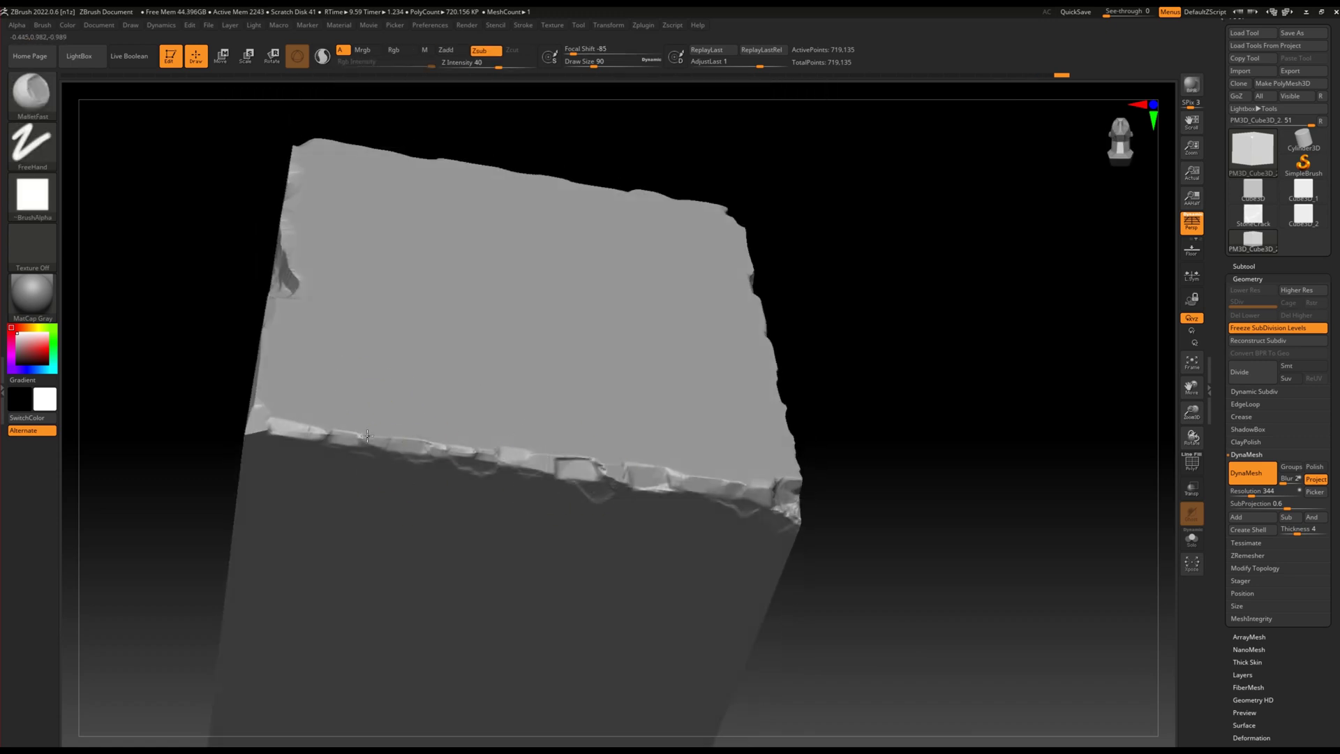
mouse_move(472, 389)
right_mouse_down()
mouse_move(560, 328)
mouse_move(354, 454)
mouse_move(408, 419)
mouse_move(473, 332)
mouse_move(590, 360)
mouse_move(396, 500)
right_mouse_up()
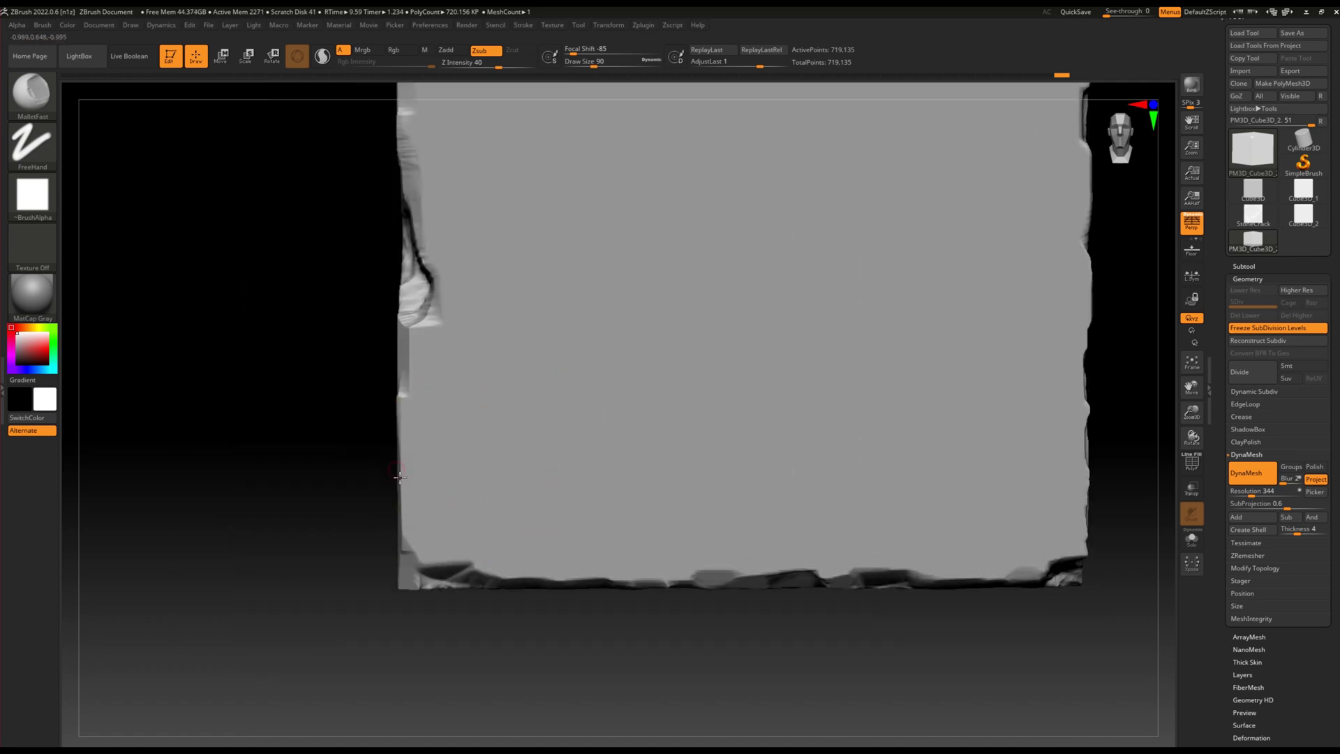
mouse_move(515, 426)
right_mouse_down("alt")
mouse_move(880, 335)
mouse_move(637, 320)
right_mouse_up("alt")
Switch back to ClayTubes and orbit to see the cube's bottom and side.
key("b")
key("c")
key("t")
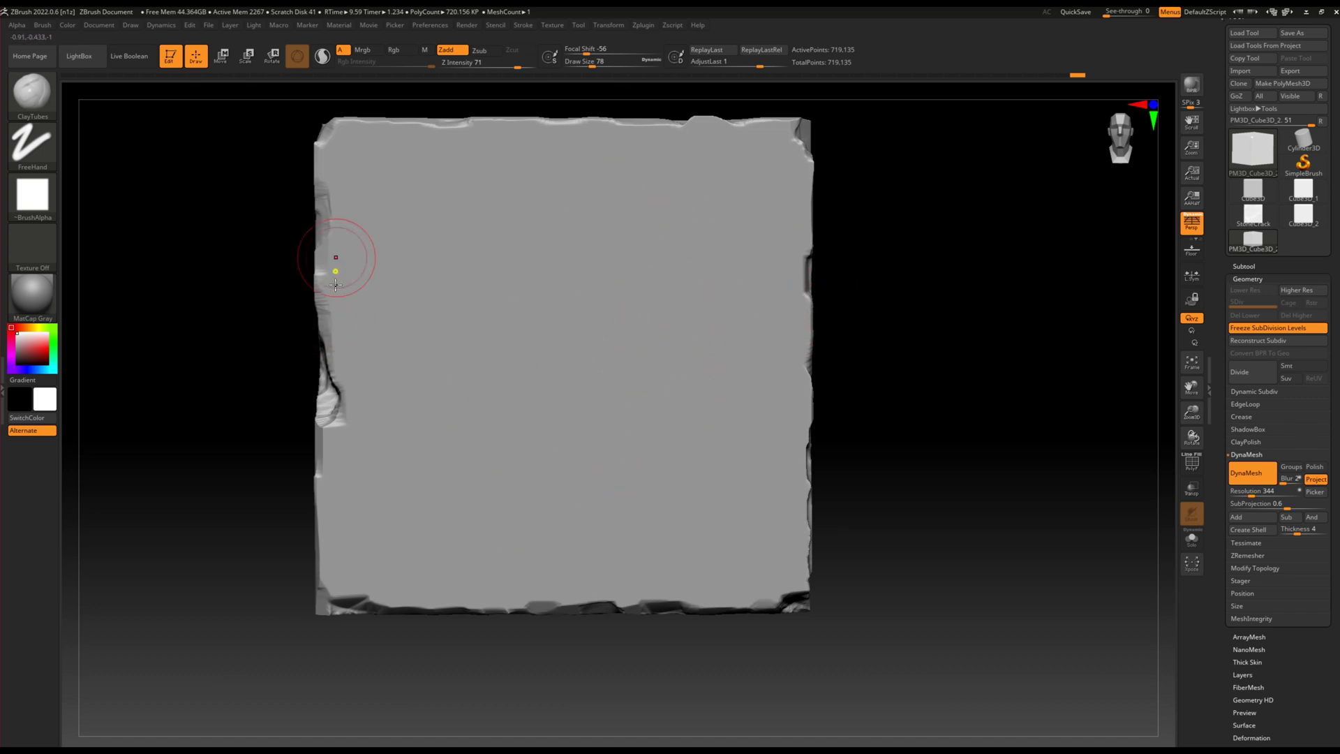
right_click_drag(336, 284, 336, 353, "alt")
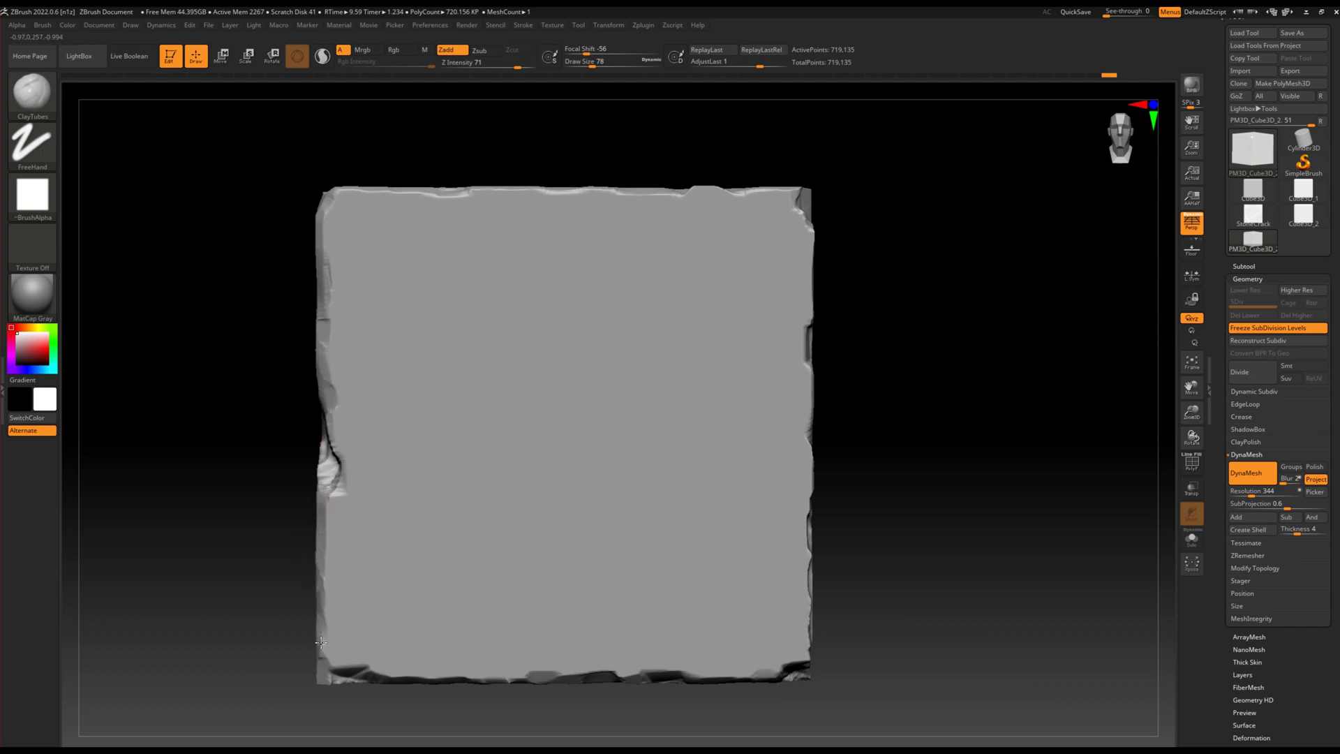
right_click_drag(382, 608, 392, 318)
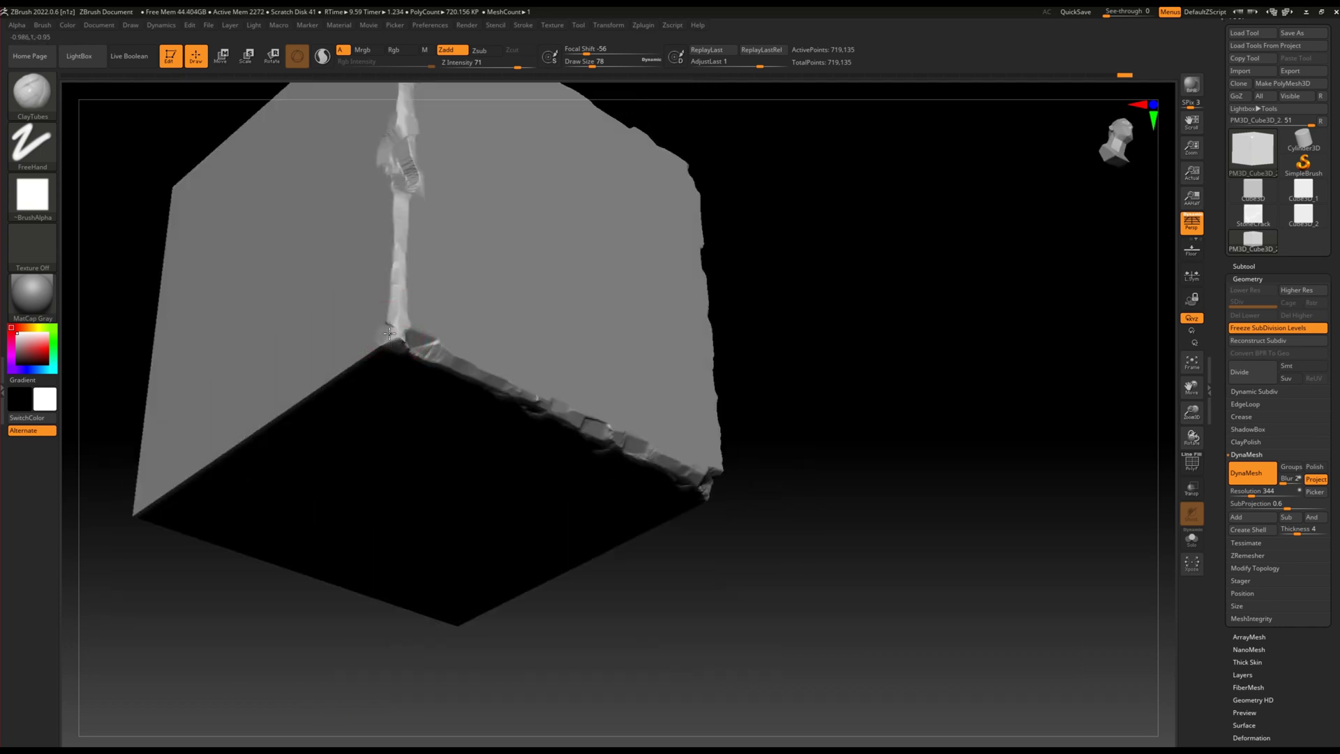
Fill in the crack along the cube's vertical corner edge with ClayTubes.
key("b")
key("t")
key("d")
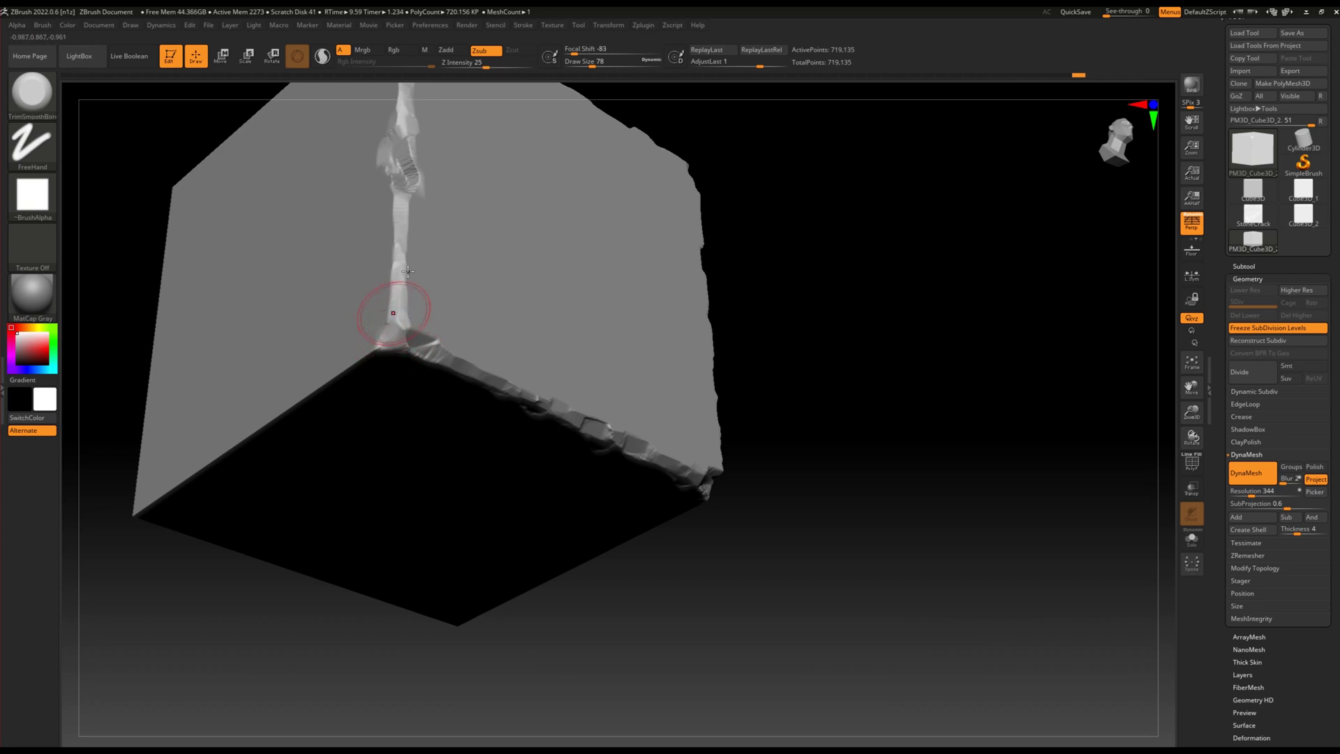
mouse_move(477, 338)
right_mouse_down()
mouse_move(538, 293)
mouse_move(536, 326)
mouse_move(434, 446)
mouse_move(417, 560)
mouse_move(449, 434)
mouse_move(527, 368)
mouse_move(668, 198)
right_mouse_up()
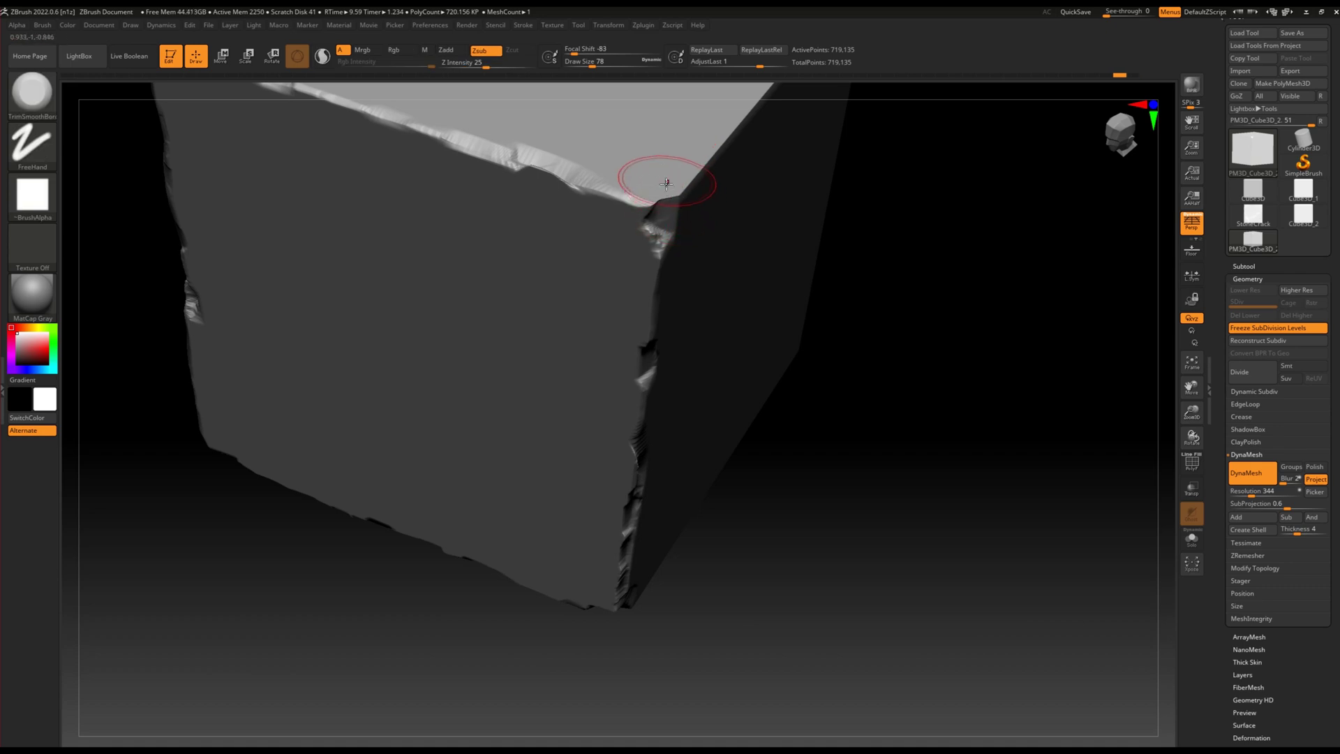
key("b")
key("c")
key("t")
right_click_drag(652, 209, 687, 161, "ctrl")
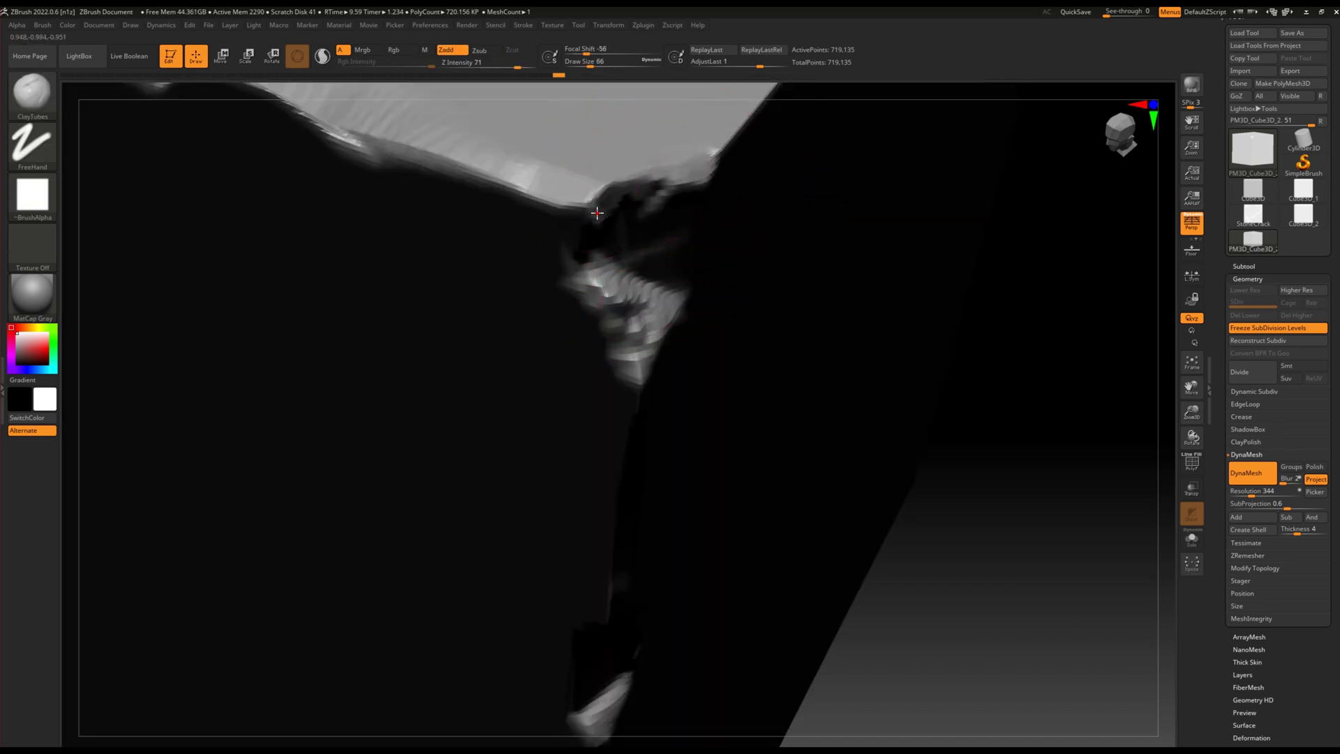
key("f")
mouse_move(525, 366)
right_mouse_down()
mouse_move(545, 353)
mouse_move(508, 263)
right_mouse_up()
left_click_drag(507, 325, 521, 444)
key("f")
right_click_drag(568, 400, 534, 410, "ctrl")
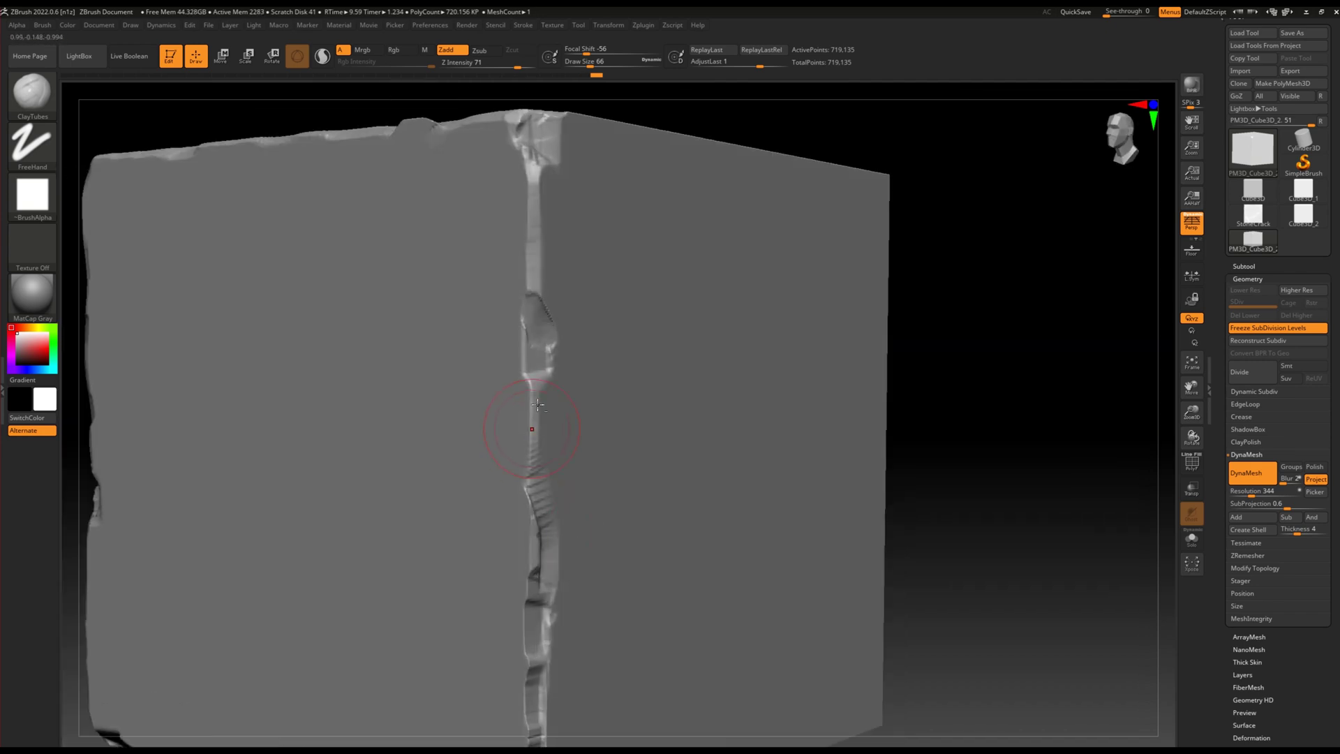
Smooth the bump on the left edge and resculpt it down to the bottom-left corner.
mouse_move(534, 492)
right_mouse_down()
mouse_move(598, 442)
mouse_move(523, 284)
mouse_move(545, 398)
mouse_move(649, 199)
right_mouse_up()
mouse_move(380, 435)
right_mouse_down()
mouse_move(307, 434)
mouse_move(321, 479)
mouse_move(300, 422)
right_mouse_up()
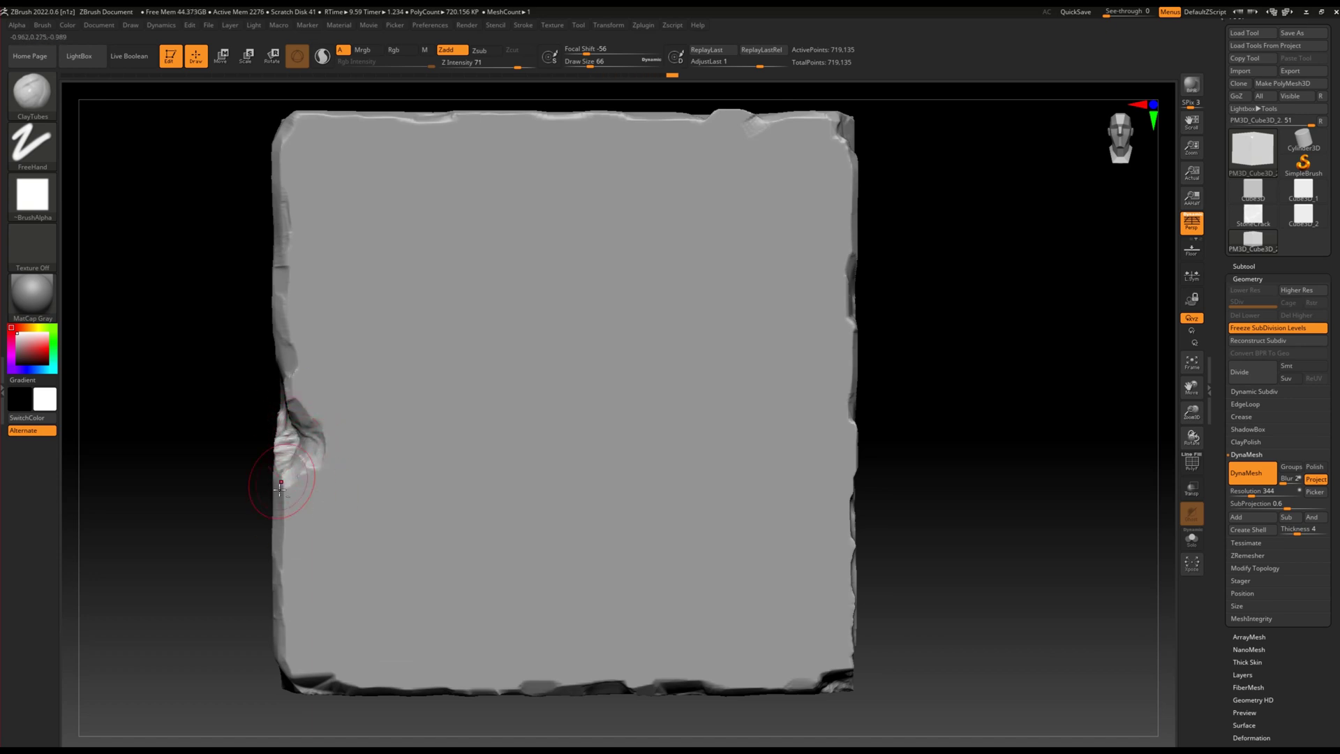
left_click_drag(281, 553, 287, 672)
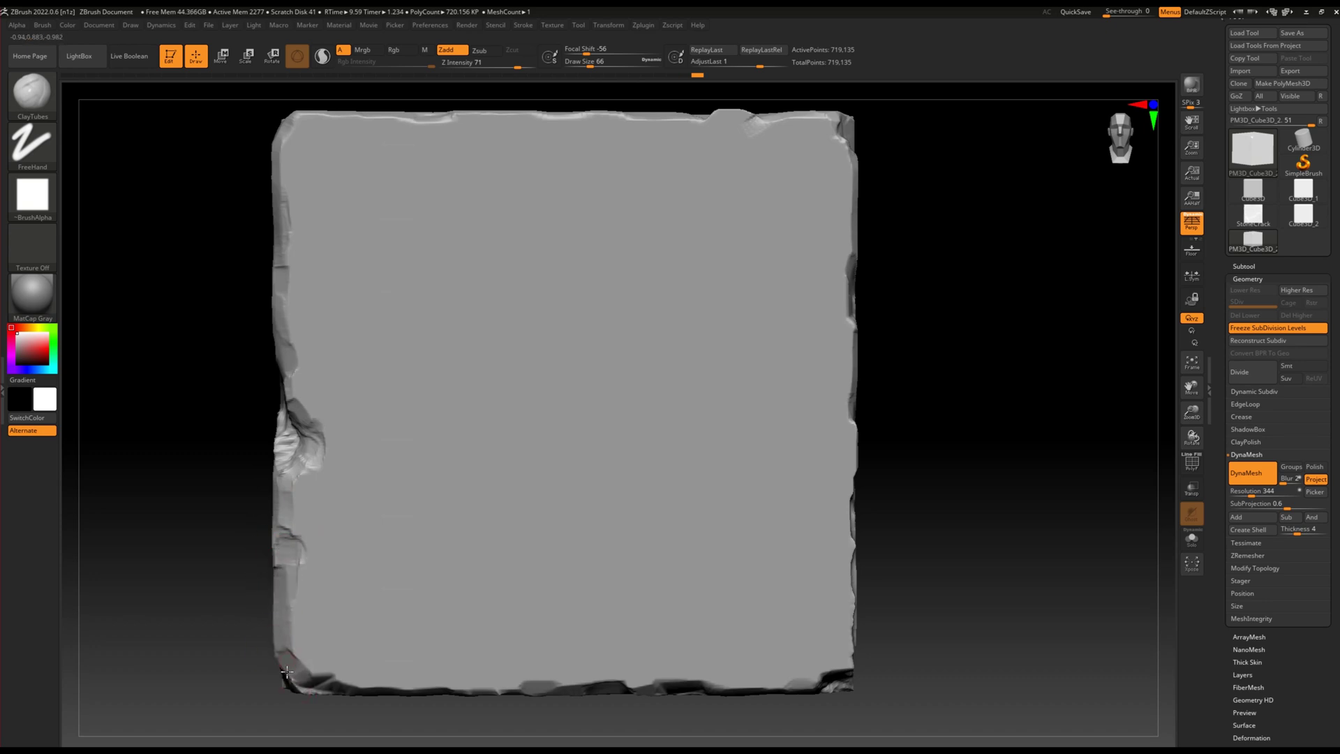
mouse_move(320, 684)
right_mouse_down("ctrl")
mouse_move(404, 533)
mouse_move(328, 419)
mouse_move(350, 443)
mouse_move(391, 447)
mouse_move(374, 454)
mouse_move(344, 339)
right_mouse_up("ctrl")
left_click(32, 194)
mouse_move(247, 523)
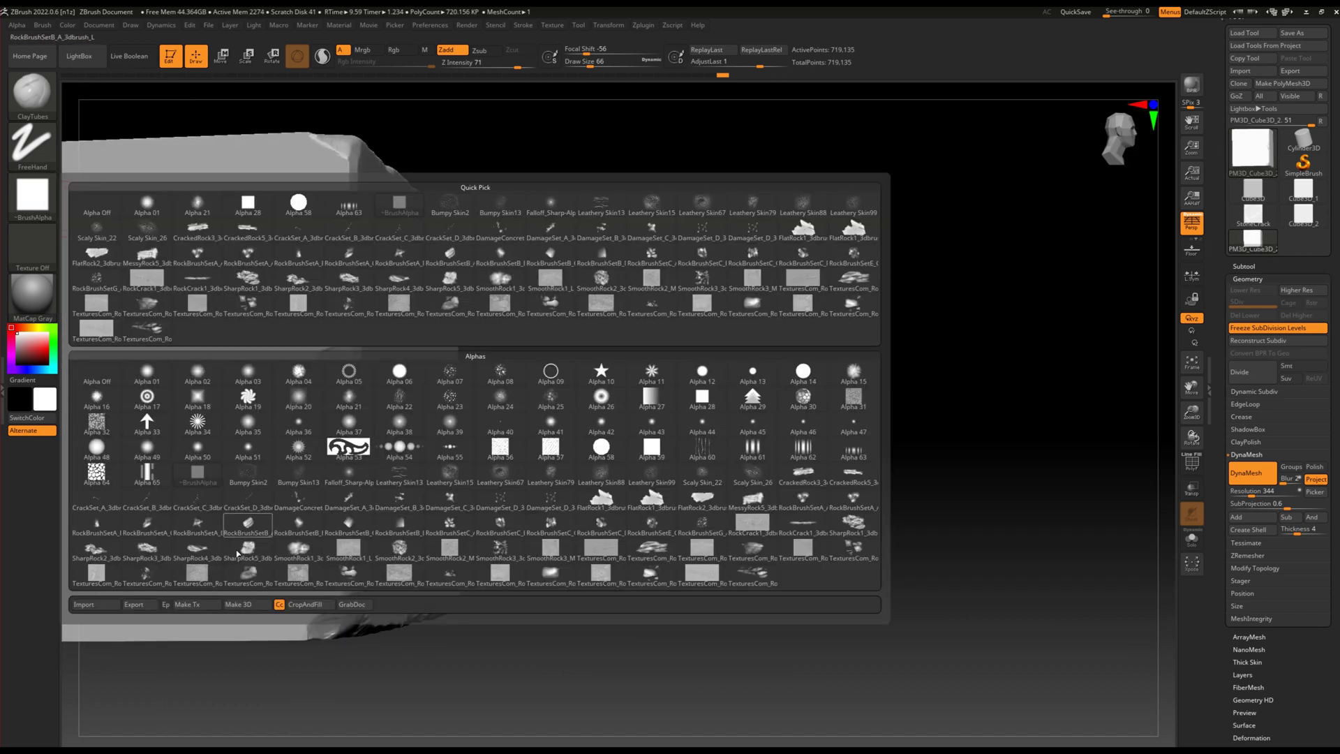
Apply the DamageSet_C_3 alpha and stamp damage texture onto the block's side edge.
left_click(449, 496)
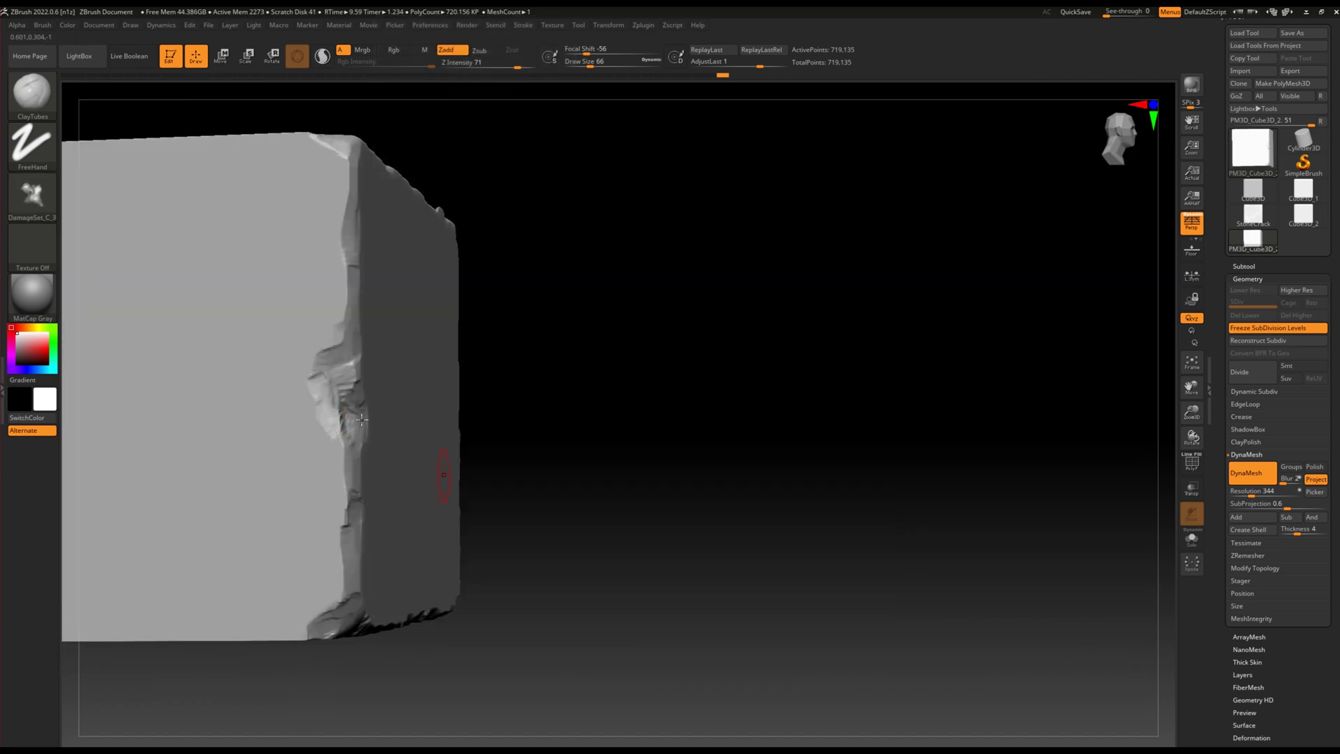
mouse_move(303, 417)
left_mouse_down()
mouse_move(345, 445)
mouse_move(313, 426)
mouse_move(310, 394)
mouse_move(345, 356)
mouse_move(398, 331)
mouse_move(284, 448)
mouse_move(328, 489)
mouse_move(511, 524)
mouse_move(374, 492)
left_mouse_up()
mouse_move(374, 492)
right_mouse_down("ctrl")
mouse_move(298, 340)
mouse_move(550, 504)
right_mouse_up("ctrl")
right_click_drag(462, 467, 307, 492, "ctrl")
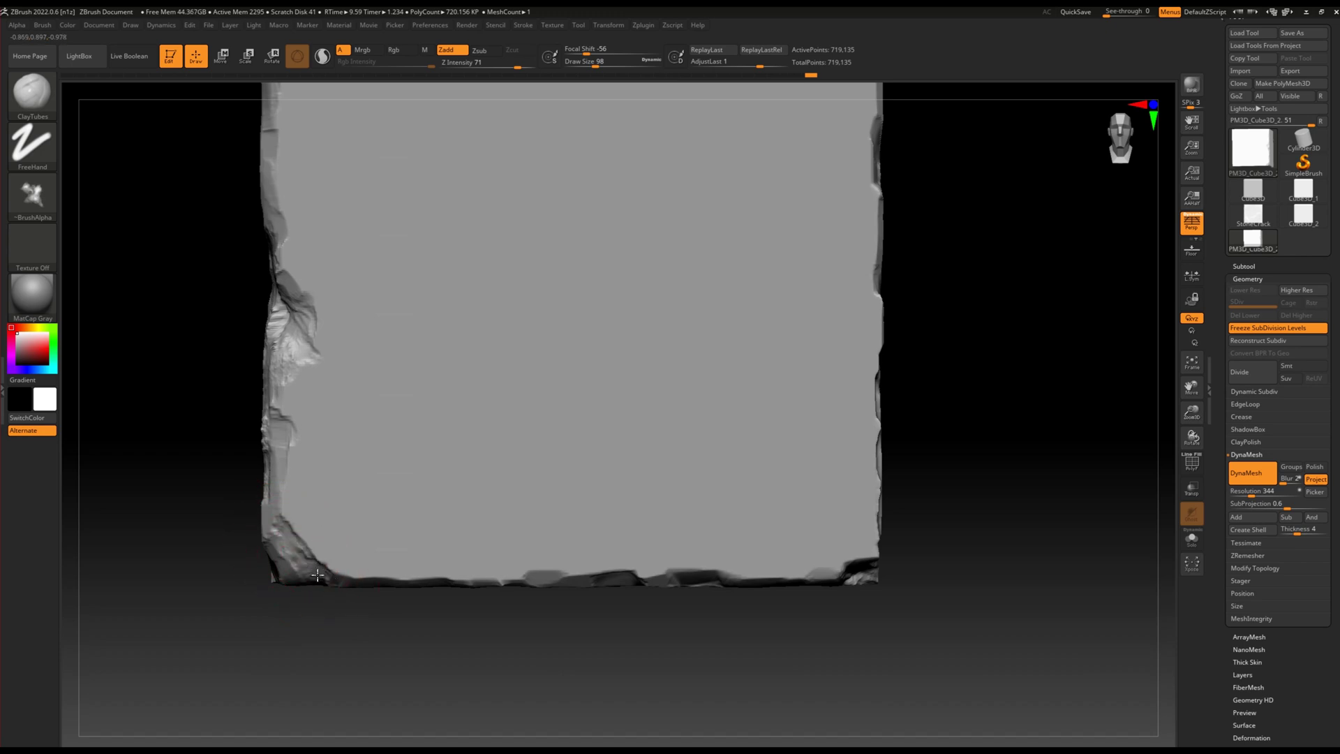
mouse_move(330, 518)
right_mouse_down("ctrl")
mouse_move(551, 443)
mouse_move(325, 653)
right_mouse_up("ctrl")
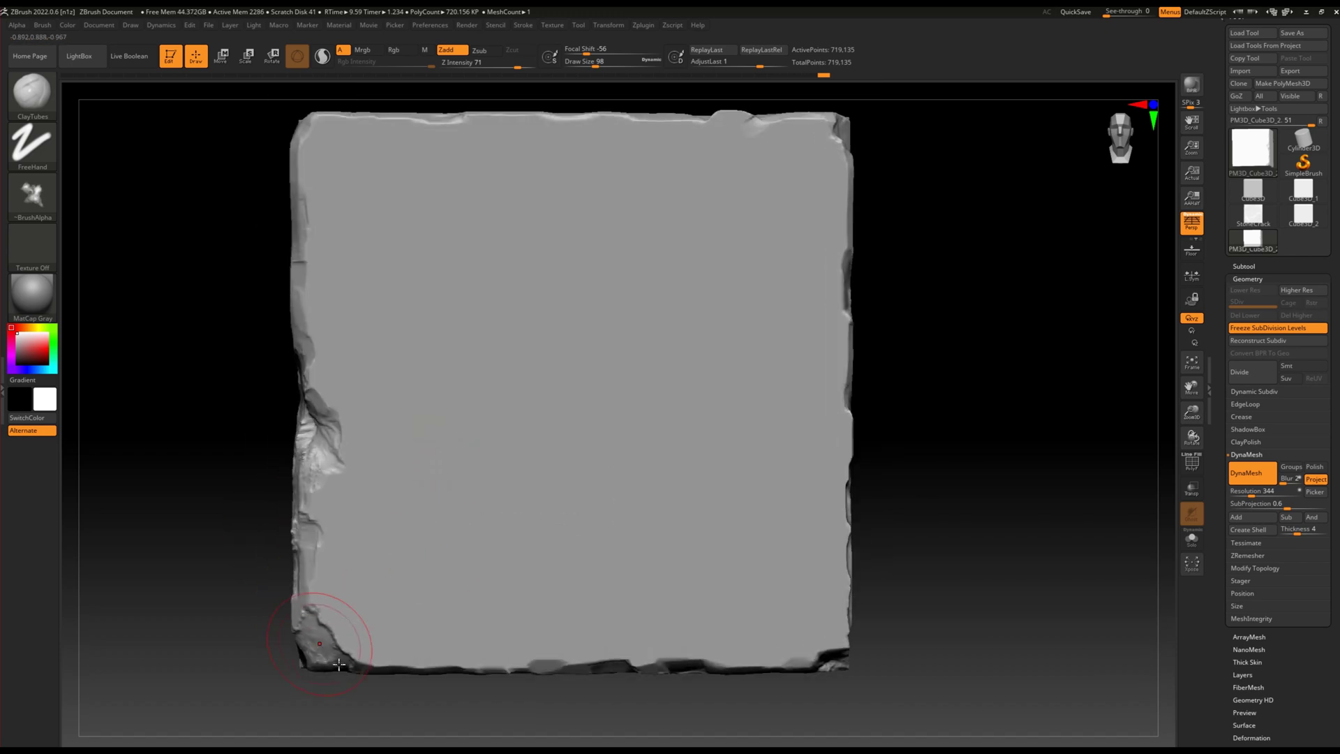
right_click_drag(314, 534, 541, 450, "alt")
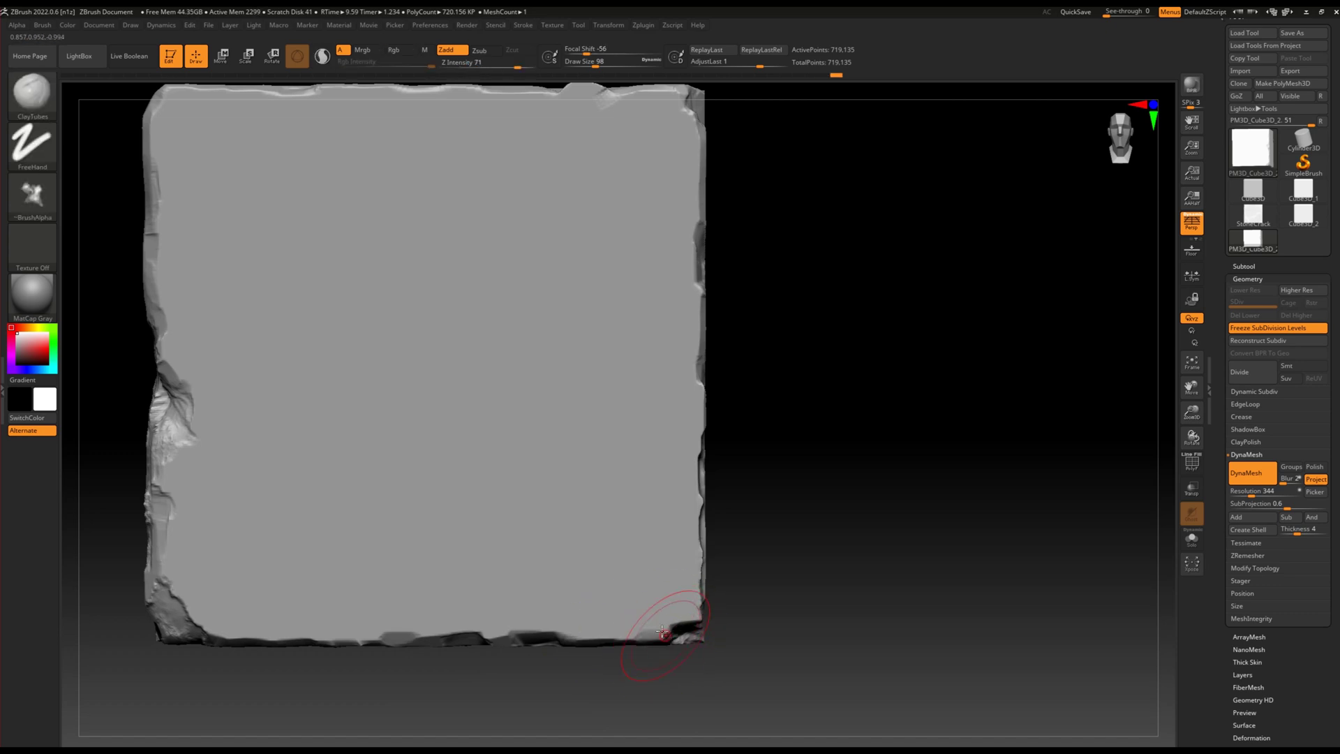
Raise the draw size to 118 and sculpt a chipped ridge along the bottom edge.
left_click_drag(665, 632, 358, 634)
mouse_move(275, 661)
right_mouse_down()
mouse_move(636, 549)
mouse_move(598, 598)
mouse_move(613, 608)
right_mouse_up()
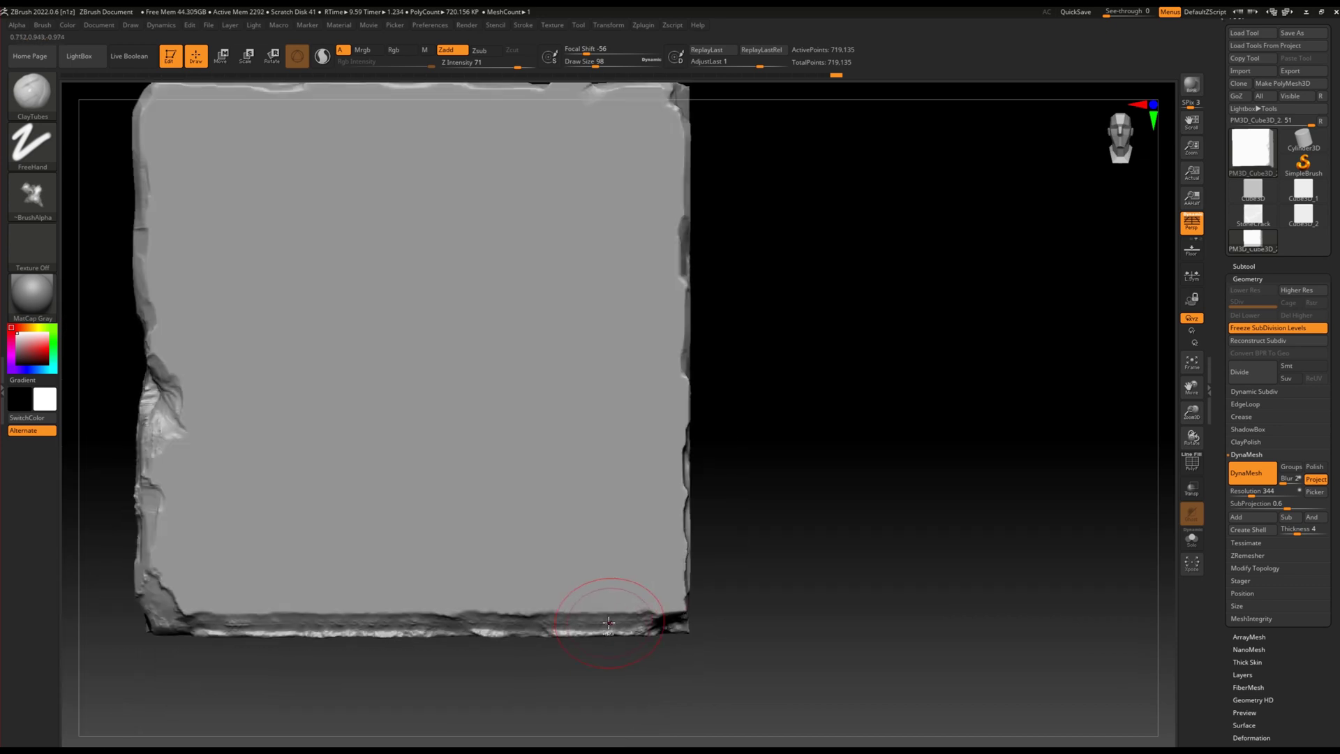
key("bracketright")
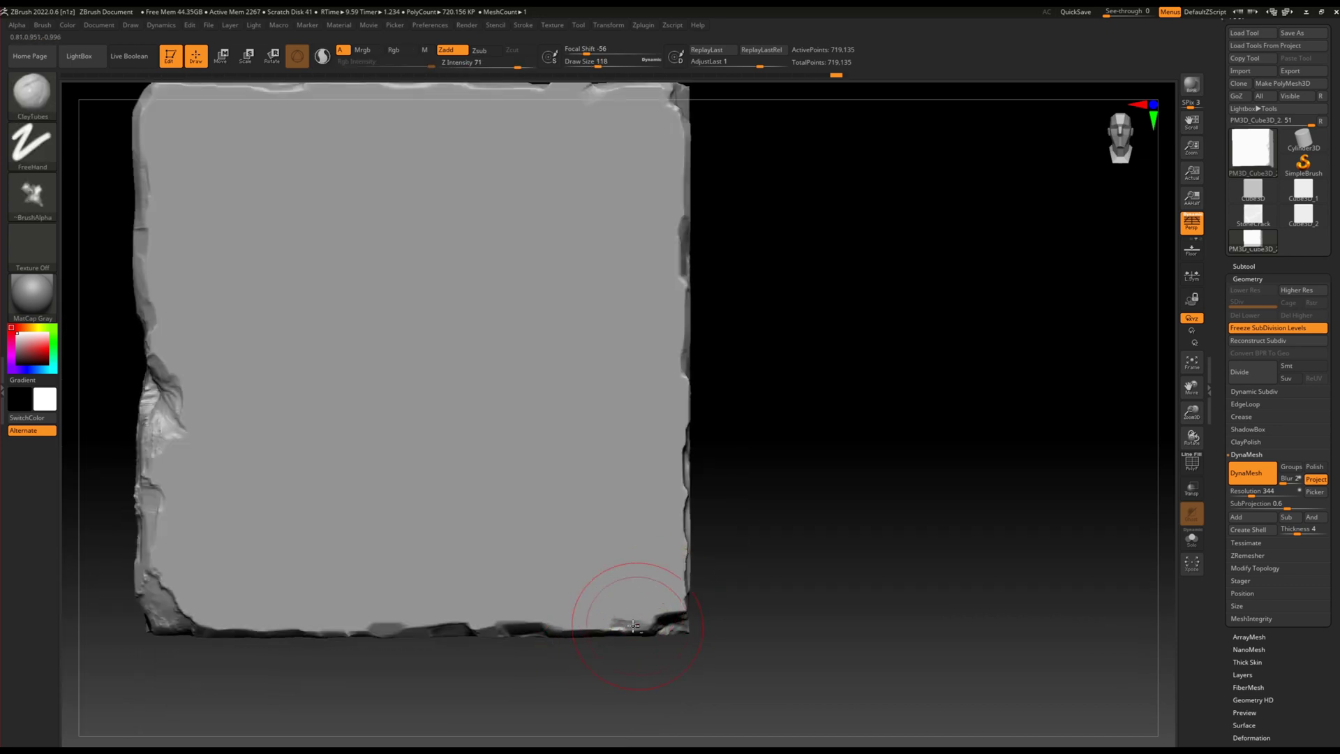
left_click_drag(632, 621, 185, 628)
mouse_move(534, 524)
right_mouse_down()
mouse_move(290, 658)
mouse_move(422, 583)
mouse_move(374, 560)
mouse_move(358, 524)
right_mouse_up()
Trim the block's bottom edge into flat broken chips with a Trim brush.
key("b")
key("t")
key("d")
mouse_move(359, 524)
left_mouse_down()
mouse_move(300, 514)
mouse_move(351, 508)
mouse_move(239, 514)
mouse_move(411, 531)
mouse_move(578, 503)
left_mouse_up()
right_click_drag(578, 502, 575, 500, "alt")
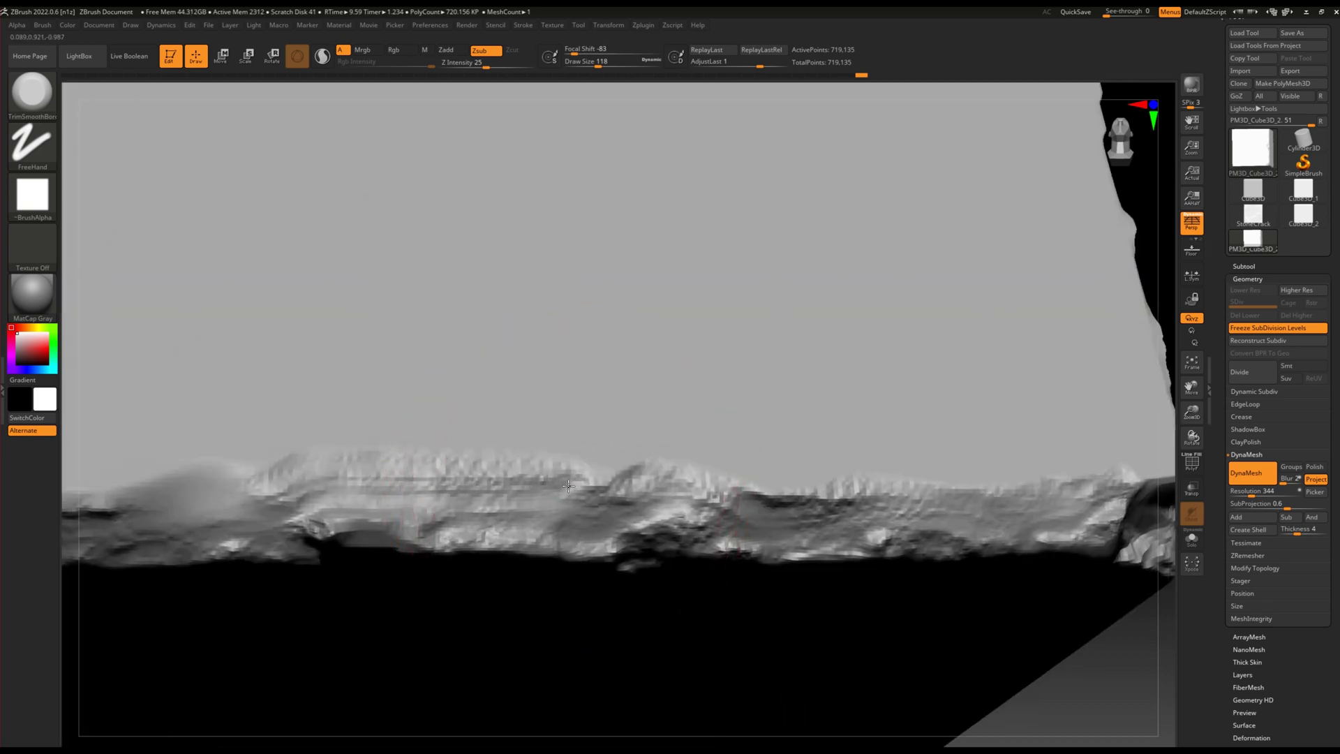
left_click_drag(568, 464, 493, 433, "shift")
mouse_move(494, 434)
right_mouse_down("alt")
mouse_move(620, 475)
mouse_move(628, 493)
right_mouse_up("alt")
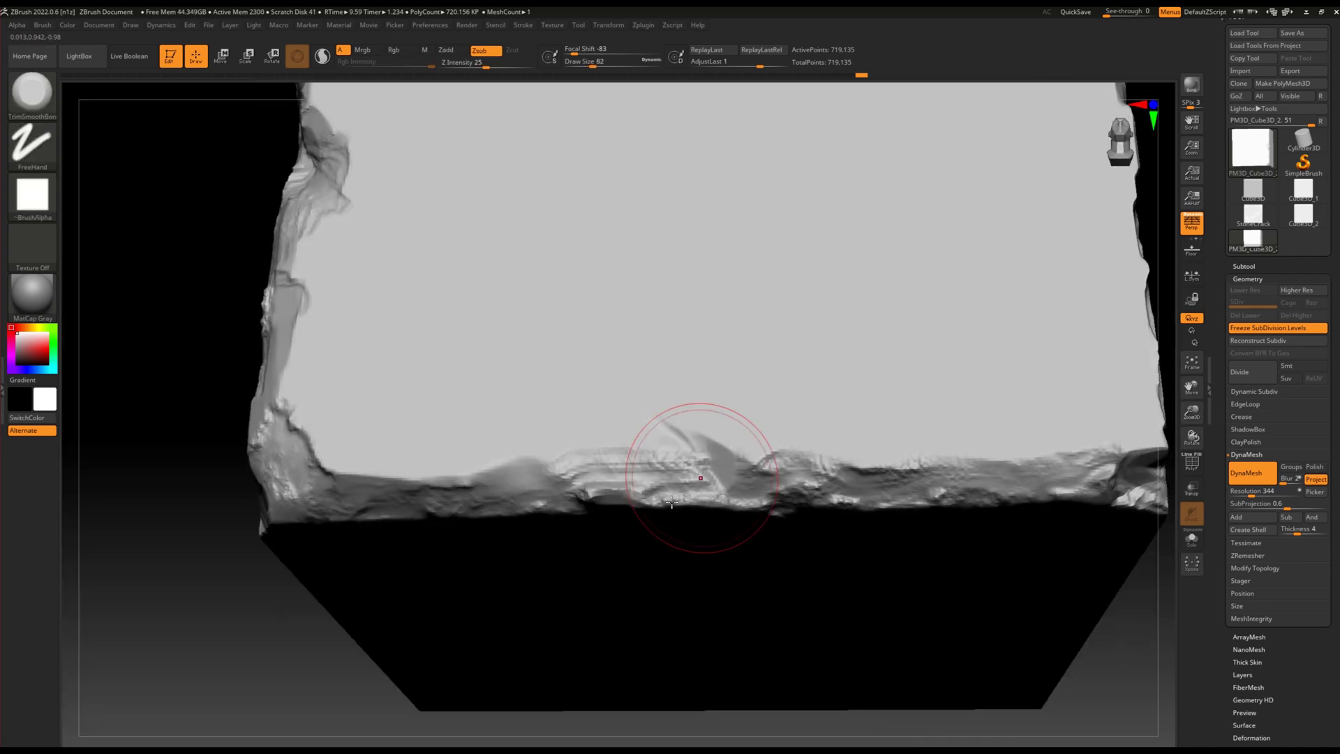
left_click_drag(560, 475, 775, 482)
mouse_move(933, 493)
right_mouse_down("alt")
mouse_move(723, 502)
mouse_move(545, 589)
mouse_move(372, 494)
right_mouse_up("alt")
Build worn ClayTubes relief back along the bottom edge.
key("b")
key("c")
key("t")
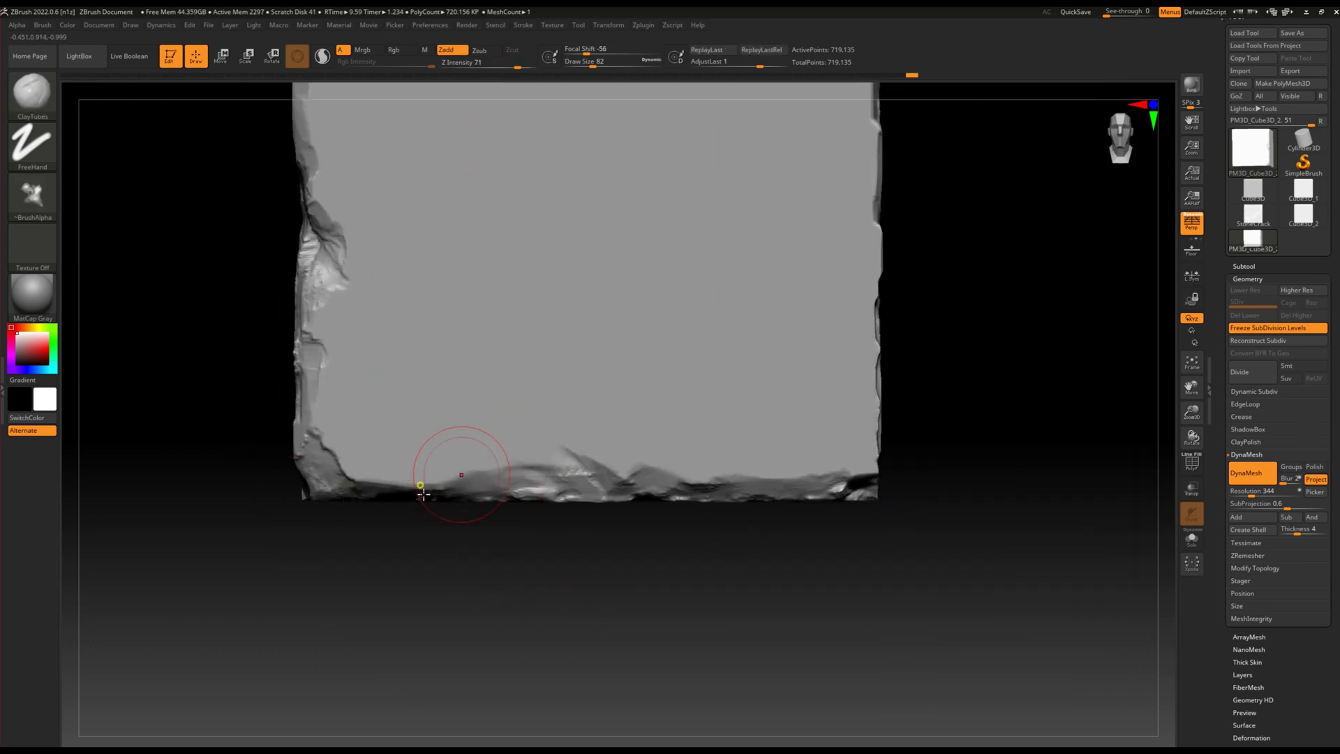
right_click_drag(508, 440, 358, 426, "alt")
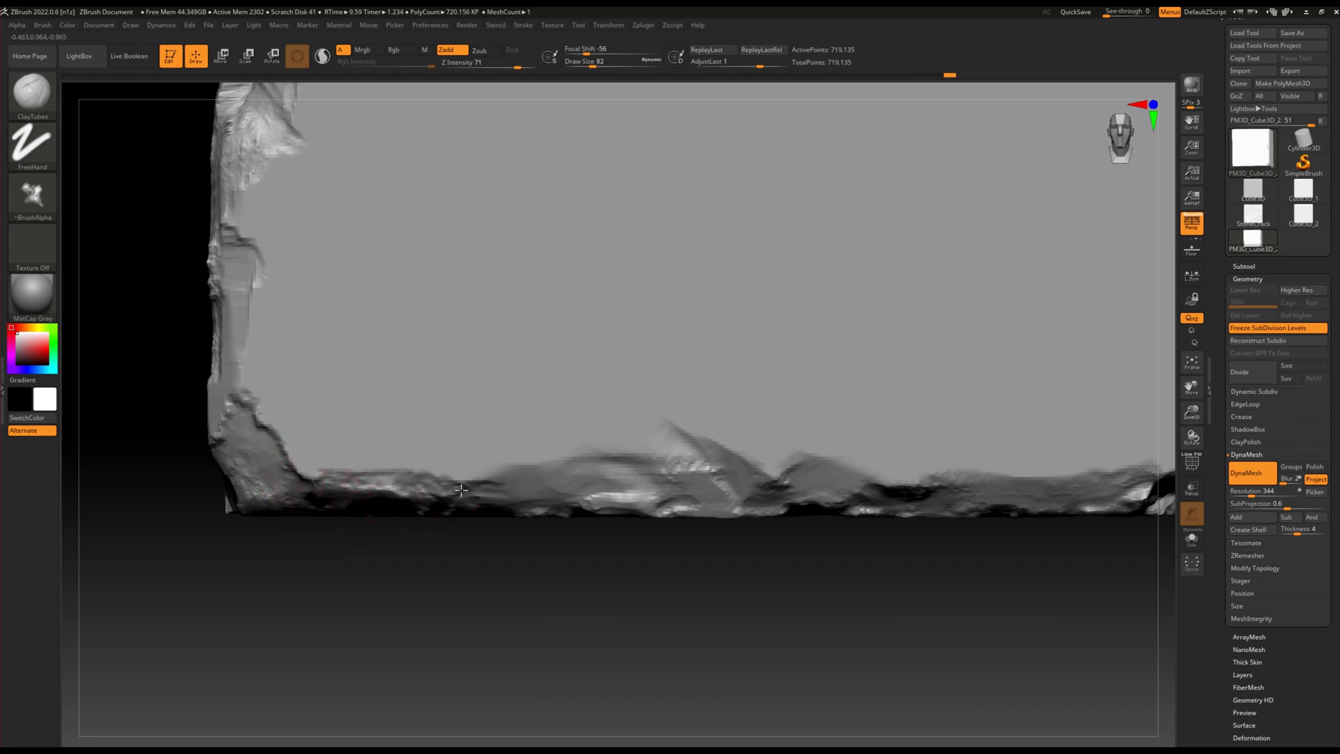
left_click_drag(456, 493, 666, 516)
mouse_move(667, 516)
right_mouse_down("alt")
mouse_move(450, 558)
mouse_move(537, 420)
right_mouse_up("alt")
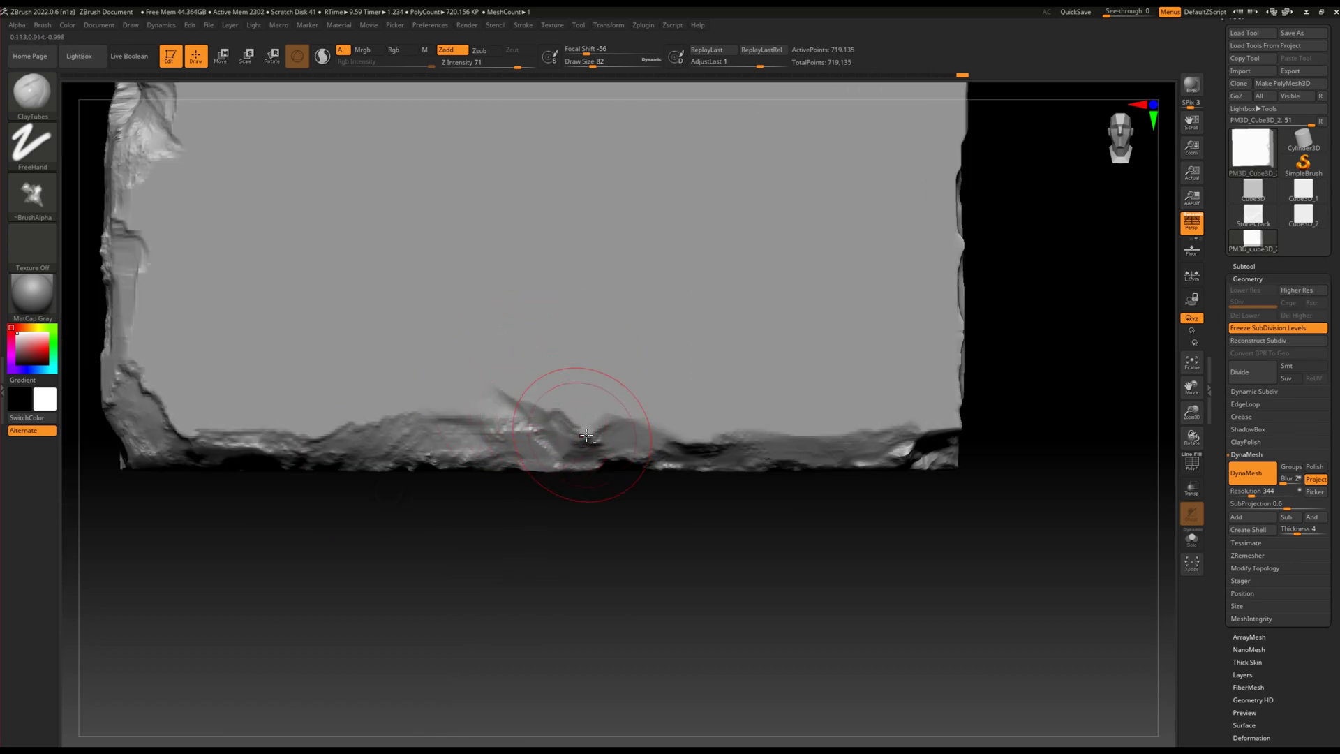
mouse_move(512, 406)
left_mouse_down()
mouse_move(480, 405)
mouse_move(503, 412)
left_mouse_up()
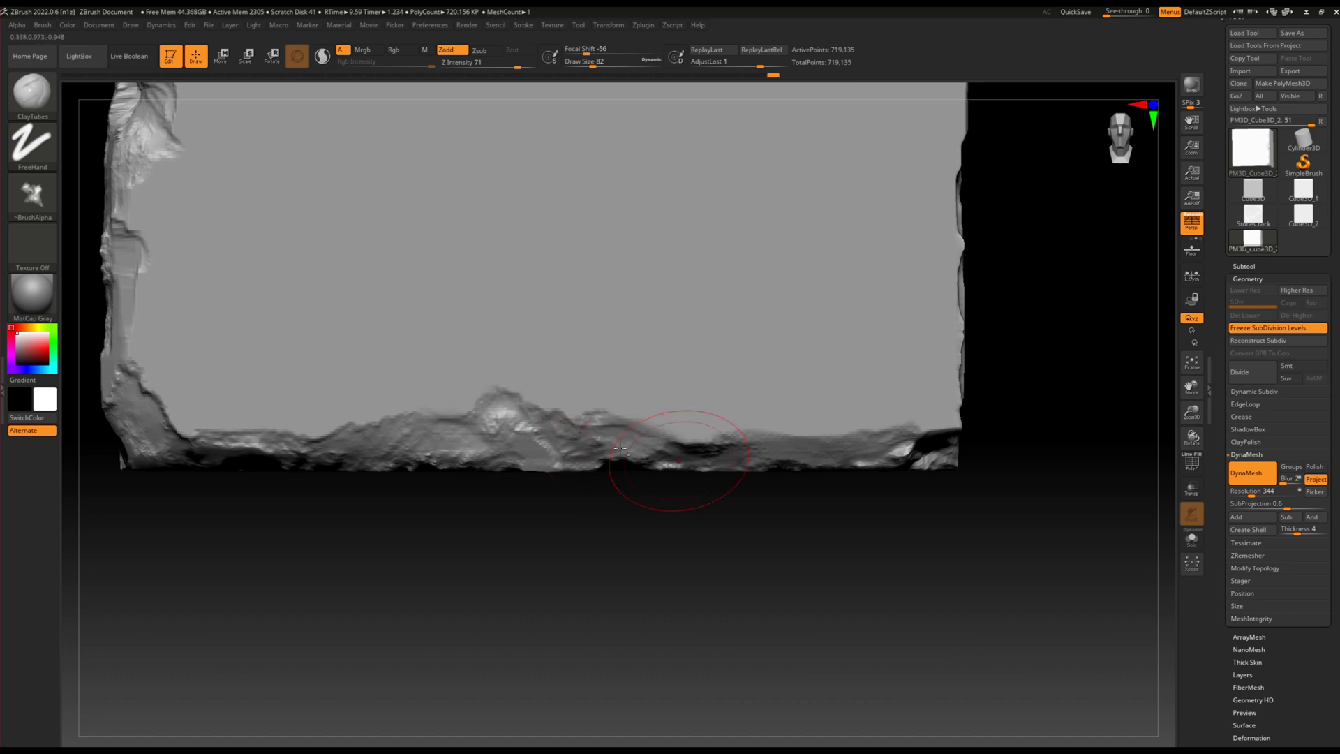
Sharpen the bottom-edge chip and add rough ClayTubes detail to the block's corner edge.
right_click_drag(600, 420, 603, 454, "alt")
mouse_move(702, 409)
right_mouse_down("alt")
mouse_move(628, 533)
mouse_move(600, 489)
mouse_move(577, 500)
right_mouse_up("alt")
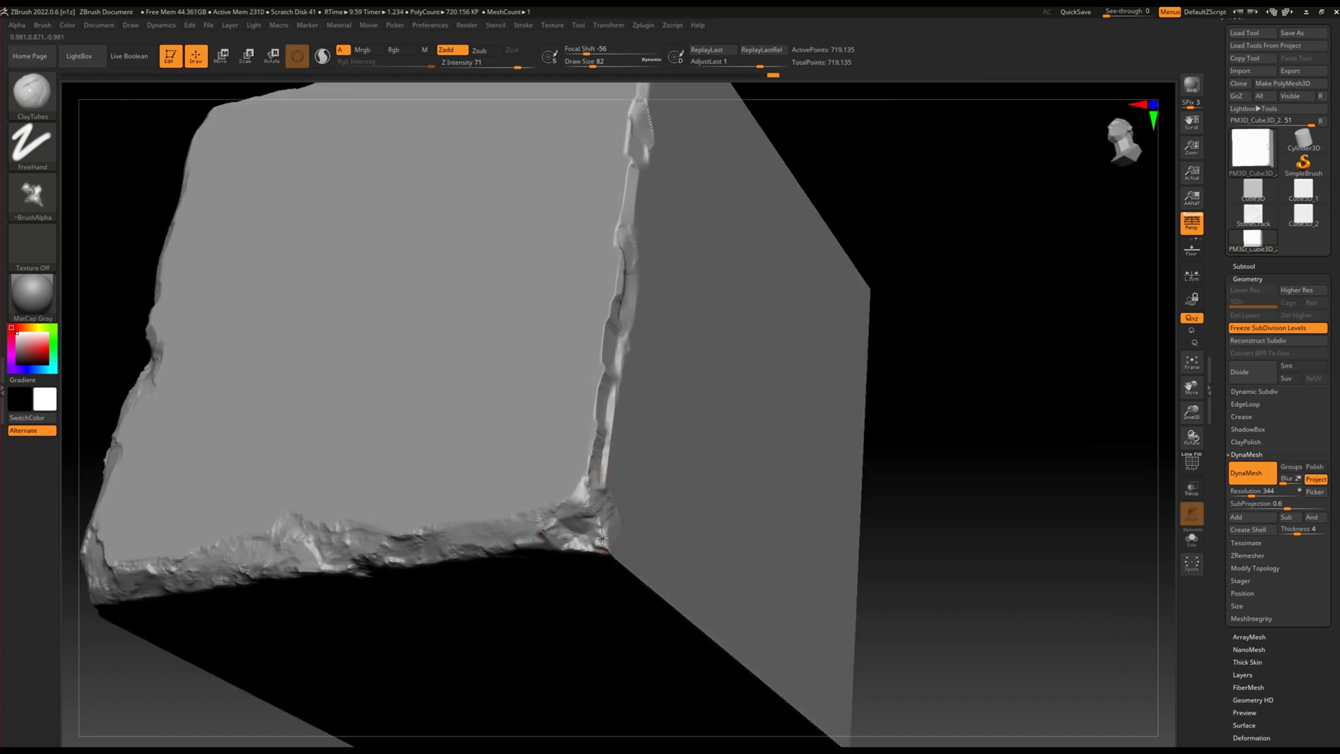
mouse_move(628, 494)
right_mouse_down()
mouse_move(538, 398)
mouse_move(462, 470)
mouse_move(700, 575)
mouse_move(470, 513)
mouse_move(514, 500)
mouse_move(652, 526)
mouse_move(424, 324)
mouse_move(427, 288)
right_mouse_up()
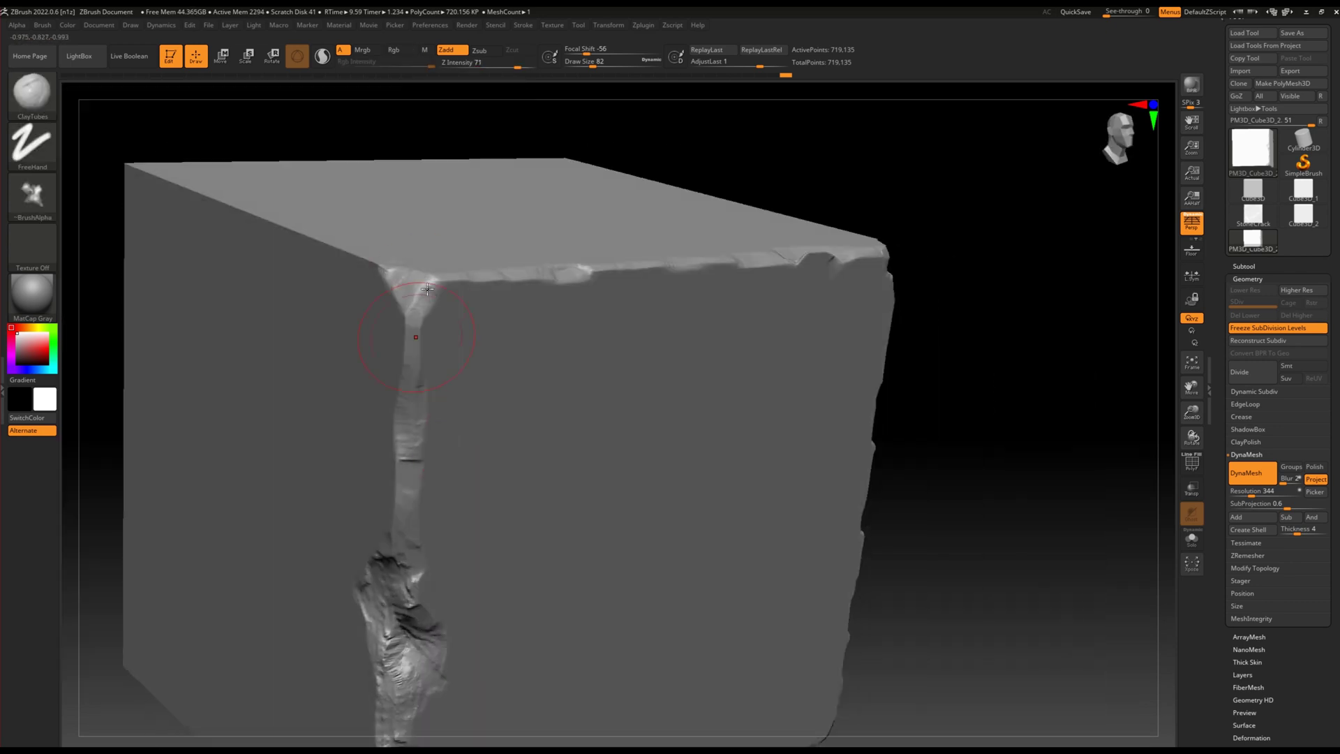
left_click_drag(428, 289, 402, 321)
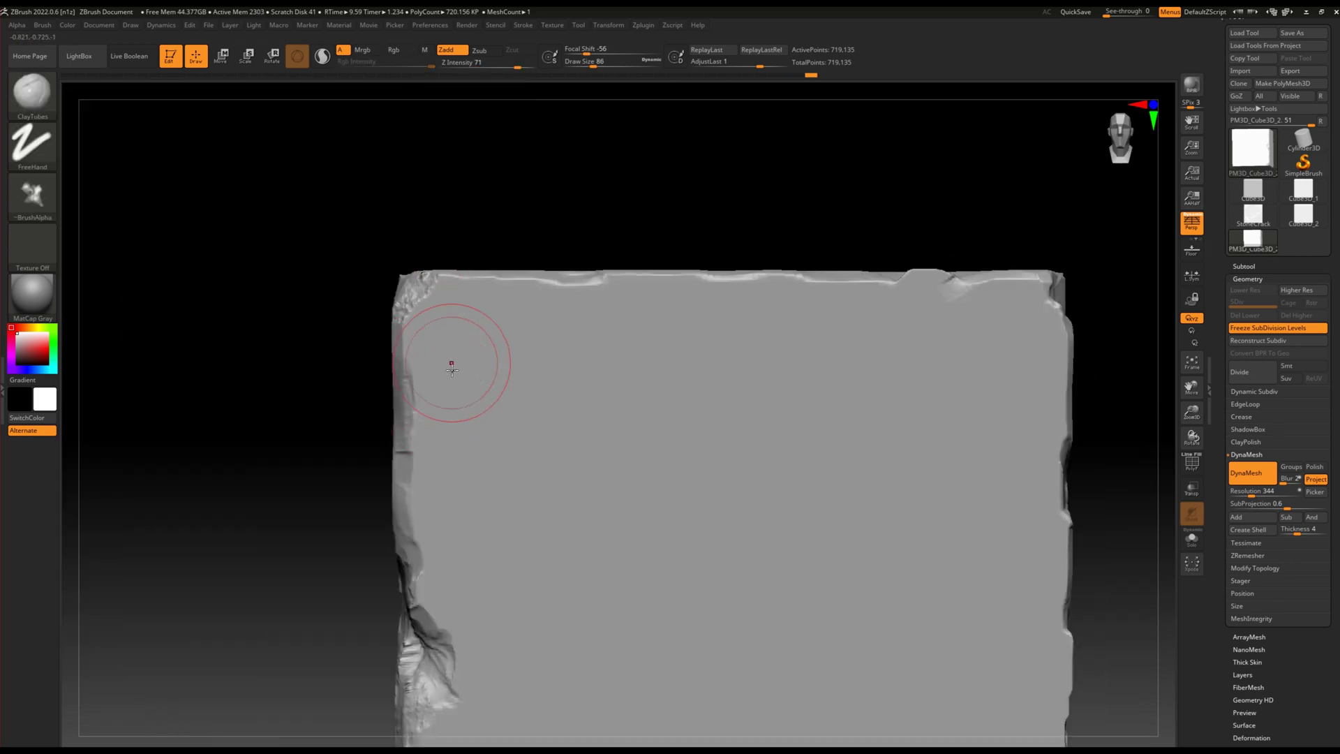
right_click_drag(403, 388, 371, 355, "alt")
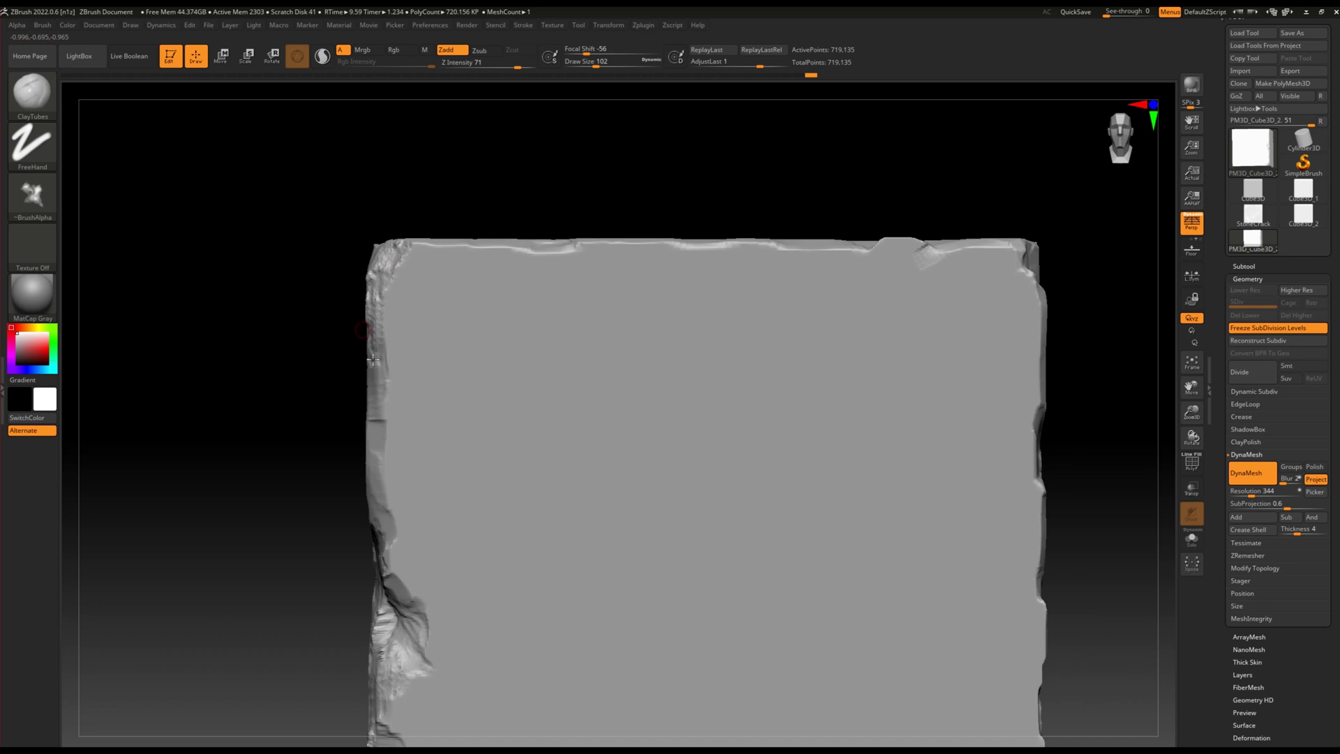
mouse_move(362, 407)
right_mouse_down()
mouse_move(443, 454)
mouse_move(264, 389)
mouse_move(479, 508)
mouse_move(389, 409)
right_mouse_up()
mouse_move(417, 474)
right_mouse_down()
mouse_move(434, 524)
mouse_move(419, 388)
mouse_move(360, 464)
mouse_move(388, 419)
mouse_move(404, 494)
mouse_move(378, 558)
right_mouse_up()
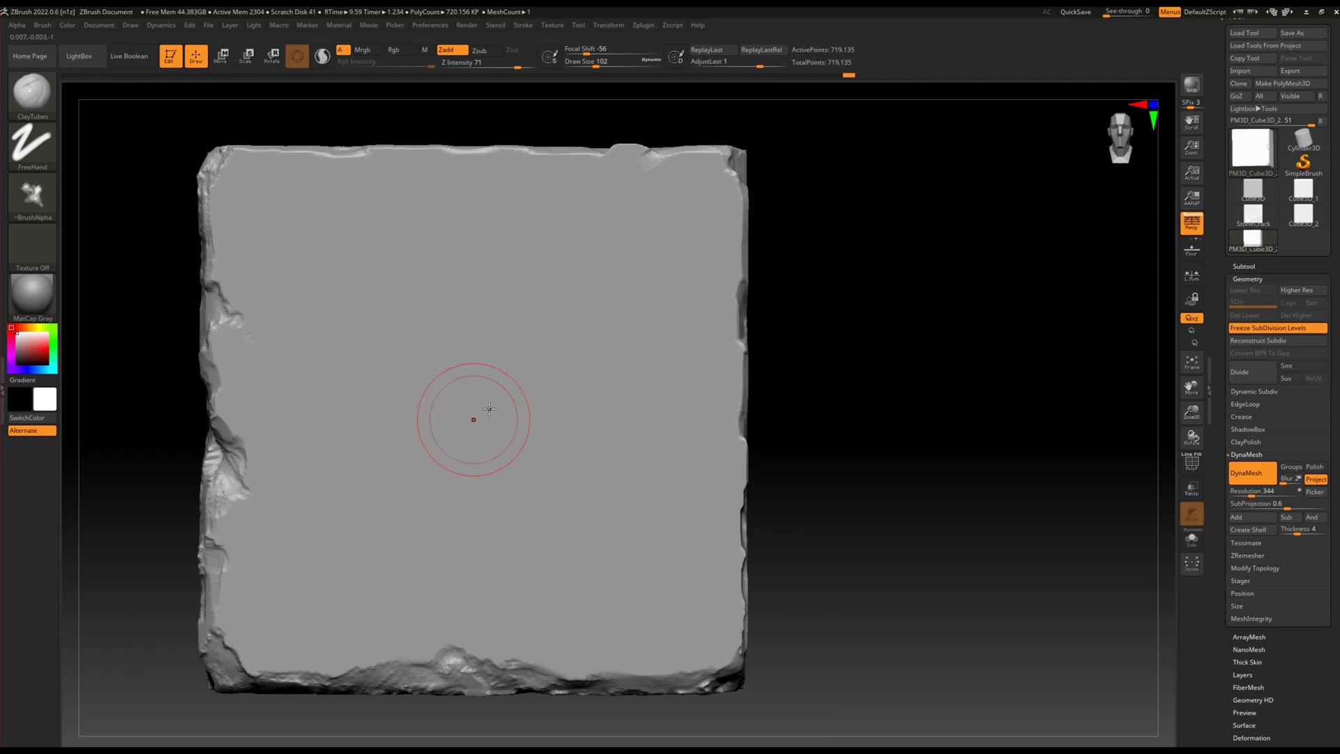
Store the block's current shape with StoreMT under Morph Target.
key("b")
key("m")
key("r")
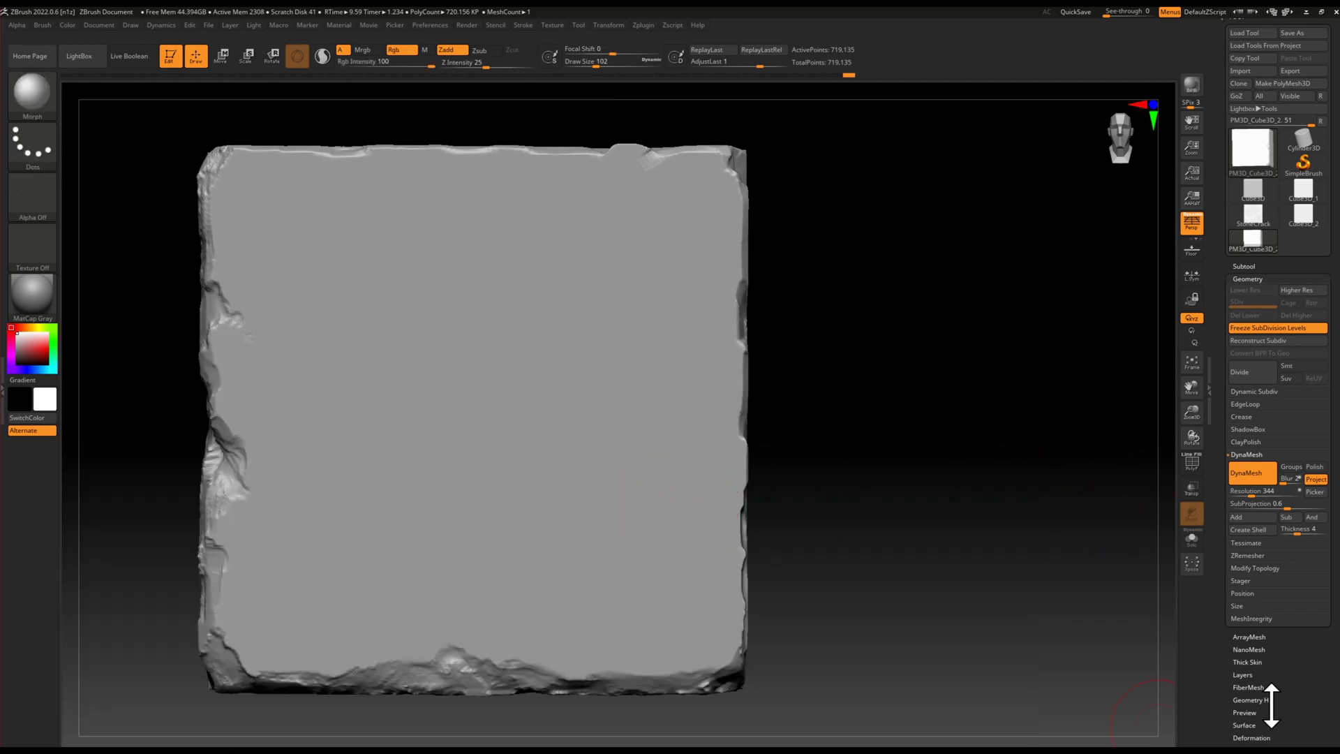
scroll(1265, 118, "down", 5)
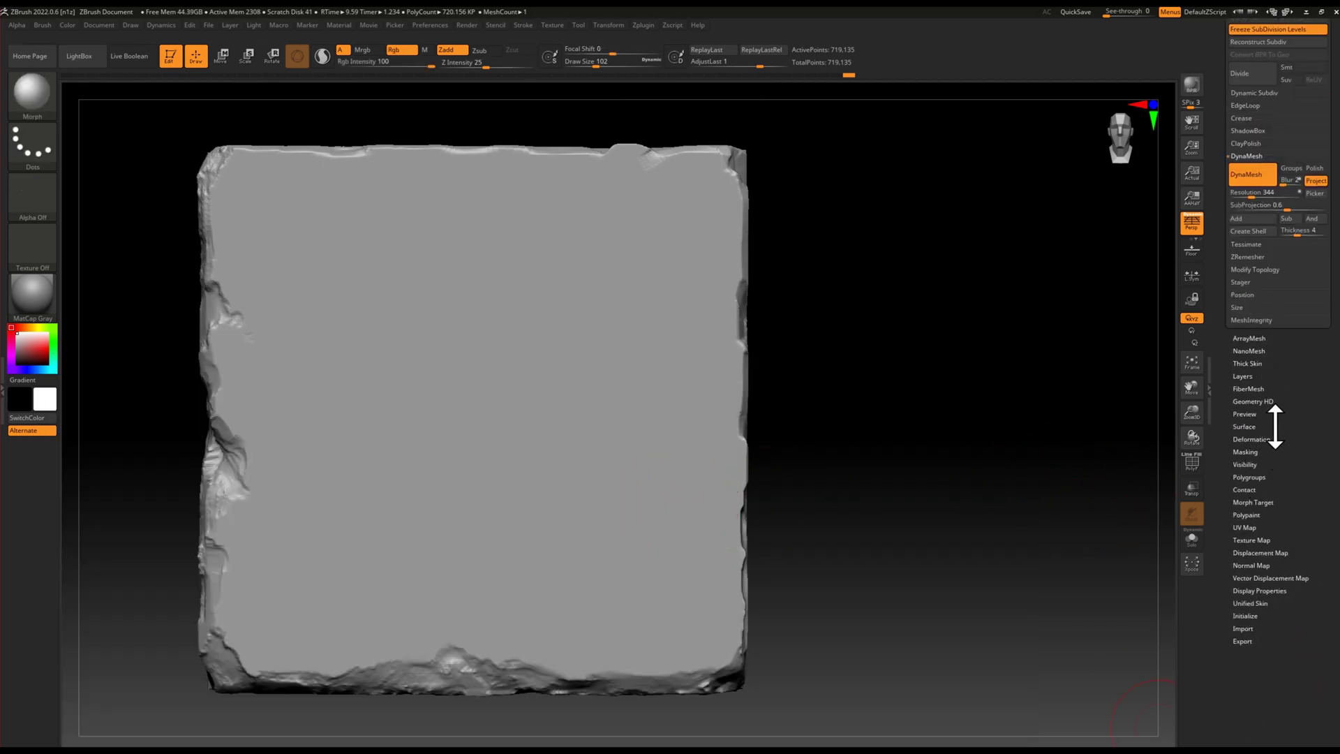
left_click(1265, 503)
left_click(1249, 213)
Select the Morph brush and give it the DamageSet_C_3 alpha.
mouse_move(239, 314)
right_mouse_down("alt")
mouse_move(268, 382)
mouse_move(291, 381)
right_mouse_up("alt")
key("b")
key("c")
key("t")
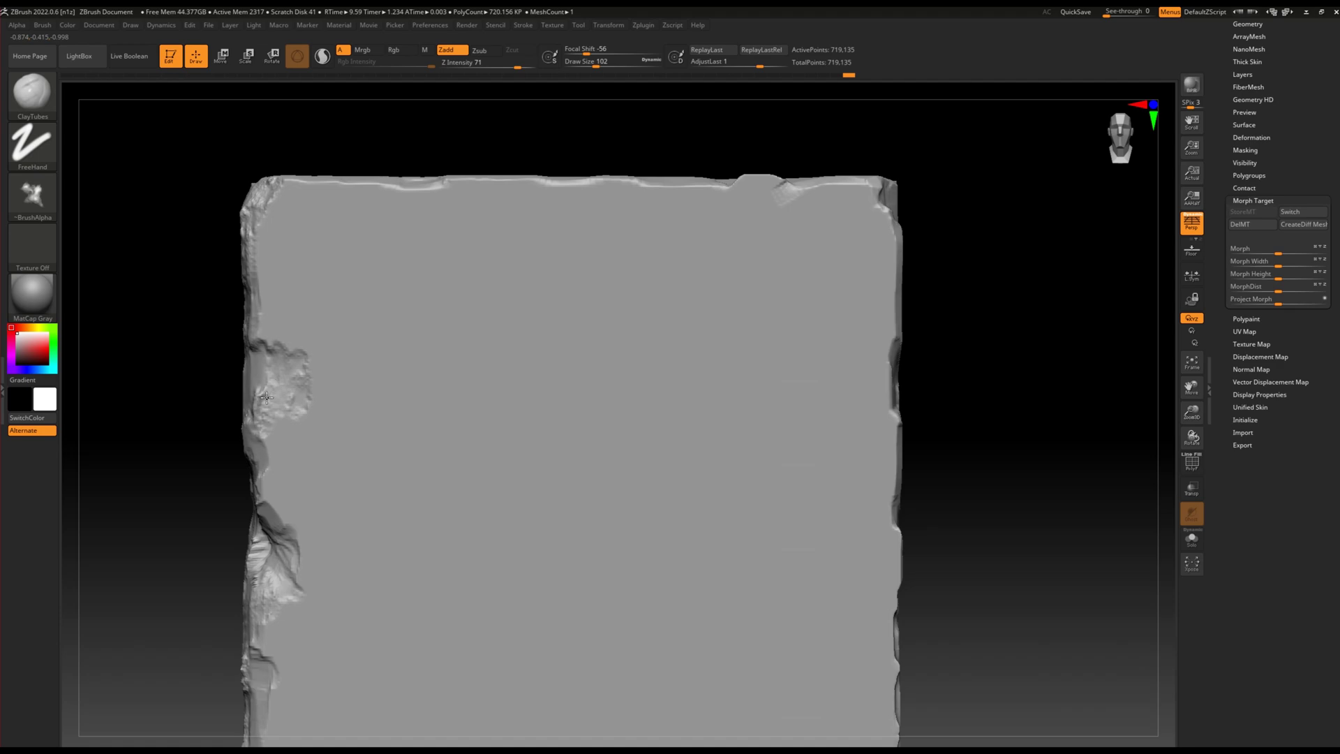
mouse_move(293, 419)
right_mouse_down()
mouse_move(309, 480)
mouse_move(344, 419)
right_mouse_up()
key("b")
key("m")
key("r")
left_click(32, 195)
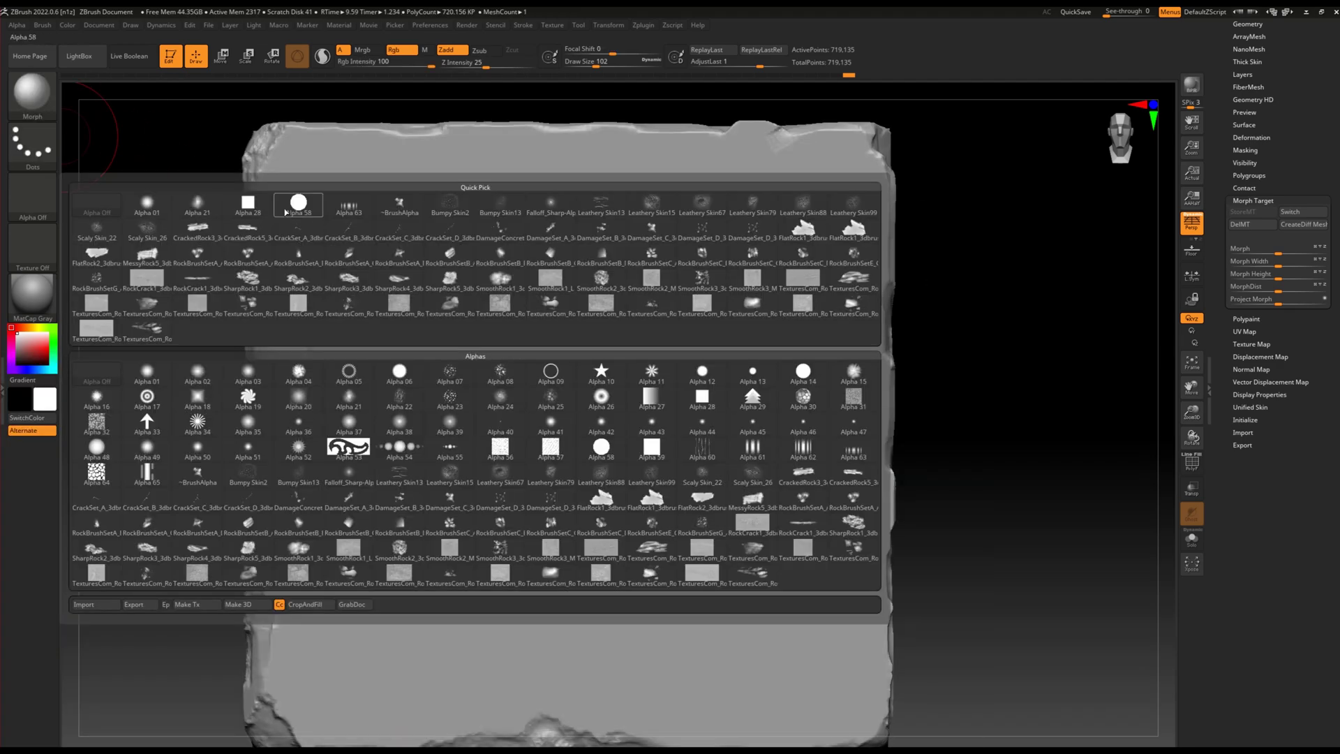
left_click(651, 229)
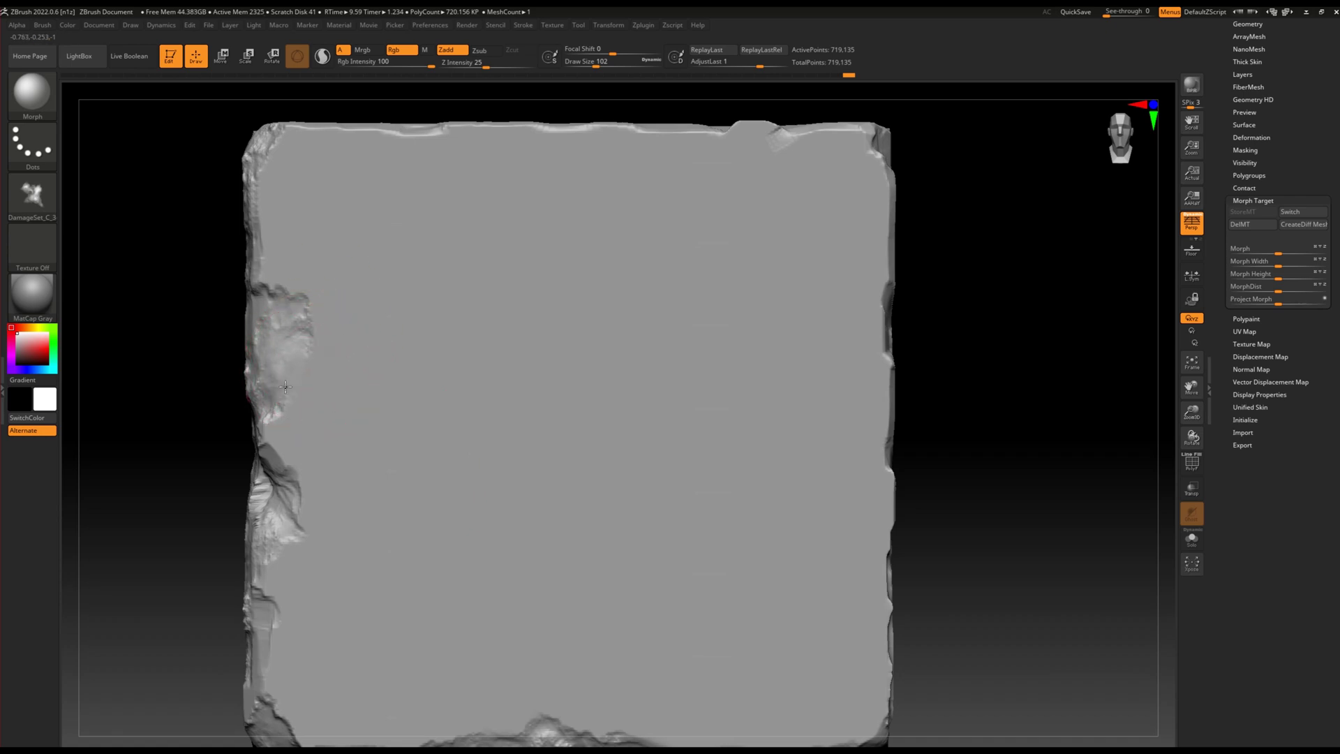
Add ClayTubes relief along the slab's left edge.
mouse_move(337, 472)
right_mouse_down()
mouse_move(473, 514)
mouse_move(434, 517)
right_mouse_up()
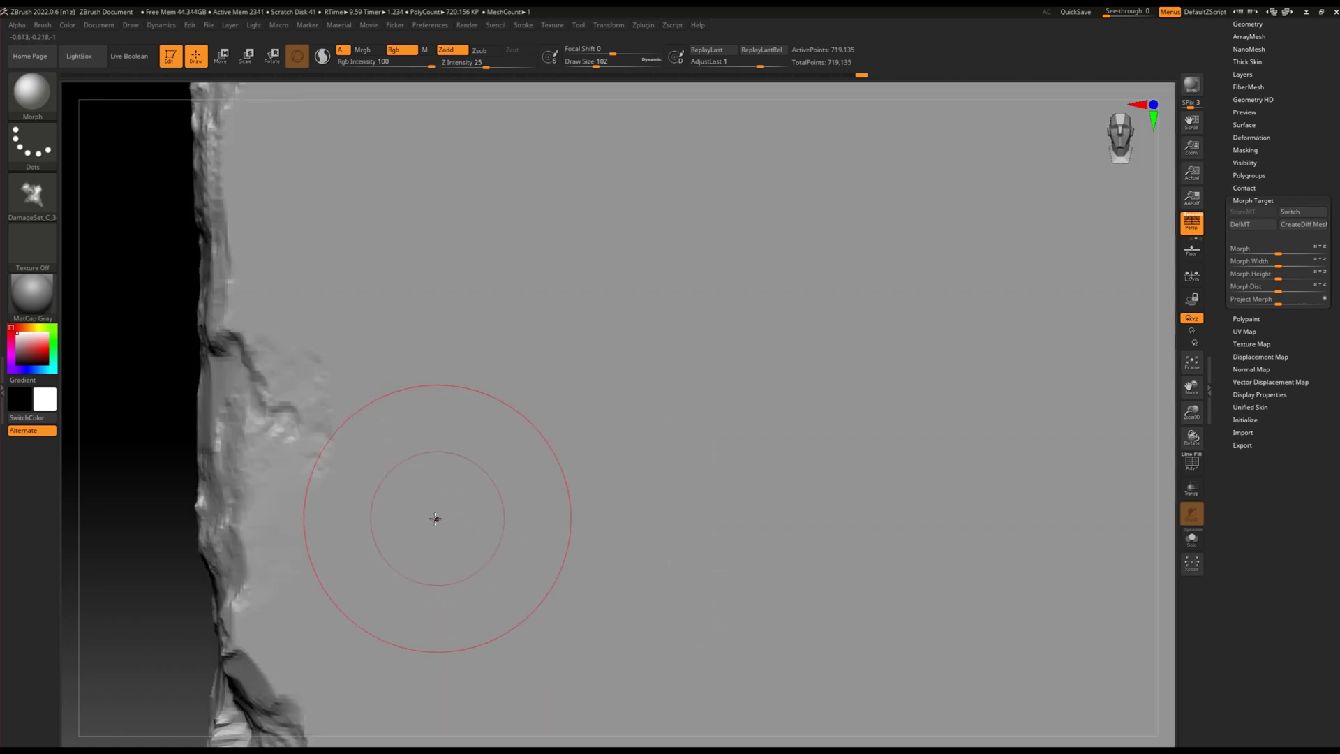
key("b")
key("c")
key("t")
right_click_drag(350, 433, 307, 416)
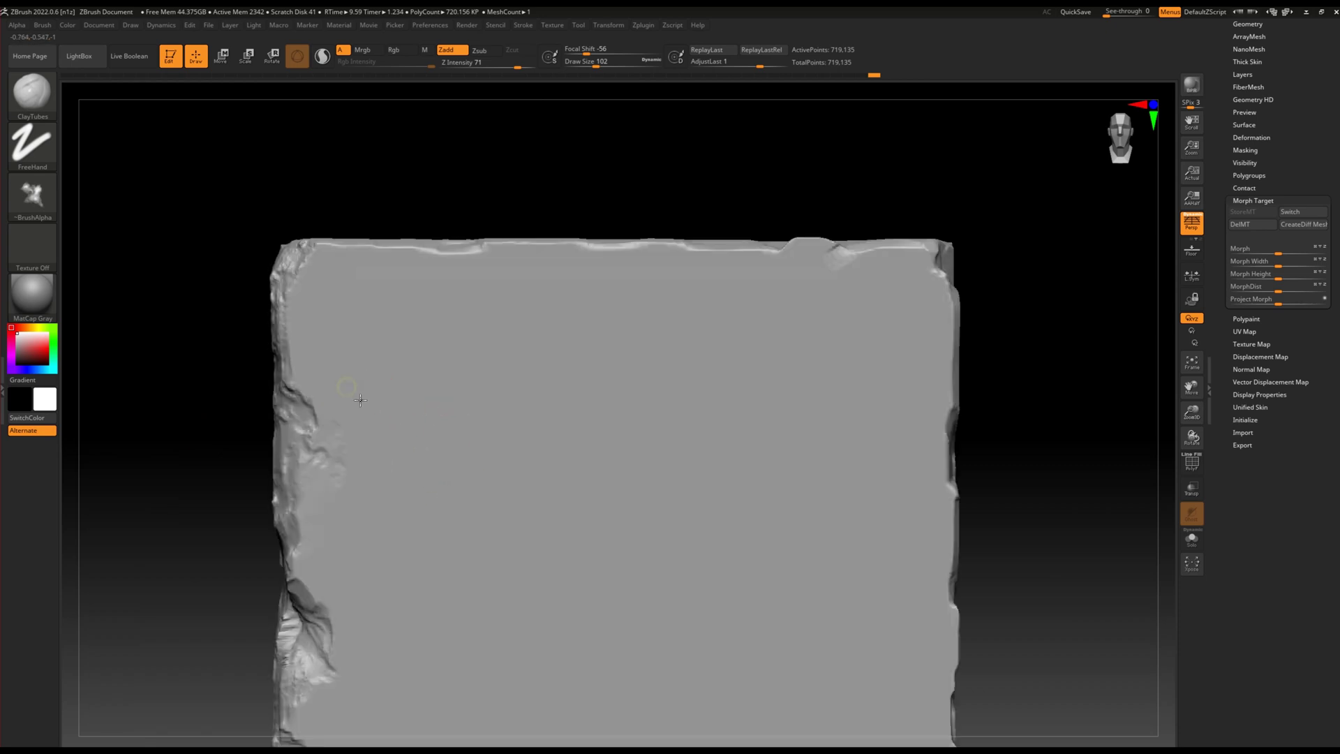
left_click_drag(307, 416, 308, 379)
Try roughing the right edge, switching to Alpha 28 and undoing both strokes.
right_click_drag(483, 473, 500, 474)
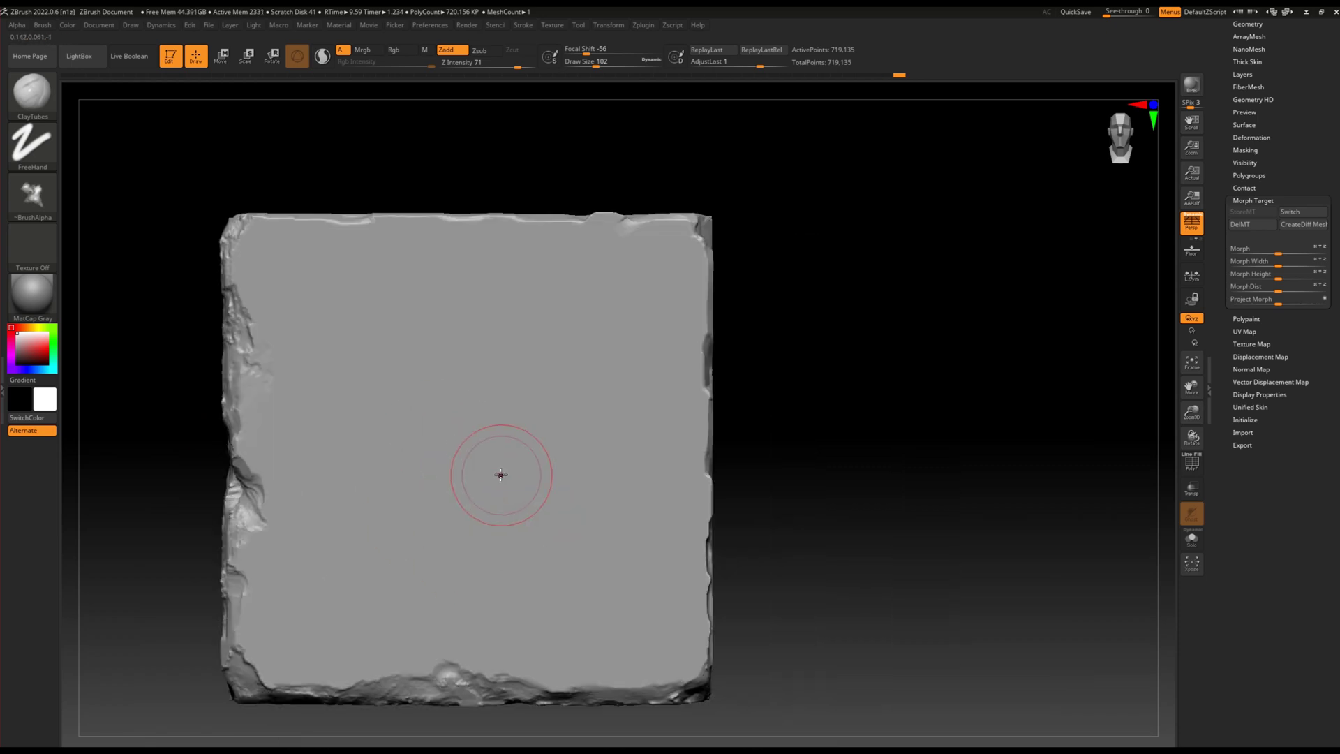
left_click_drag(716, 266, 710, 359)
left_click_drag(705, 486, 707, 681)
key("ctrl+z")
left_click(27, 195)
left_click(492, 253)
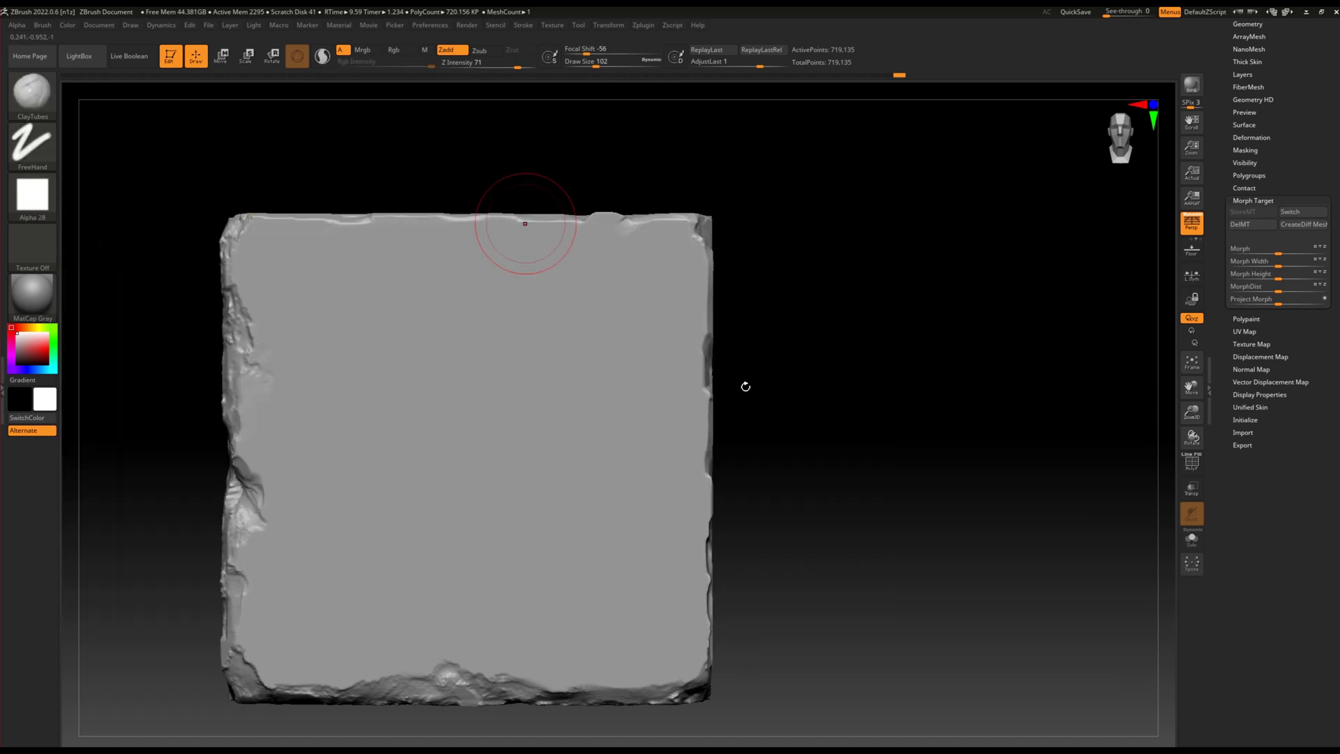
left_click_drag(701, 226, 706, 698)
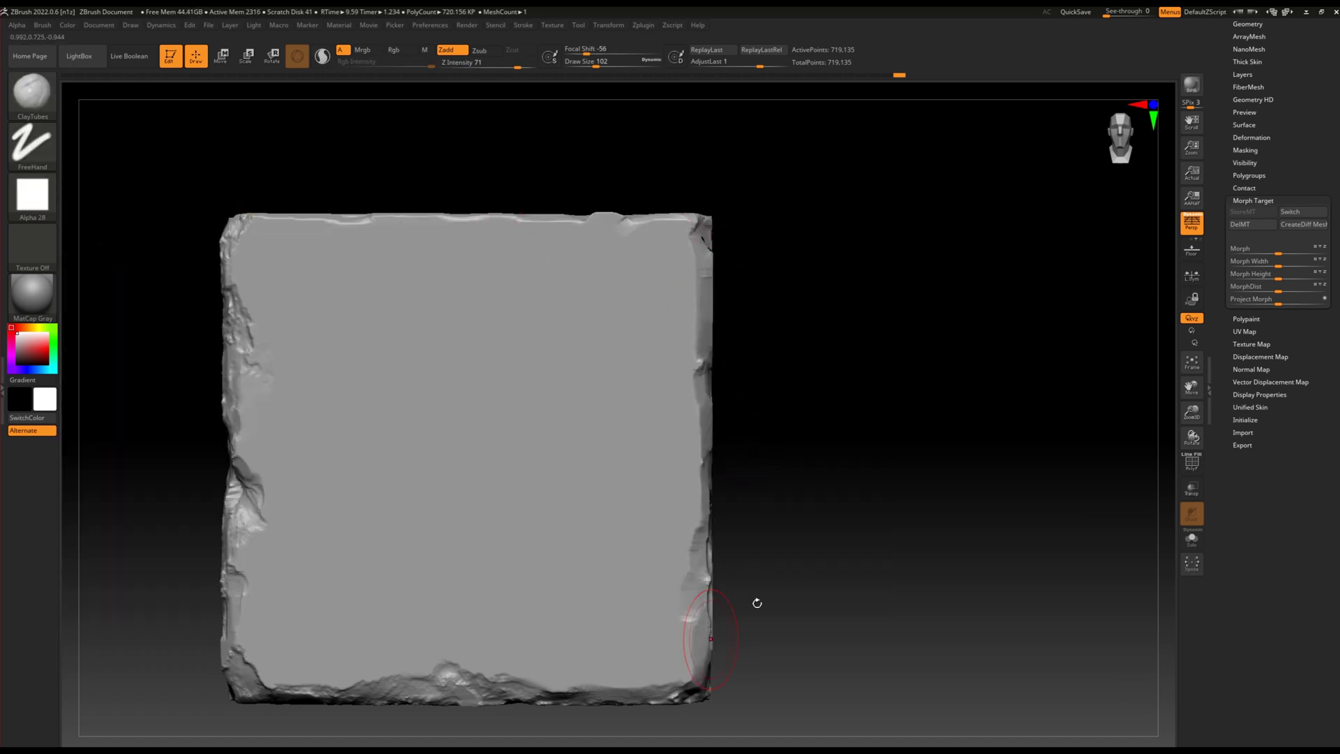
key("ctrl+z")
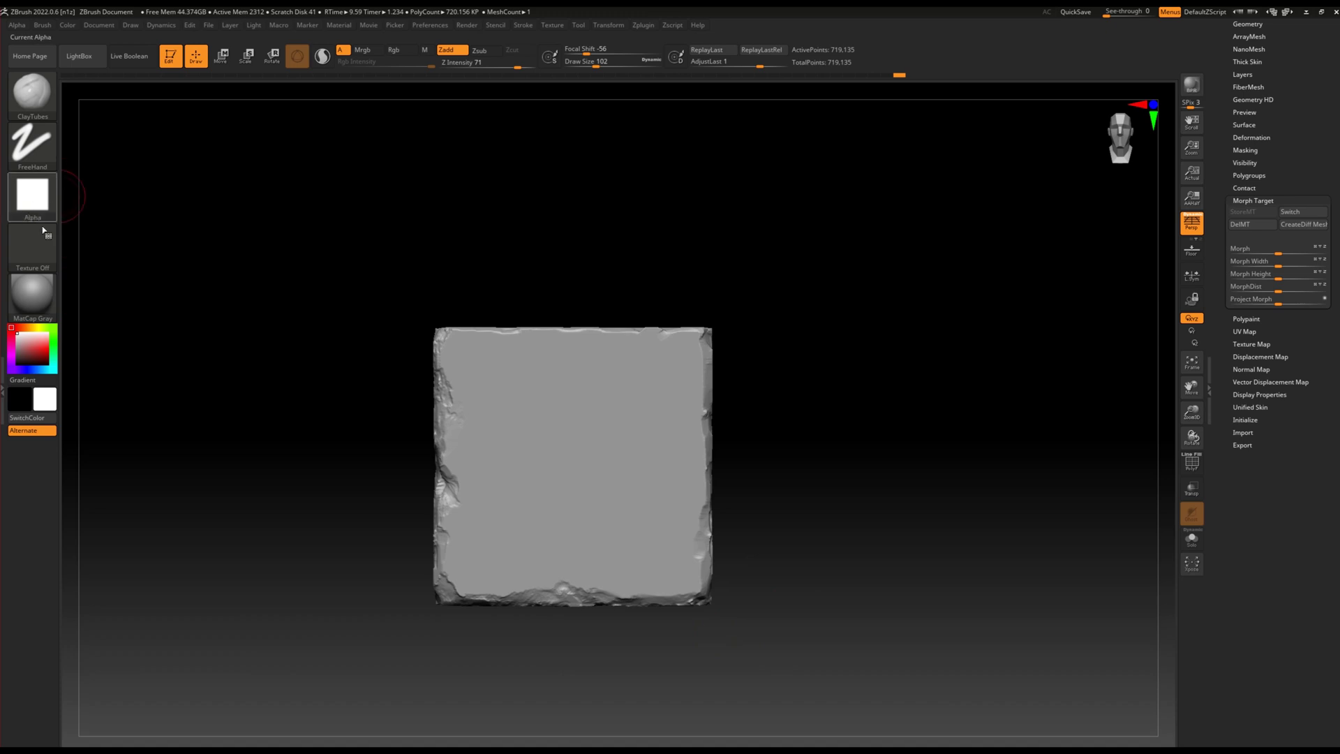
Orbit around the block to inspect its left, bottom, front and top faces.
scroll(453, 399, "up", 5)
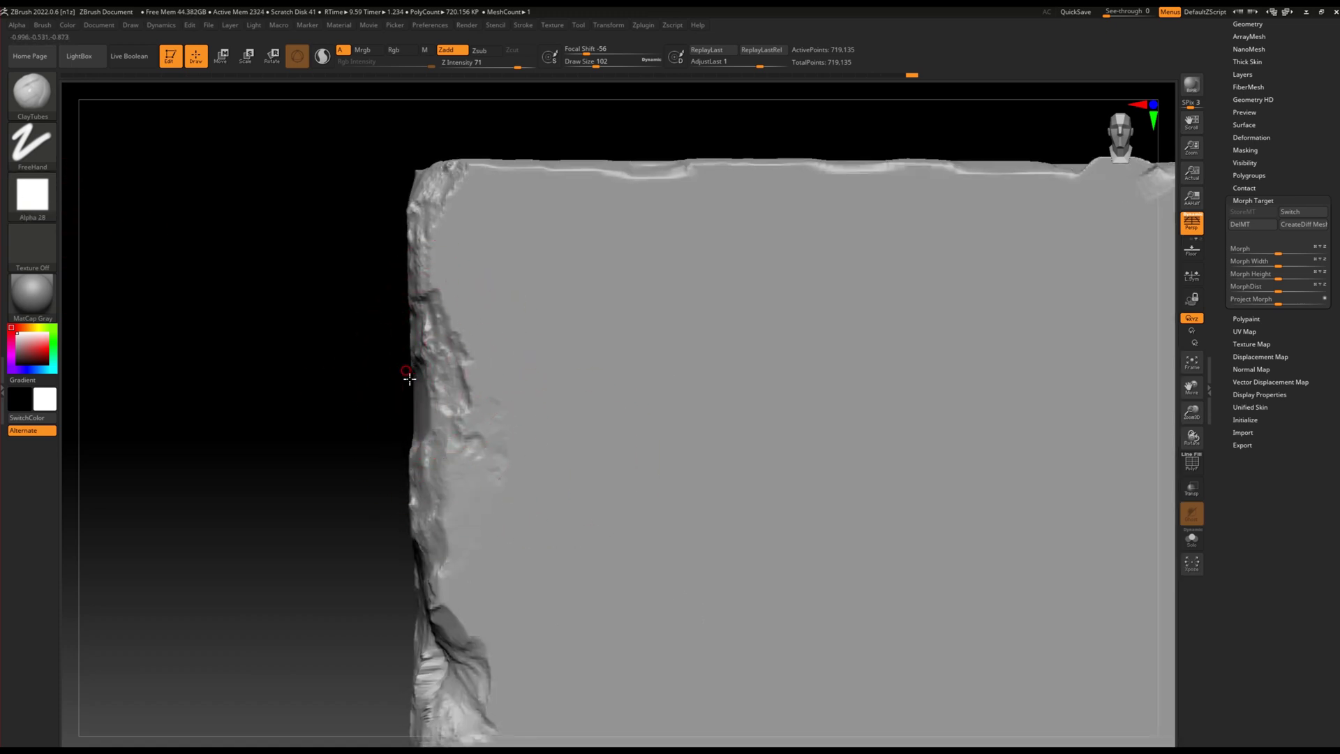
scroll(391, 297, "down", 5)
mouse_move(500, 440)
right_mouse_down()
mouse_move(502, 538)
mouse_move(602, 569)
mouse_move(560, 462)
right_mouse_up()
scroll(561, 462, "up", 3)
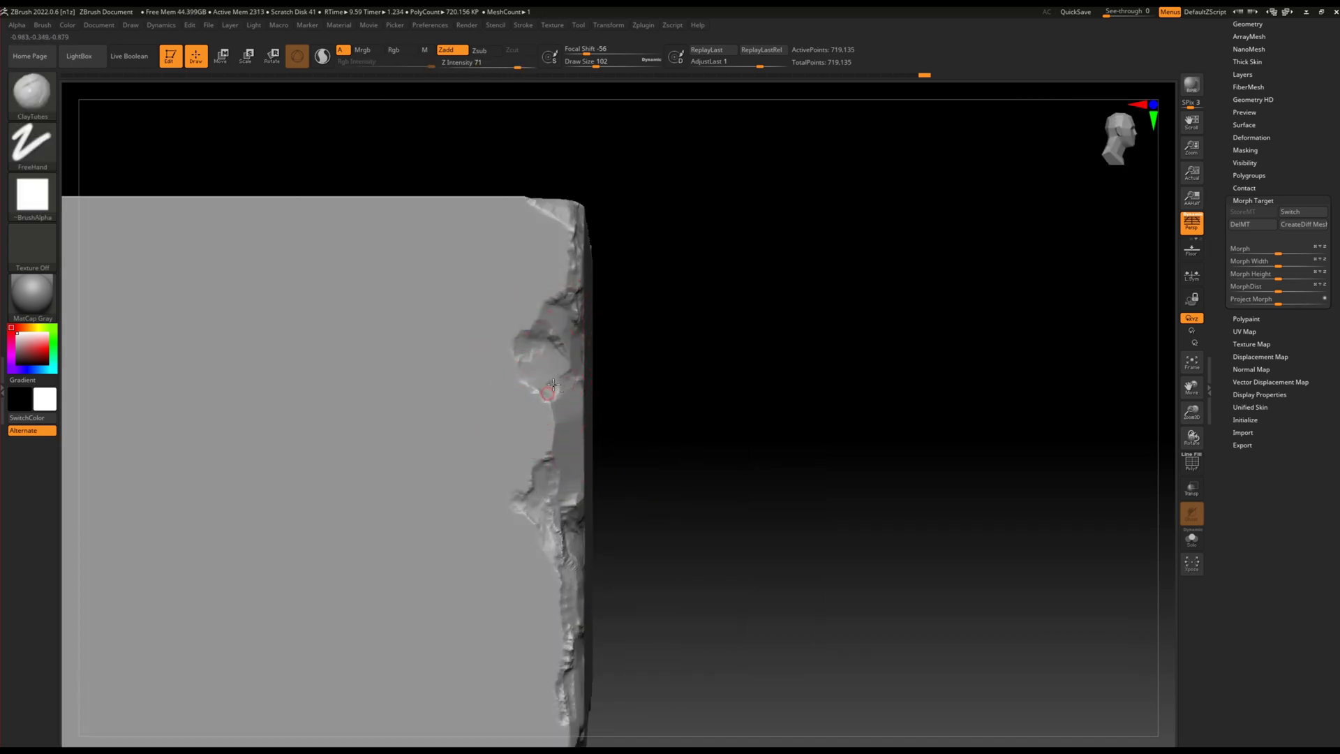
scroll(552, 384, "down", 3)
scroll(605, 502, "up", 4)
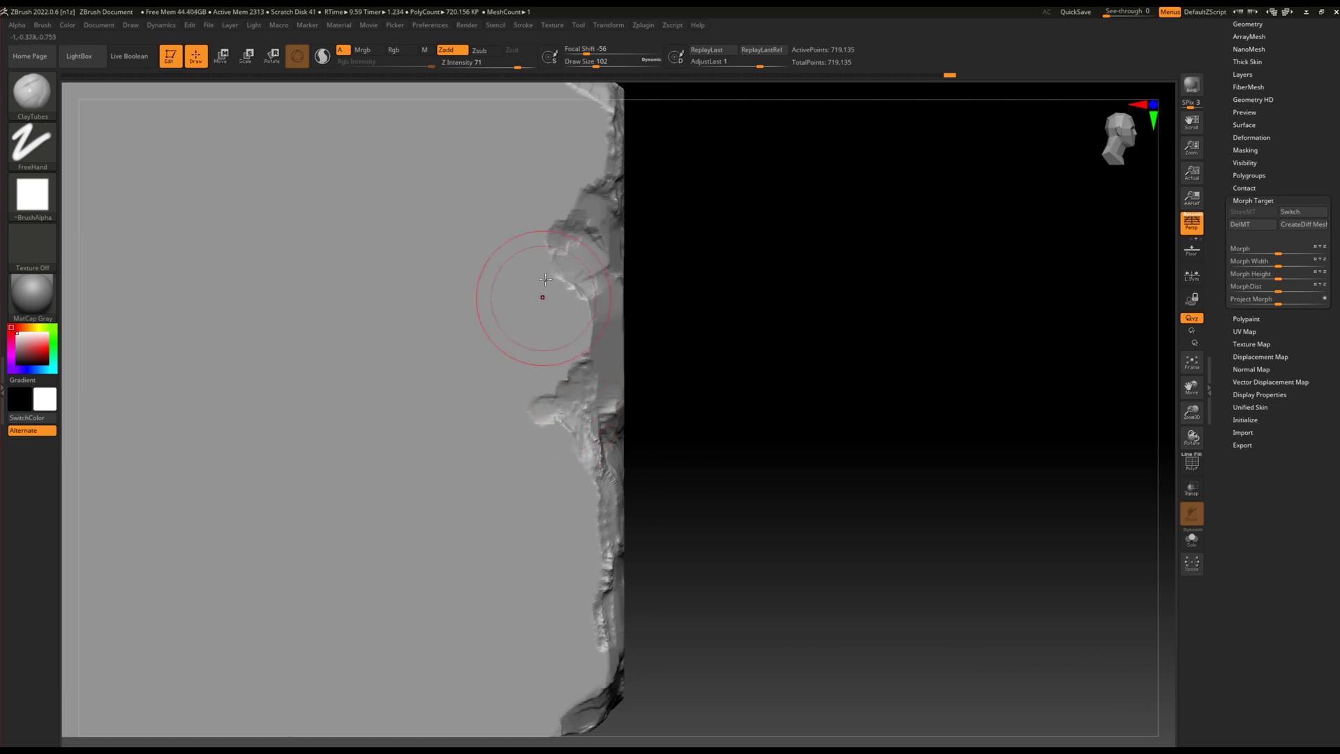
scroll(545, 279, "down", 5)
scroll(584, 395, "up", 3)
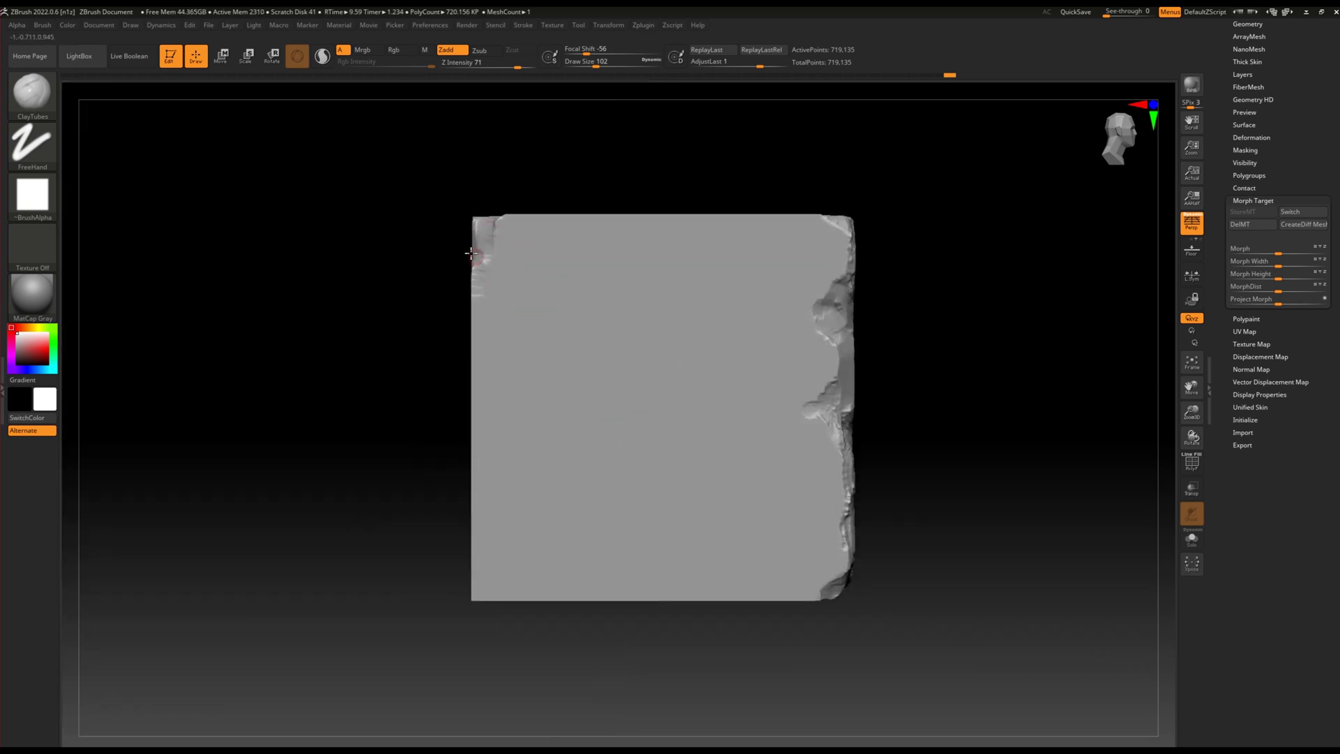
mouse_move(471, 310)
left_mouse_down()
mouse_move(514, 502)
mouse_move(456, 550)
left_mouse_up()
mouse_move(560, 463)
left_mouse_down("shift")
mouse_move(547, 559)
mouse_move(338, 469)
mouse_move(690, 499)
left_mouse_up("shift")
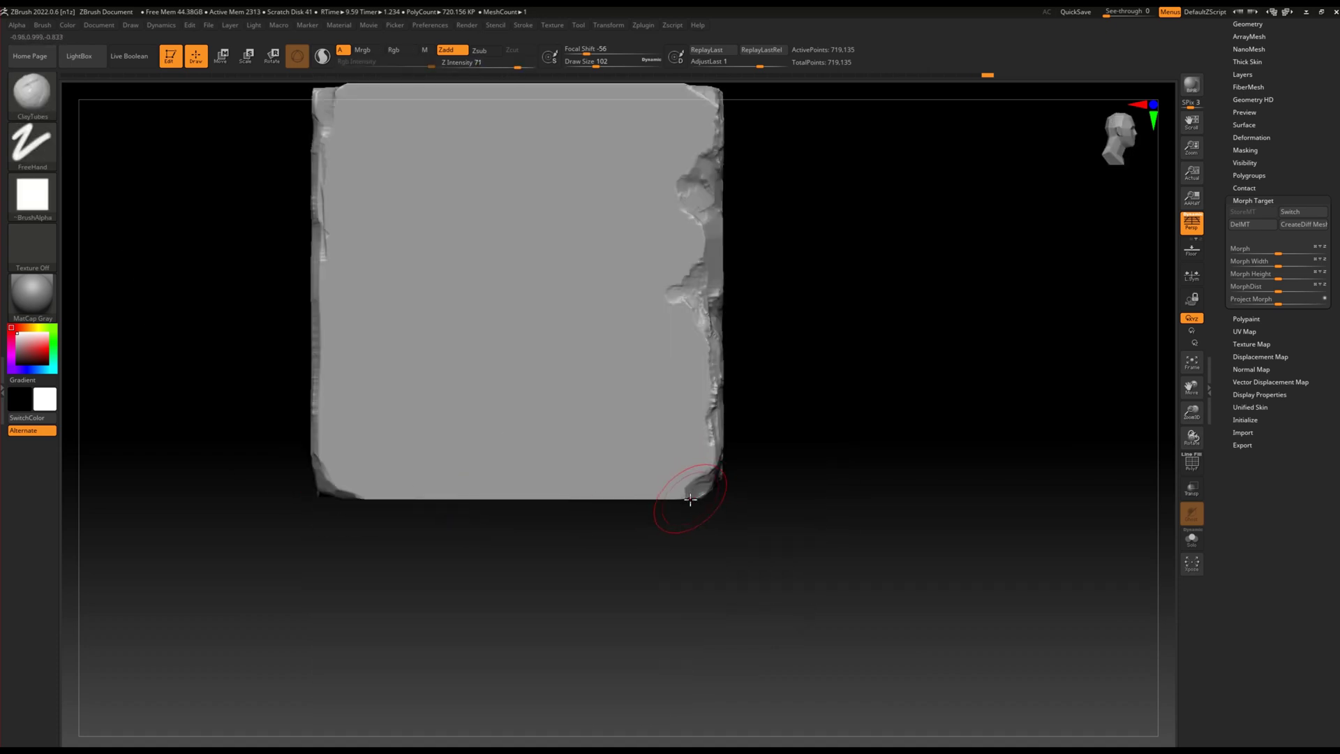
mouse_move(377, 502)
left_mouse_down()
mouse_move(551, 427)
mouse_move(509, 423)
mouse_move(559, 556)
mouse_move(577, 509)
mouse_move(687, 458)
left_mouse_up()
Build a ClayTubes ridge along the bottom edge into the bottom-right corner, then switch to subtractive TrimSmoothBorder.
mouse_move(509, 473)
left_mouse_down()
mouse_move(385, 477)
mouse_move(585, 442)
left_mouse_up()
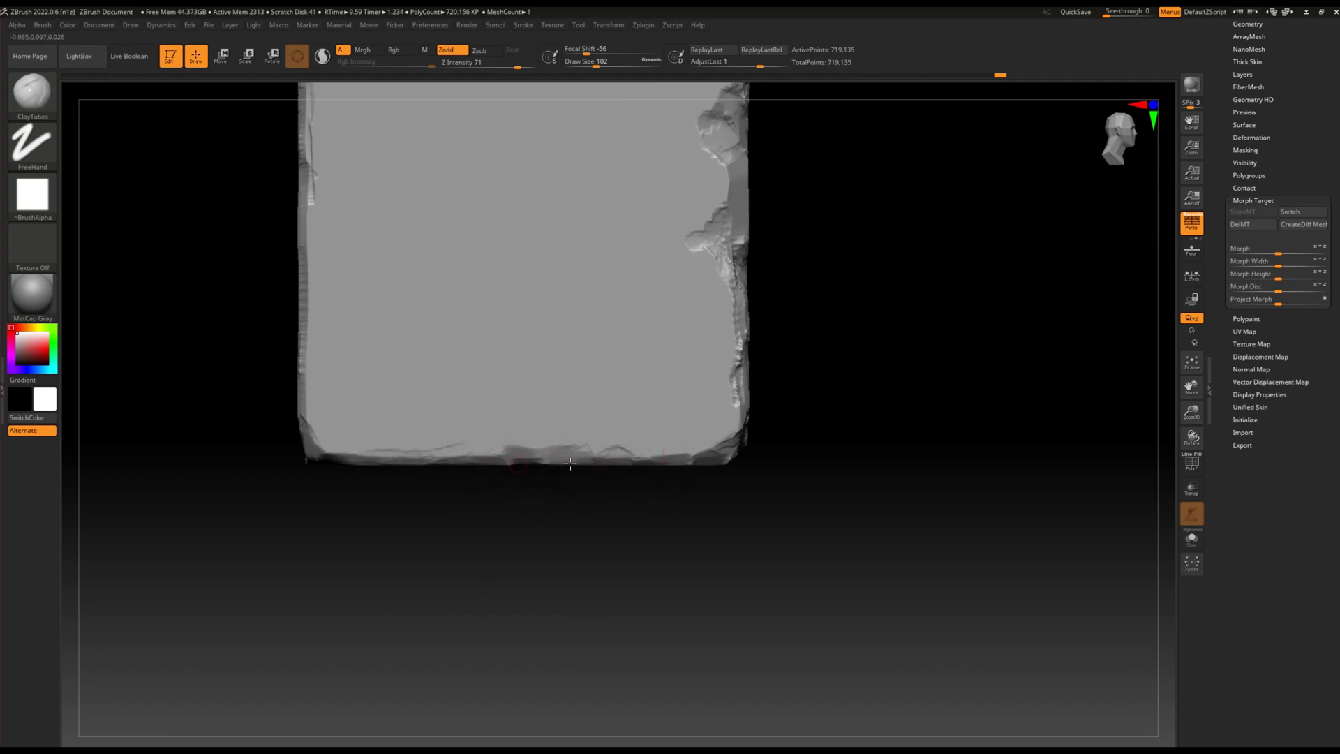
left_click_drag(671, 467, 730, 434)
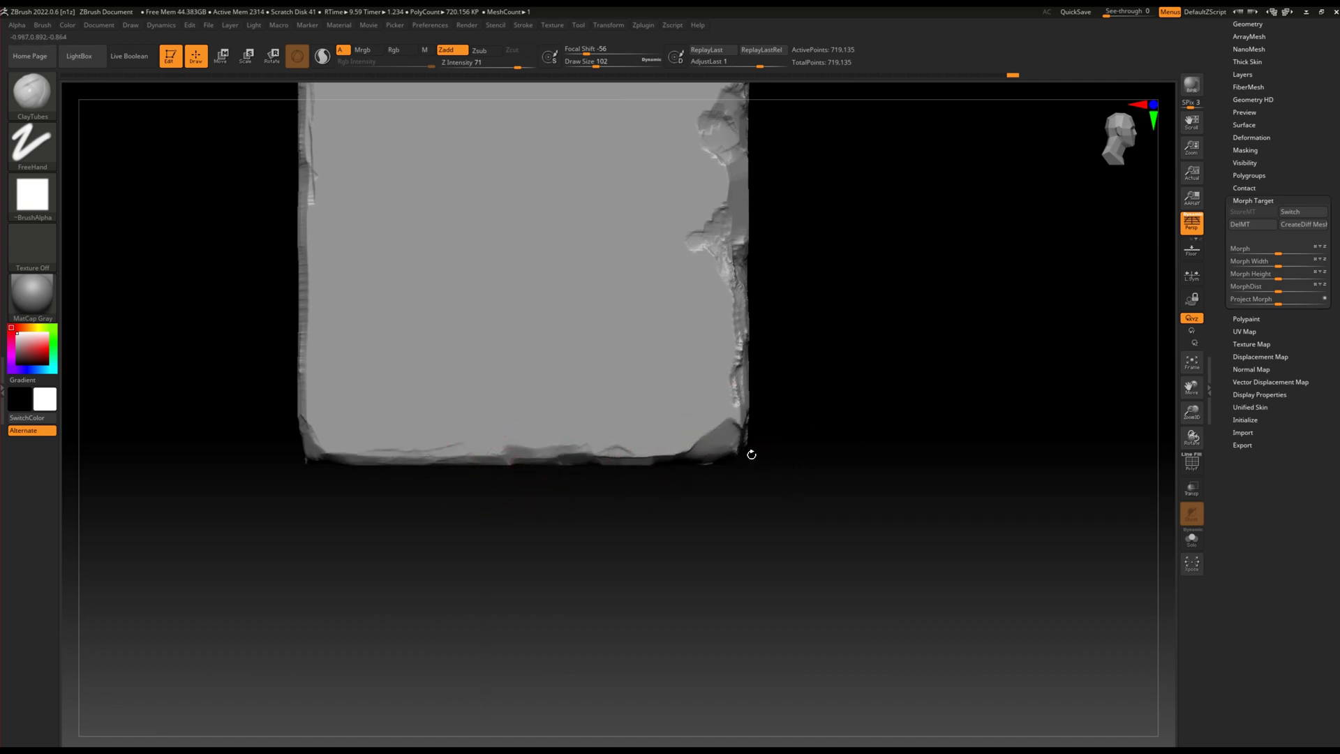
mouse_move(792, 550)
left_mouse_down("alt")
mouse_move(571, 470)
mouse_move(233, 404)
left_mouse_up("alt")
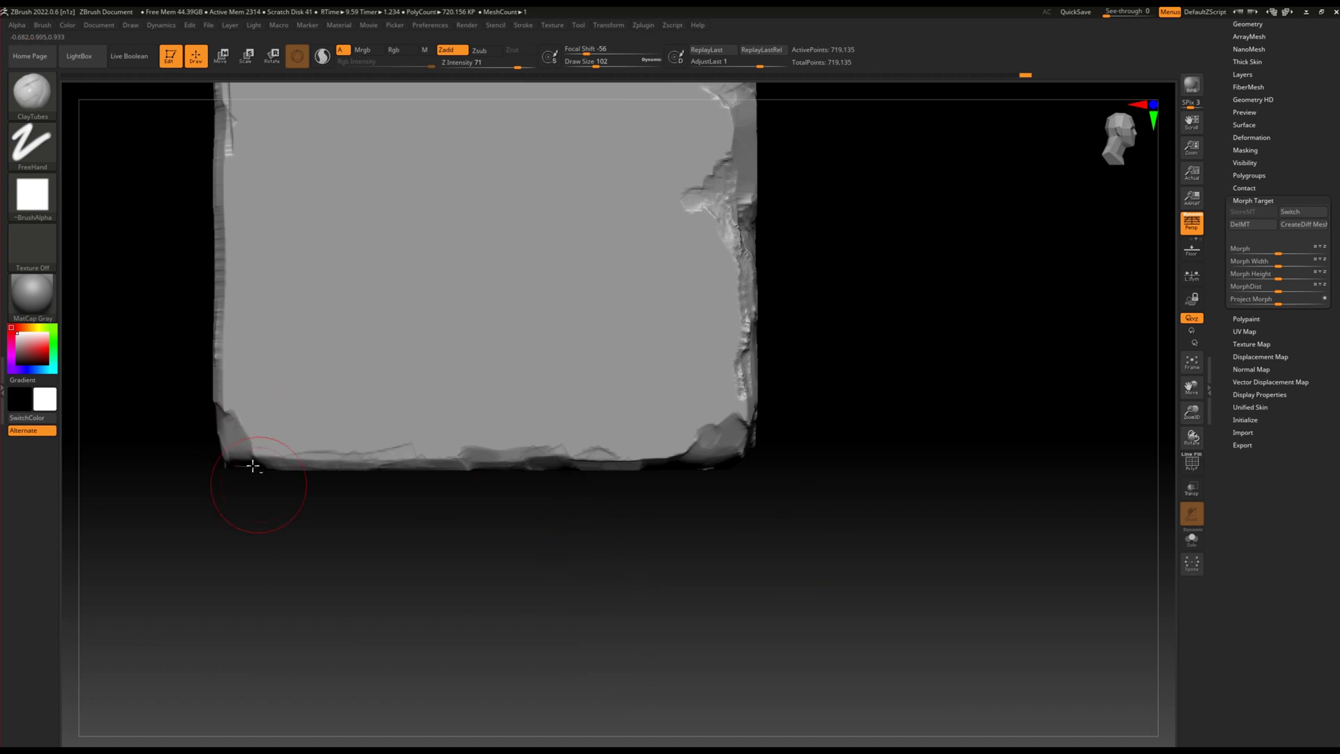
mouse_move(384, 425)
right_mouse_down()
mouse_move(347, 338)
mouse_move(422, 269)
right_mouse_up()
key("shift")
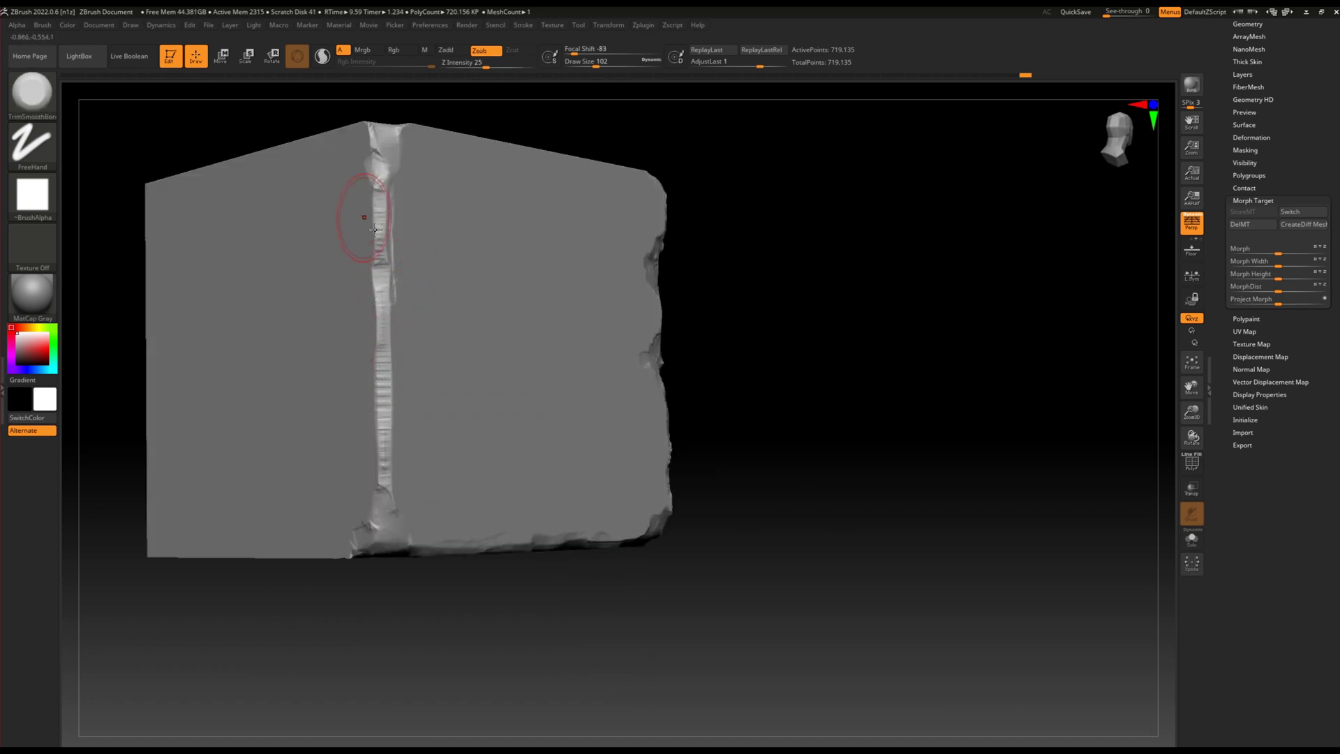
Smooth the carved top edge into a worn bevel with TrimSmoothBorder at intensity 25.
mouse_move(405, 318)
right_mouse_down()
mouse_move(412, 349)
mouse_move(373, 328)
mouse_move(464, 412)
mouse_move(419, 377)
right_mouse_up()
left_click_drag(419, 377, 383, 359, "alt")
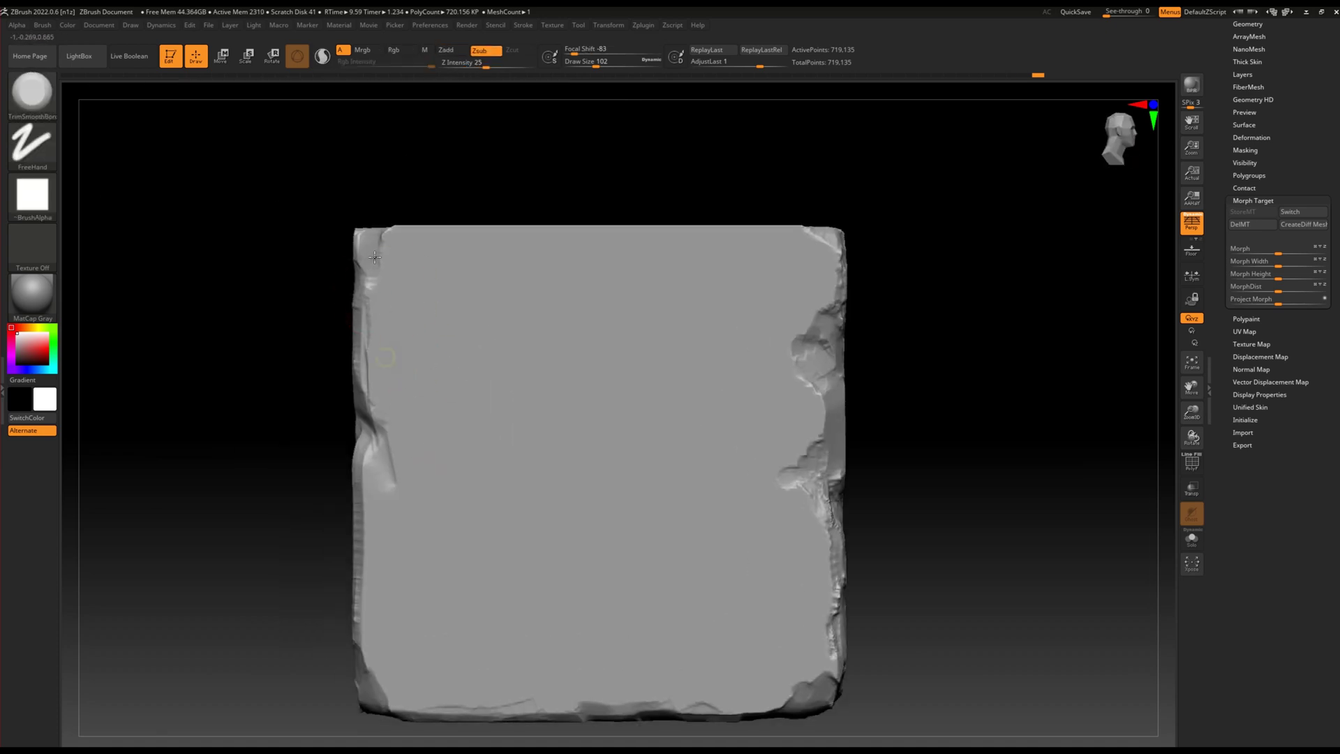
right_click_drag(383, 359, 371, 237)
left_click_drag(344, 263, 347, 296, "shift")
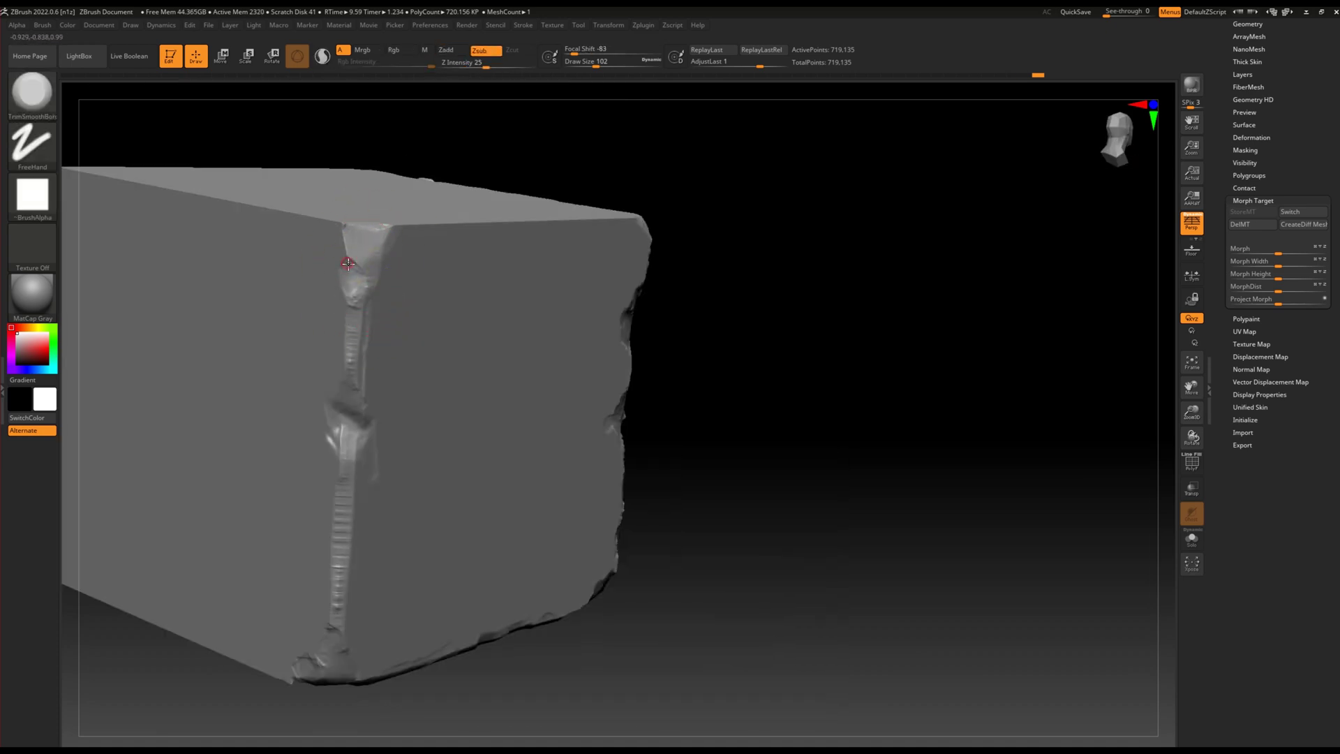
mouse_move(404, 346)
right_mouse_down()
mouse_move(502, 320)
mouse_move(502, 239)
mouse_move(674, 446)
mouse_move(463, 449)
mouse_move(449, 359)
mouse_move(409, 334)
mouse_move(719, 341)
right_mouse_up()
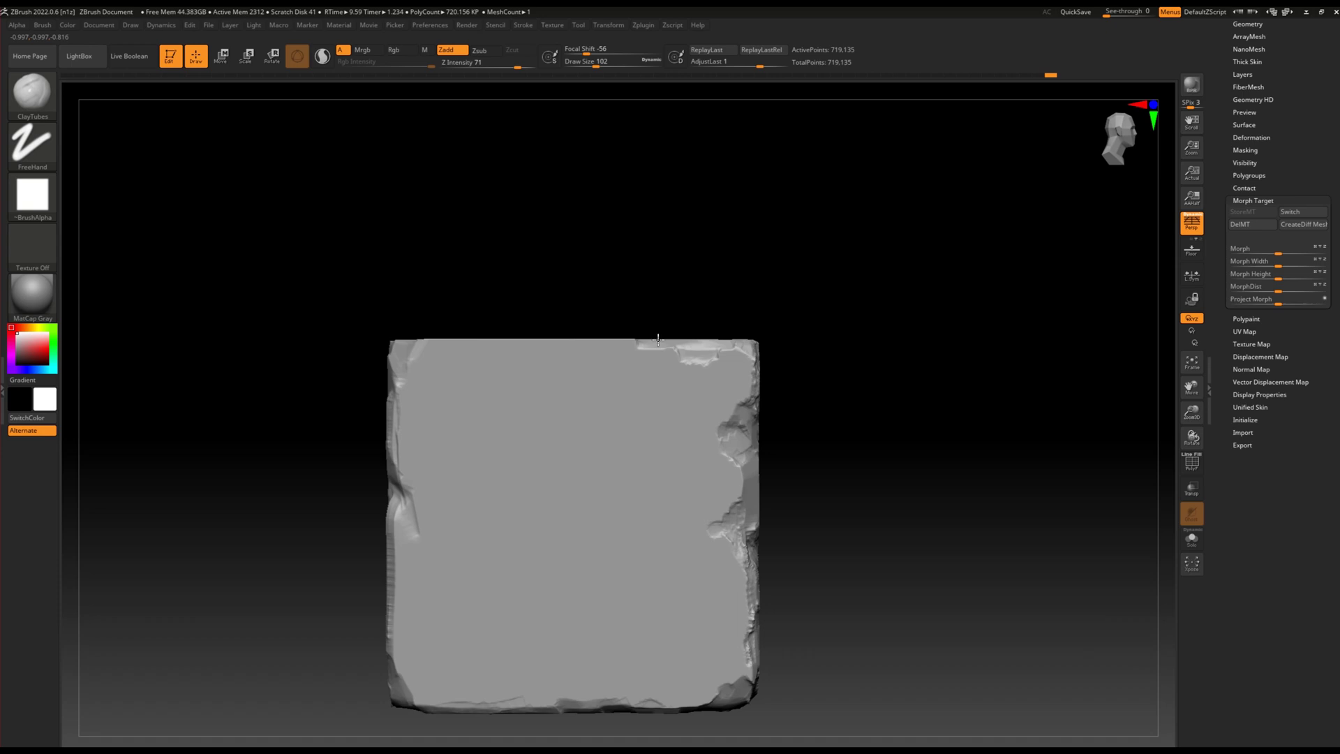
right_click_drag(721, 329, 706, 335)
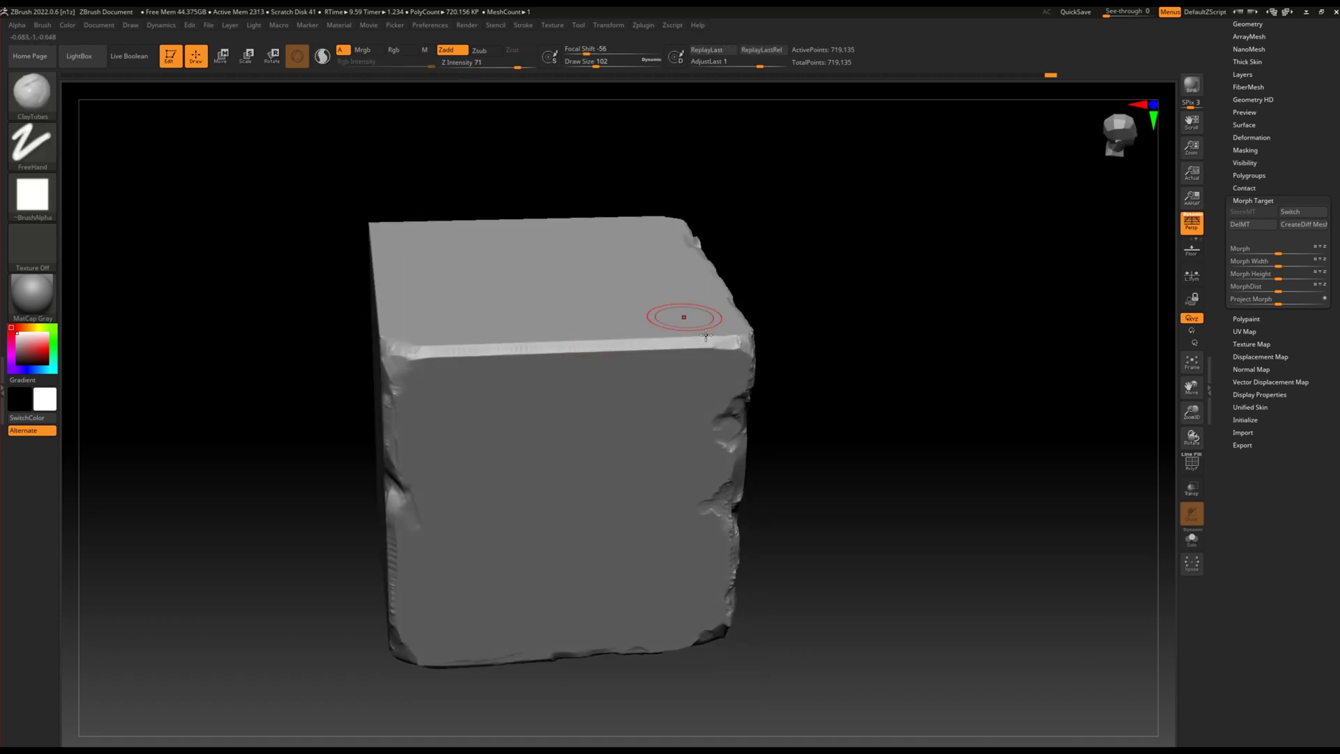
Knock two MalletFast dents into the top-front edge and trim them flat with TrimSmoothBorder.
left_click(666, 345, "alt")
left_click(575, 341)
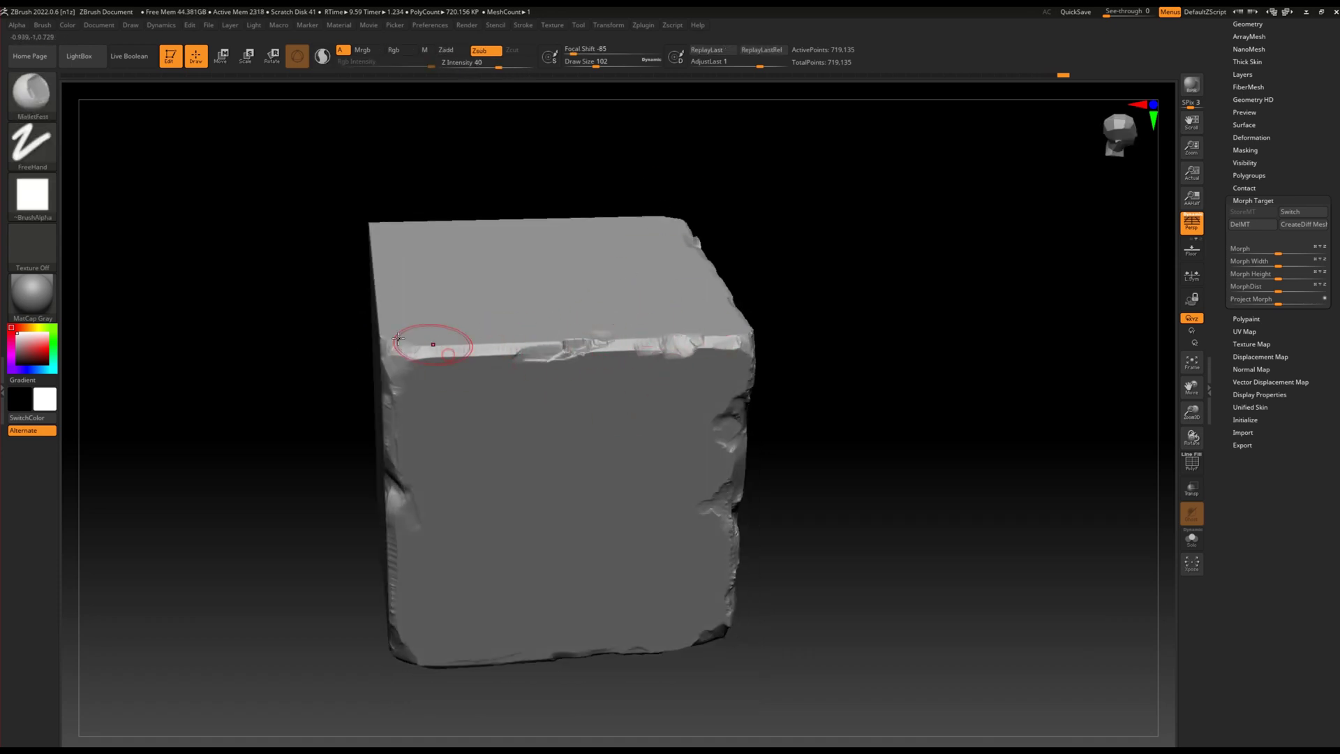
mouse_move(626, 322)
right_mouse_down()
mouse_move(683, 419)
mouse_move(622, 289)
right_mouse_up()
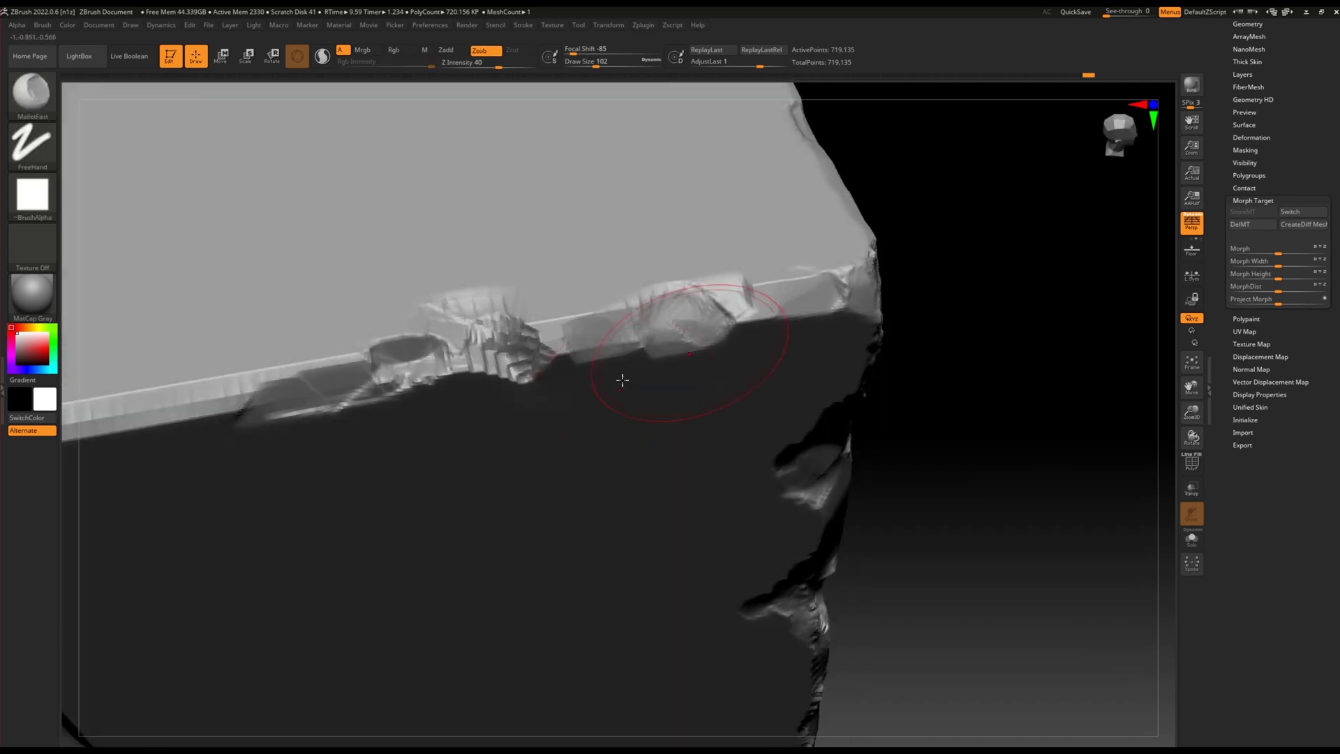
mouse_move(523, 352)
left_mouse_down()
mouse_move(419, 359)
mouse_move(355, 391)
left_mouse_up()
mouse_move(479, 343)
right_mouse_down("shift")
mouse_move(579, 434)
mouse_move(718, 508)
mouse_move(600, 264)
mouse_move(579, 307)
mouse_move(539, 284)
mouse_move(617, 383)
mouse_move(748, 344)
mouse_move(691, 322)
right_mouse_up("shift")
Switch back to the ClayTubes brush for adding clay.
key("b")
key("c")
key("t")
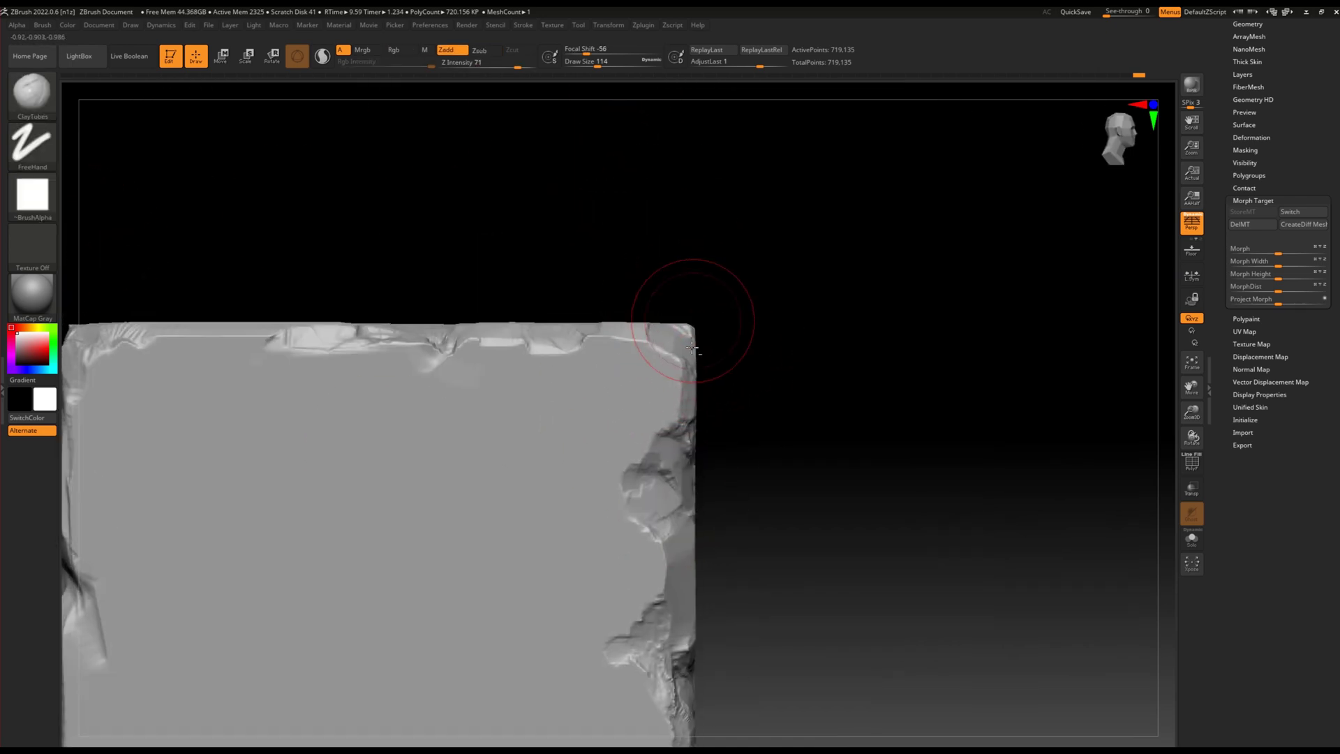
Add ClayTubes clay to the bottom-left corner, then orbit up onto the top face.
mouse_move(706, 469)
right_mouse_down()
mouse_move(637, 397)
mouse_move(749, 492)
right_mouse_up()
left_click_drag(432, 532, 419, 454)
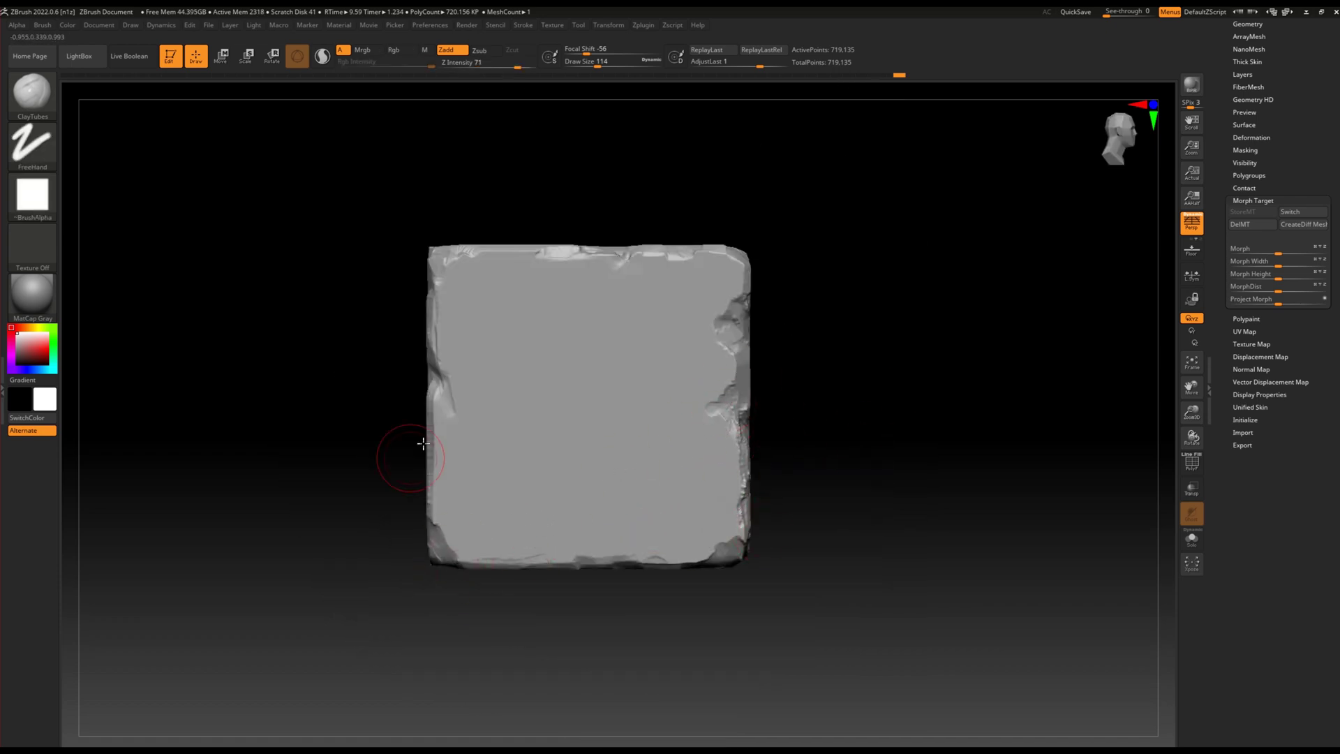
mouse_move(429, 509)
right_mouse_down("alt")
mouse_move(497, 374)
mouse_move(443, 396)
mouse_move(652, 419)
mouse_move(508, 344)
mouse_move(724, 496)
right_mouse_up("alt")
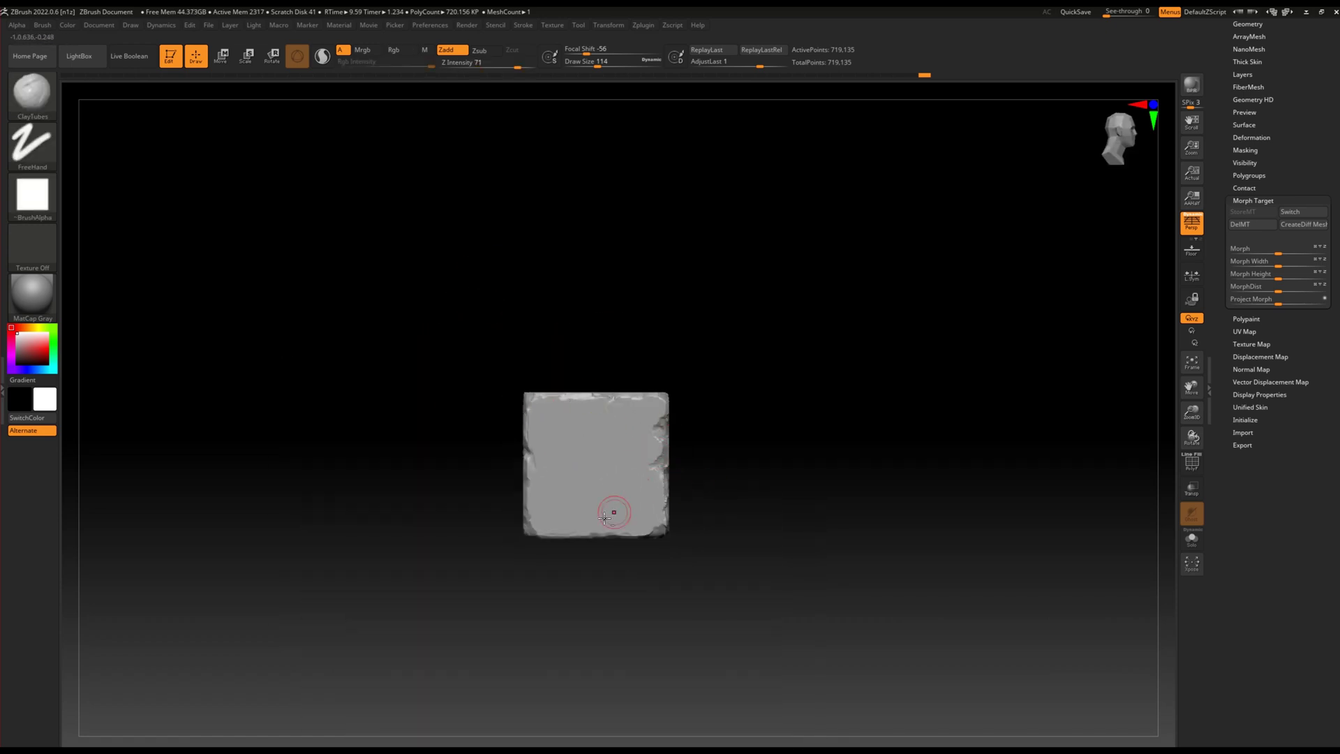
right_click_drag(605, 519, 687, 422, "ctrl")
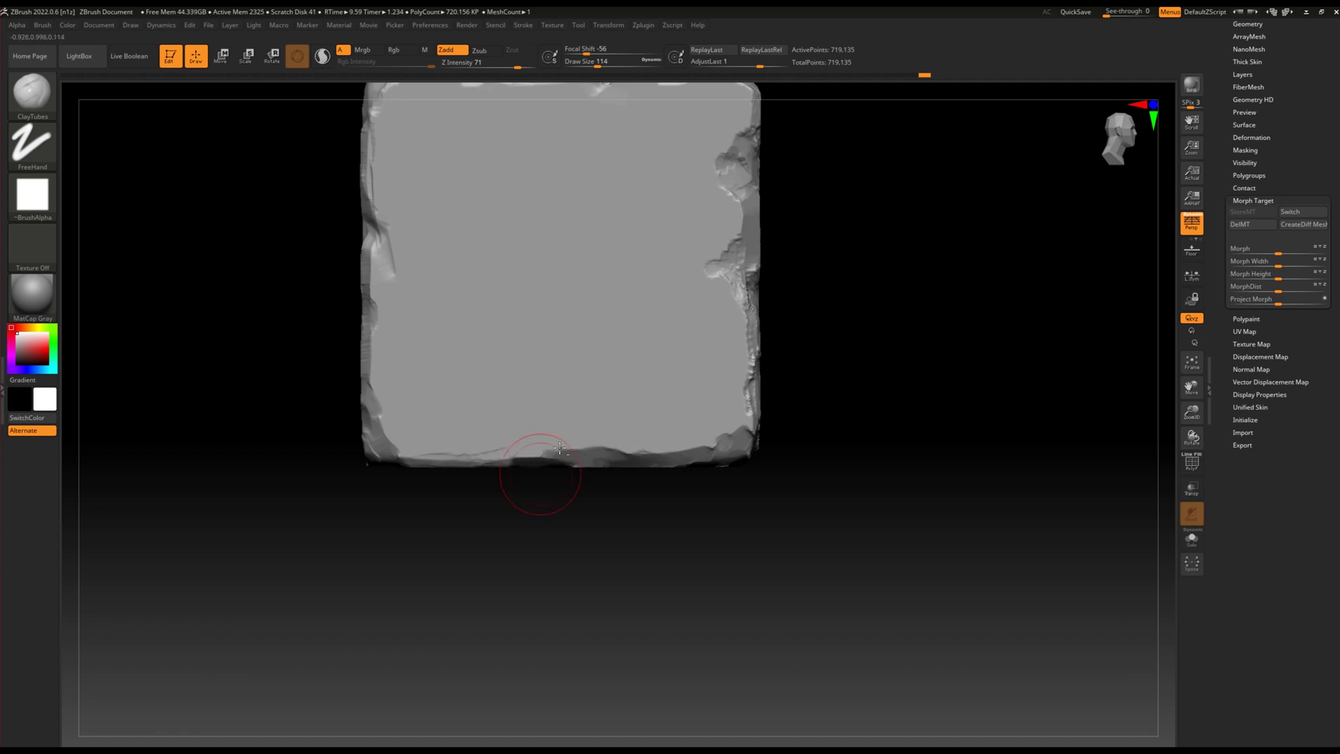
mouse_move(425, 461)
right_mouse_down("ctrl")
mouse_move(631, 467)
mouse_move(420, 444)
mouse_move(637, 467)
mouse_move(469, 607)
mouse_move(388, 442)
mouse_move(396, 481)
mouse_move(628, 489)
mouse_move(628, 527)
mouse_move(412, 457)
right_mouse_up("ctrl")
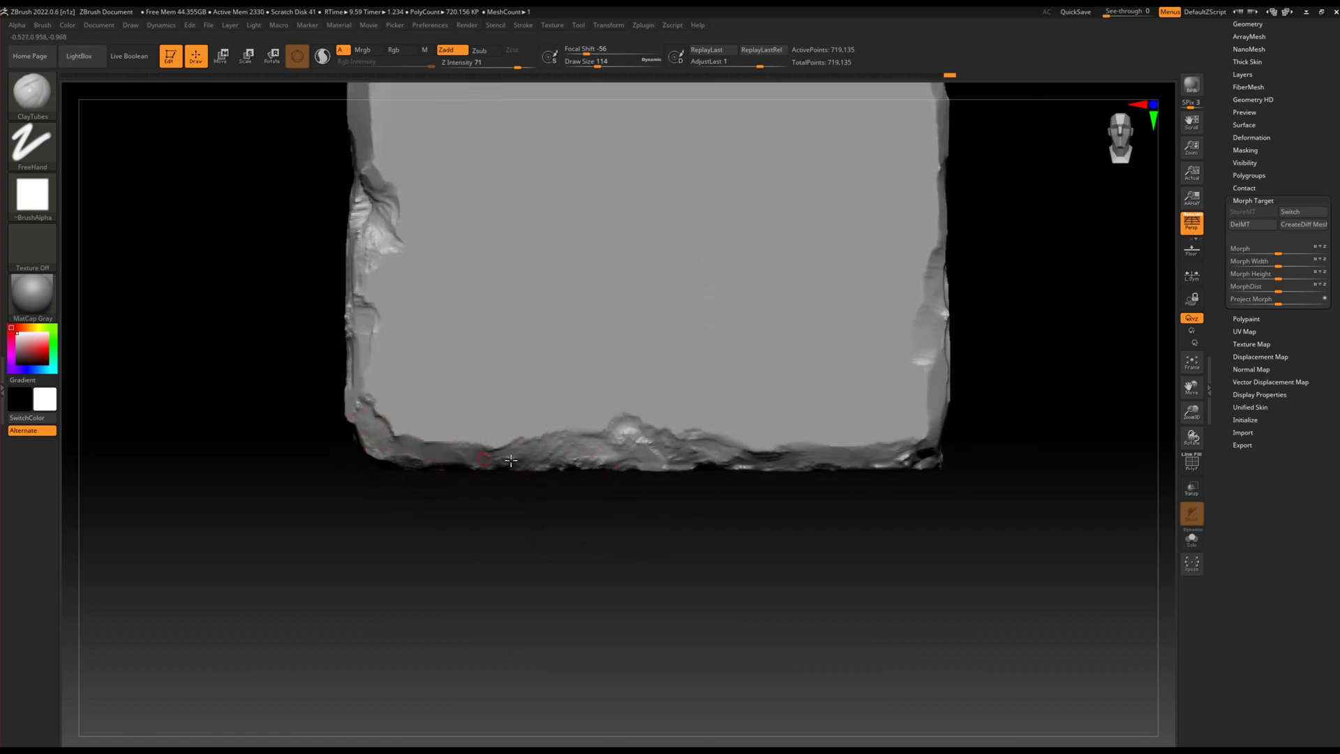
mouse_move(514, 463)
right_mouse_down("ctrl")
mouse_move(637, 440)
mouse_move(611, 467)
mouse_move(562, 358)
right_mouse_up("ctrl")
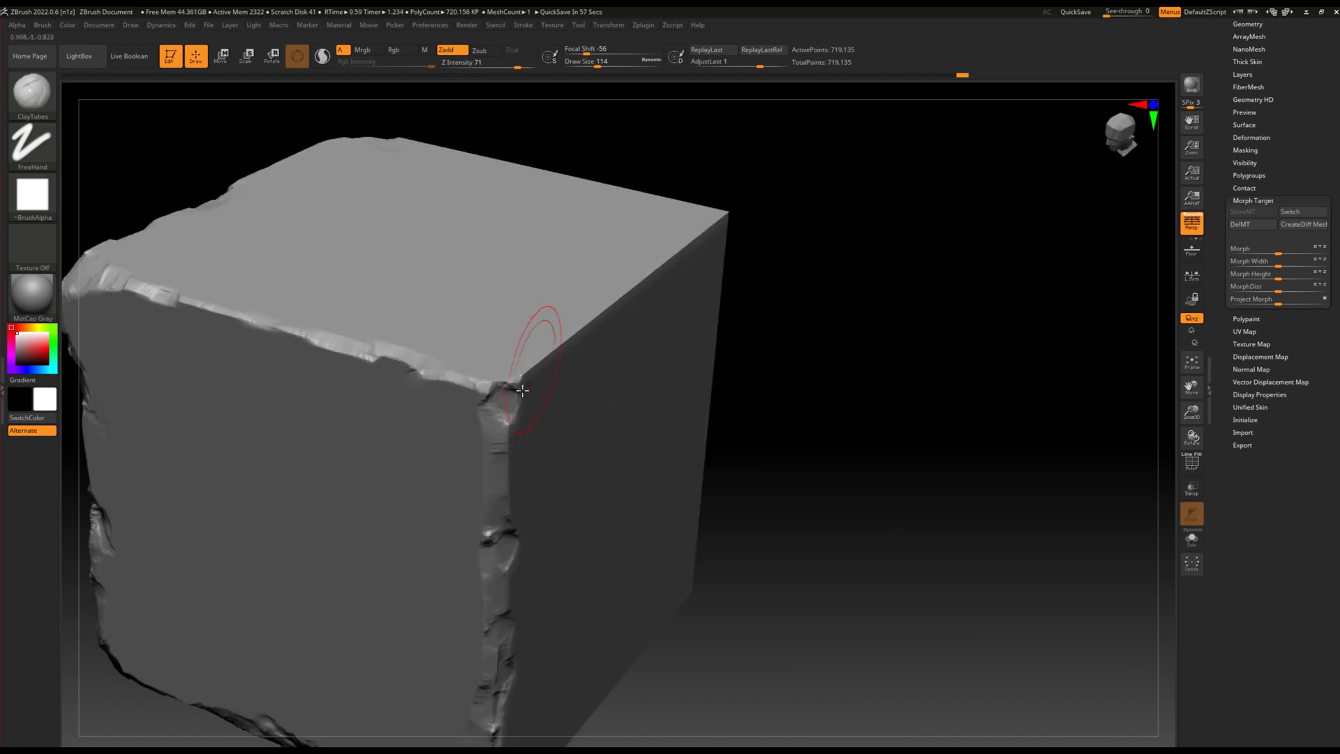
right_click_drag(601, 405, 601, 317)
Stroke clay along the top edge, the bottom-right corner and leftward along the bottom edge.
left_click_drag(601, 317, 813, 199)
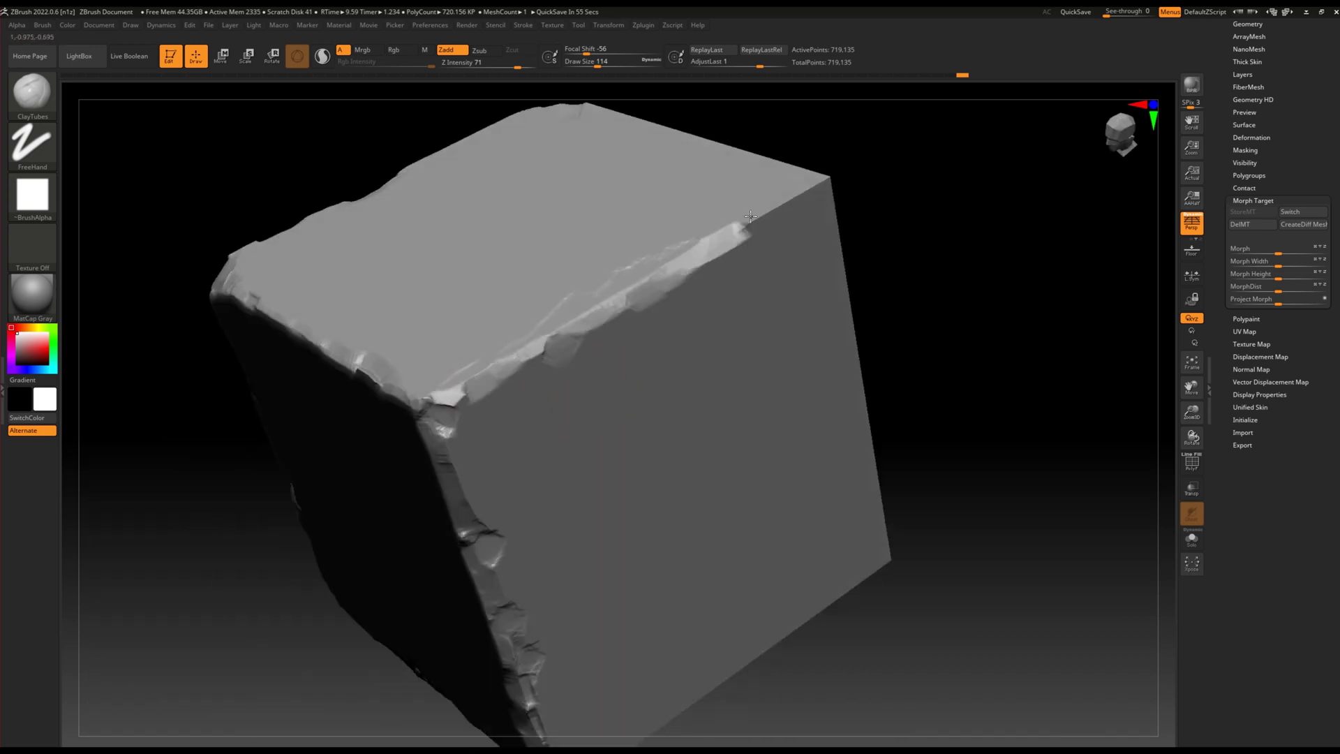
mouse_move(813, 199)
right_mouse_down()
mouse_move(824, 164)
mouse_move(756, 337)
mouse_move(801, 353)
mouse_move(688, 524)
mouse_move(719, 566)
right_mouse_up()
mouse_move(716, 534)
left_mouse_down()
mouse_move(525, 566)
mouse_move(234, 558)
left_mouse_up()
mouse_move(533, 619)
left_mouse_down()
mouse_move(439, 574)
mouse_move(367, 562)
mouse_move(893, 581)
left_mouse_up()
Frame the block with F and orbit it through front and three-quarter views.
key("f")
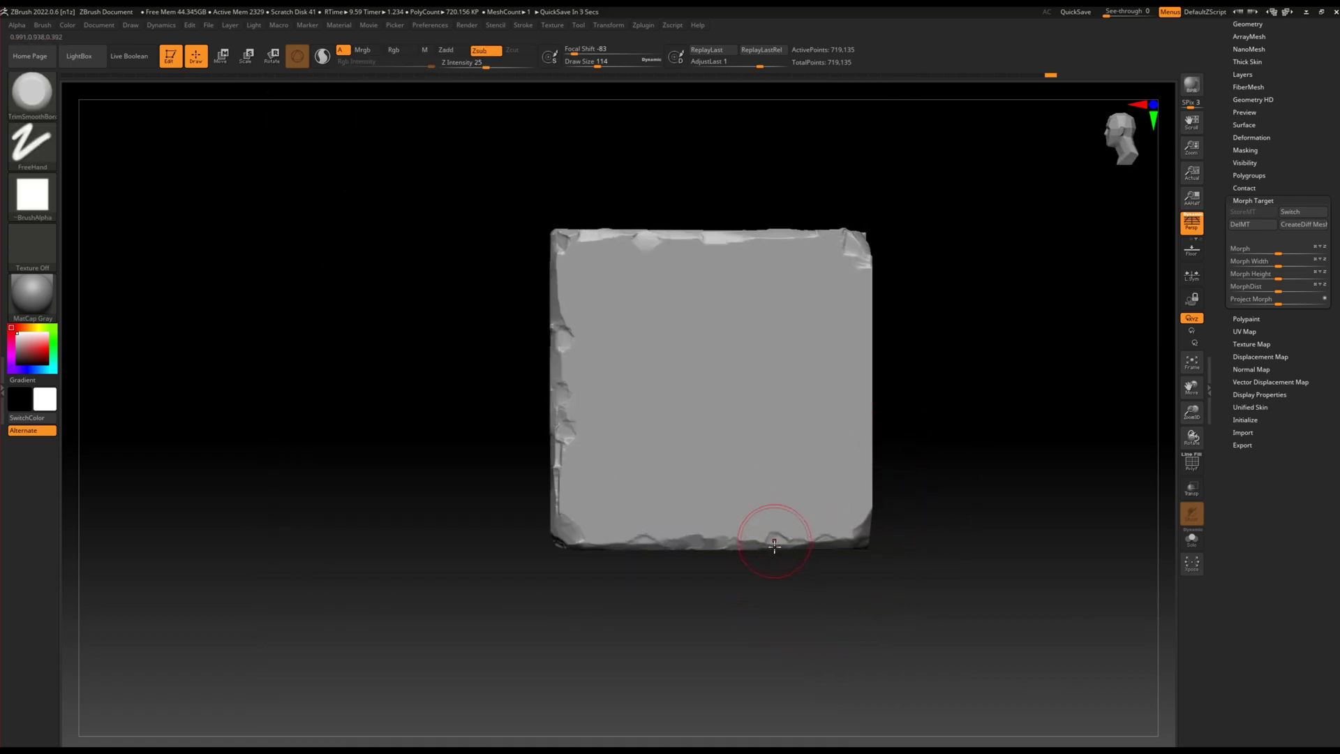
left_click_drag(784, 527, 784, 499)
left_click_drag(643, 419, 708, 440, "shift")
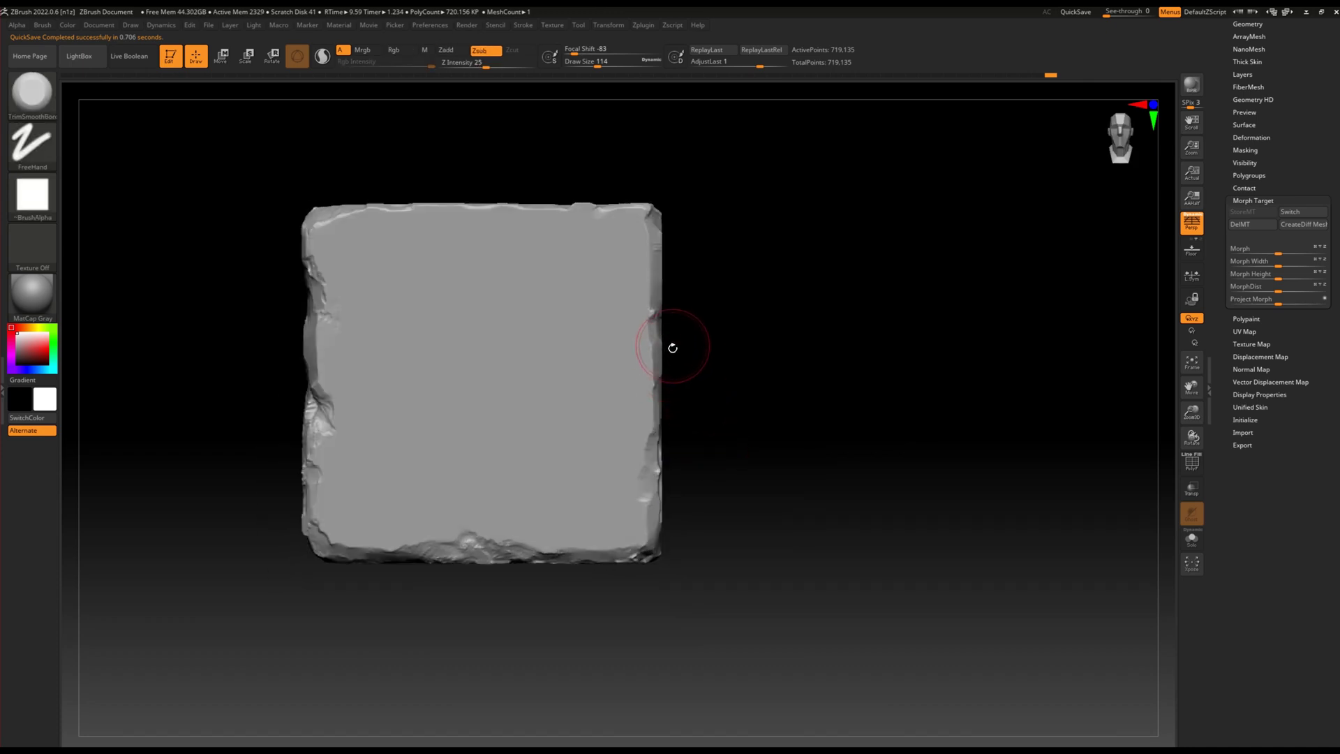
left_click_drag(676, 309, 659, 323)
scroll(628, 287, "up", 5)
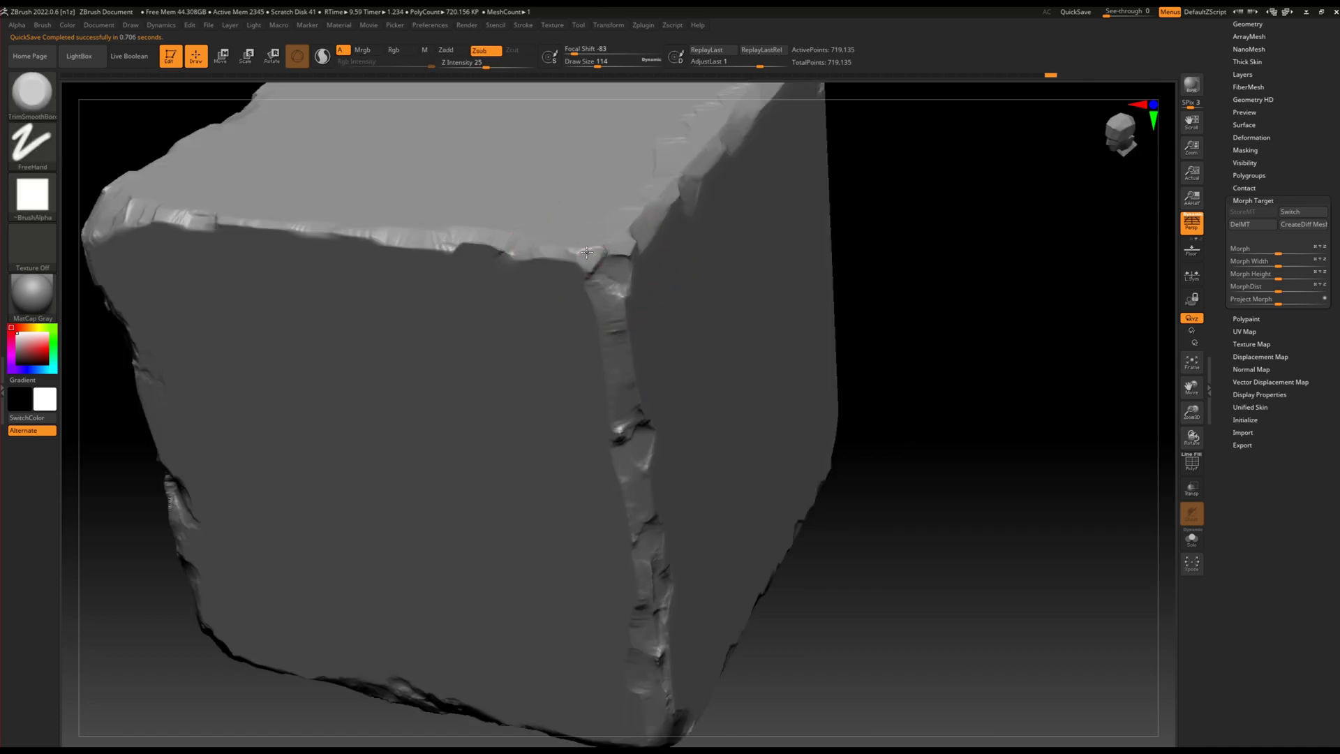
left_click_drag(547, 356, 643, 449, "shift")
key("f")
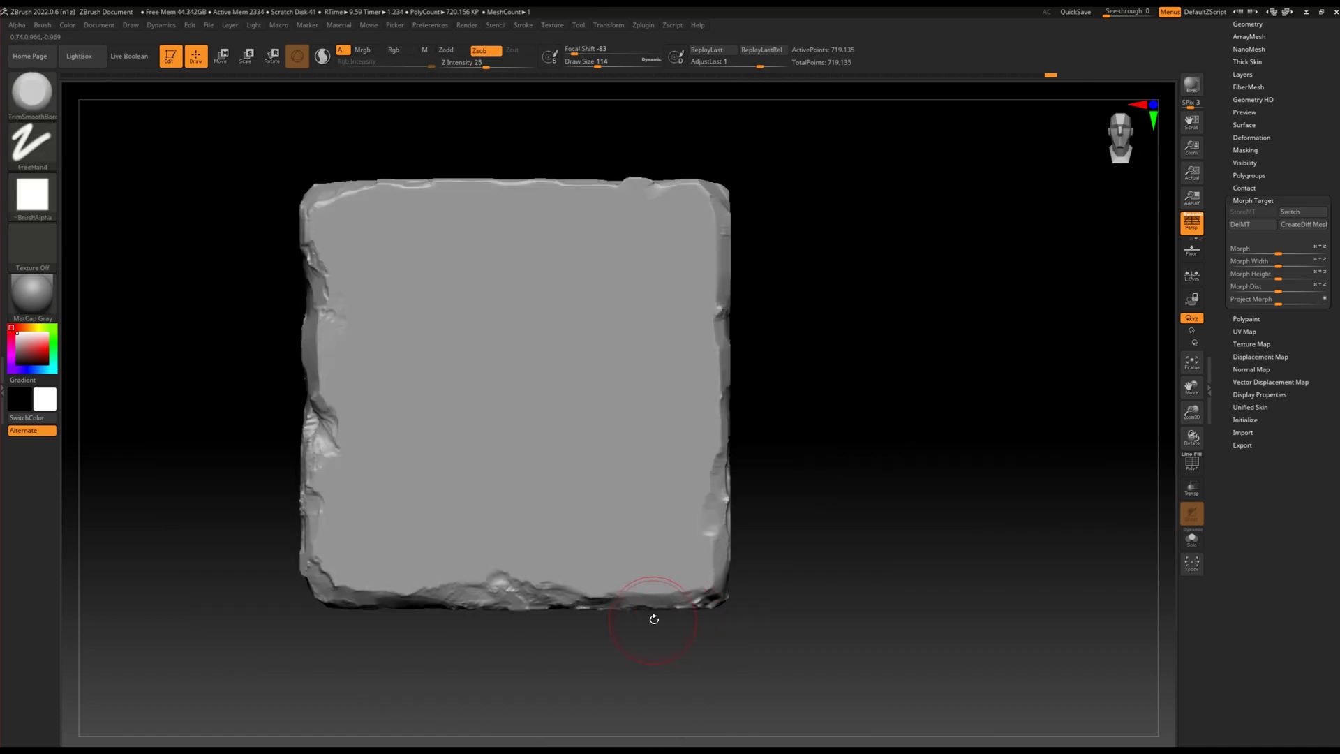
left_click_drag(654, 619, 529, 443)
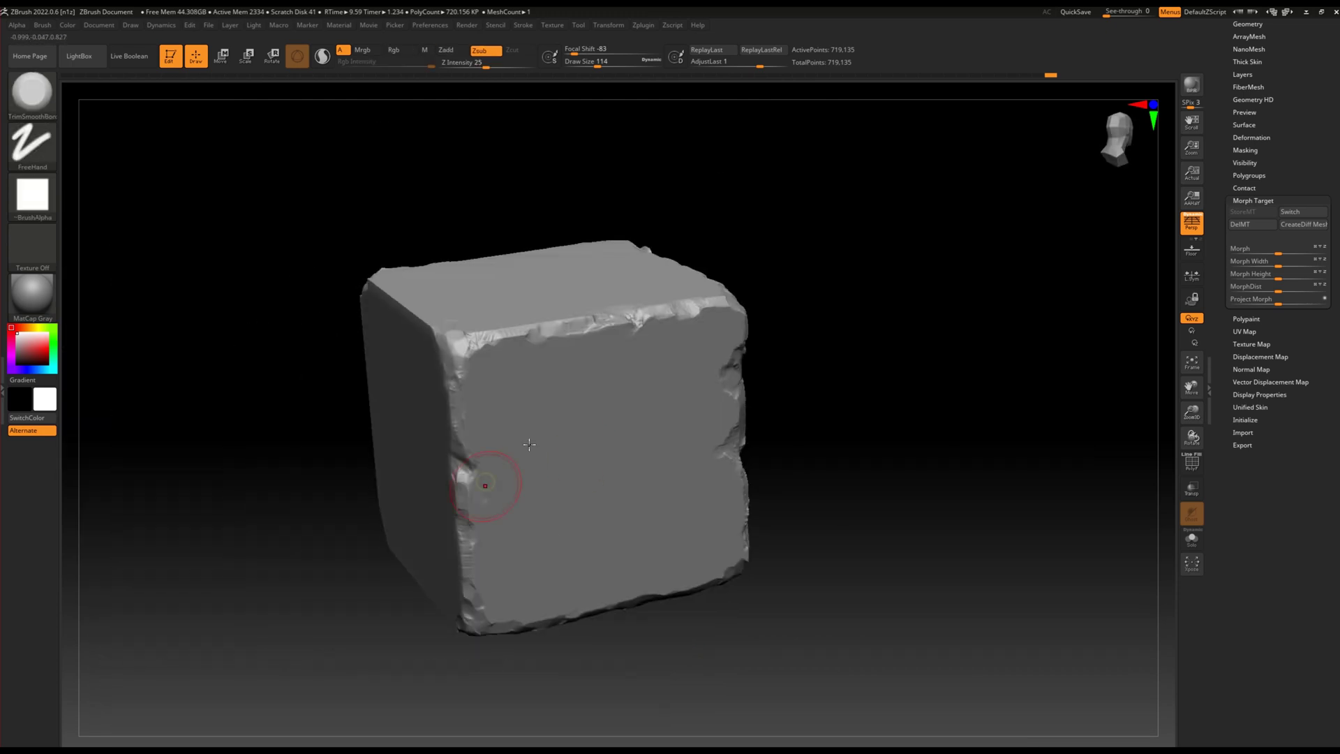
right_click_drag(563, 465, 328, 387)
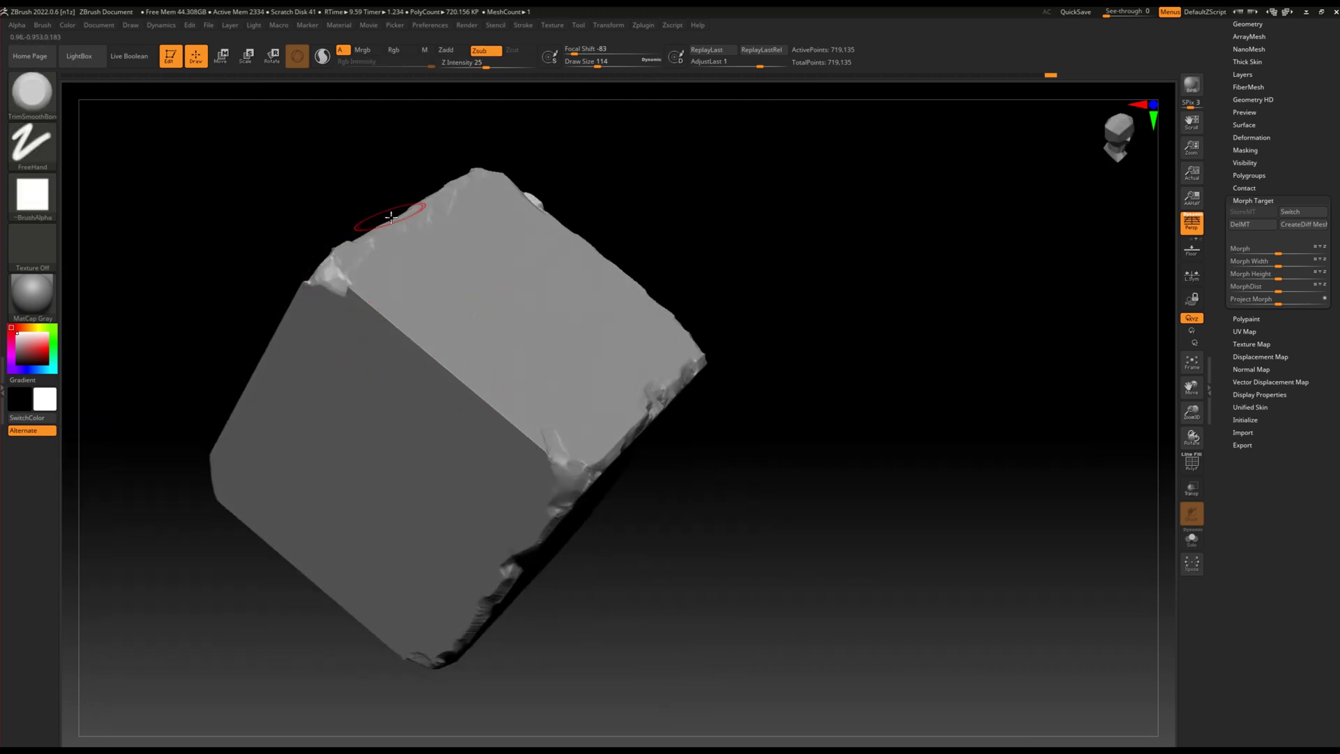
Switch to ClayTubes with Zadd at Draw Size 70 and zoom onto the top edge.
key("b")
key("c")
key("t")
right_click_drag(359, 299, 426, 344, "ctrl")
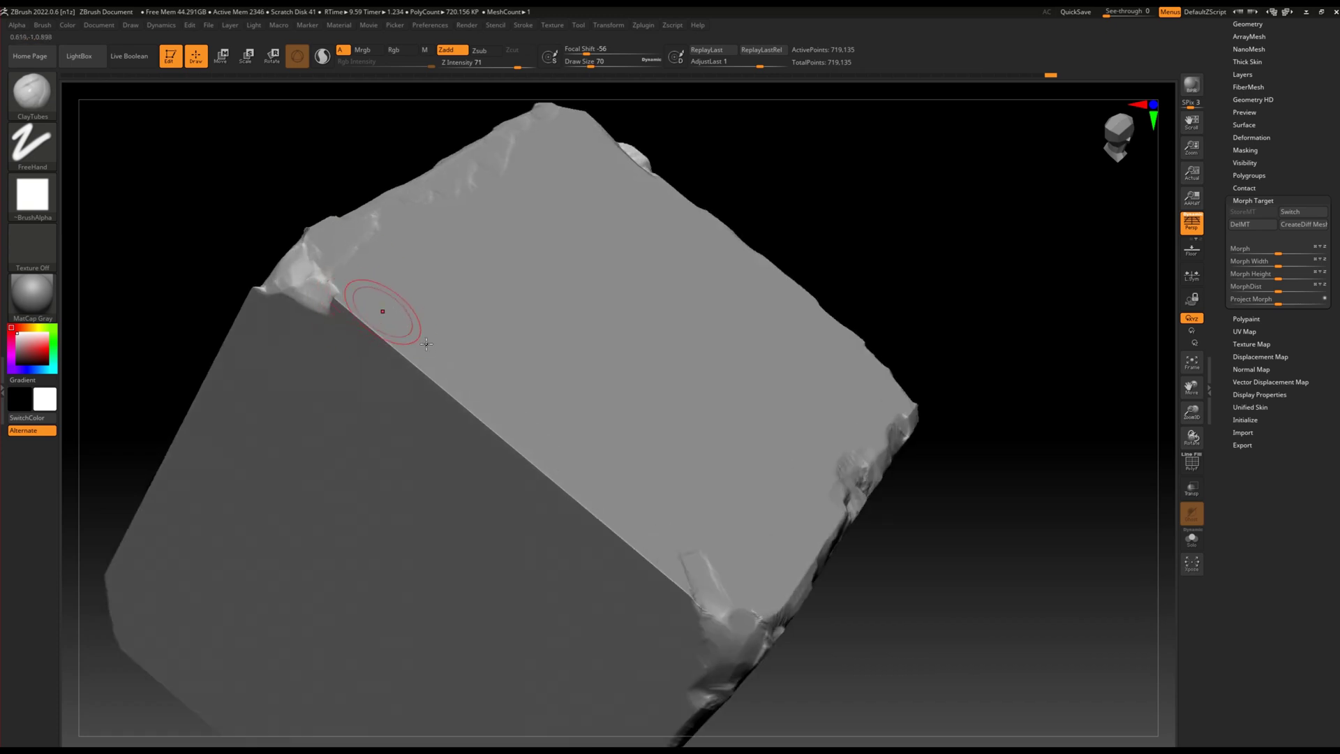
Switch to TrimSmoothBorder and smooth a worn streak down the edge.
key("b")
key("t")
key("s")
key("shift")
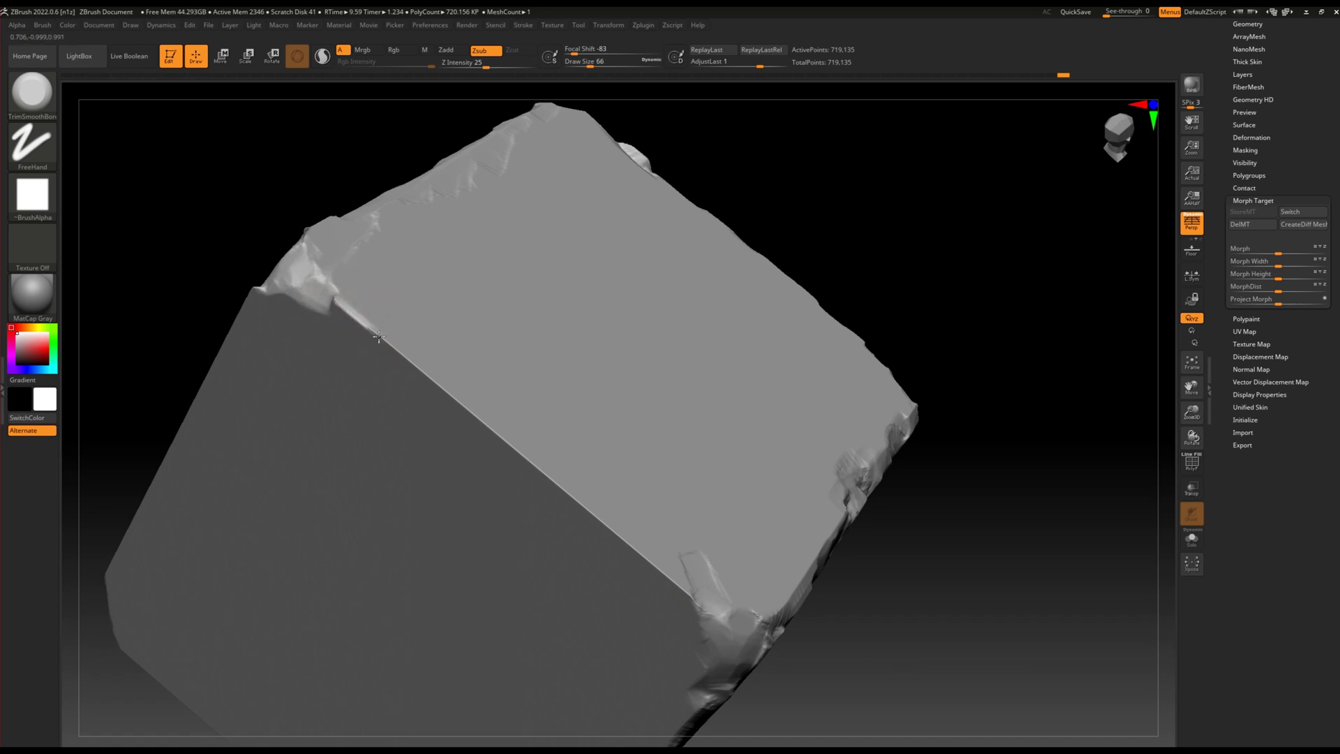
left_click_drag(478, 419, 497, 434)
Enable LazyMouse with Backtrack and cut a straight bevel along the top-front edge.
left_click(532, 26)
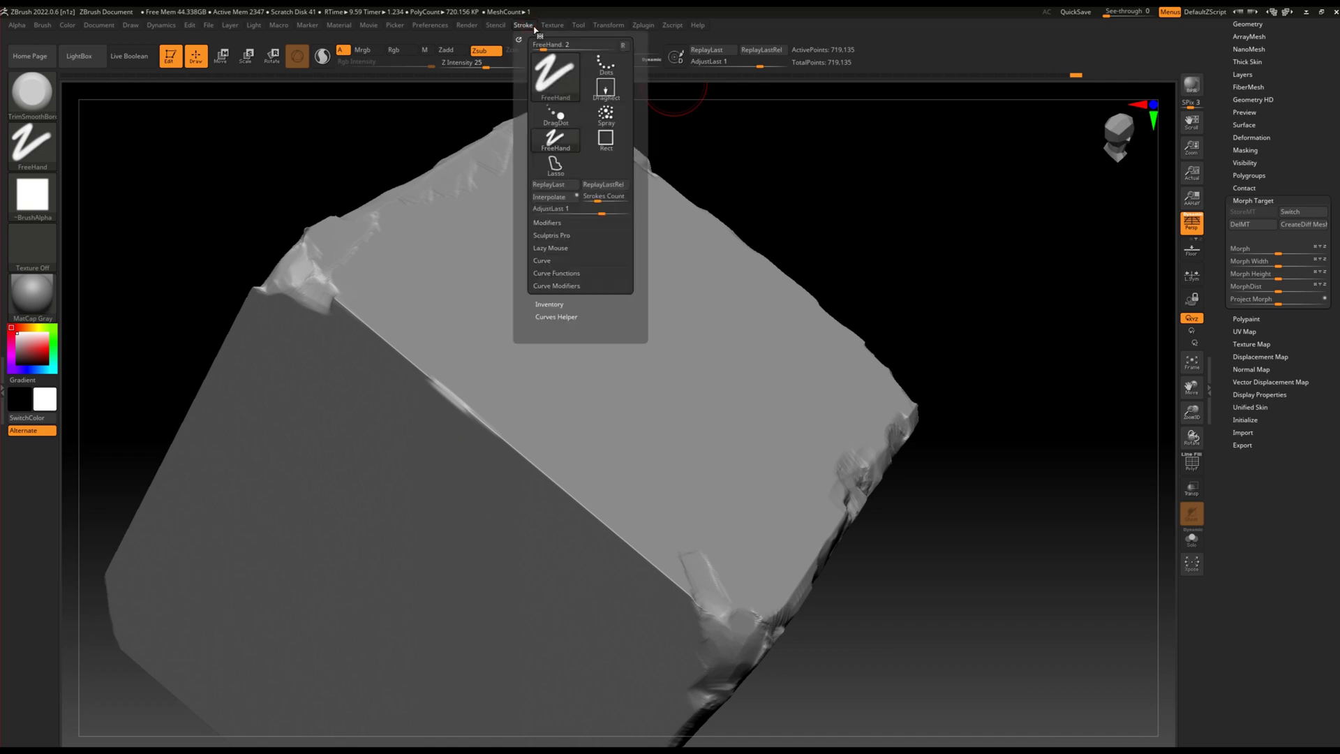
left_click(551, 248)
left_click(558, 260)
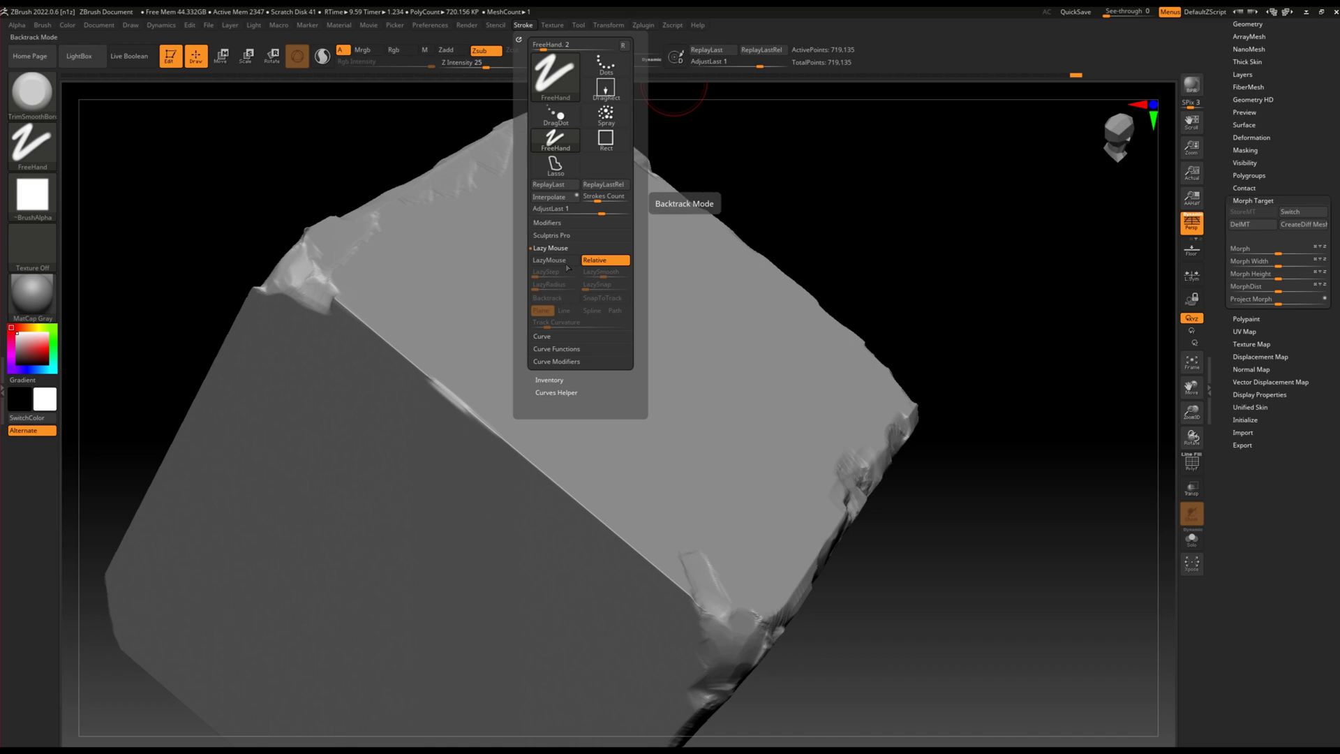
left_click(559, 301)
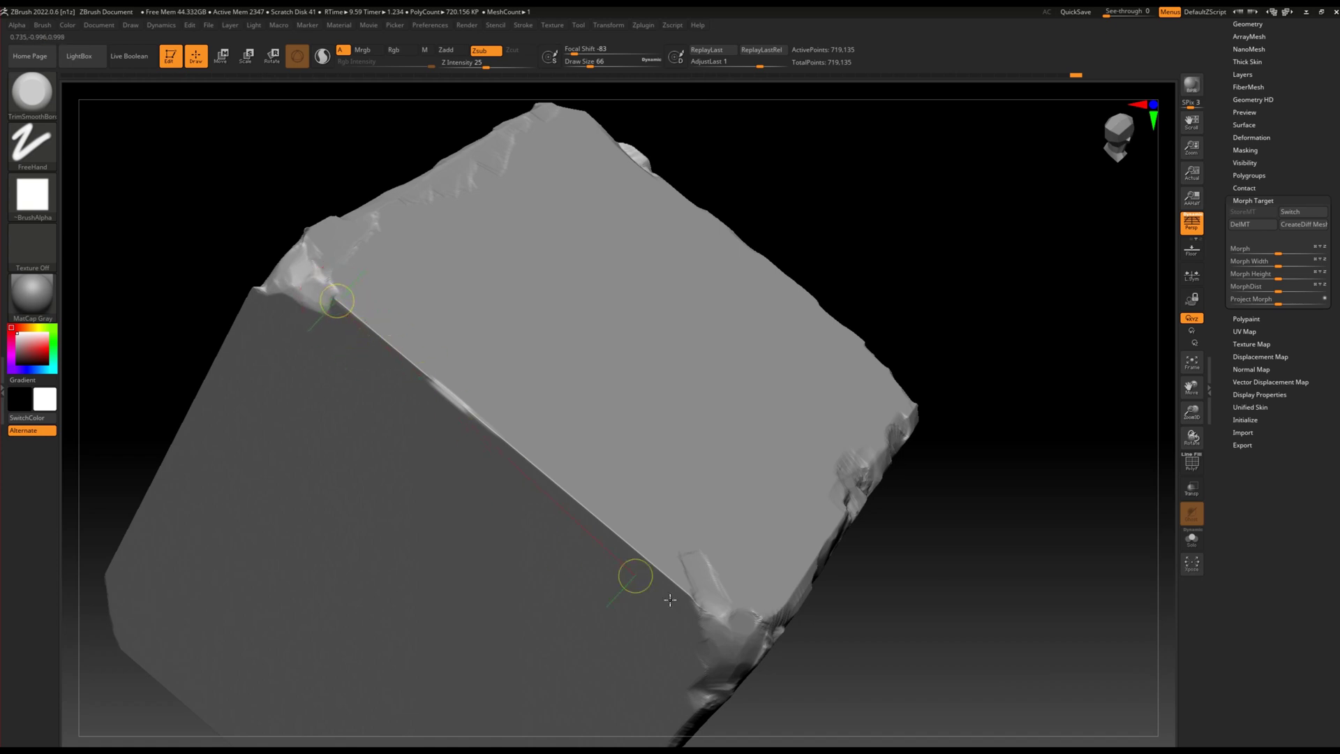
mouse_move(692, 598)
left_mouse_down()
mouse_move(470, 383)
mouse_move(626, 531)
left_mouse_up()
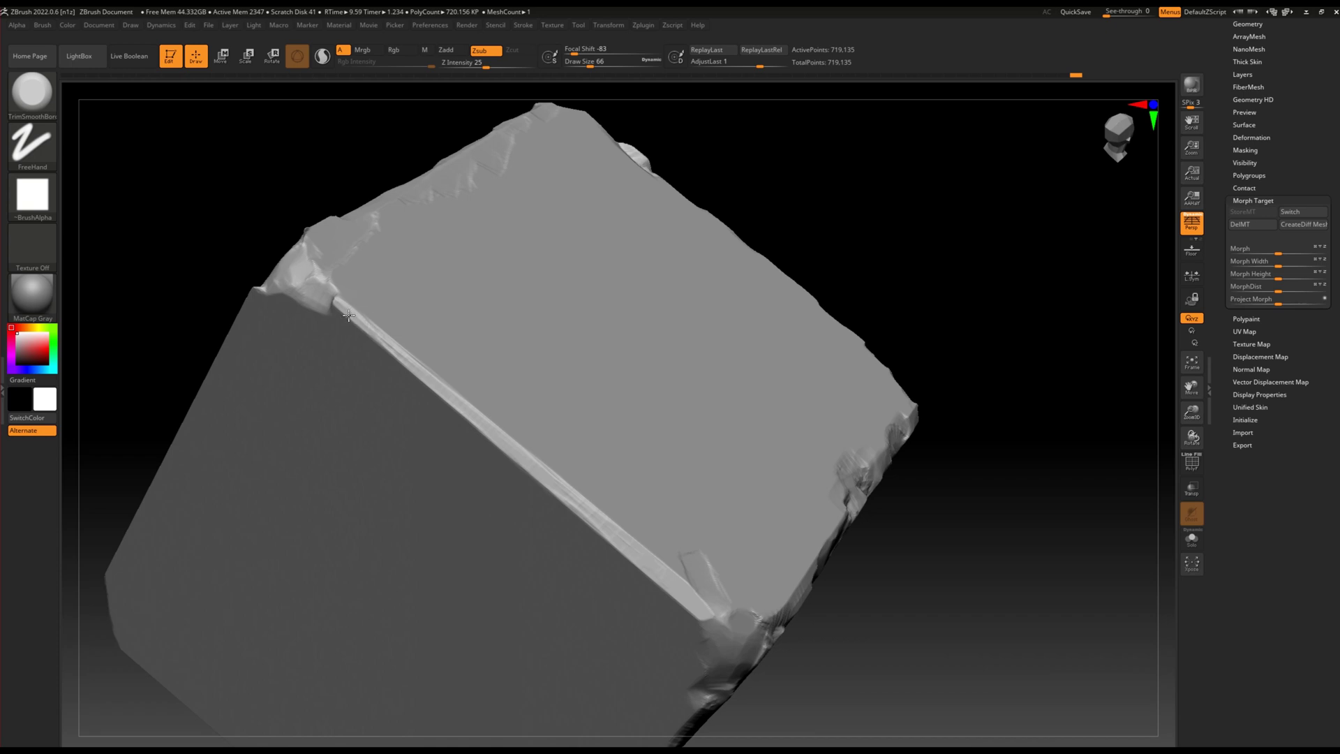
key("f")
mouse_move(366, 307)
left_mouse_down()
mouse_move(559, 467)
mouse_move(539, 308)
left_mouse_up()
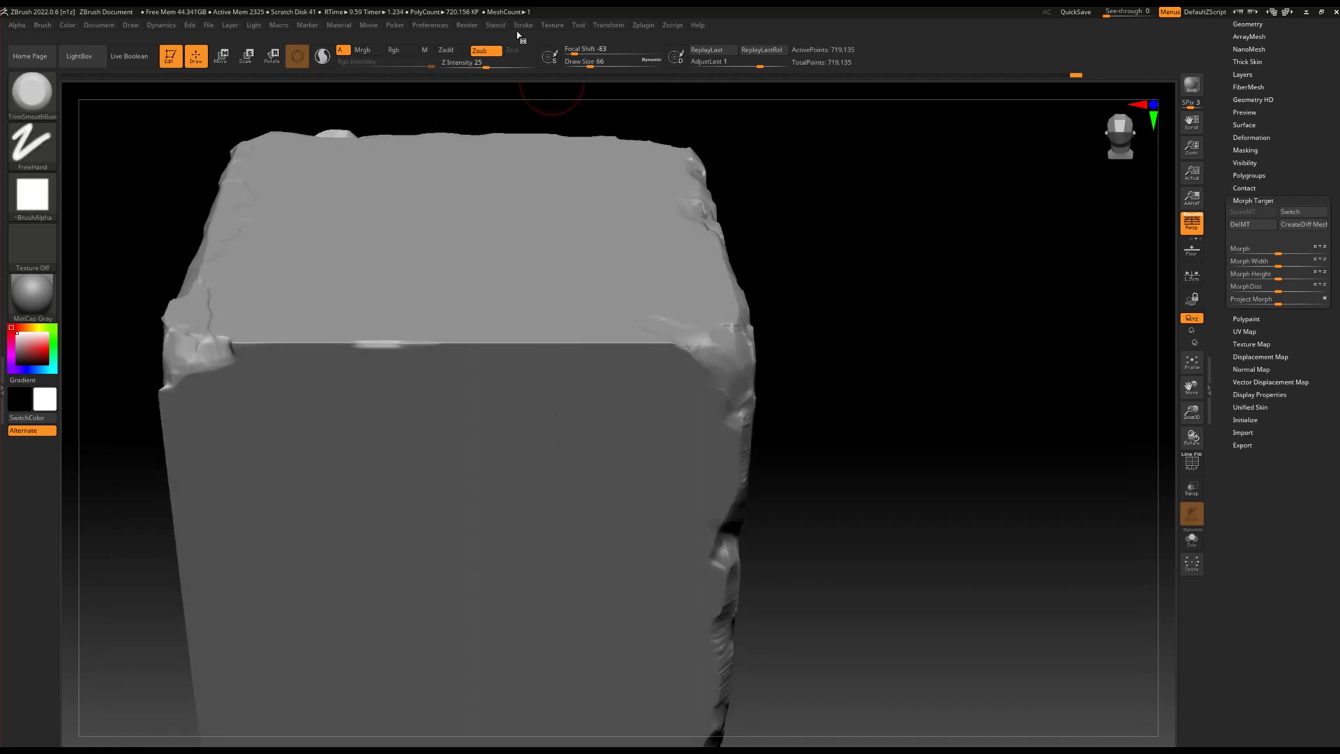
Carve a groove down the cube's right edge.
left_click(523, 25)
left_click(525, 25)
left_click_drag(691, 342, 731, 436)
mouse_move(703, 298)
right_mouse_down()
mouse_move(586, 419)
mouse_move(573, 313)
right_mouse_up()
Switch to ClayTubes and frame the cube to show its top and side faces.
key("b")
key("c")
key("t")
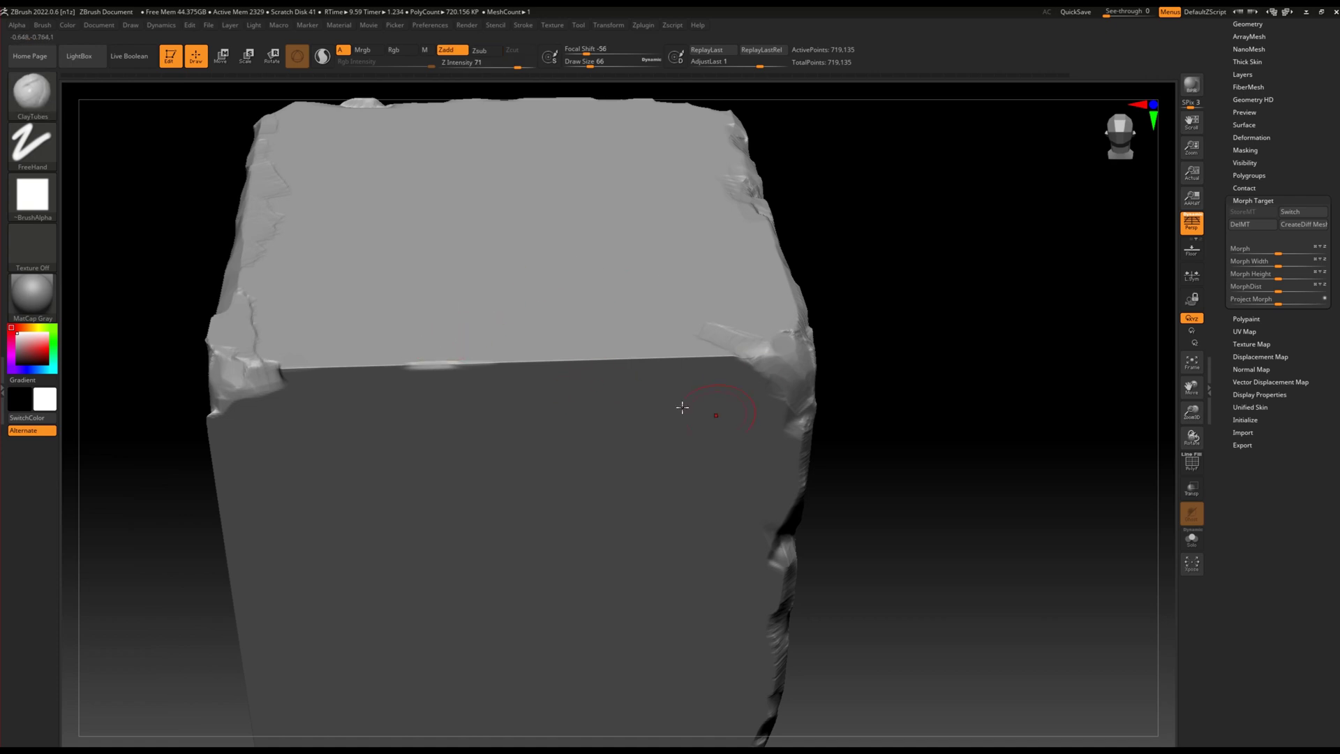
right_click_drag(688, 428, 734, 355)
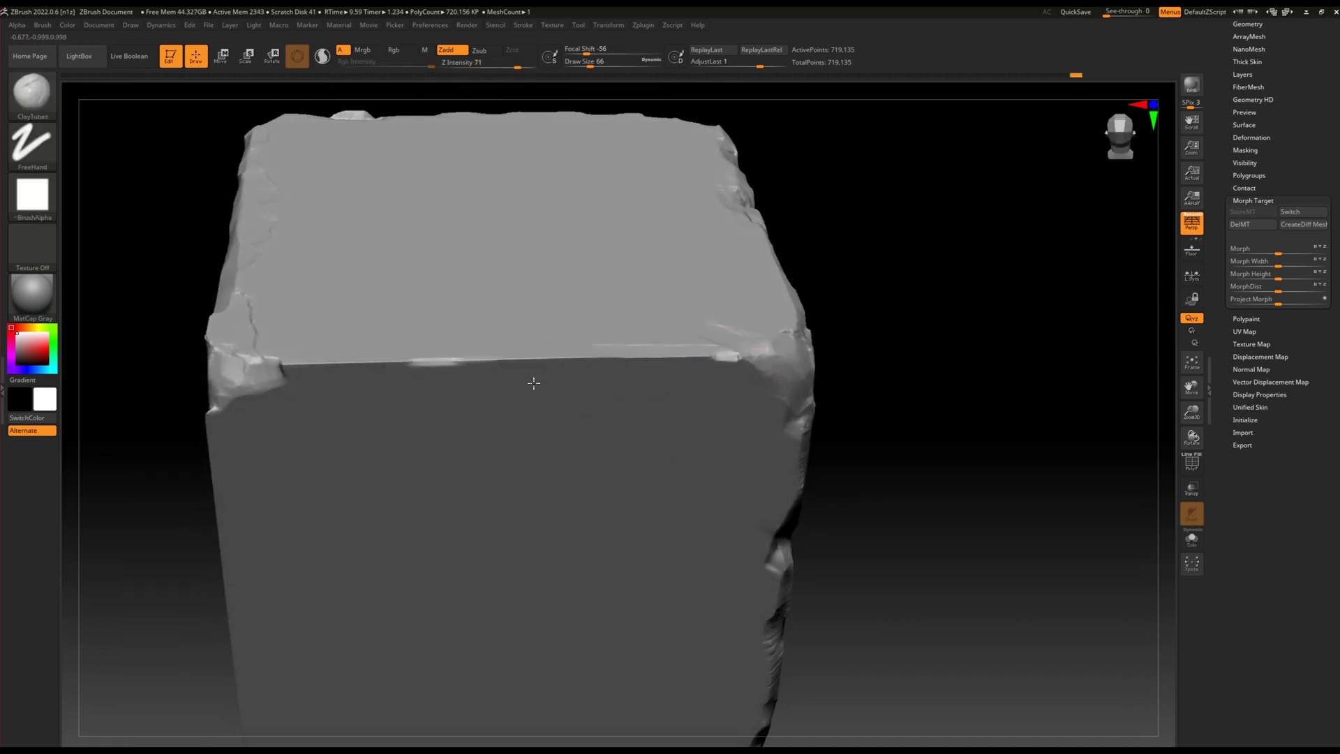
right_click_drag(436, 454, 428, 509, "shift")
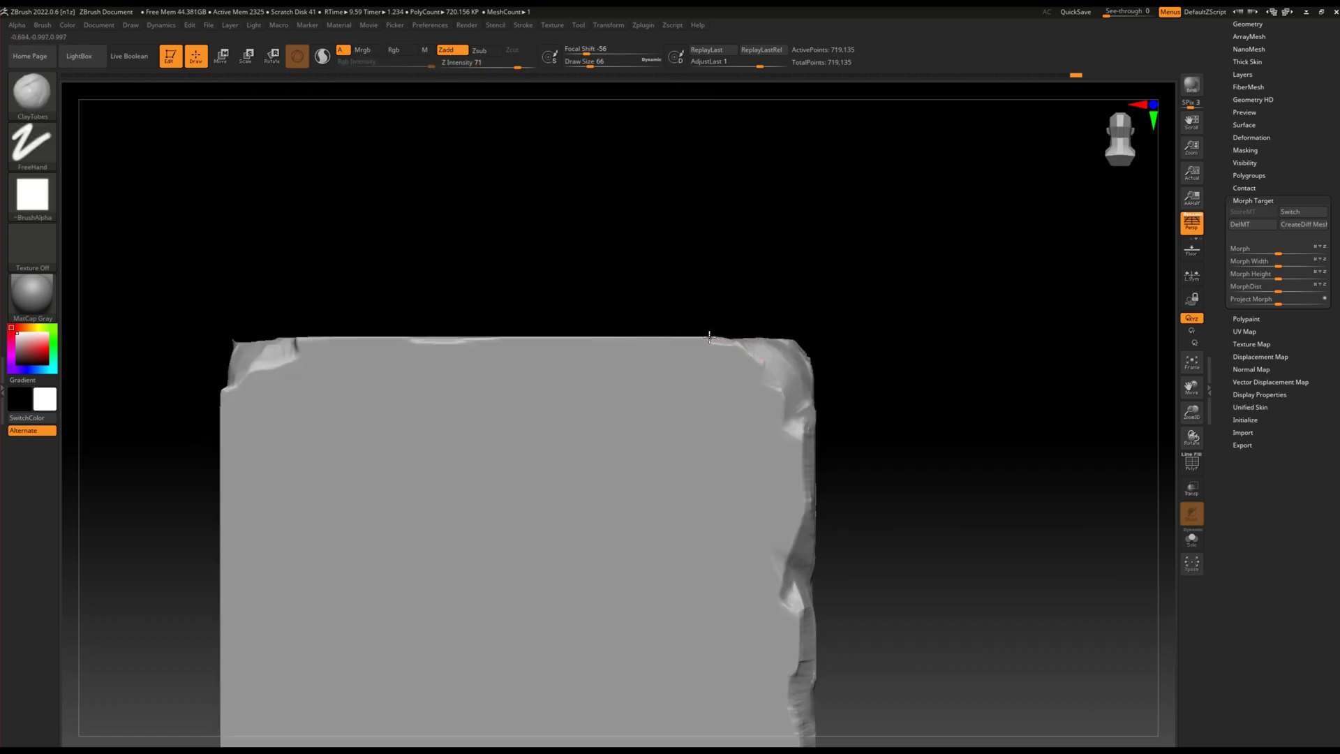
left_click_drag(134, 470, 360, 351)
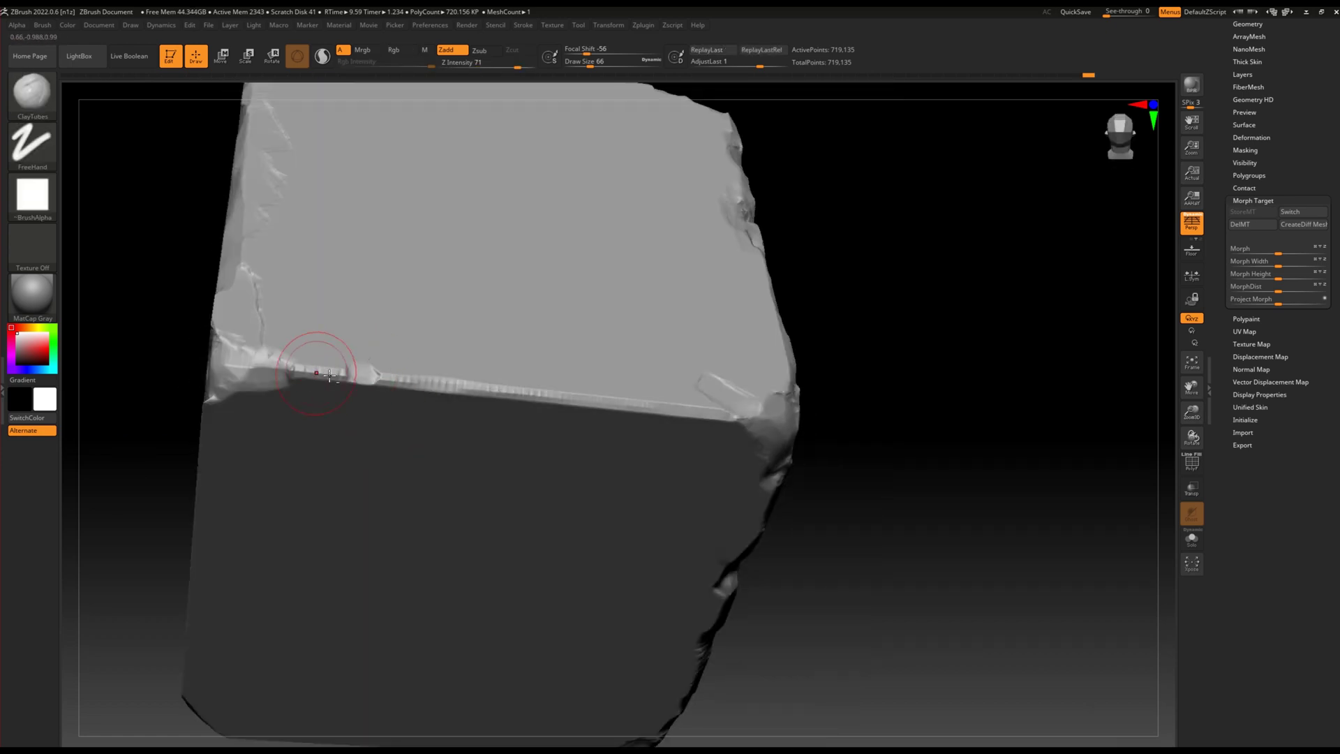
right_click_drag(320, 375, 556, 568, "ctrl")
mouse_move(556, 568)
left_mouse_down()
mouse_move(533, 643)
mouse_move(547, 595)
mouse_move(463, 646)
left_mouse_up()
key("f")
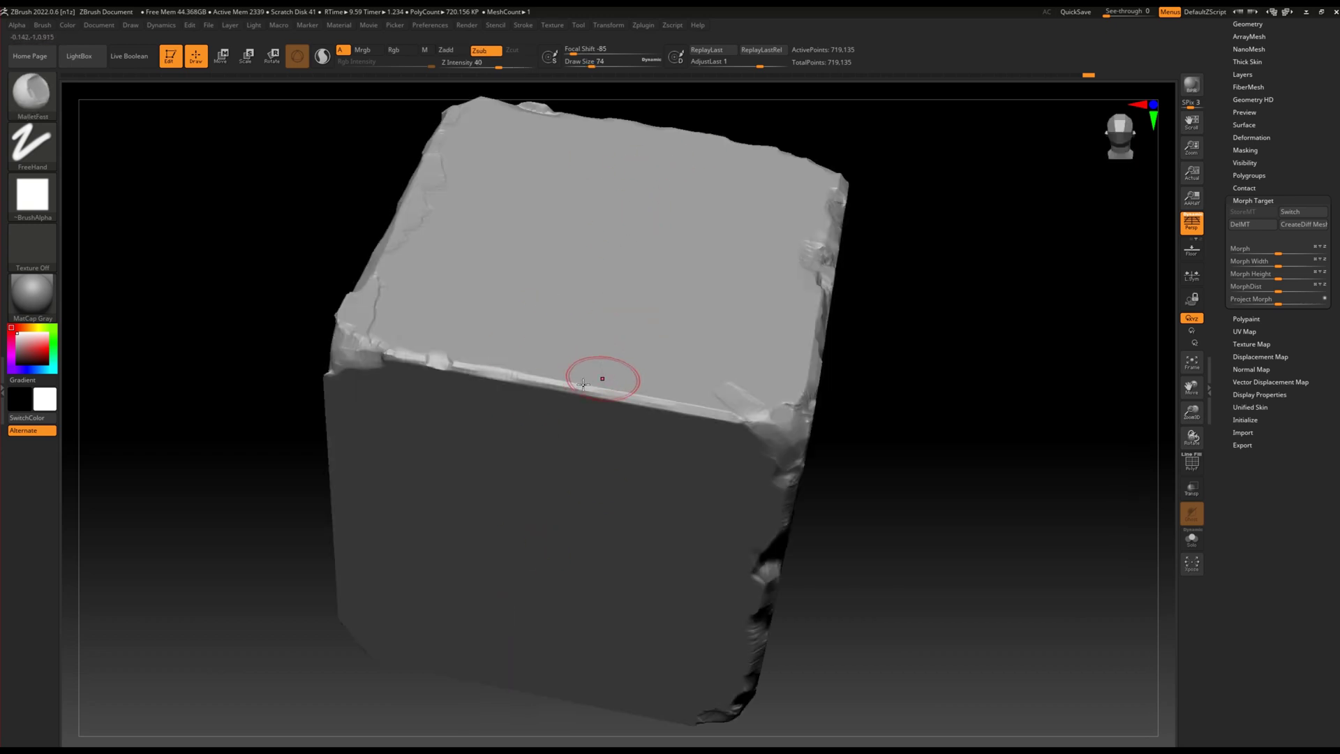
Chip marks into the top edge with MalletFast, Zsub and Focal Shift -85.
key("space")
mouse_move(564, 413)
left_mouse_down()
mouse_move(549, 416)
mouse_move(579, 415)
left_mouse_up()
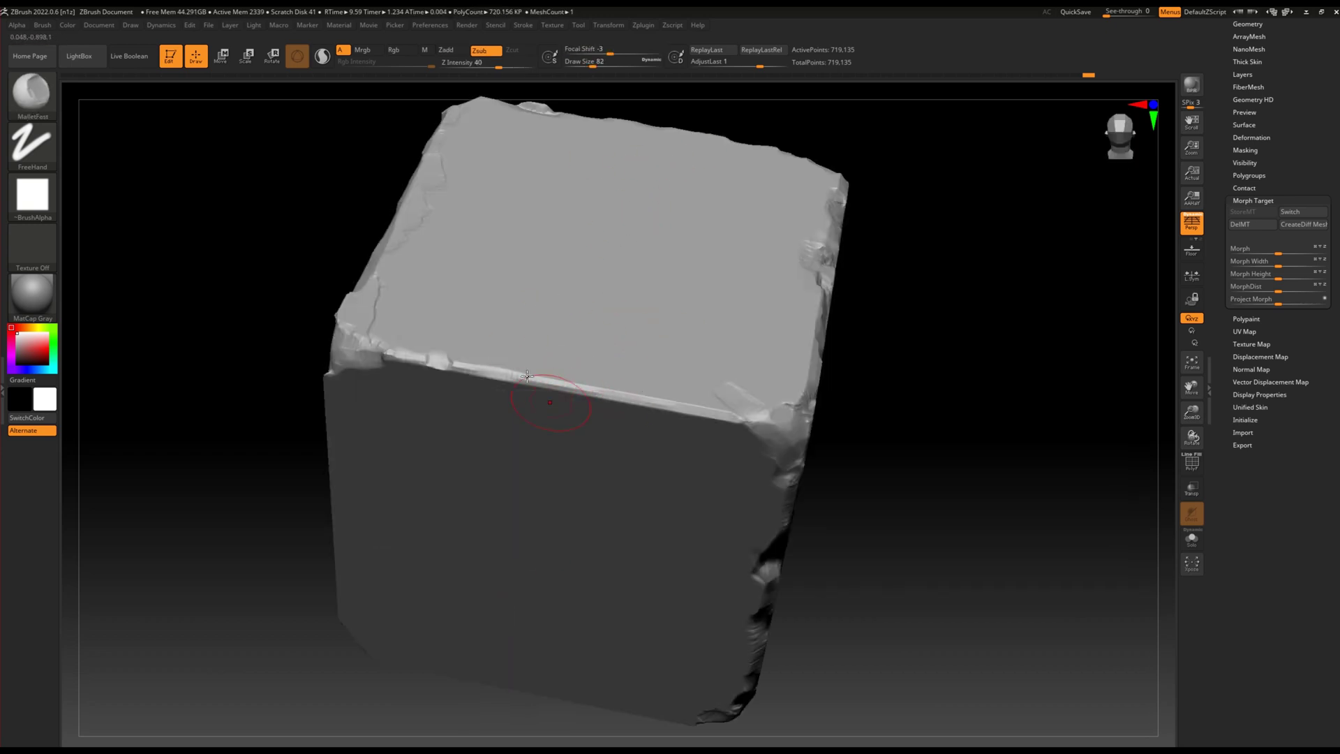
right_click_drag(524, 395, 569, 434, "shift")
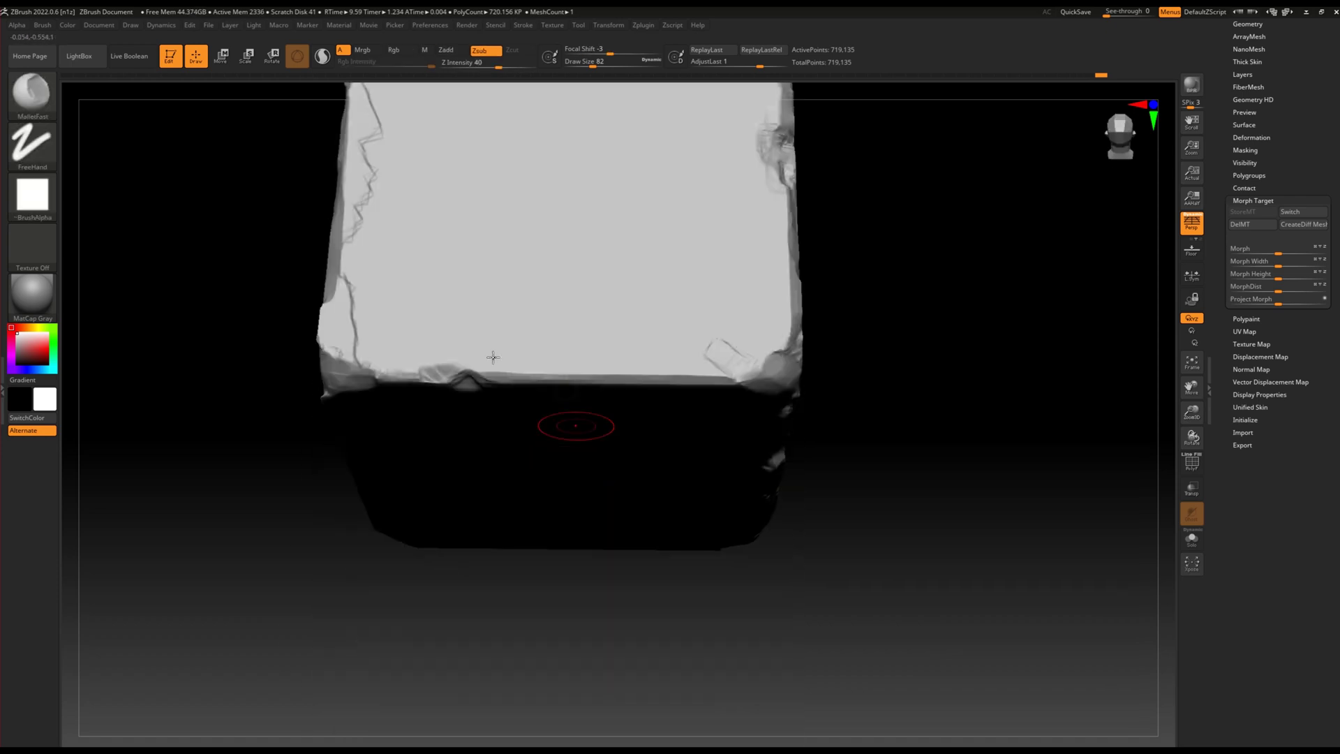
mouse_move(743, 381)
right_mouse_down("shift")
mouse_move(458, 344)
mouse_move(514, 509)
mouse_move(663, 484)
mouse_move(586, 519)
mouse_move(619, 463)
right_mouse_up("shift")
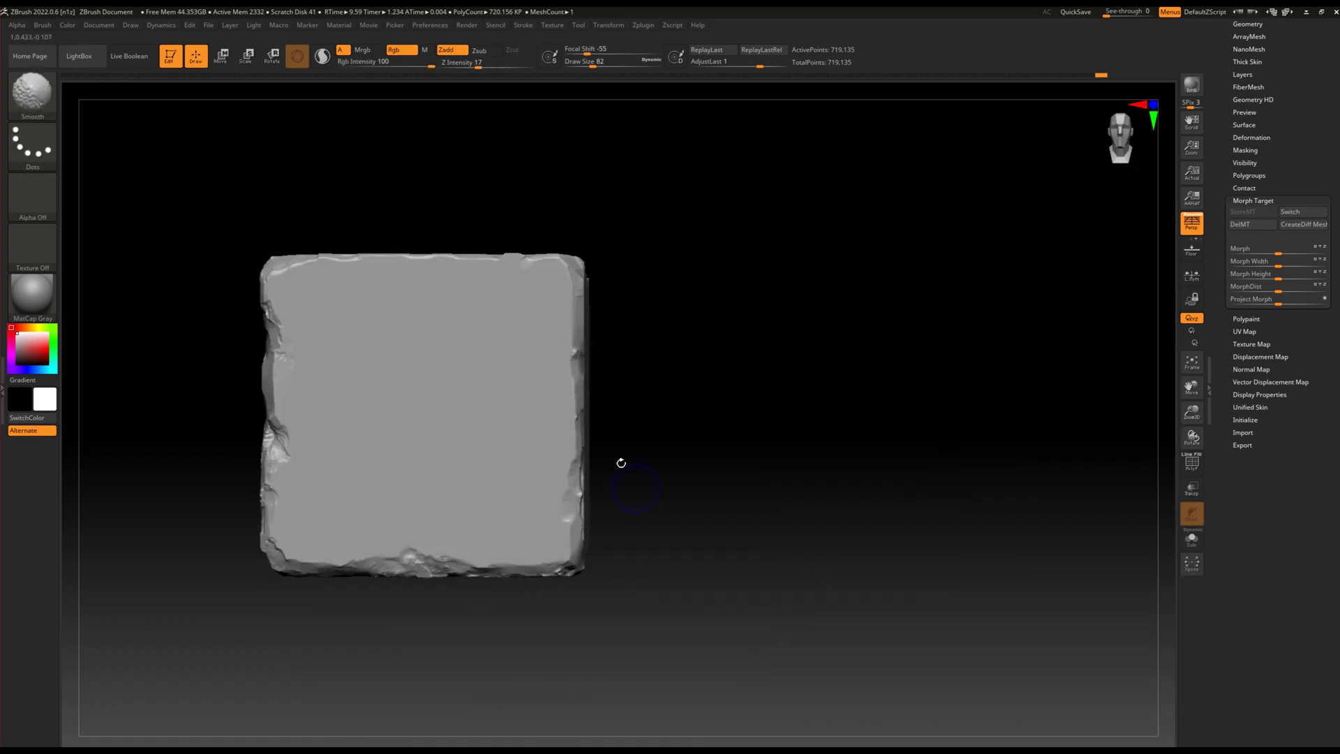
mouse_move(607, 524)
right_mouse_down("alt")
mouse_move(618, 498)
mouse_move(570, 303)
right_mouse_up("alt")
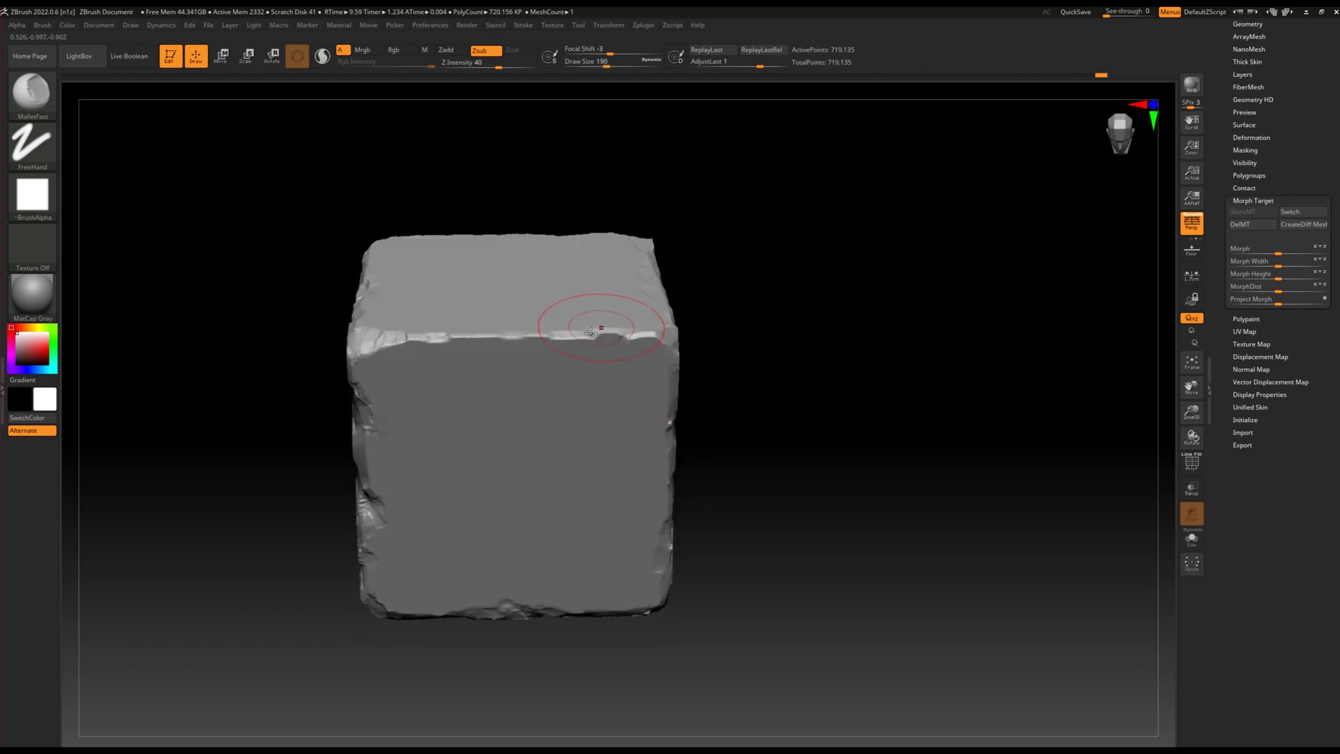
left_click_drag(609, 340, 670, 356)
mouse_move(681, 391)
right_mouse_down("shift")
mouse_move(763, 329)
mouse_move(796, 389)
mouse_move(688, 382)
mouse_move(681, 419)
right_mouse_up("shift")
Return to ClayTubes and look over the top-right corner from side and front.
key("b")
key("c")
key("t")
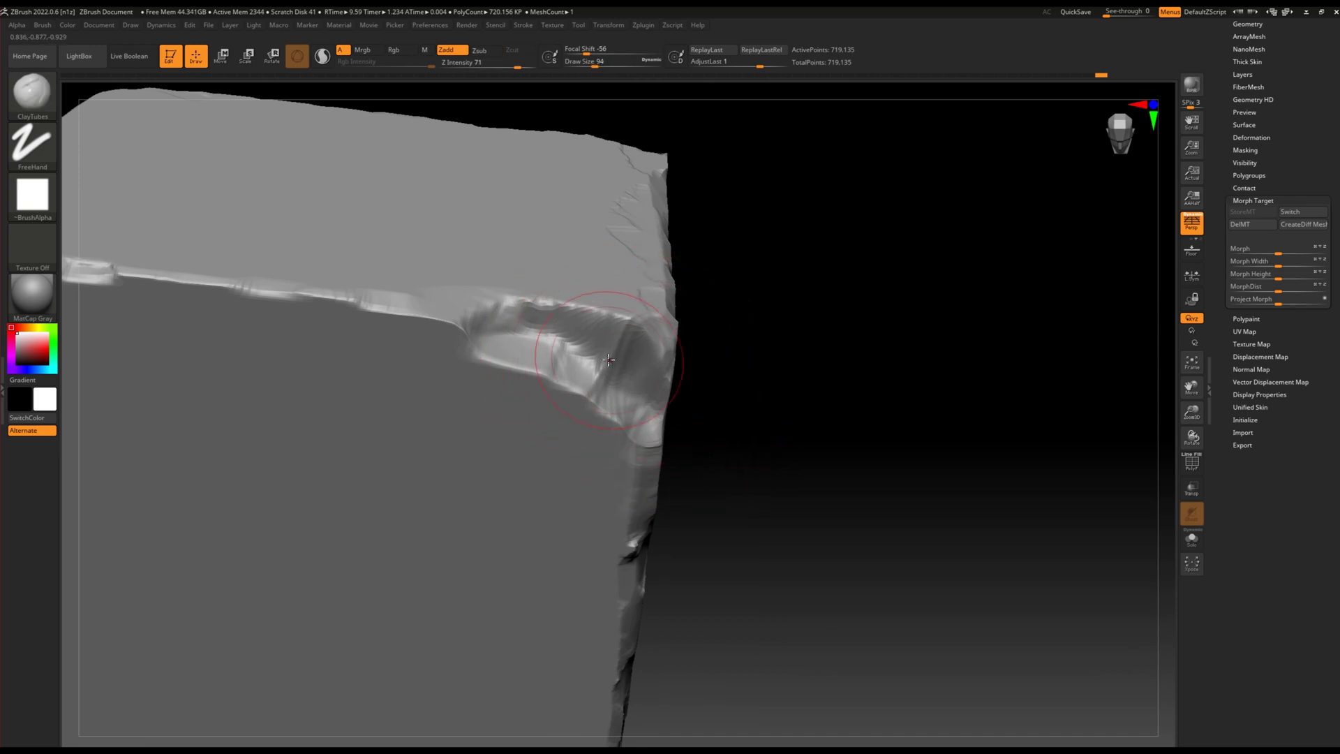
right_click_drag(791, 362, 582, 305)
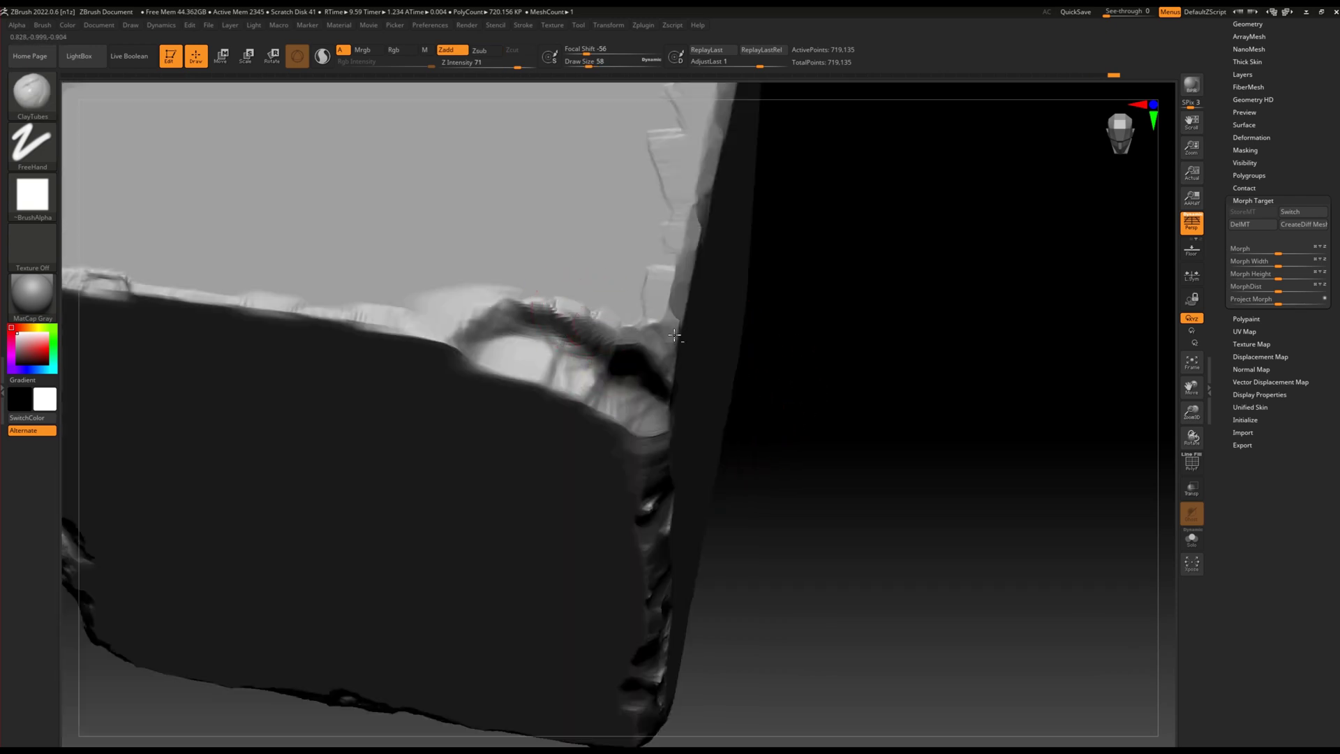
right_click_drag(487, 327, 516, 324, "shift")
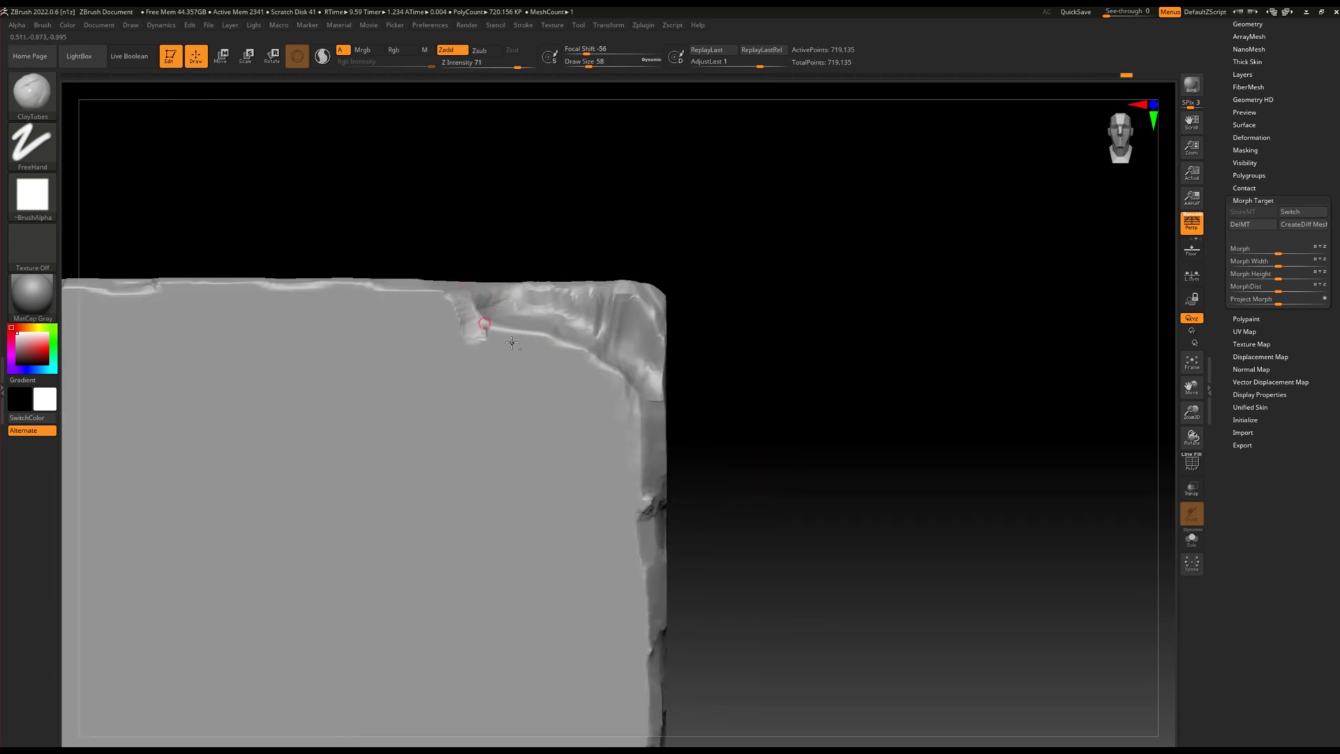
mouse_move(624, 369)
right_mouse_down("alt")
mouse_move(691, 526)
mouse_move(682, 487)
right_mouse_up("alt")
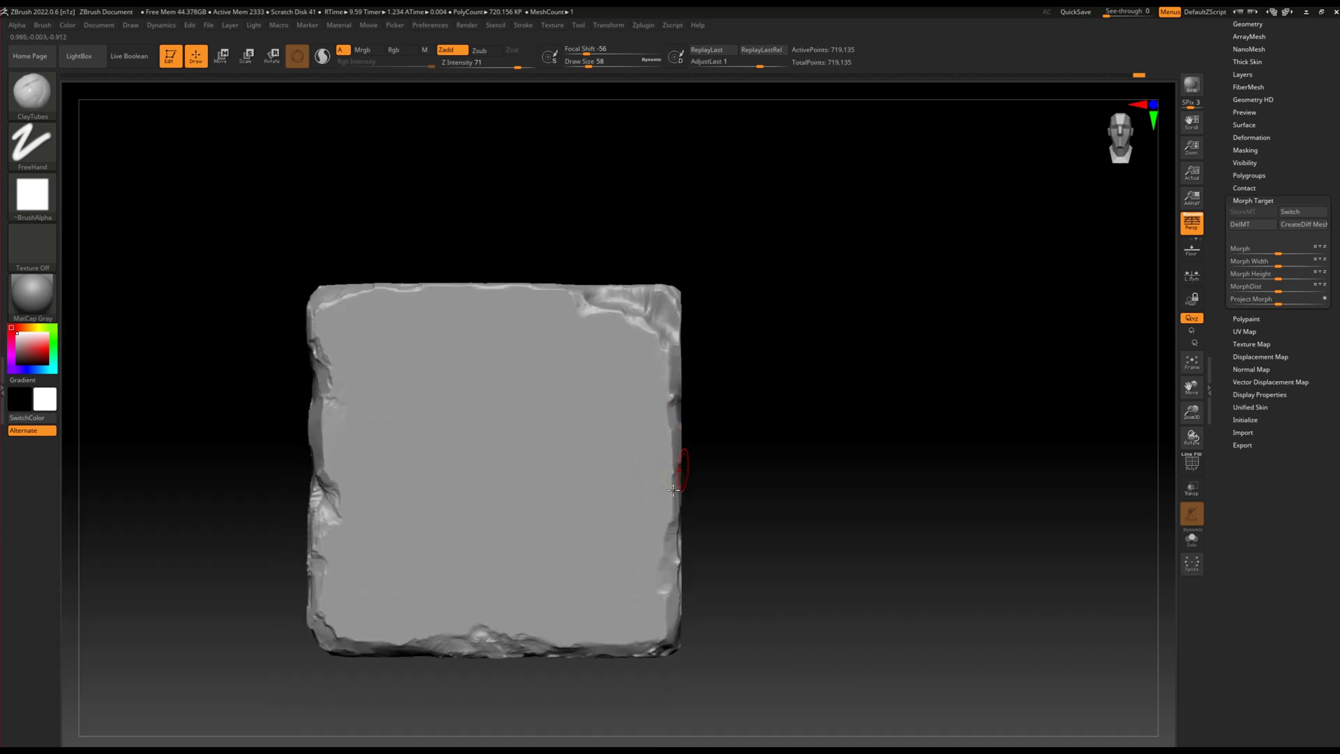
left_click(49, 185)
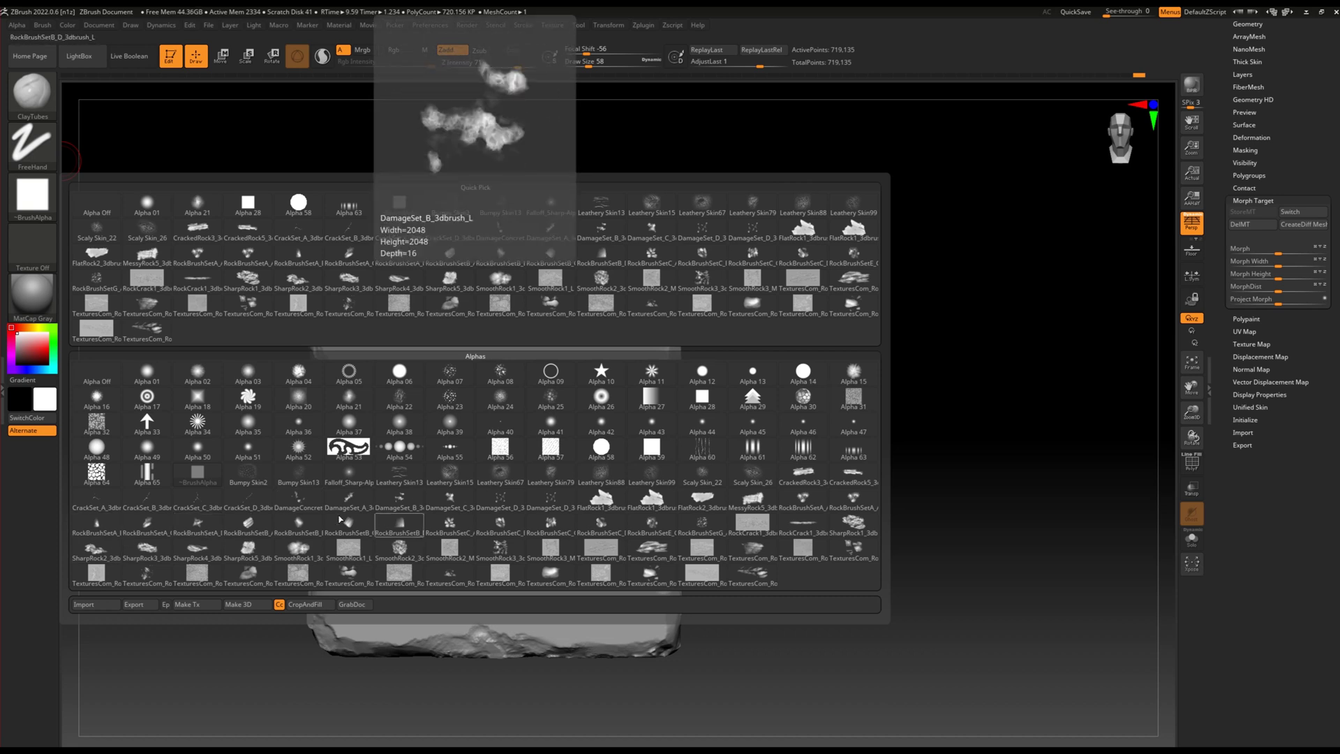
Sculpt DamageSet_C_3 alpha damage into the top-right corner at intensity 27.
mouse_move(198, 524)
left_click(450, 496)
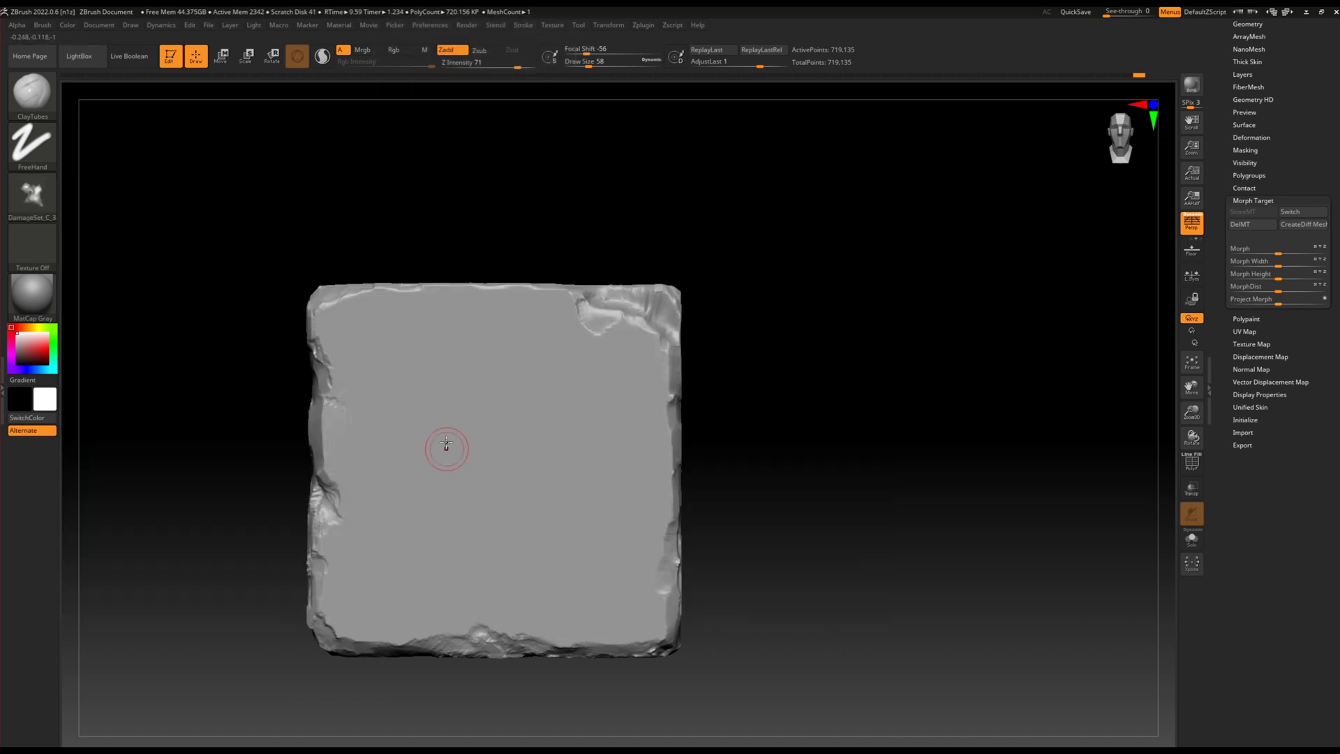
scroll(607, 333, "up", 3)
left_click_drag(543, 328, 530, 307)
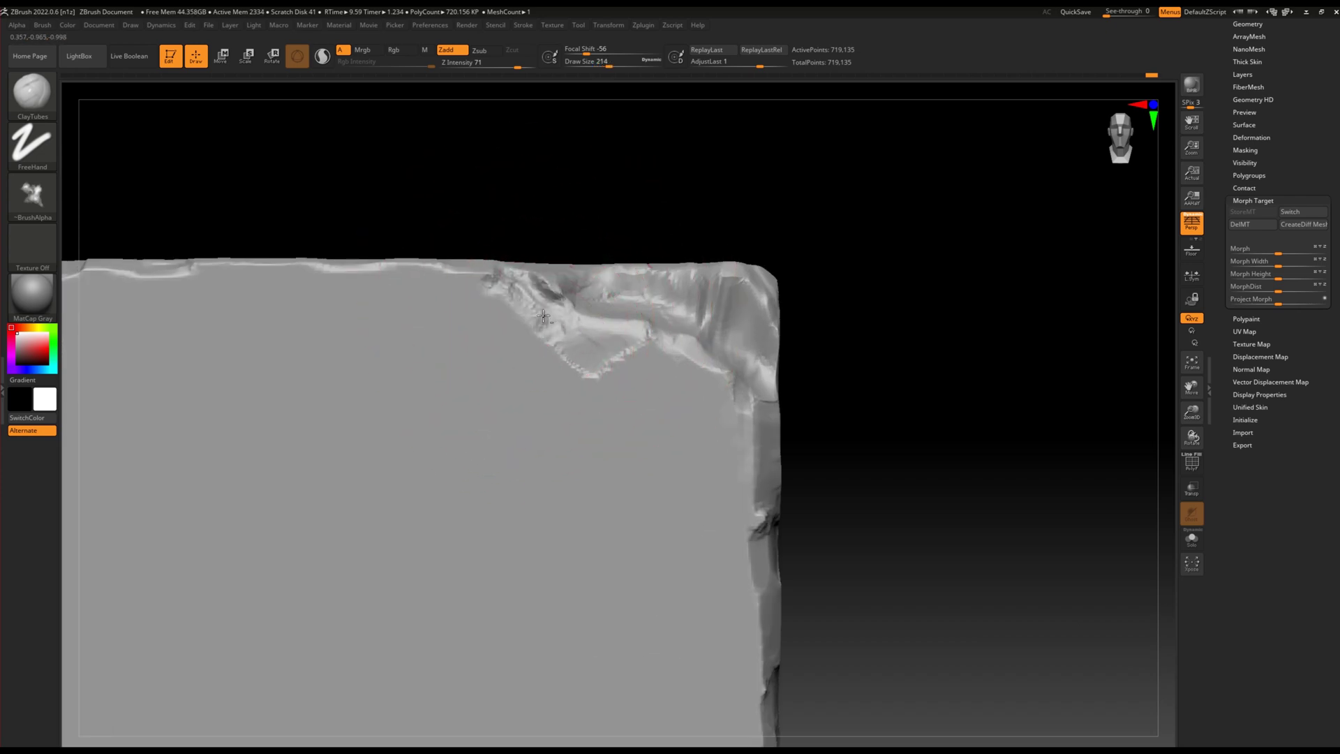
key("space")
left_click_drag(586, 405, 562, 406)
left_click_drag(520, 314, 687, 344)
scroll(604, 603, "down", 5)
Reduce brush size to 110 and orbit to inspect the corner seam and top face.
left_click_drag(686, 537, 694, 437, "alt")
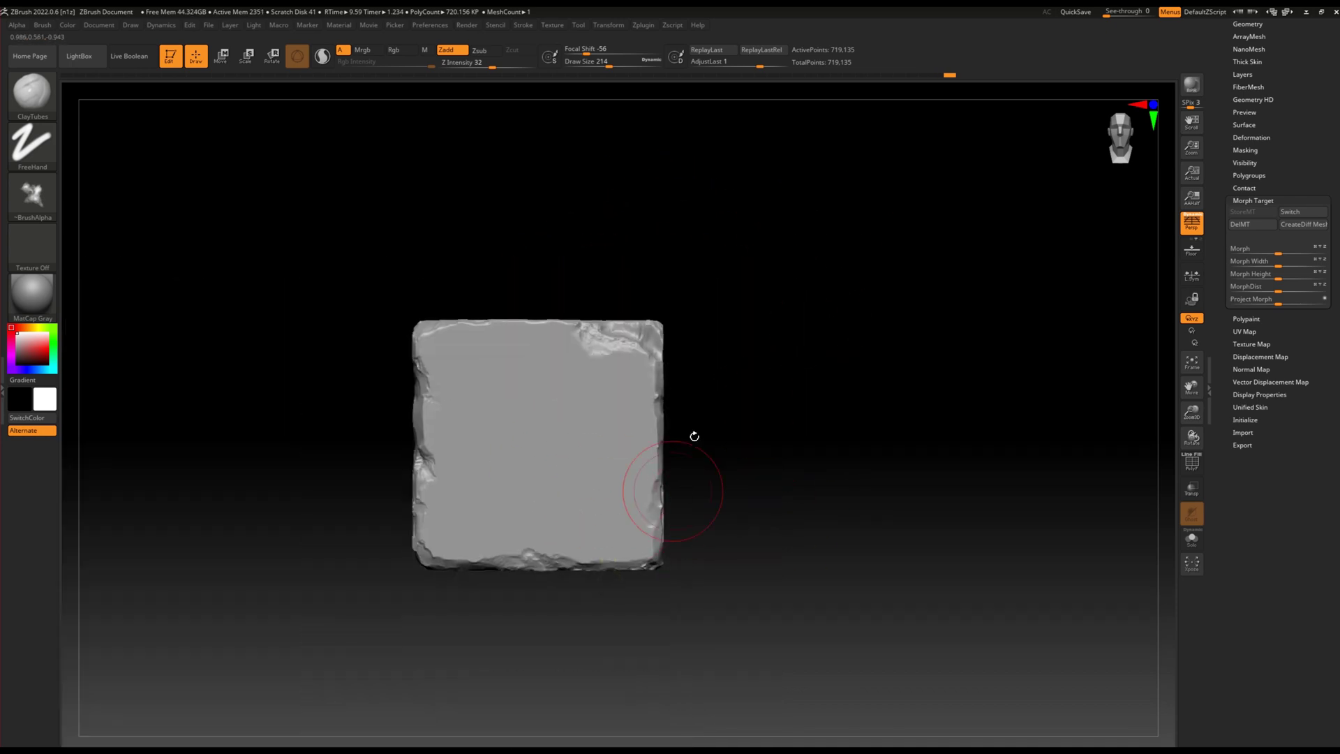
scroll(694, 437, "up", 3)
key("bracketleft")
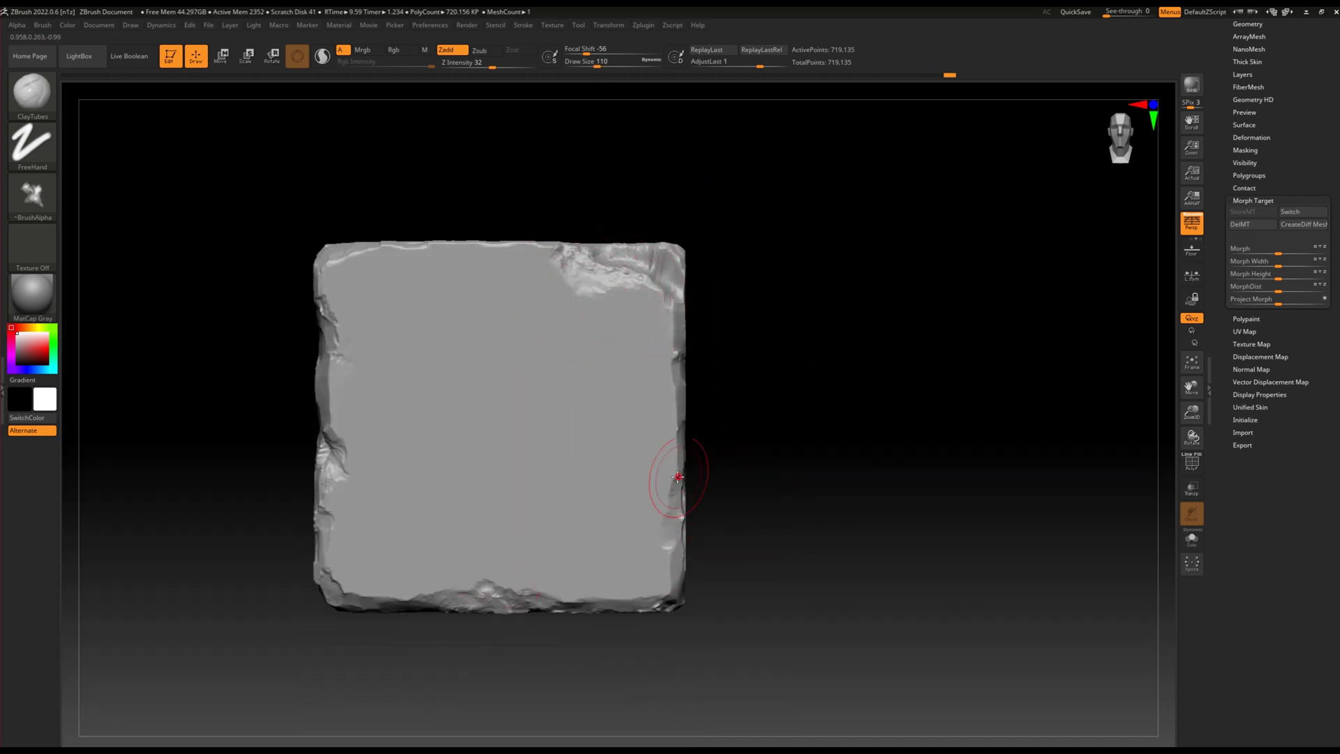
scroll(677, 477, "up", 4)
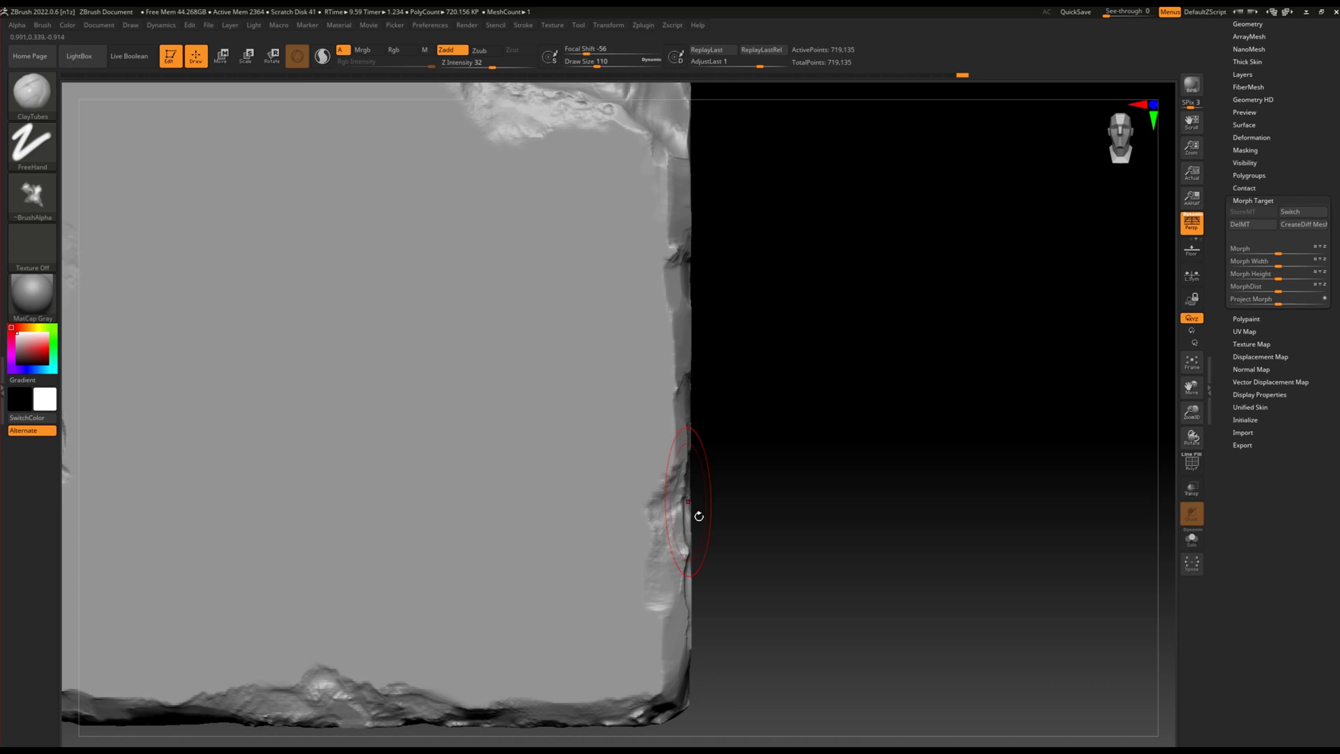
scroll(699, 516, "down", 4)
right_click_drag(694, 497, 690, 412)
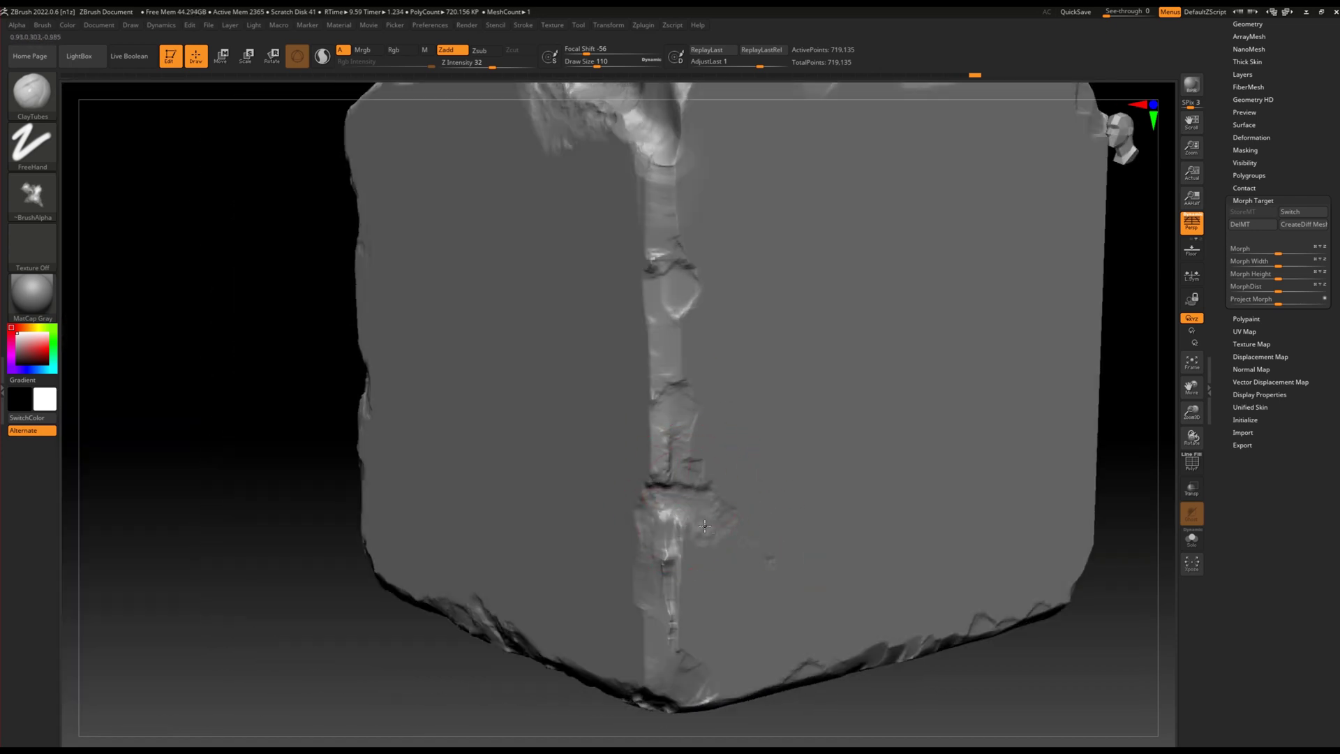
right_click_drag(666, 478, 688, 538)
mouse_move(757, 562)
right_mouse_down("alt")
mouse_move(777, 484)
mouse_move(743, 362)
right_mouse_up("alt")
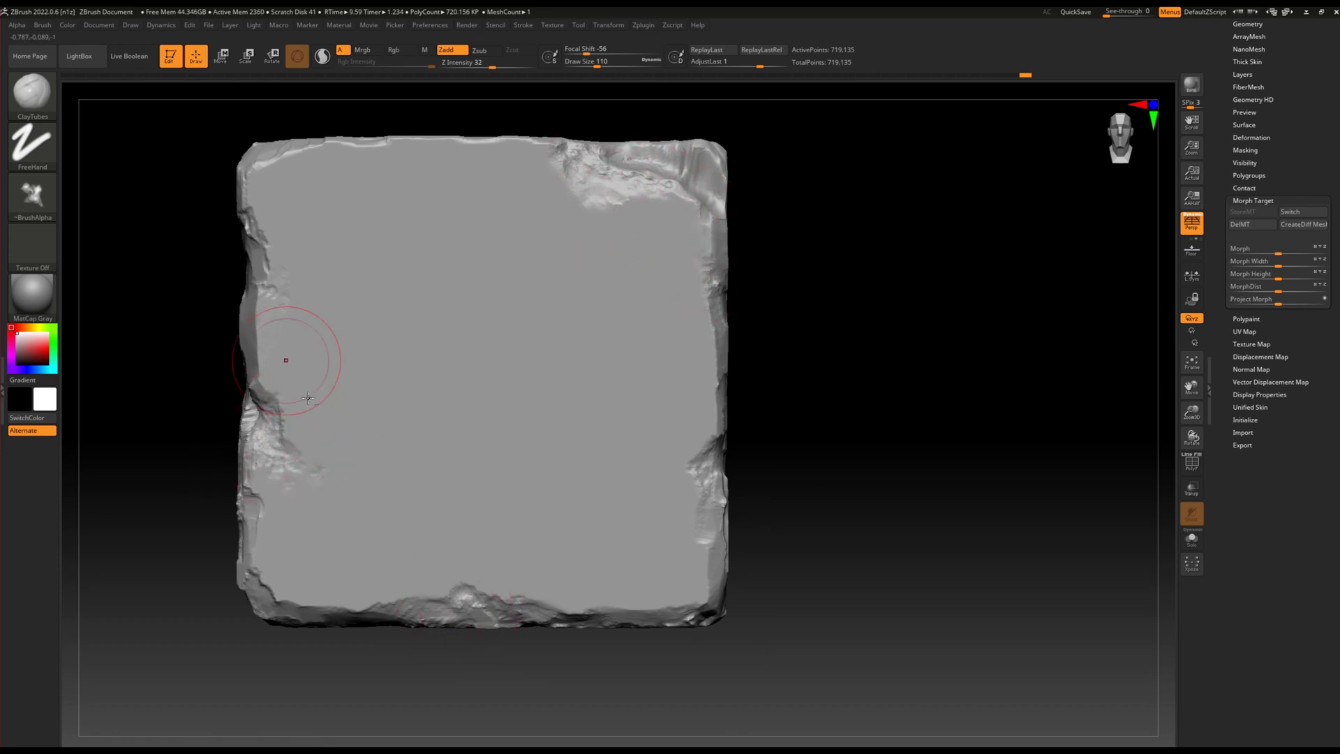
mouse_move(271, 257)
right_mouse_down("alt")
mouse_move(569, 482)
mouse_move(604, 469)
mouse_move(546, 429)
right_mouse_up("alt")
mouse_move(474, 477)
right_mouse_down()
mouse_move(475, 517)
mouse_move(290, 206)
right_mouse_up()
Flatten along the top edge using Alpha 28.
left_click(33, 195)
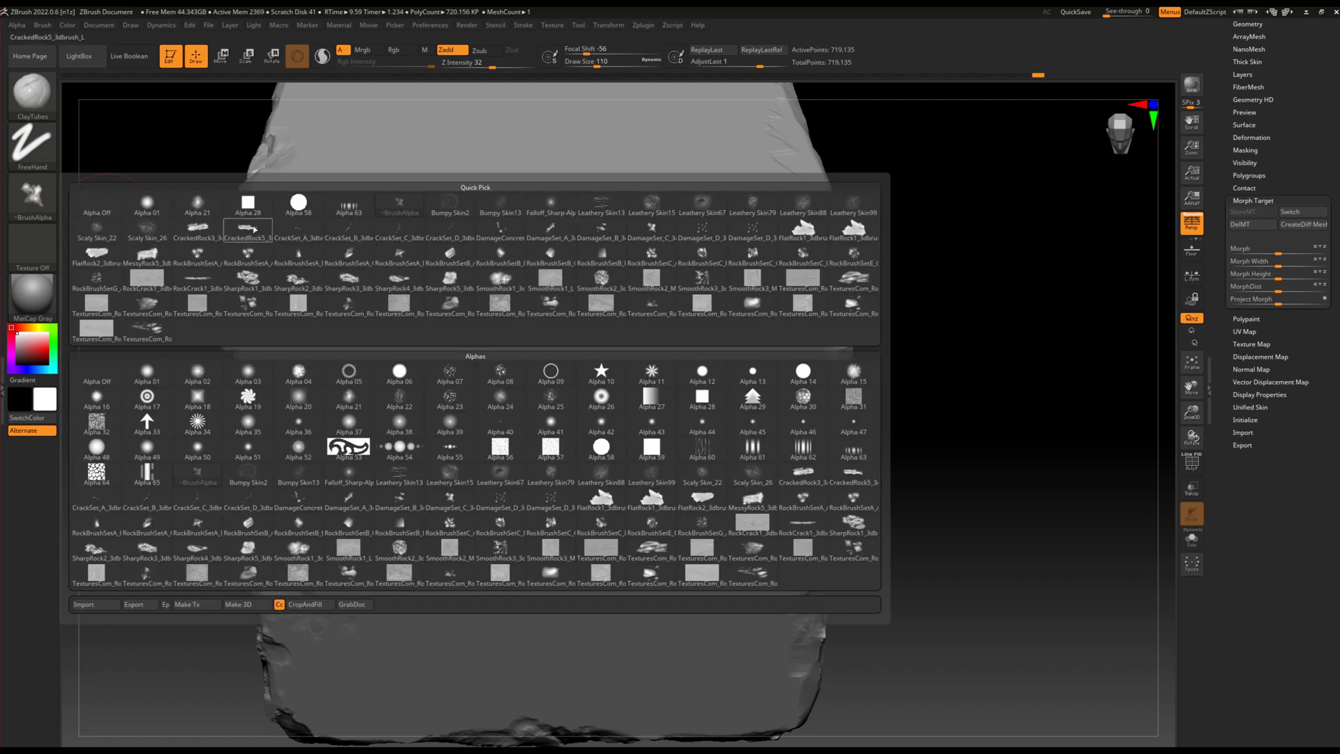
left_click(614, 233)
left_click_drag(635, 264, 419, 265)
Reframe the block larger and set up the Standard brush with DragRect stroke.
right_click_drag(539, 349, 385, 256, "shift")
right_click_drag(264, 274, 585, 540, "ctrl")
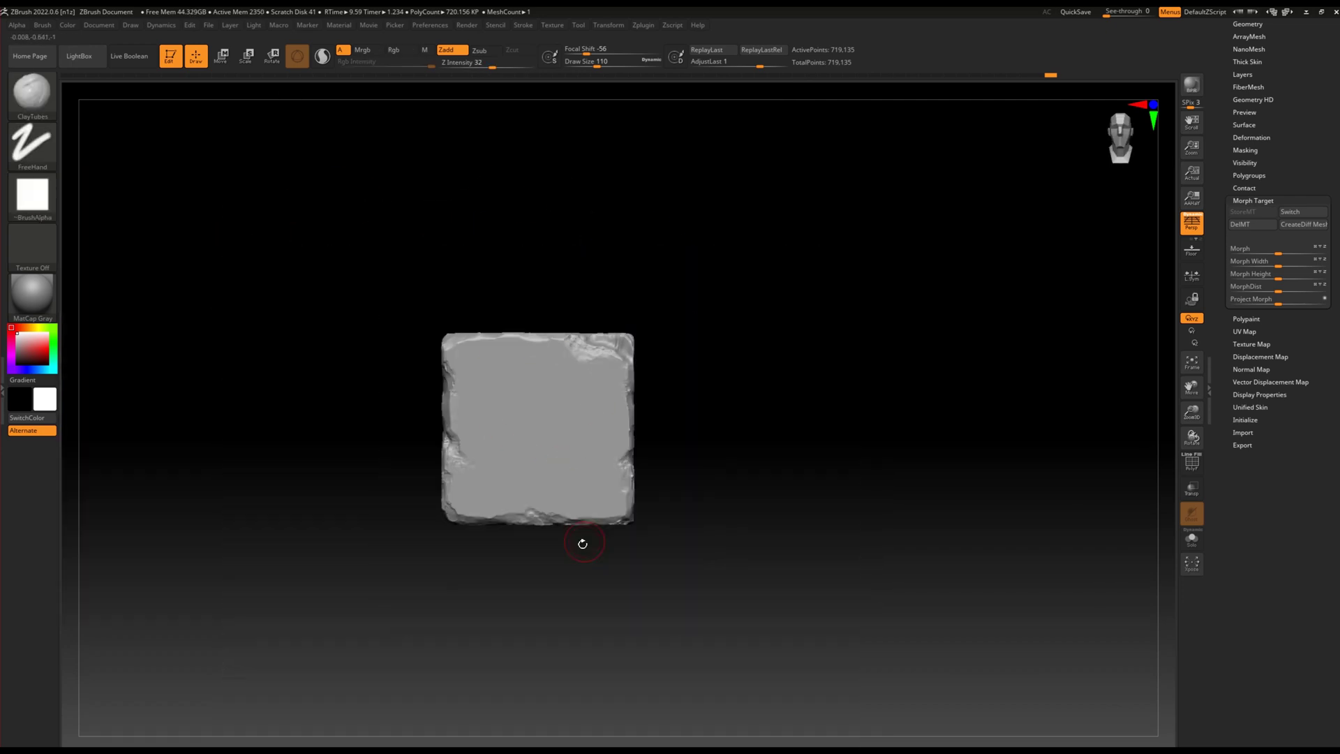
right_click_drag(517, 501, 449, 284, "ctrl")
mouse_move(748, 275)
right_mouse_down("ctrl")
mouse_move(614, 466)
mouse_move(519, 251)
right_mouse_up("ctrl")
mouse_move(668, 365)
right_mouse_down("ctrl")
mouse_move(586, 374)
mouse_move(164, 222)
right_mouse_up("ctrl")
key("1")
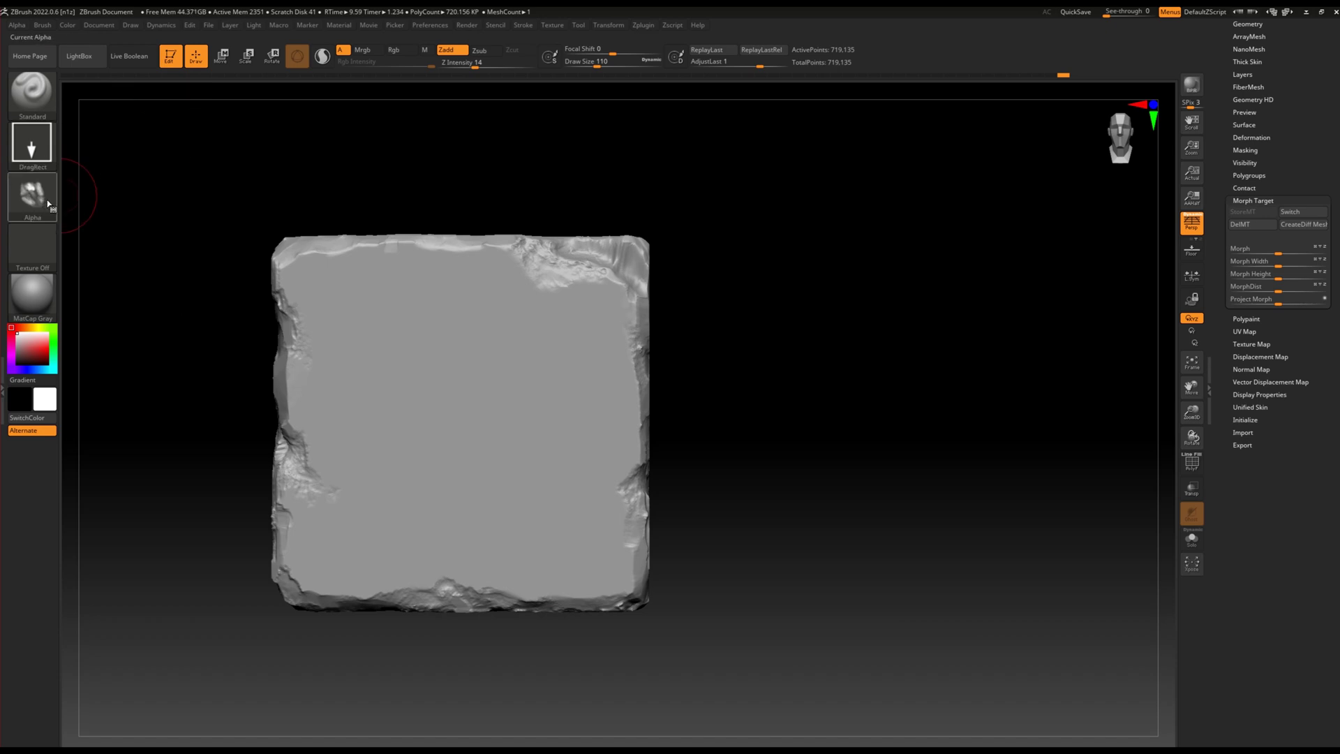
Set up the Layer brush with DragRect stroke and a flat-rock alpha.
left_click_drag(383, 345, 662, 549)
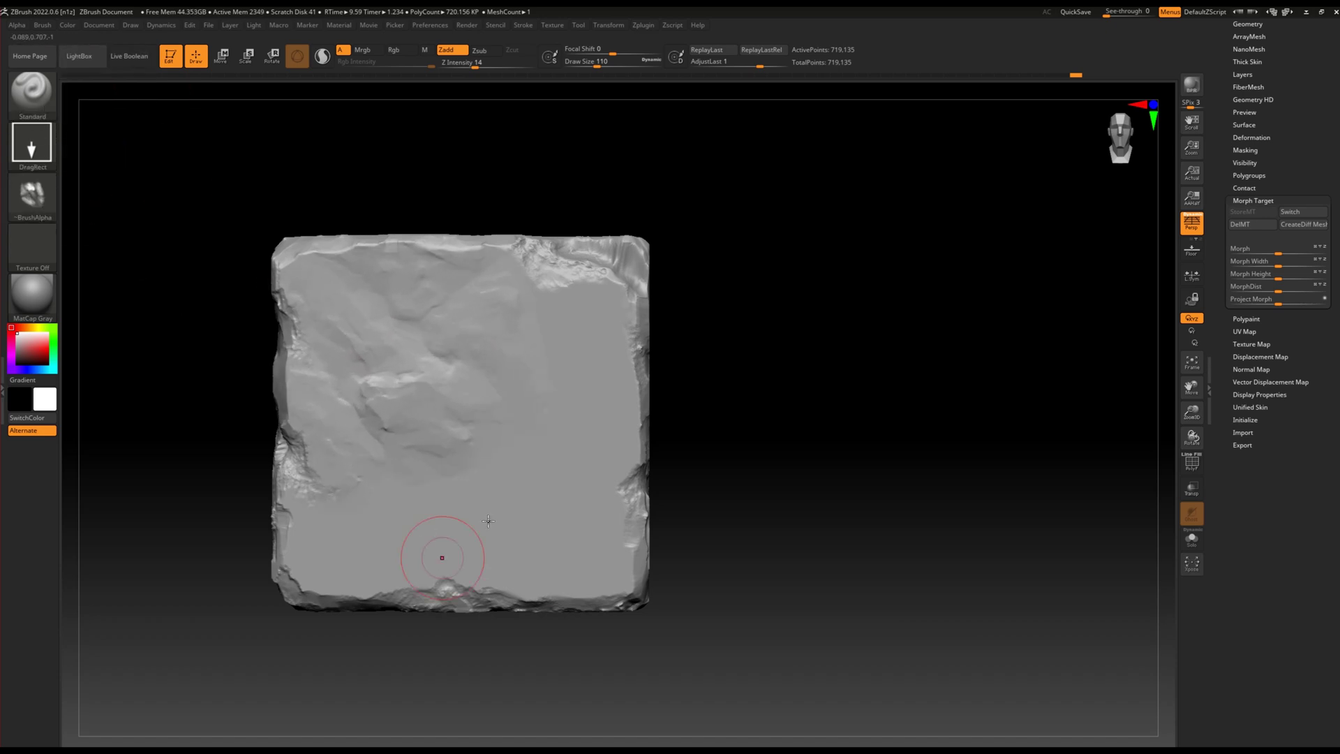
key("ctrl+z")
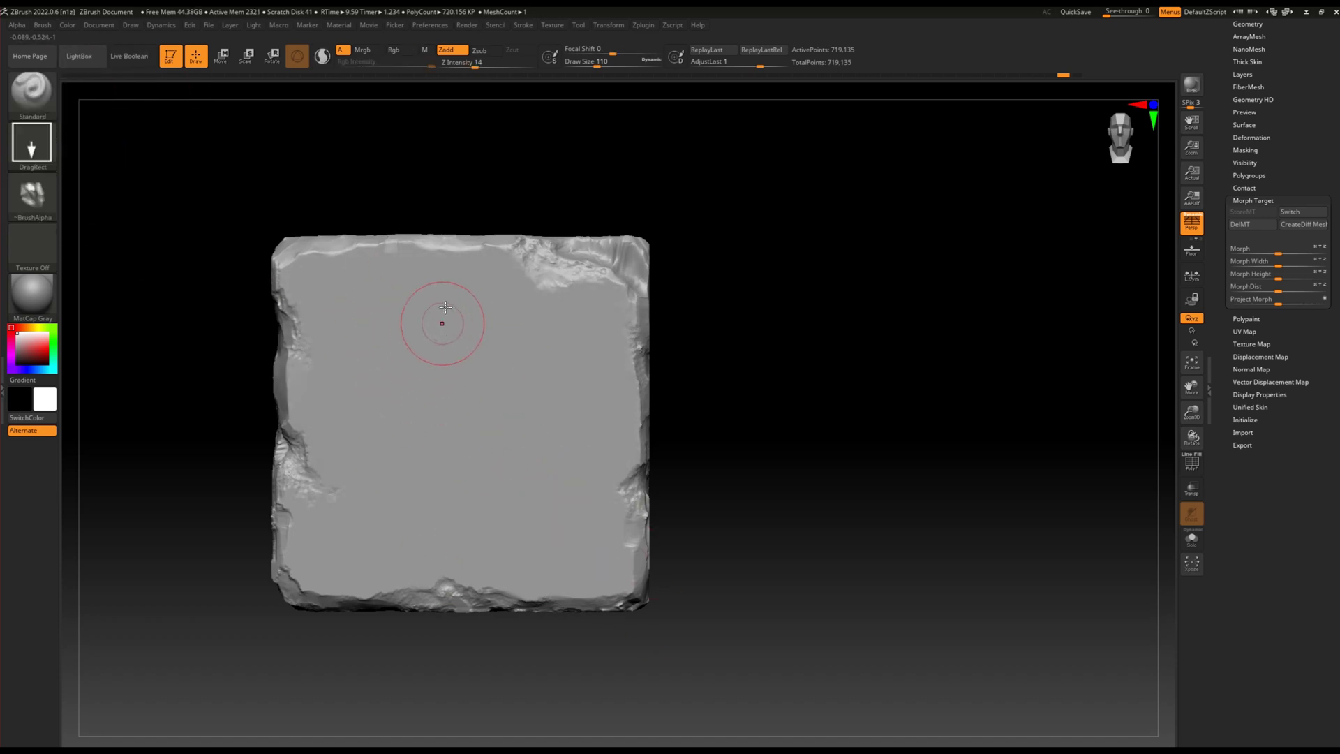
key("b")
key("l")
key("a")
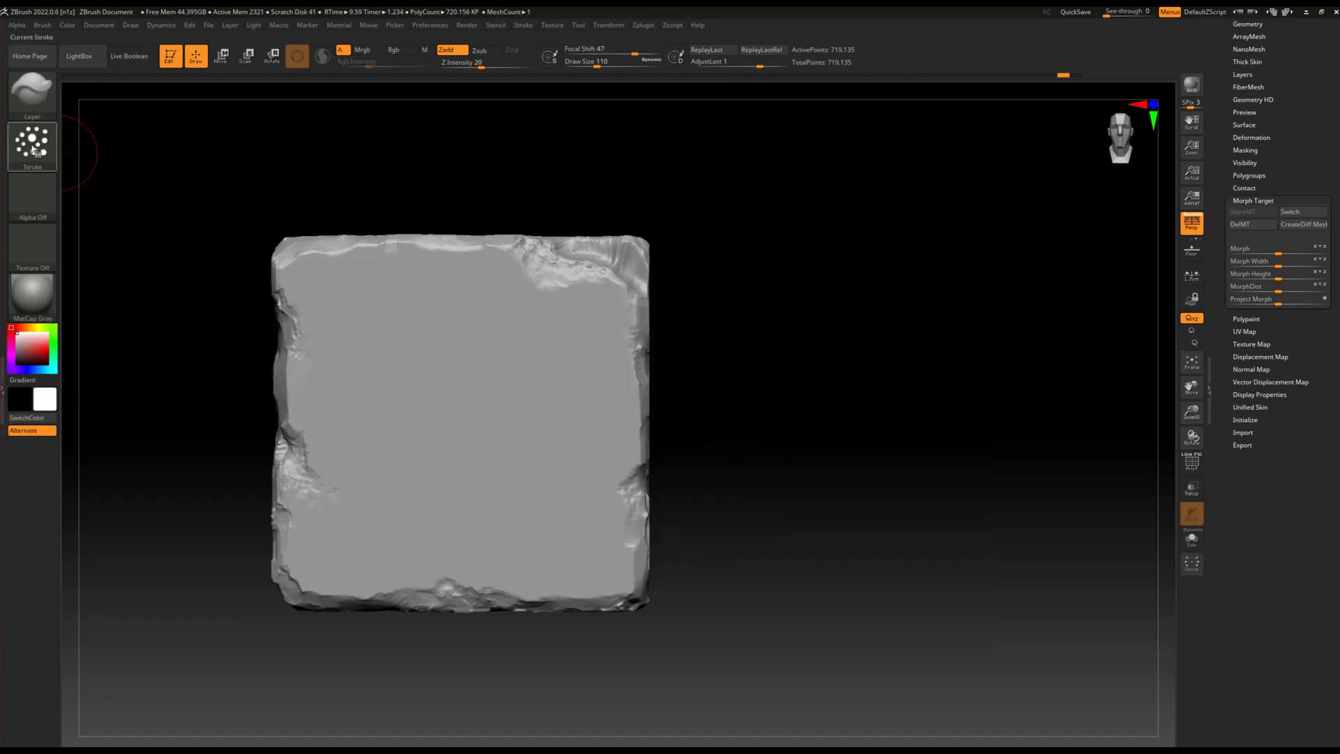
left_click(31, 136)
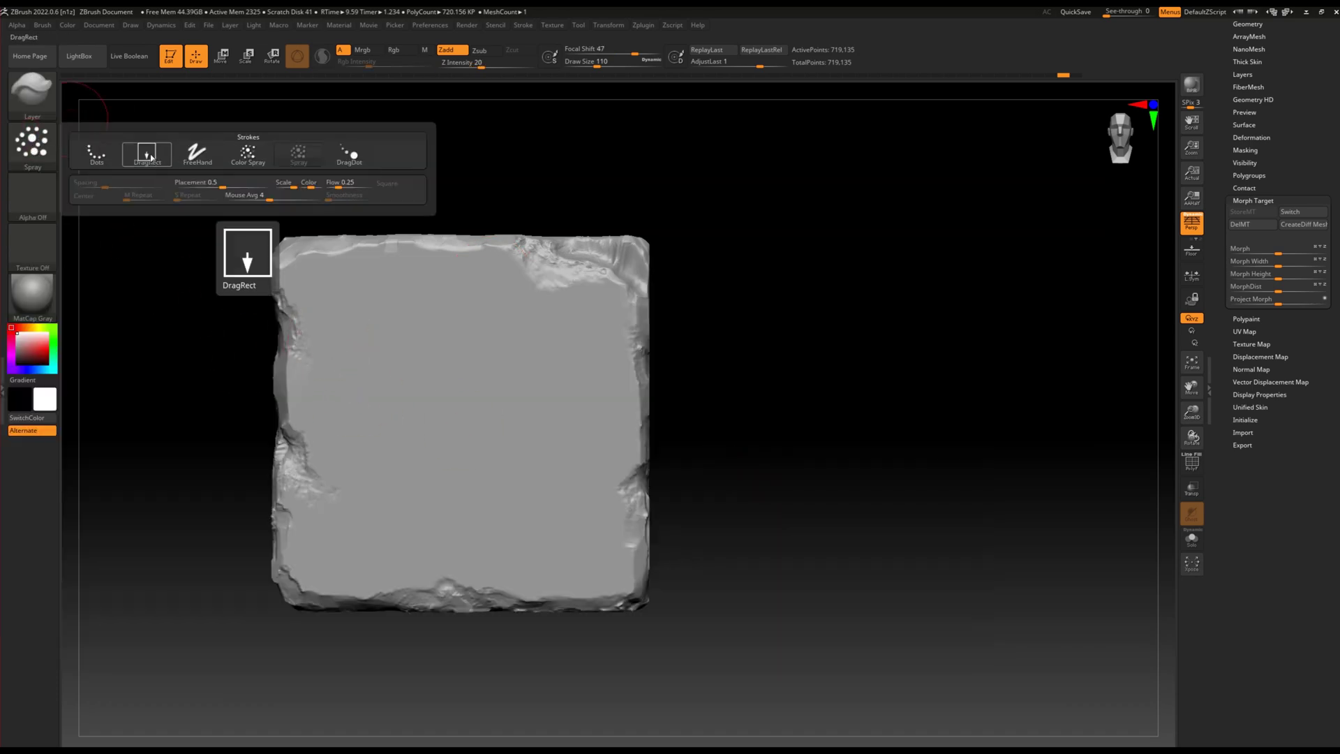
left_click(144, 148)
left_click(49, 199)
left_click(614, 498)
Stamp a faint rock shape onto the front face at Z Intensity 9.
left_click_drag(388, 359, 482, 432)
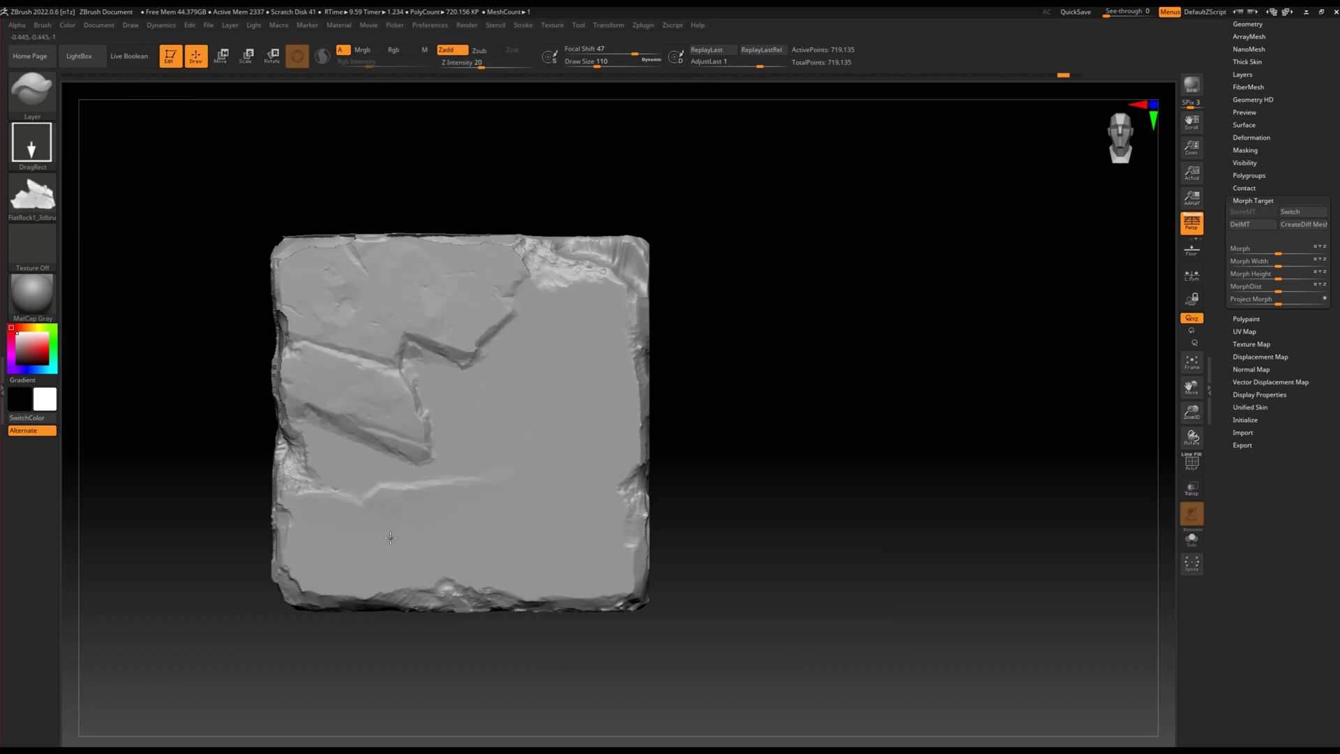
key("ctrl+z")
key("space")
left_click_drag(496, 480, 500, 515)
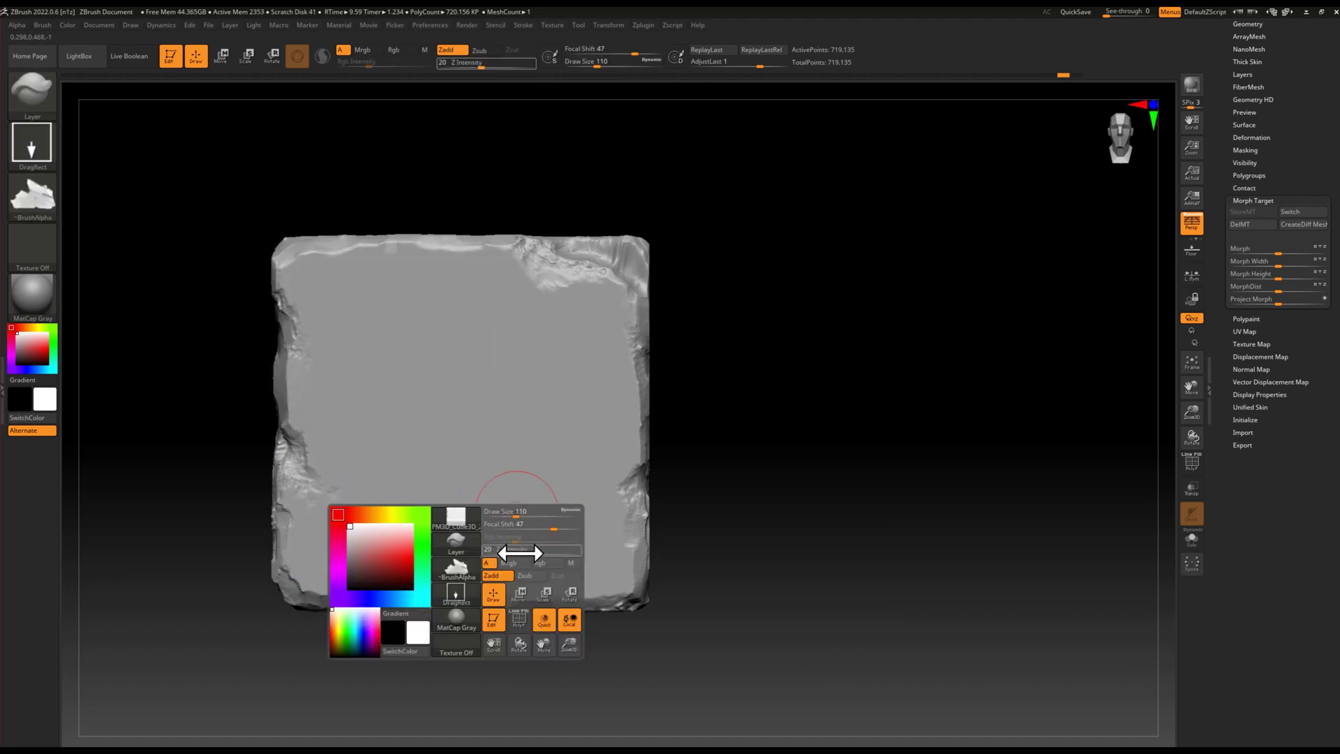
mouse_move(419, 360)
left_mouse_down()
mouse_move(462, 471)
mouse_move(653, 272)
mouse_move(618, 191)
left_mouse_up()
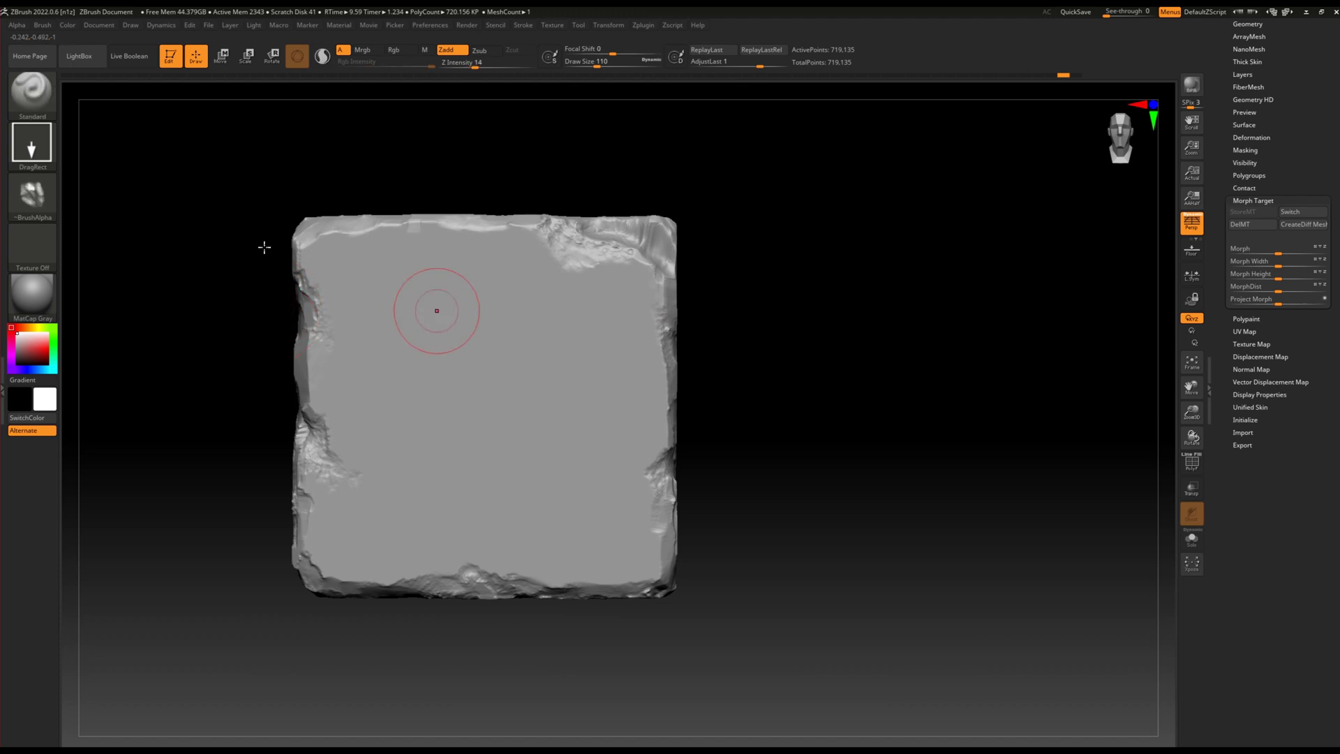
Stamp FlatRock1 rock shapes, including a larger cracked one across the face.
left_click(32, 195)
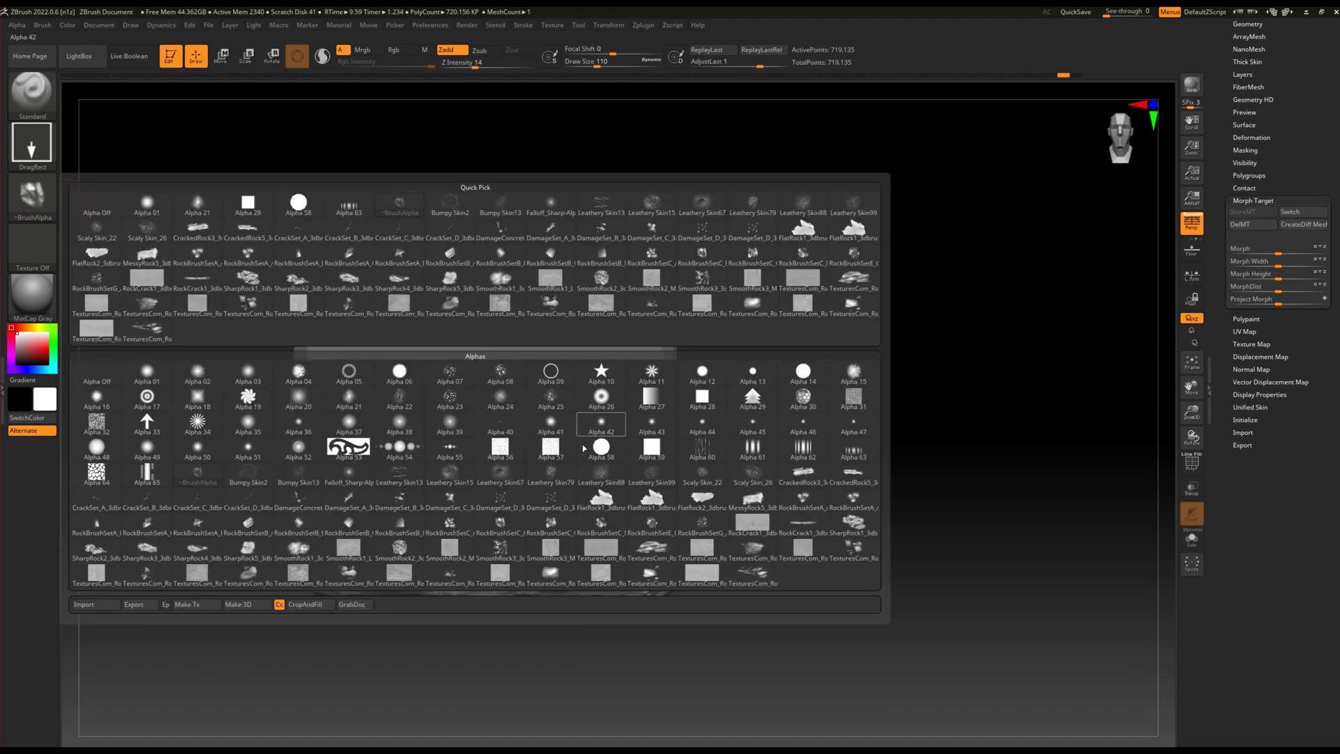
left_click(600, 501)
mouse_move(467, 380)
left_mouse_down()
mouse_move(519, 387)
mouse_move(260, 568)
mouse_move(541, 463)
left_mouse_up()
mouse_move(500, 329)
left_mouse_down()
mouse_move(538, 535)
mouse_move(686, 223)
mouse_move(516, 512)
mouse_move(412, 514)
mouse_move(637, 588)
left_mouse_up()
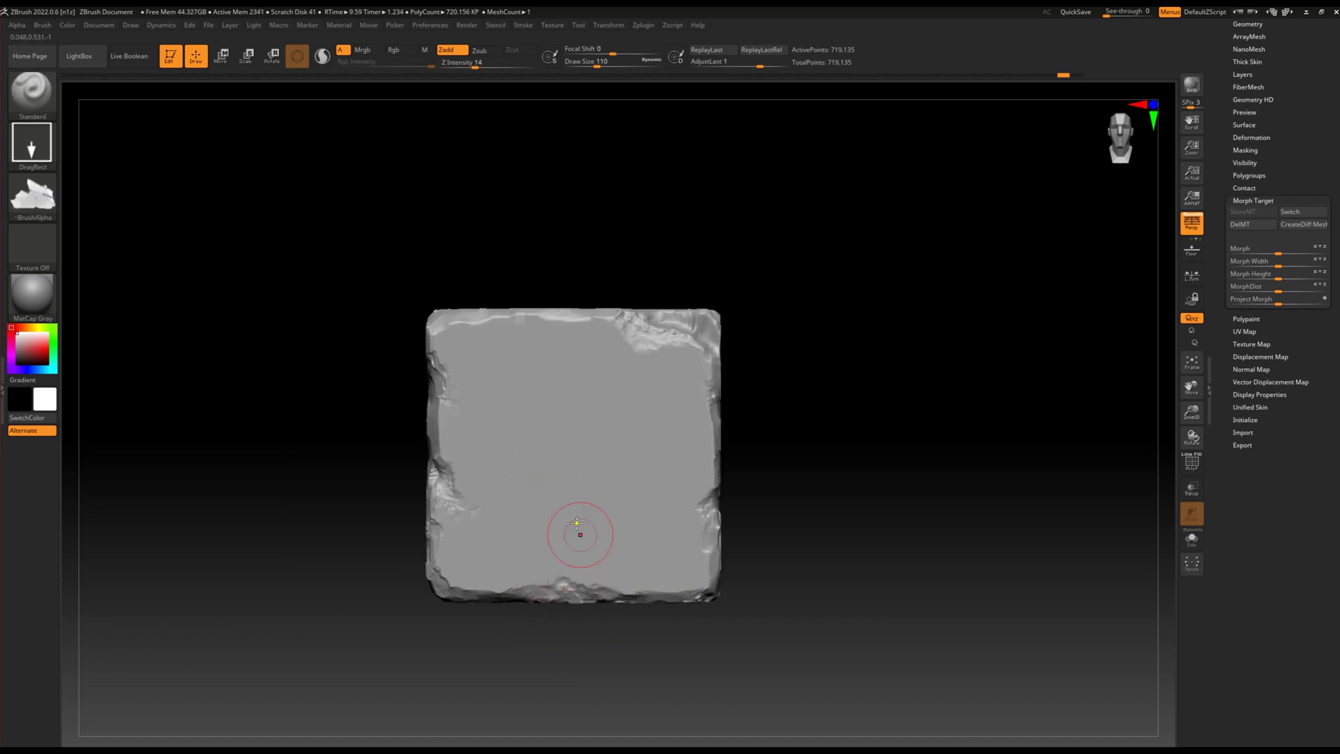
Switch to a rock-crack alpha and raise Z Intensity to 22.
left_click(32, 195)
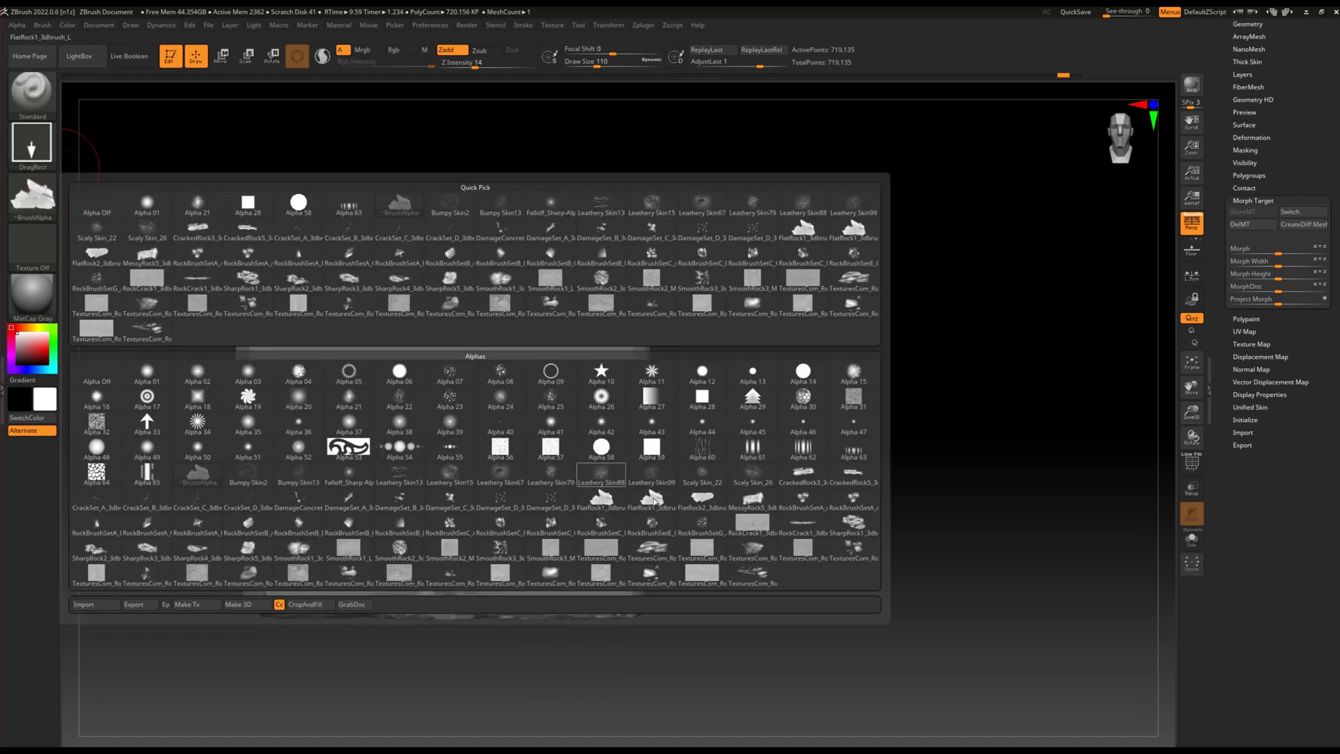
left_click(815, 498)
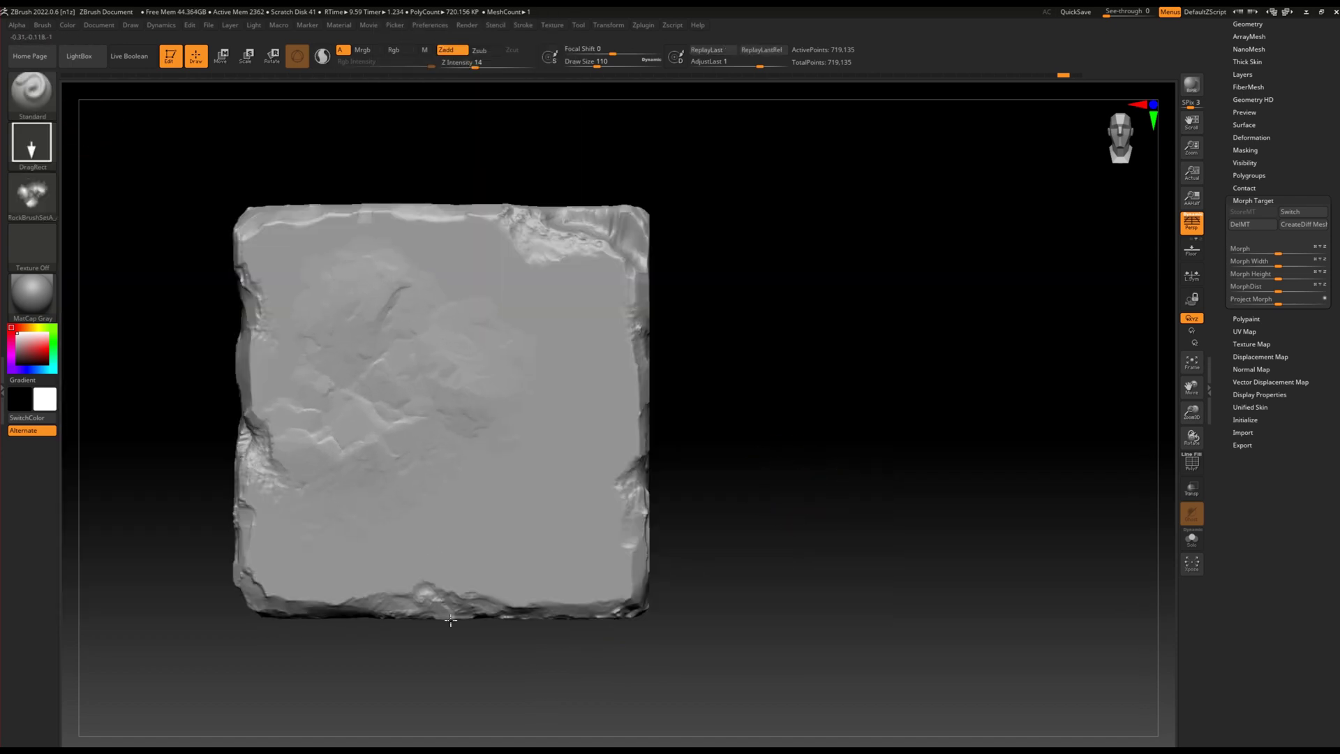
left_click_drag(328, 474, 418, 447)
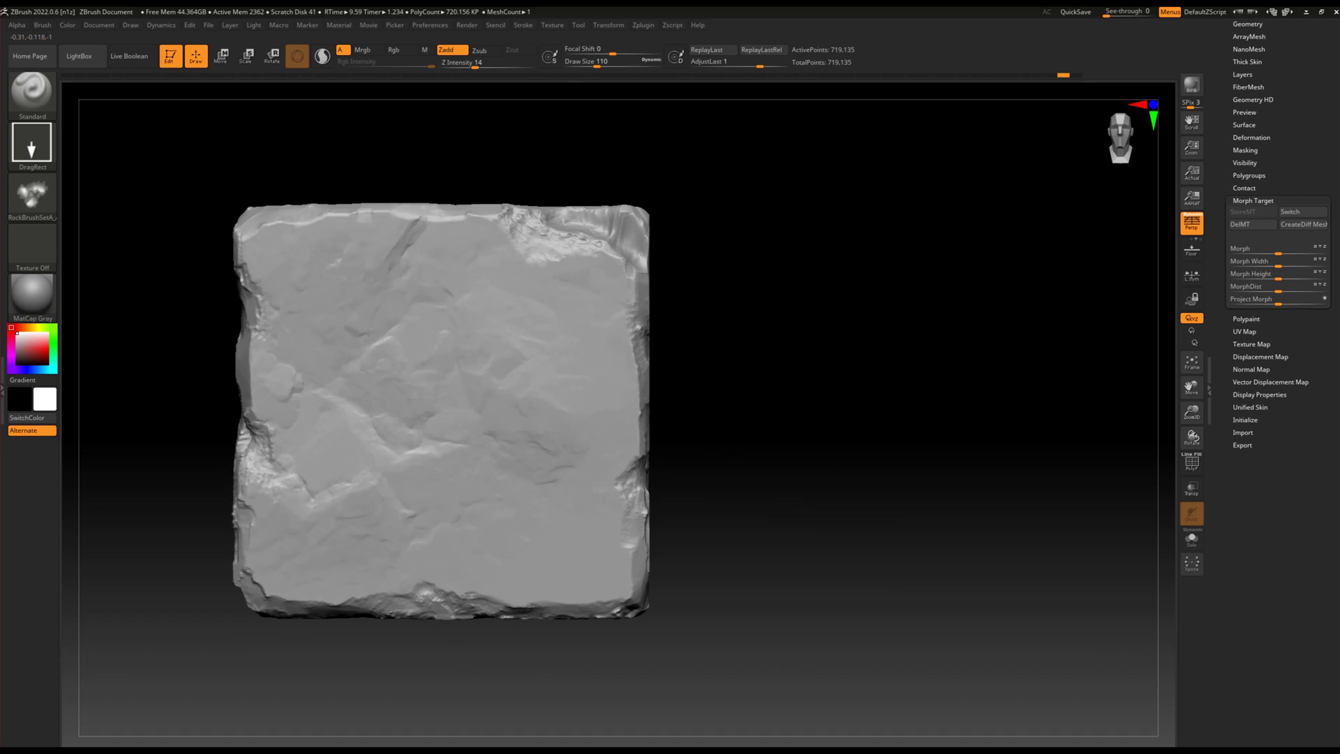
key("ctrl+z")
right_click(554, 541)
left_click_drag(548, 576, 562, 576)
Stamp a fainter rock shape at the upper left at Z Intensity 14.
left_click_drag(355, 318, 390, 513)
key("ctrl+z")
right_click(390, 514)
left_click_drag(530, 548, 494, 548)
mouse_move(353, 329)
left_mouse_down()
mouse_move(477, 511)
mouse_move(239, 725)
left_mouse_up()
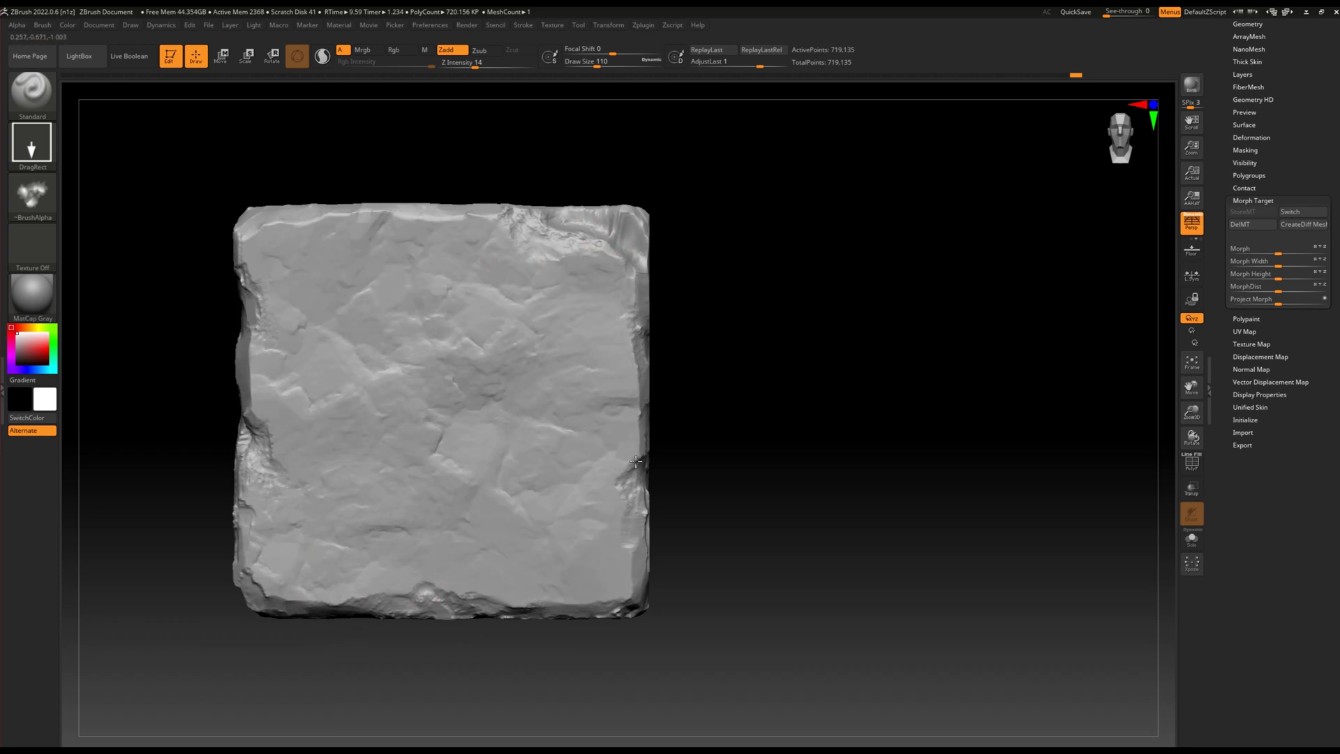
right_click_drag(592, 479, 592, 391, "ctrl")
mouse_move(530, 488)
right_mouse_down("alt")
mouse_move(574, 542)
mouse_move(508, 555)
mouse_move(437, 390)
right_mouse_up("alt")
Switch to TrimFront with the square Alpha 28.
key("b")
key("t")
key("s")
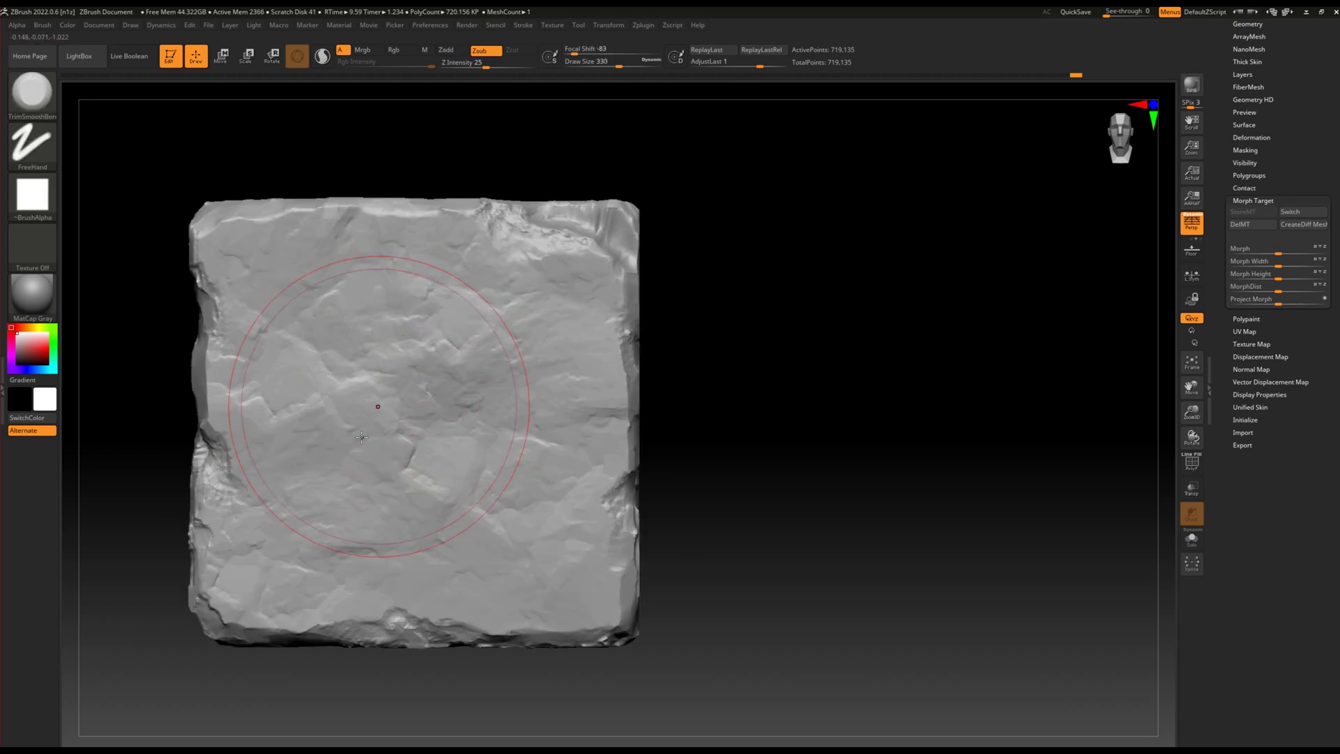
key("b")
key("t")
key("f")
left_click(33, 196)
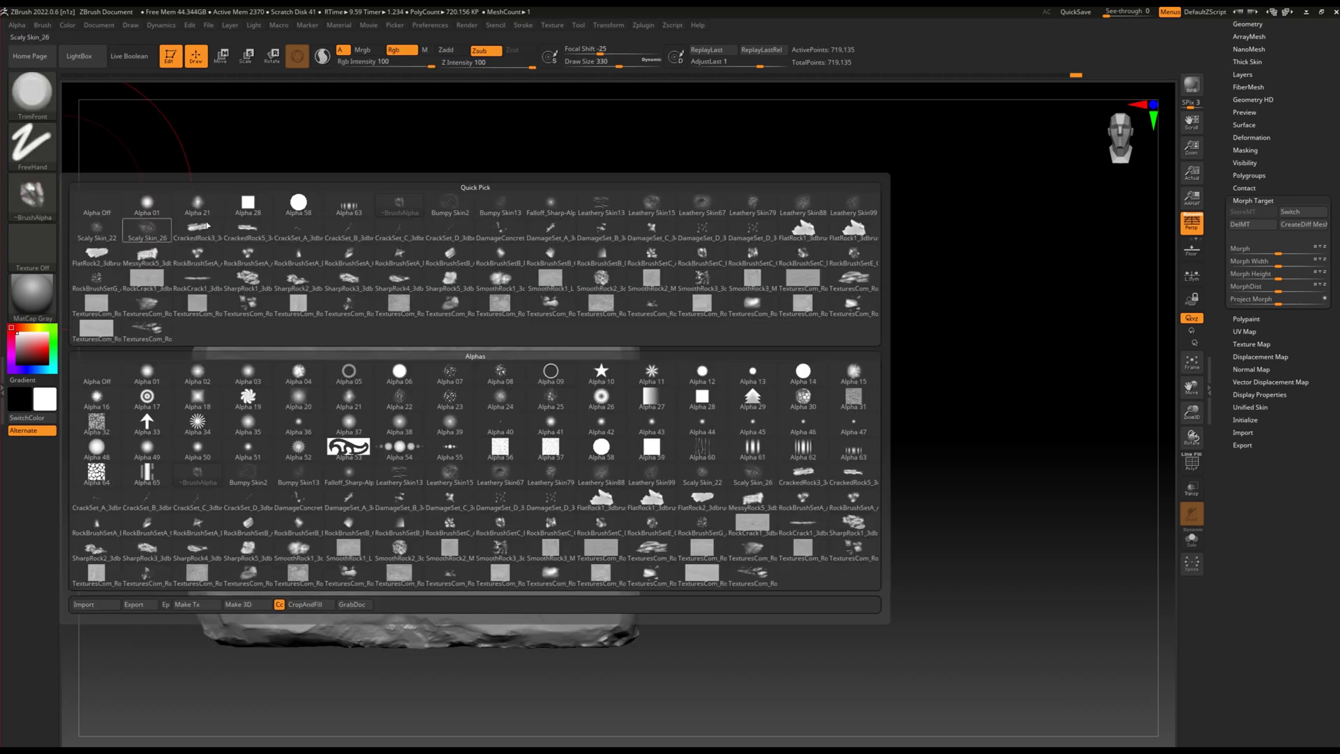
left_click(350, 443)
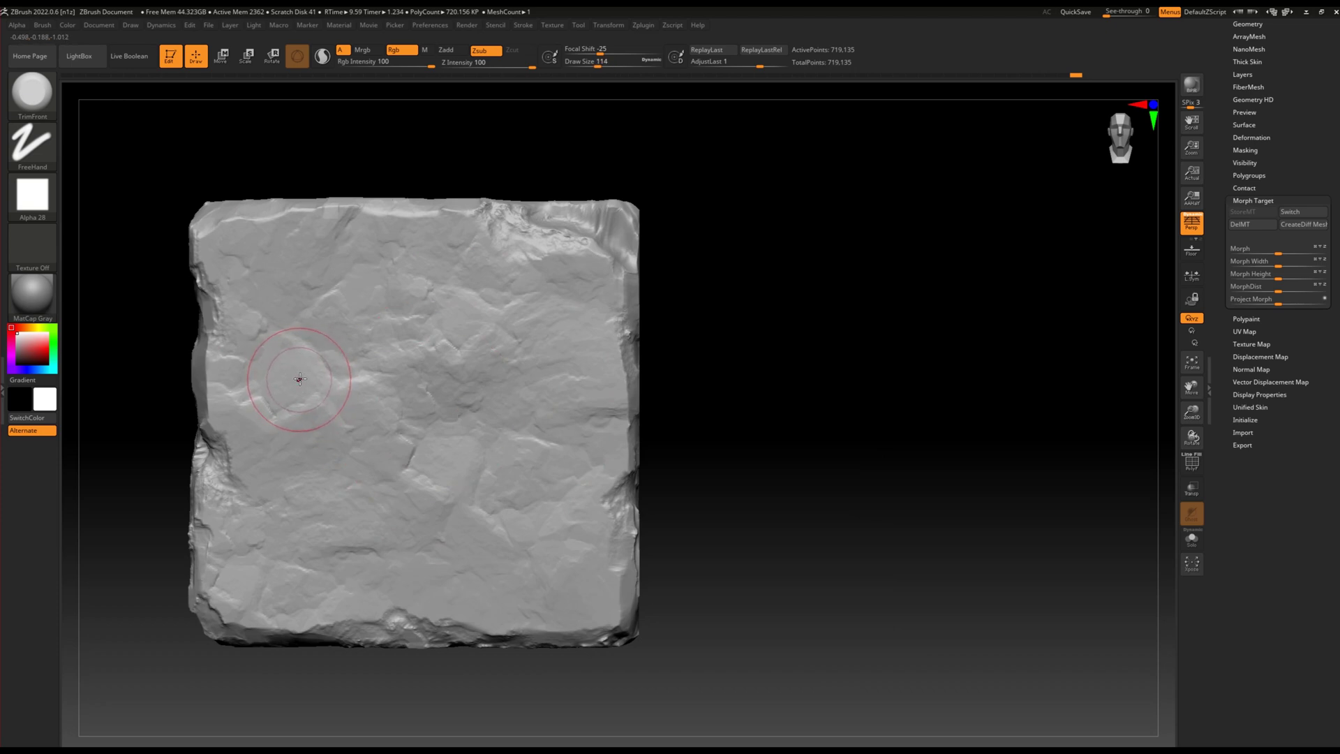
Trim the central area, diagonal crease and surrounding ridges flat.
mouse_move(310, 381)
left_mouse_down()
mouse_move(405, 335)
mouse_move(489, 419)
mouse_move(433, 509)
mouse_move(395, 272)
left_mouse_up()
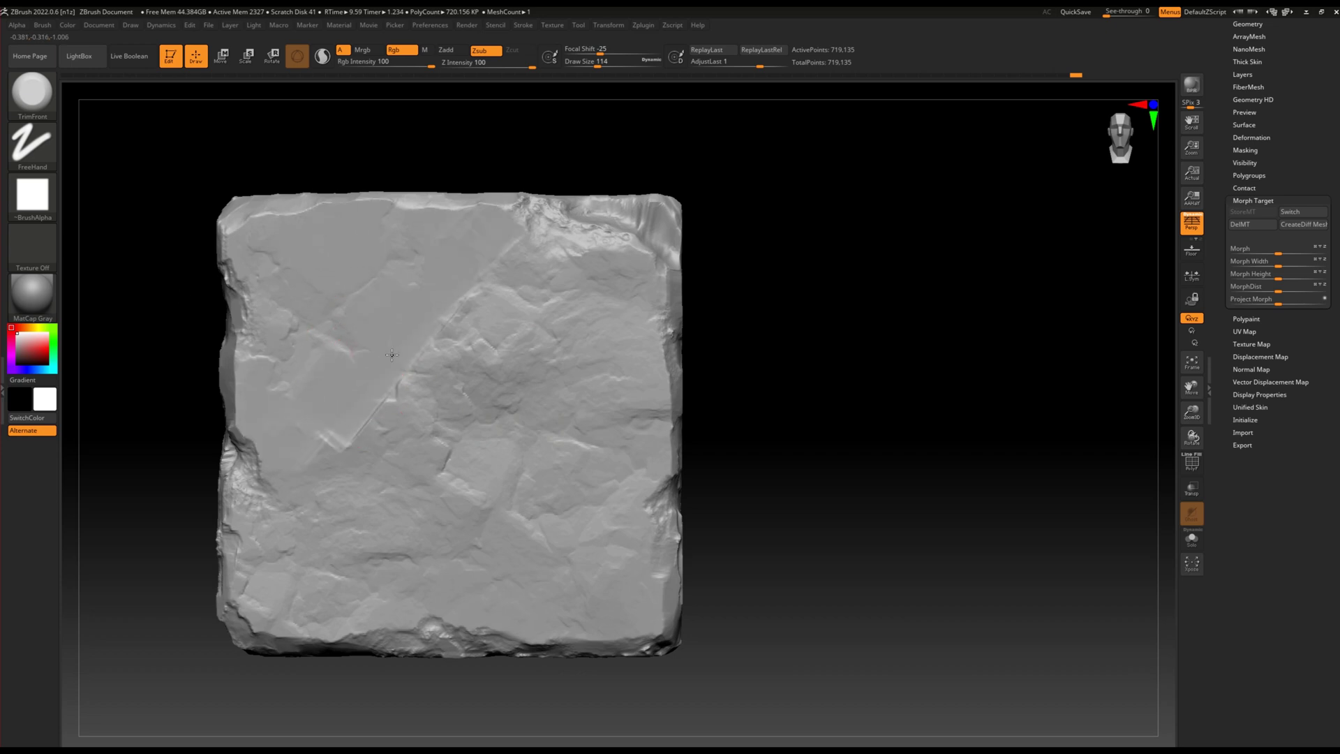
left_click_drag(509, 335, 628, 419)
left_click_drag(489, 377, 558, 335)
left_click_drag(349, 615, 596, 504)
left_click_drag(202, 422, 305, 310)
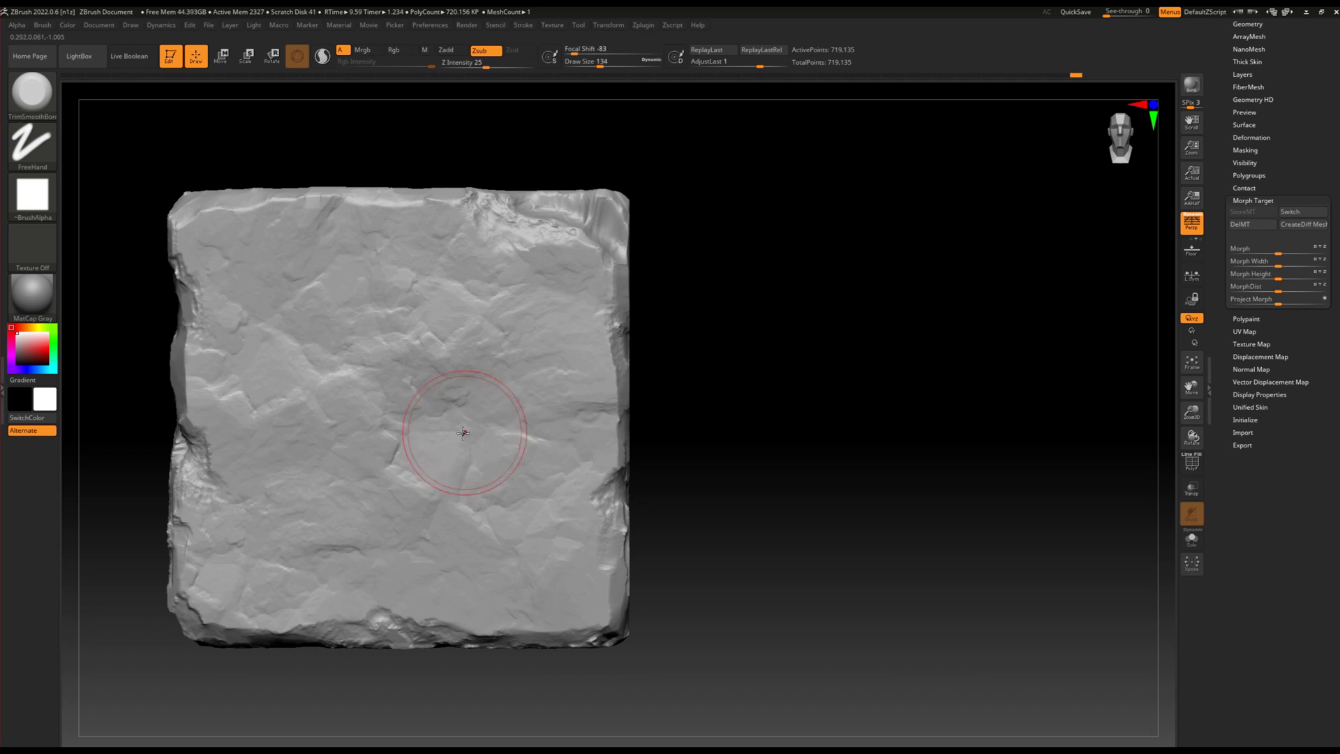
Turn off stroke Backtrack and smooth the darker central patch with TrimSmoothBorder.
left_click(522, 24)
left_click(564, 303)
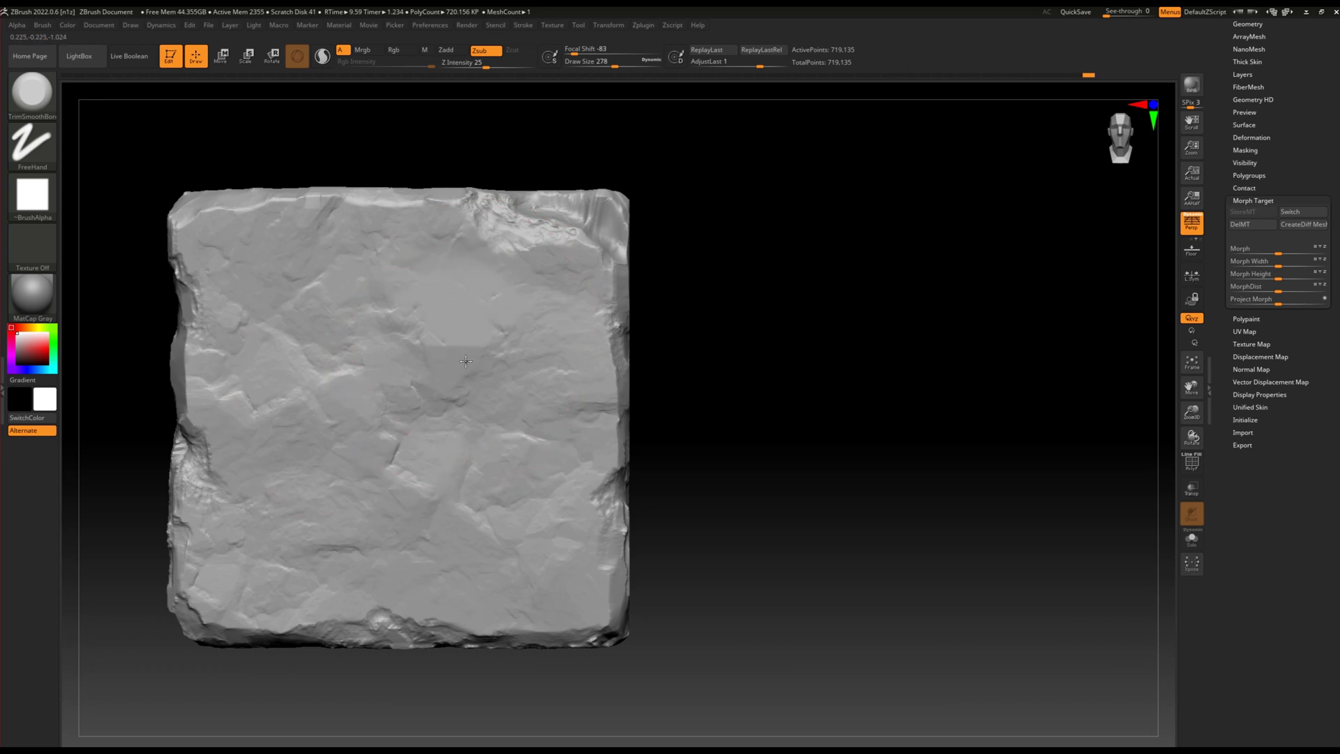
left_click_drag(473, 363, 410, 328)
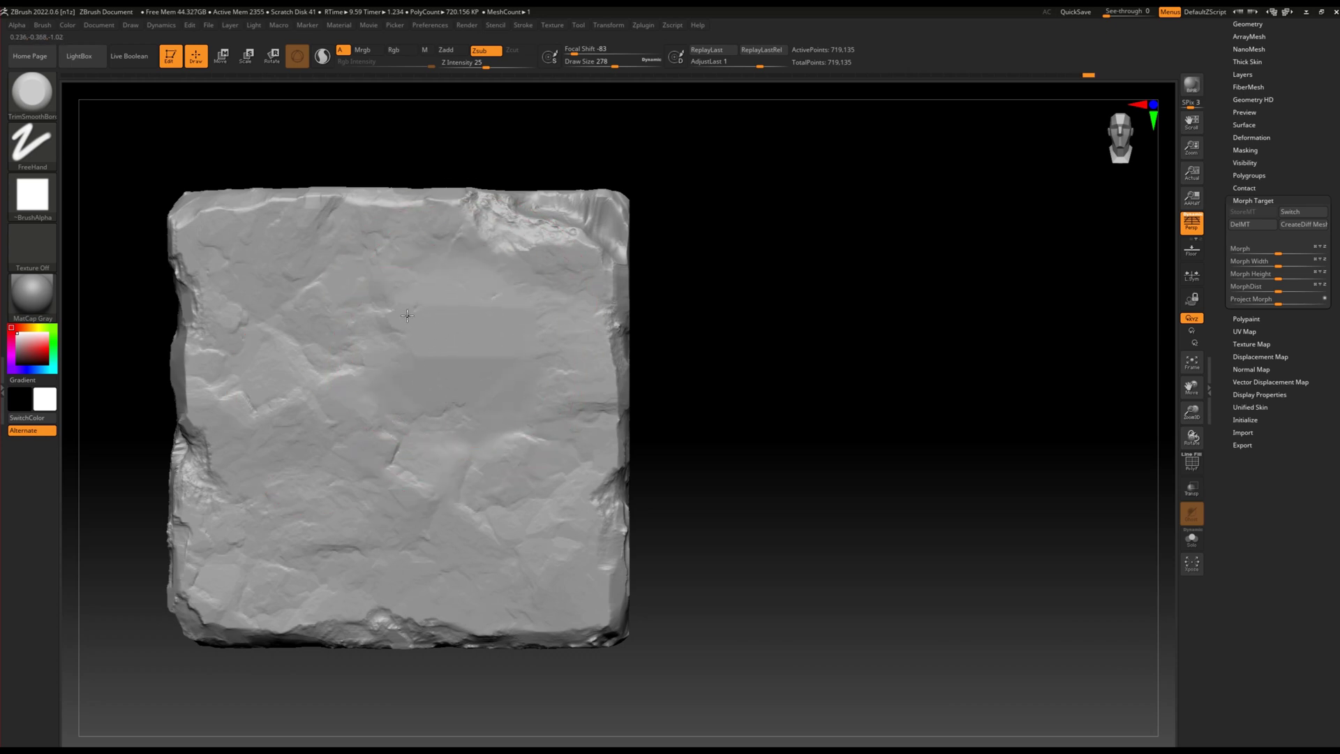
scroll(384, 483, "down", 5)
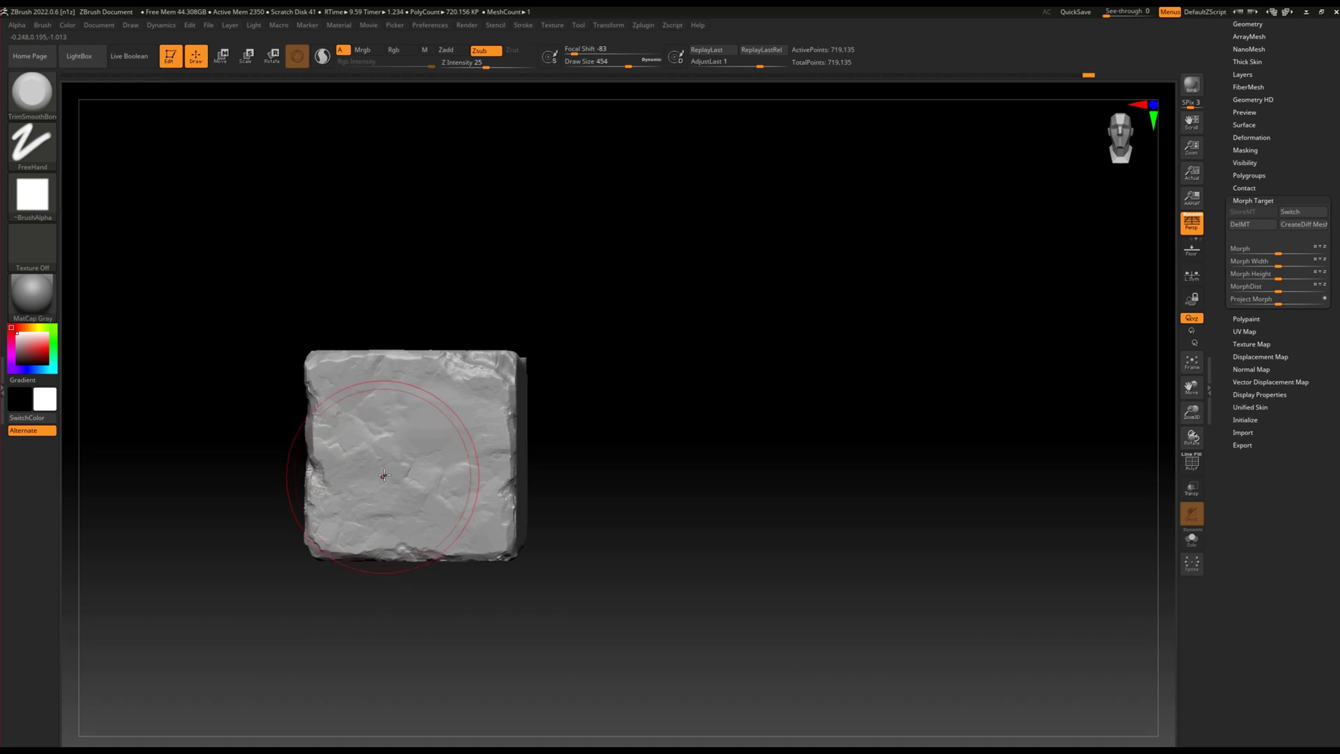
left_click_drag(408, 478, 371, 484)
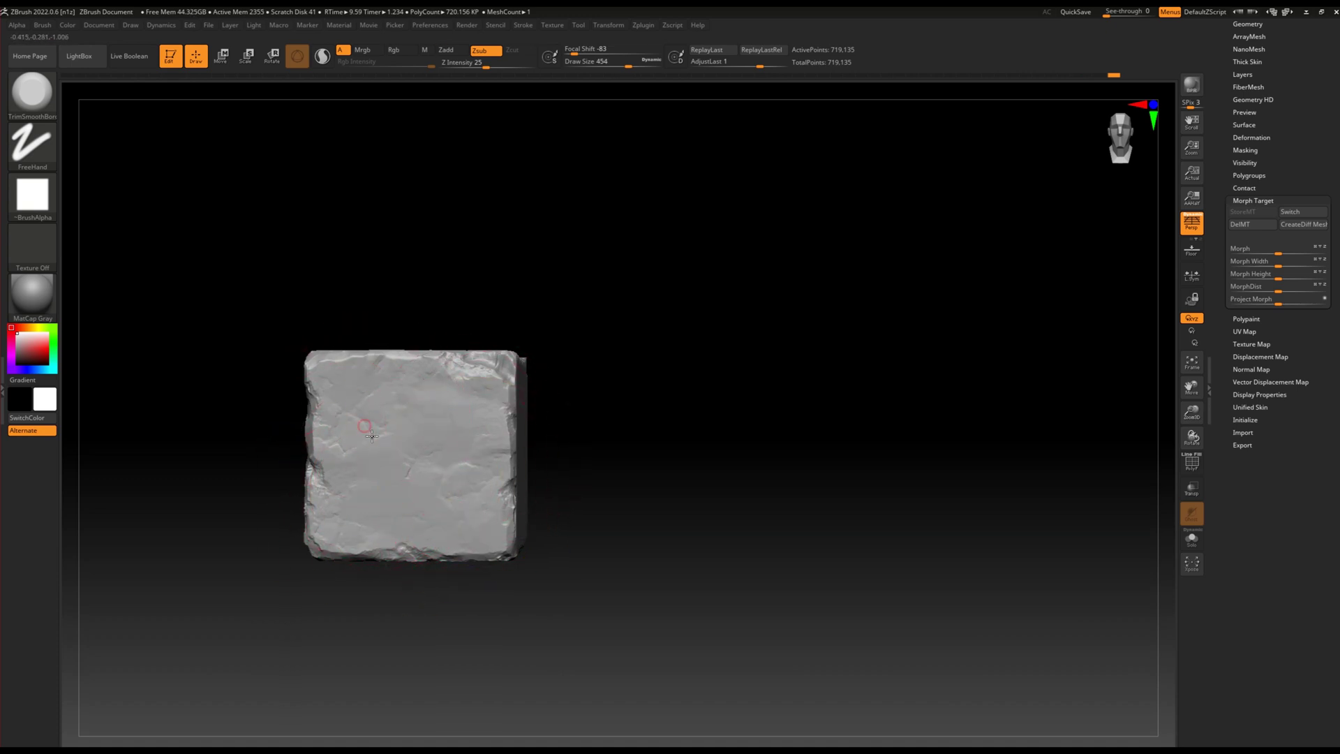
scroll(368, 429, "up", 5)
left_click_drag(764, 246, 836, 221, "alt")
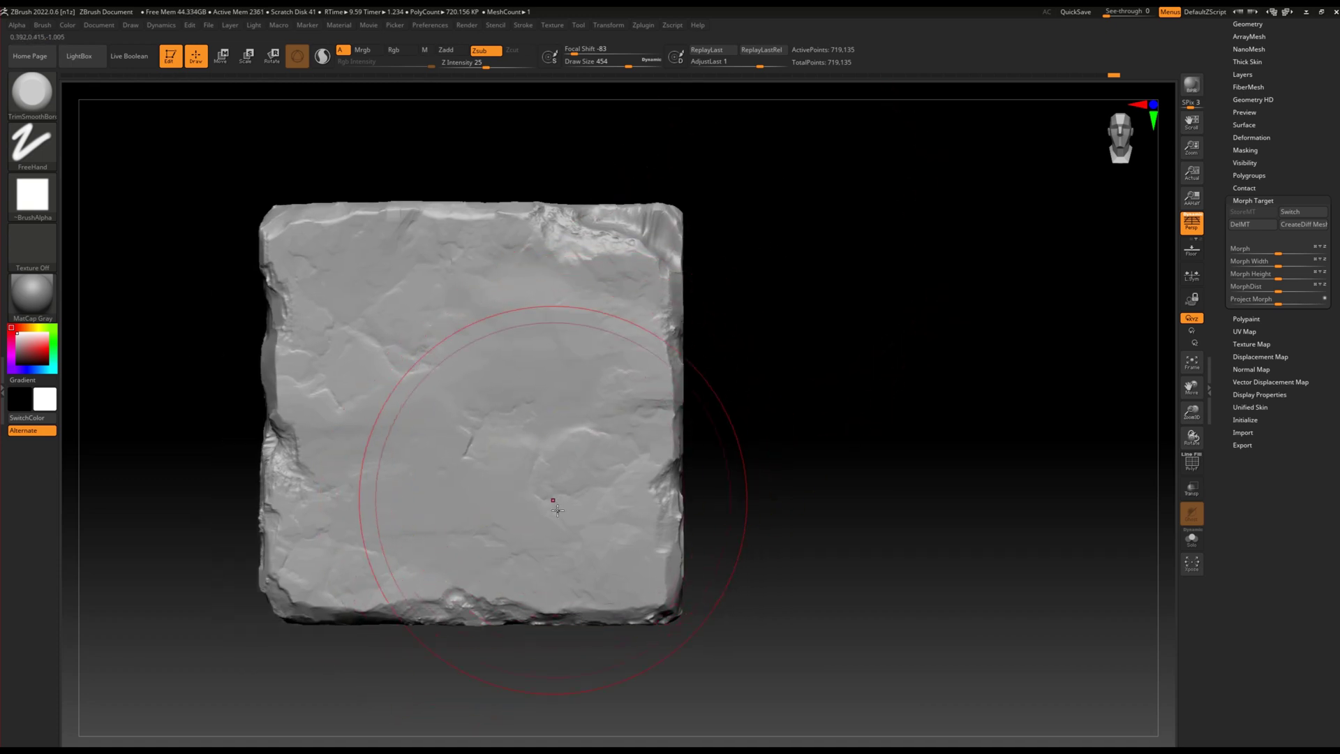
Flatten the left half of the face with TrimDynamic, then view the block at an angle.
key("b")
key("t")
key("d")
left_click_drag(367, 407, 449, 359)
mouse_move(592, 455)
right_mouse_down()
mouse_move(494, 446)
mouse_move(343, 347)
right_mouse_up()
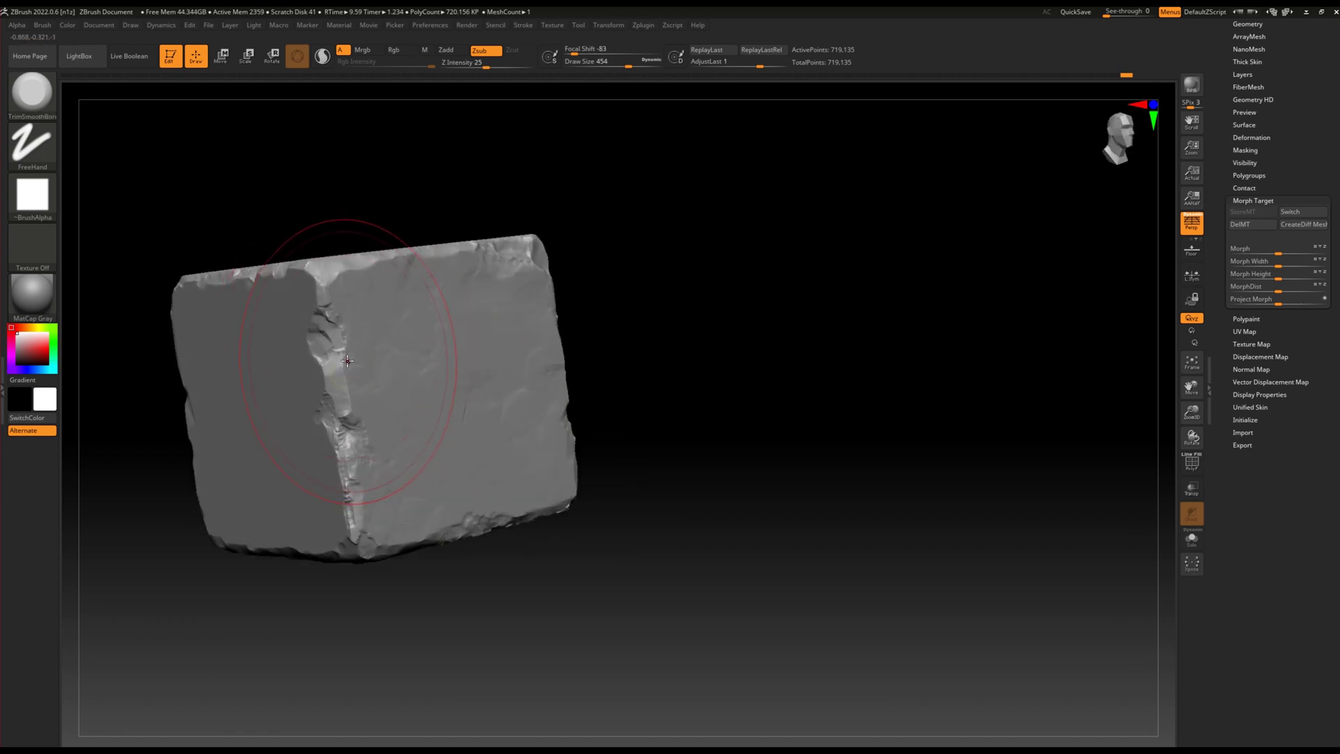
Enlarge the brush to Draw Size 194 and switch to ClayTubes in a straight front view.
key("]")
right_click_drag(338, 354, 348, 355)
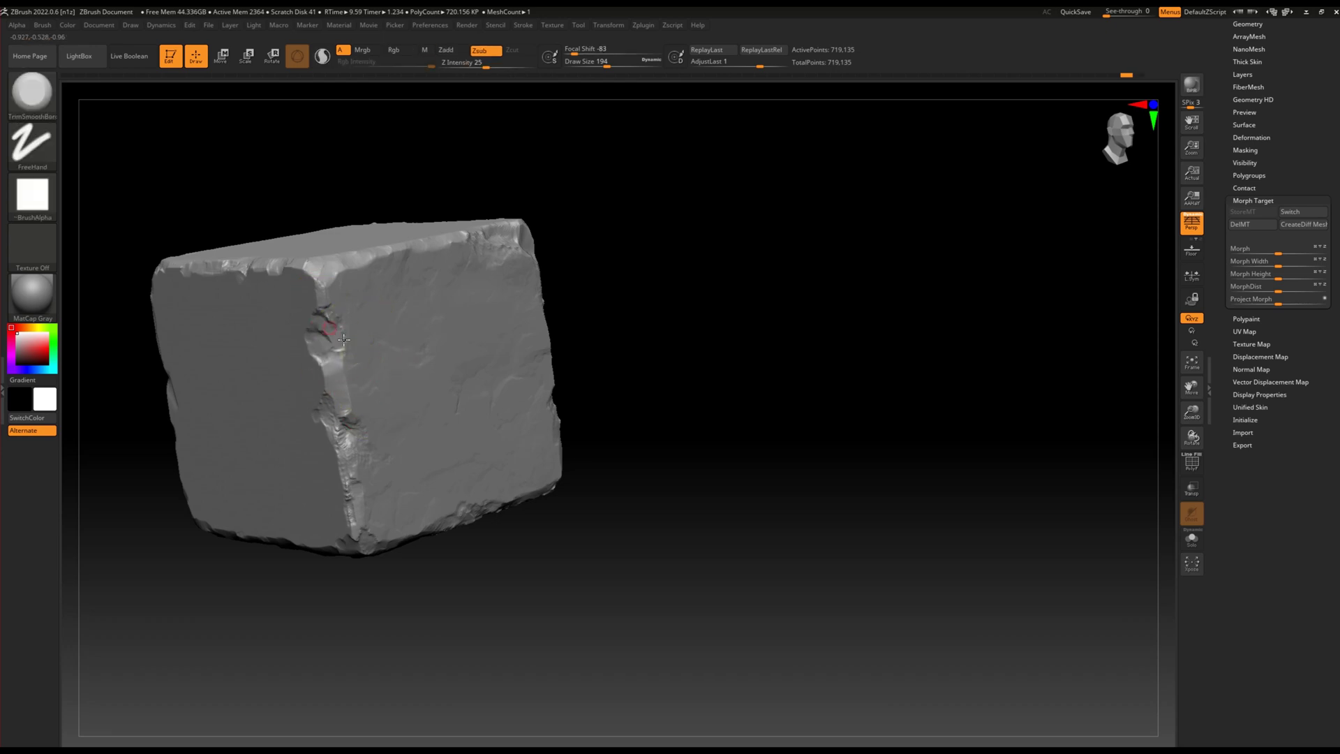
mouse_move(439, 419)
right_mouse_down()
mouse_move(494, 374)
mouse_move(474, 390)
mouse_move(390, 402)
mouse_move(396, 316)
right_mouse_up()
key("b")
key("c")
key("t")
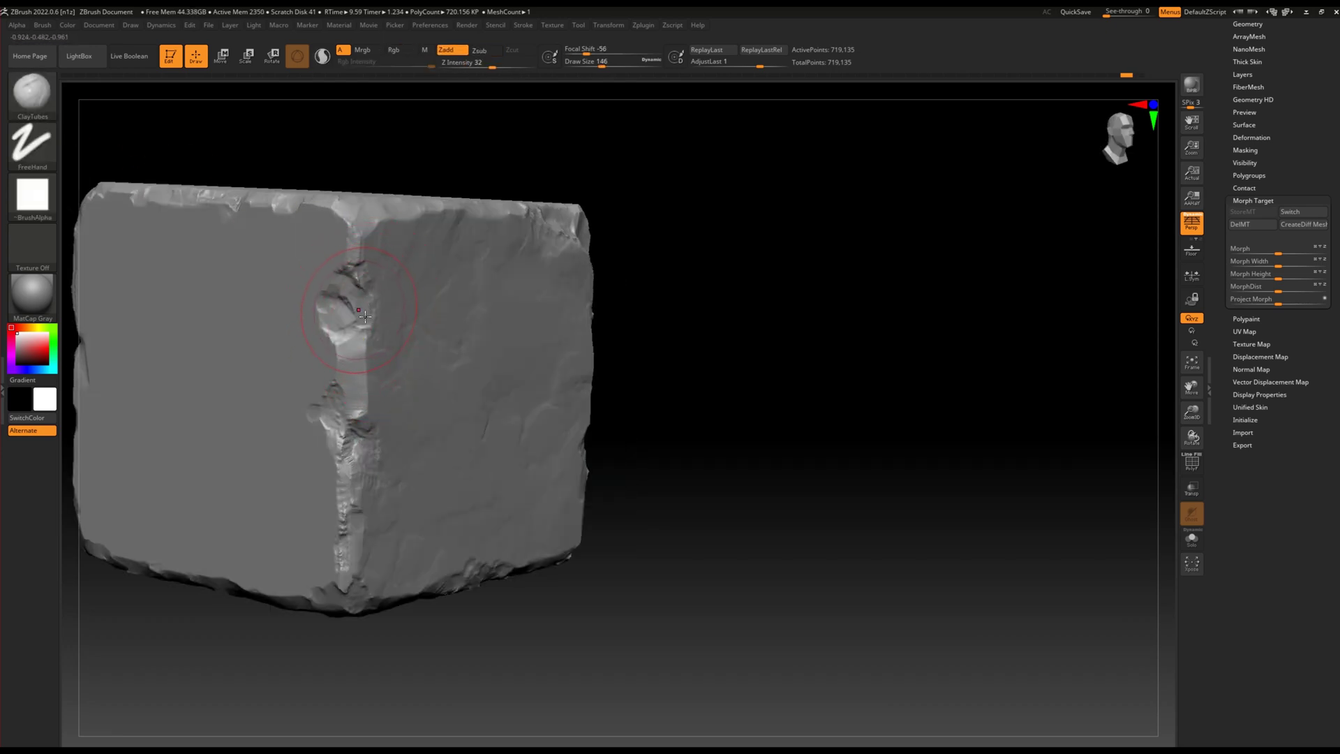
key("bracketleft")
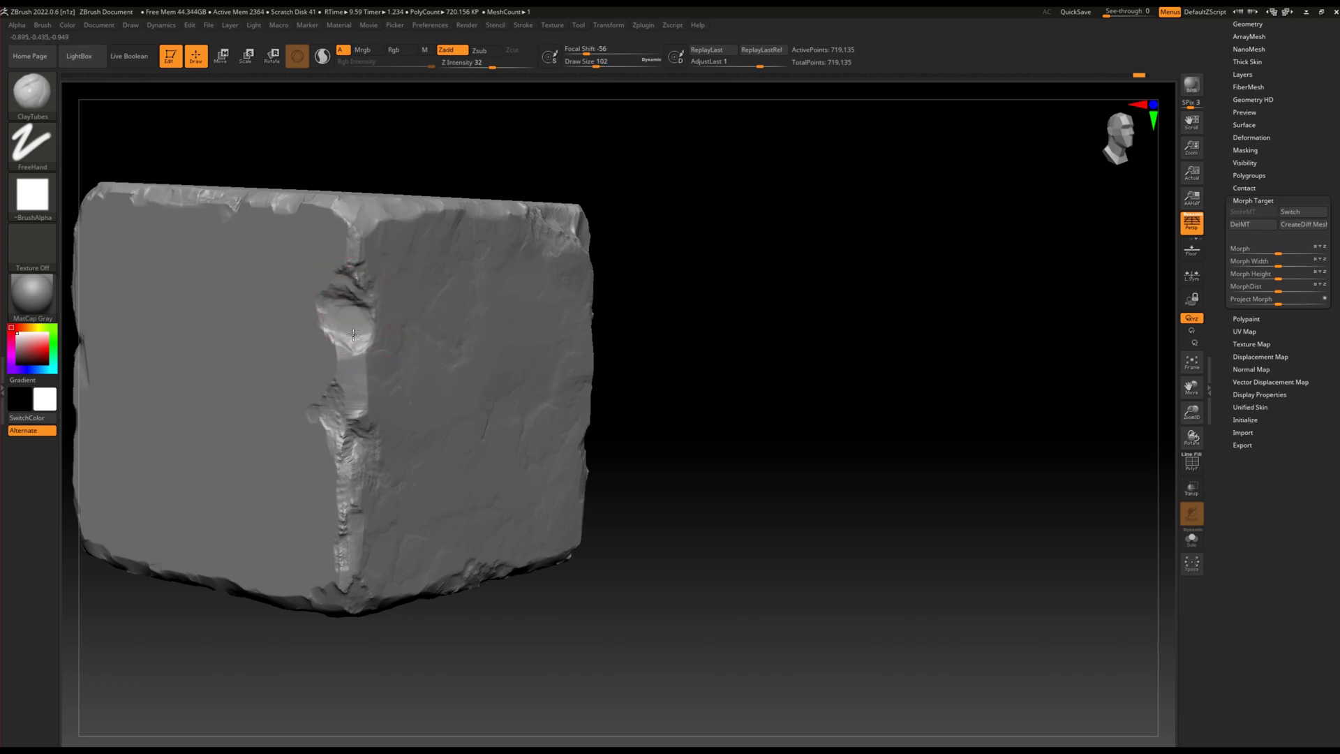
mouse_move(392, 359)
right_mouse_down("shift")
mouse_move(369, 330)
mouse_move(81, 209)
right_mouse_up("shift")
Choose the DamageSet_C_3 alpha and orbit to expose the block's side face.
left_click(32, 194)
left_click(453, 498)
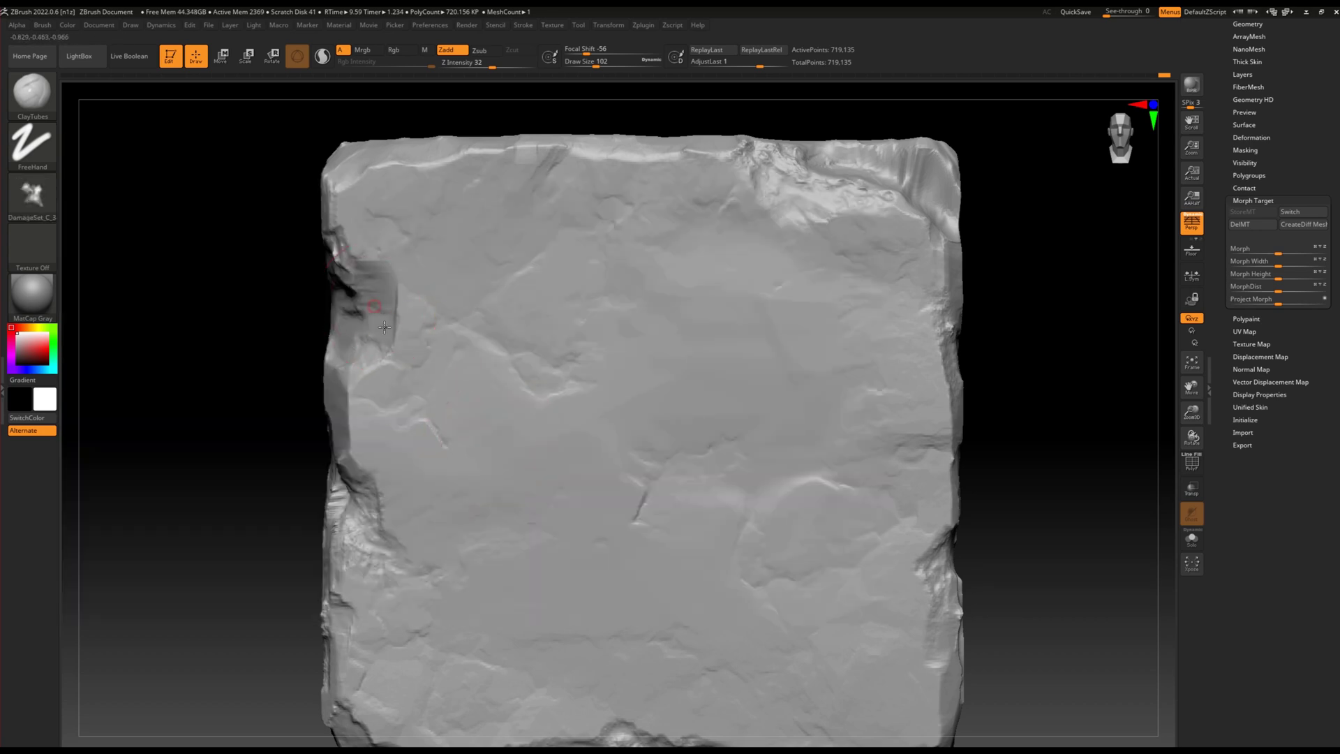
right_click_drag(519, 449, 474, 241, "ctrl")
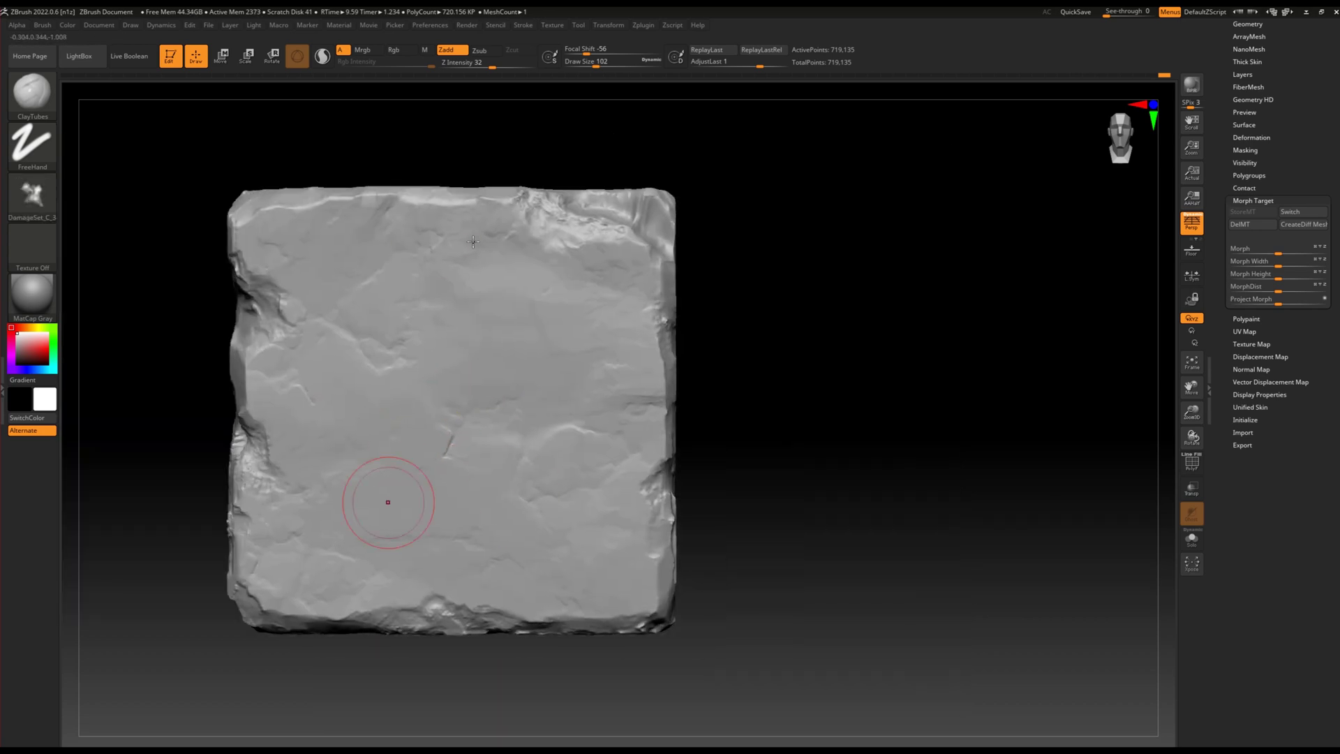
mouse_move(492, 497)
right_mouse_down("ctrl")
mouse_move(427, 499)
mouse_move(389, 479)
right_mouse_up("ctrl")
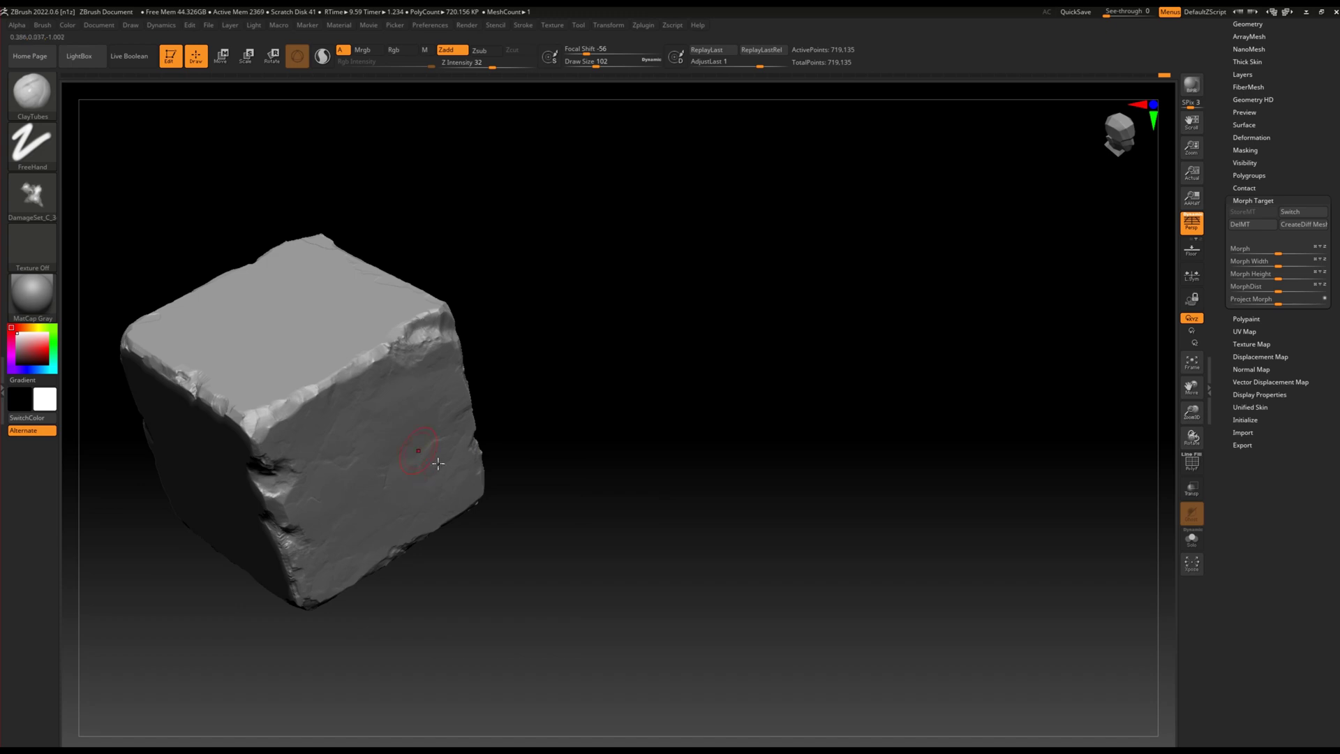
mouse_move(424, 541)
right_mouse_down("shift")
mouse_move(413, 439)
mouse_move(529, 400)
mouse_move(461, 419)
mouse_move(433, 447)
mouse_move(463, 428)
right_mouse_up("shift")
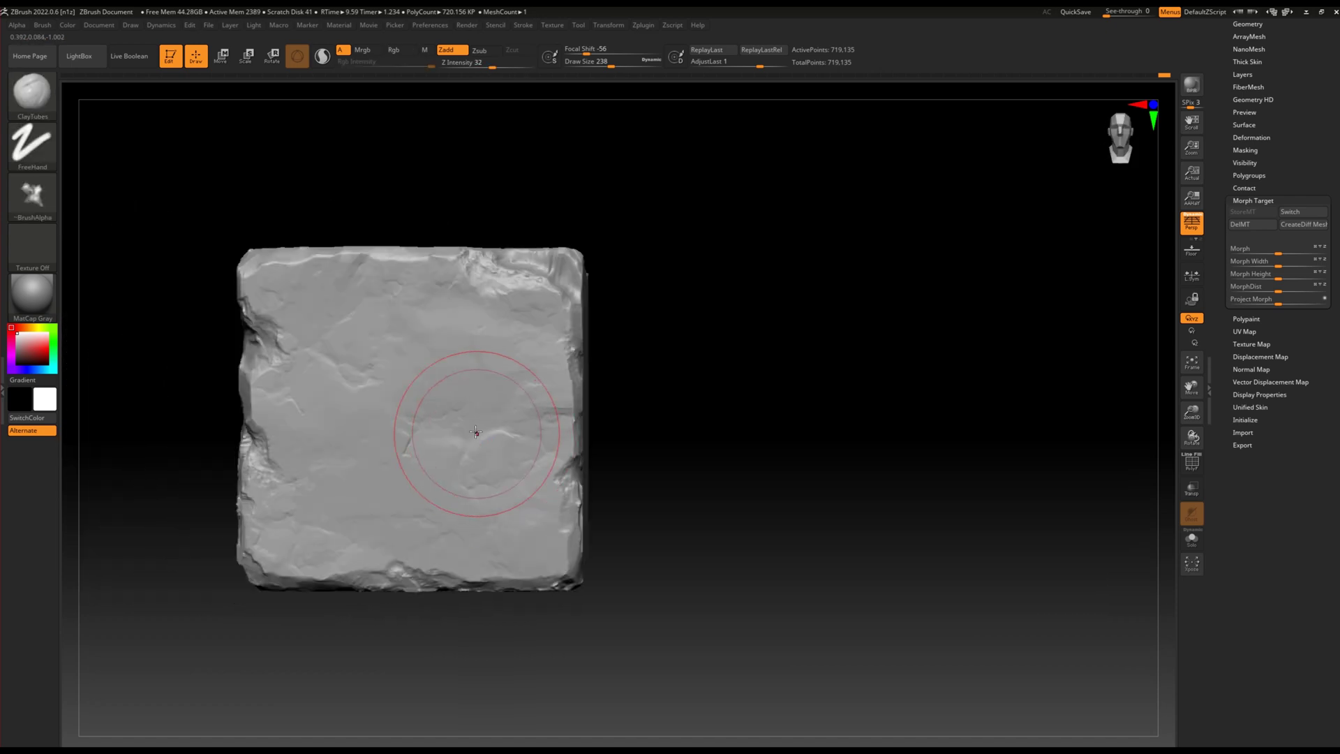
Flatten a broad area of the front face with TrimFront, undoing the last stroke.
key("b")
key("t")
key("f")
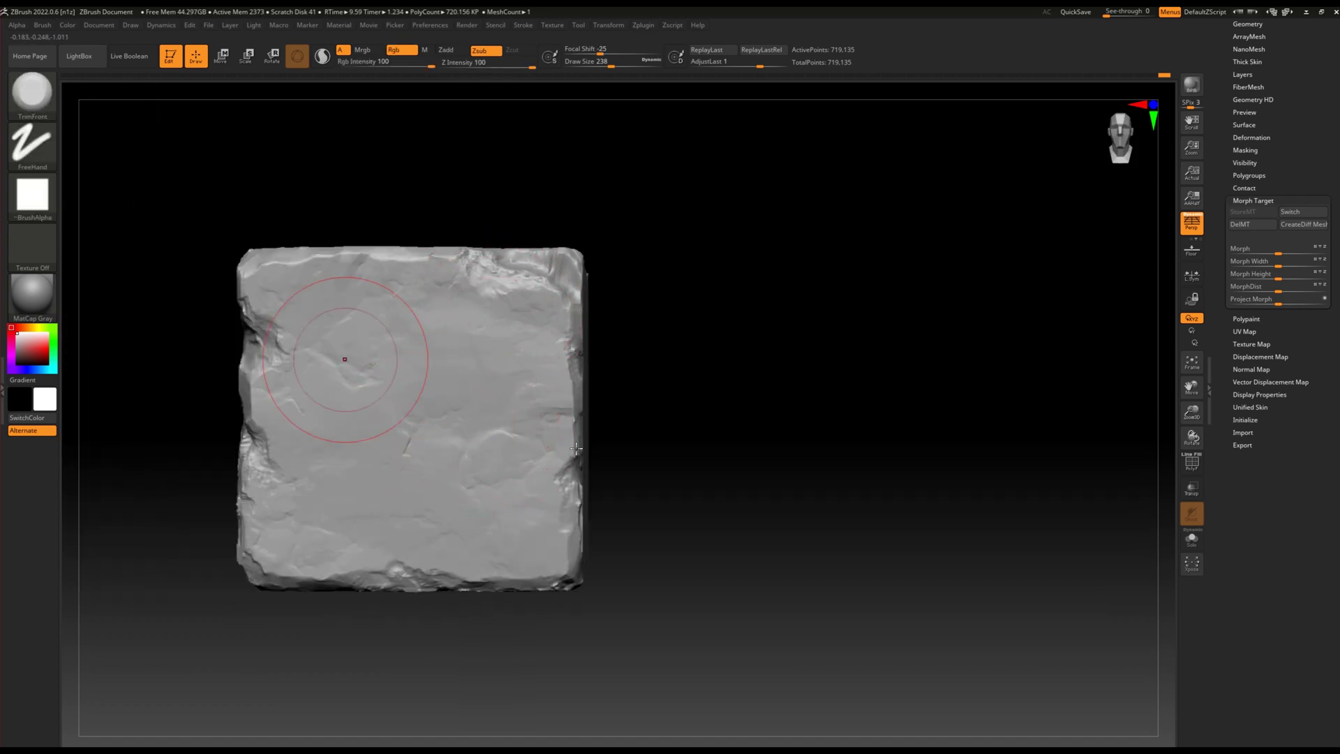
mouse_move(432, 424)
left_mouse_down()
mouse_move(446, 362)
mouse_move(322, 265)
mouse_move(513, 449)
left_mouse_up()
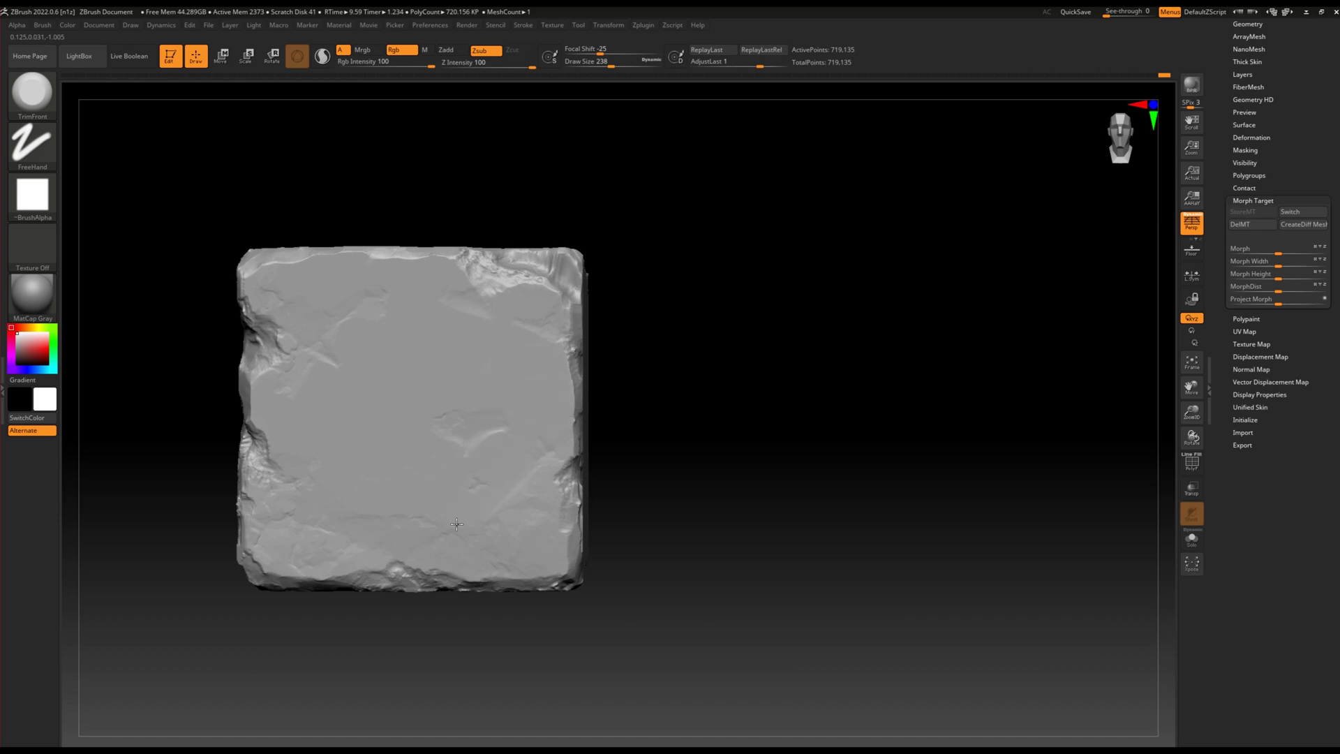
mouse_move(594, 418)
right_mouse_down()
mouse_move(593, 389)
mouse_move(562, 585)
mouse_move(399, 325)
right_mouse_up()
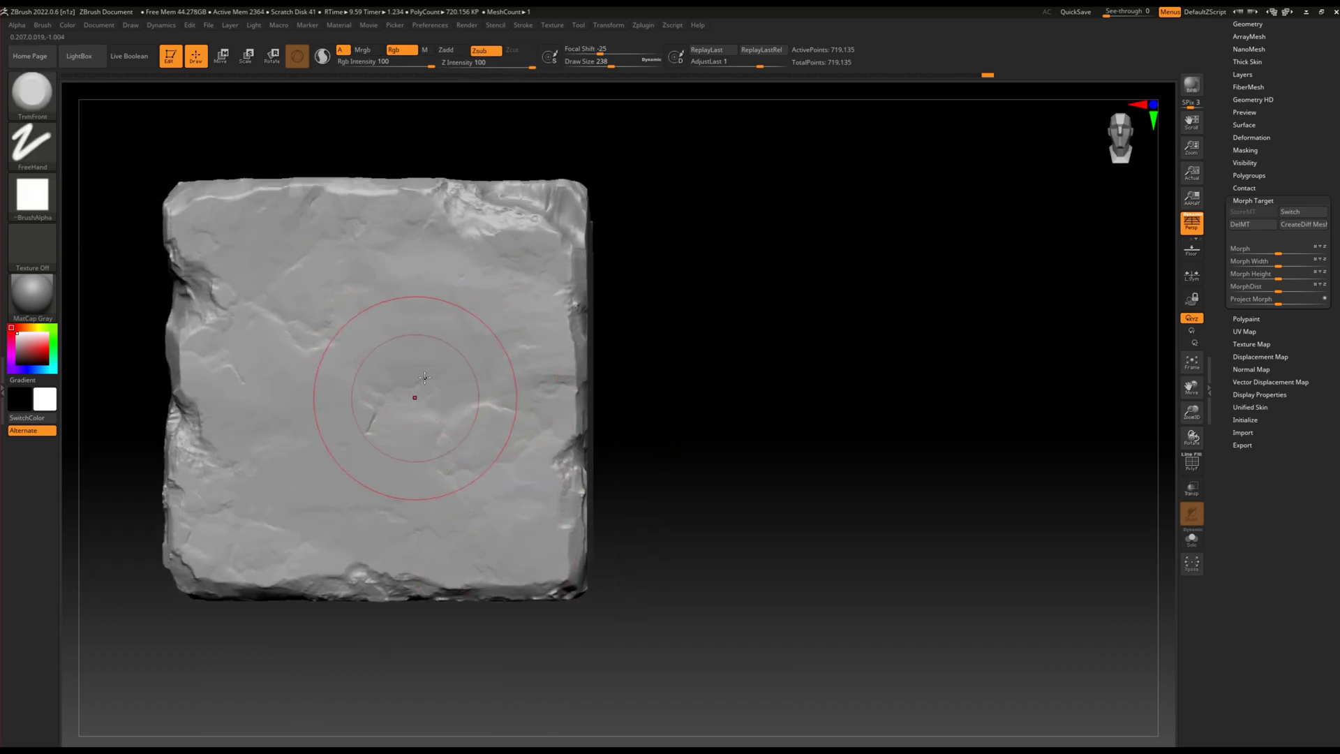
mouse_move(428, 350)
left_mouse_down()
mouse_move(419, 373)
mouse_move(447, 419)
mouse_move(409, 574)
mouse_move(569, 419)
mouse_move(488, 202)
mouse_move(189, 363)
mouse_move(518, 277)
left_mouse_up()
key("ctrl+z")
Switch to TrimNormal with Alpha 28 and flatten the slab's top-right region.
key("b")
left_click(744, 690)
left_click(32, 196)
left_click(247, 206)
scroll(306, 489, "up", 3)
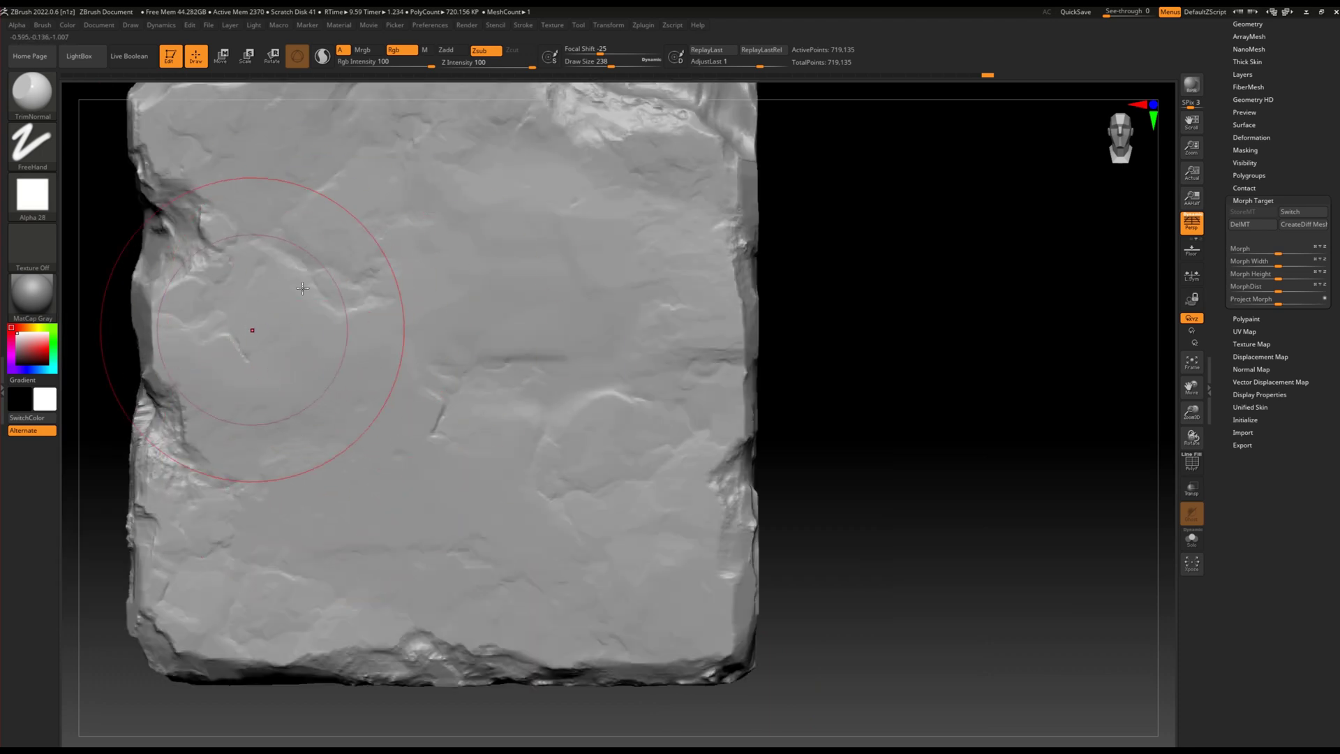
left_click_drag(592, 198, 725, 161)
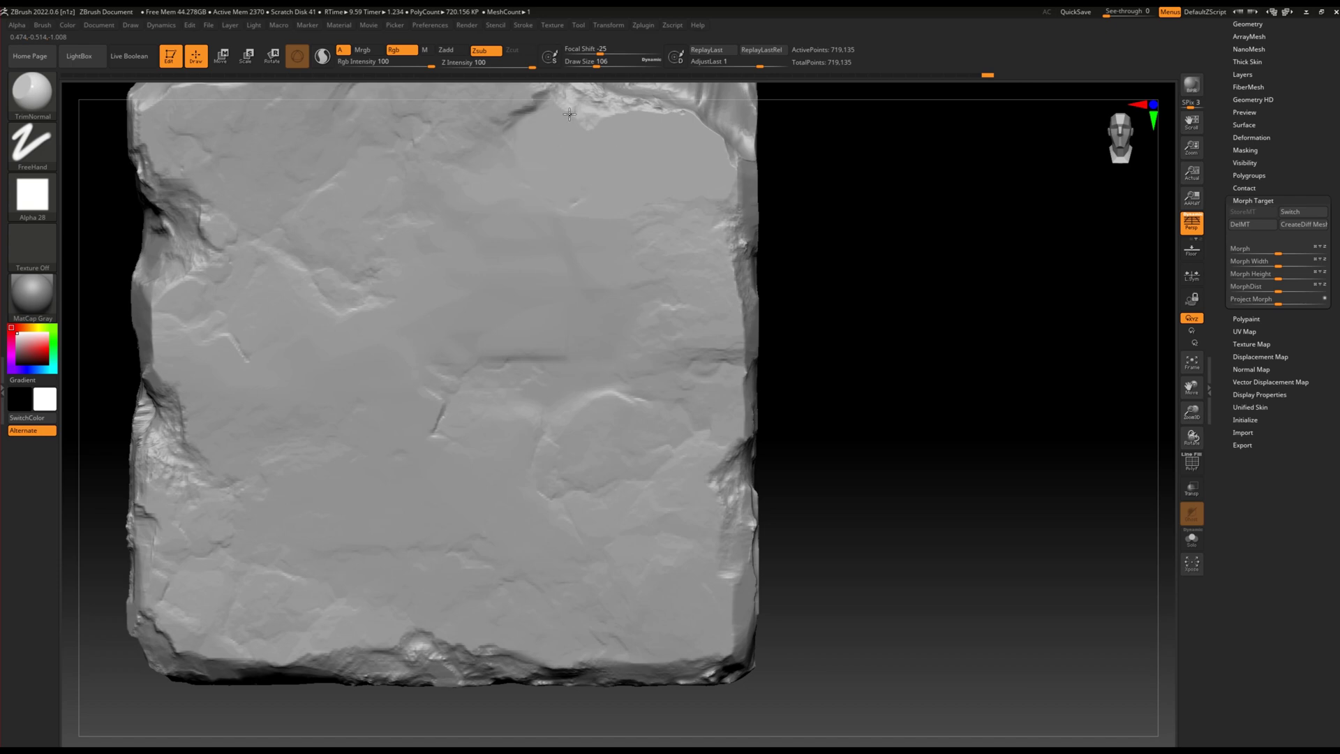
mouse_move(570, 114)
right_mouse_down("ctrl")
mouse_move(418, 349)
mouse_move(398, 468)
mouse_move(433, 461)
mouse_move(384, 208)
right_mouse_up("ctrl")
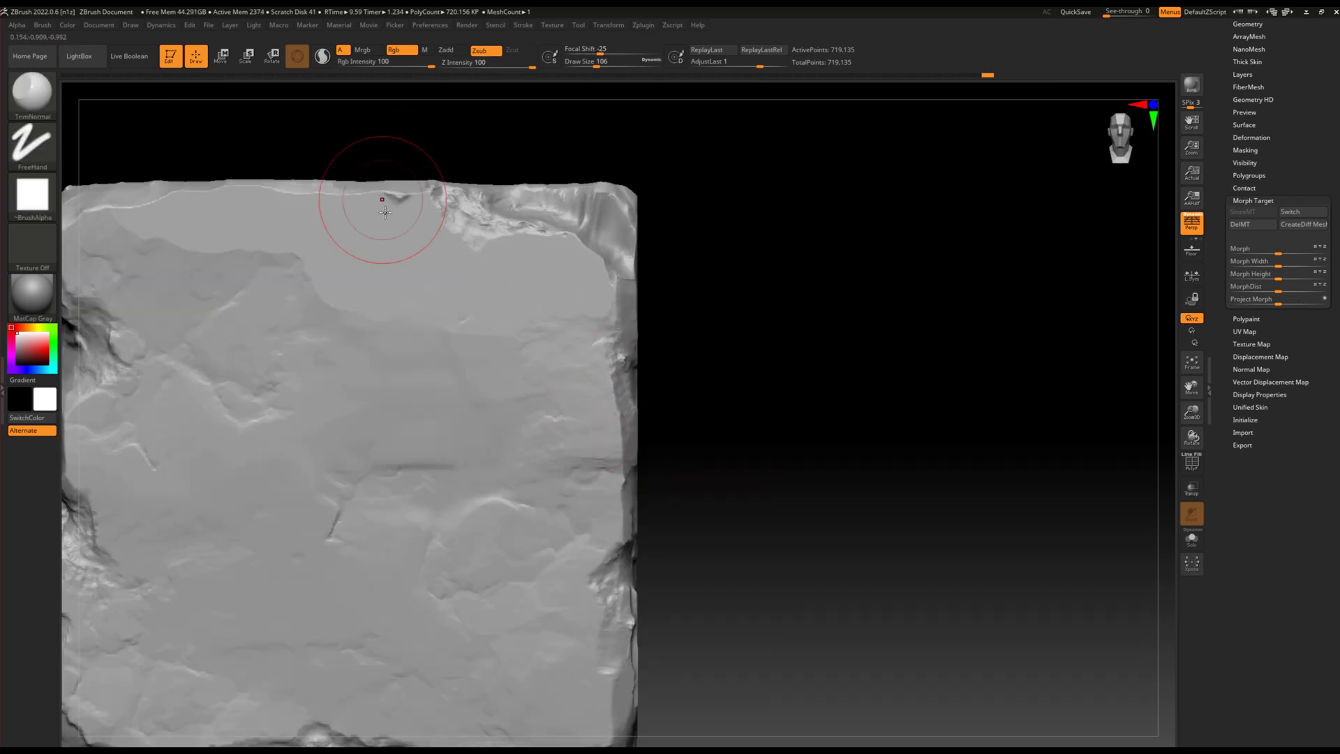
Carve a flat chip into the top edge and notches into the corner edge.
mouse_move(441, 354)
right_mouse_down()
mouse_move(568, 301)
mouse_move(642, 241)
mouse_move(614, 196)
mouse_move(607, 210)
mouse_move(625, 227)
right_mouse_up()
left_click_drag(502, 167, 543, 314)
right_click_drag(544, 314, 494, 311, "alt")
right_click_drag(554, 356, 522, 300)
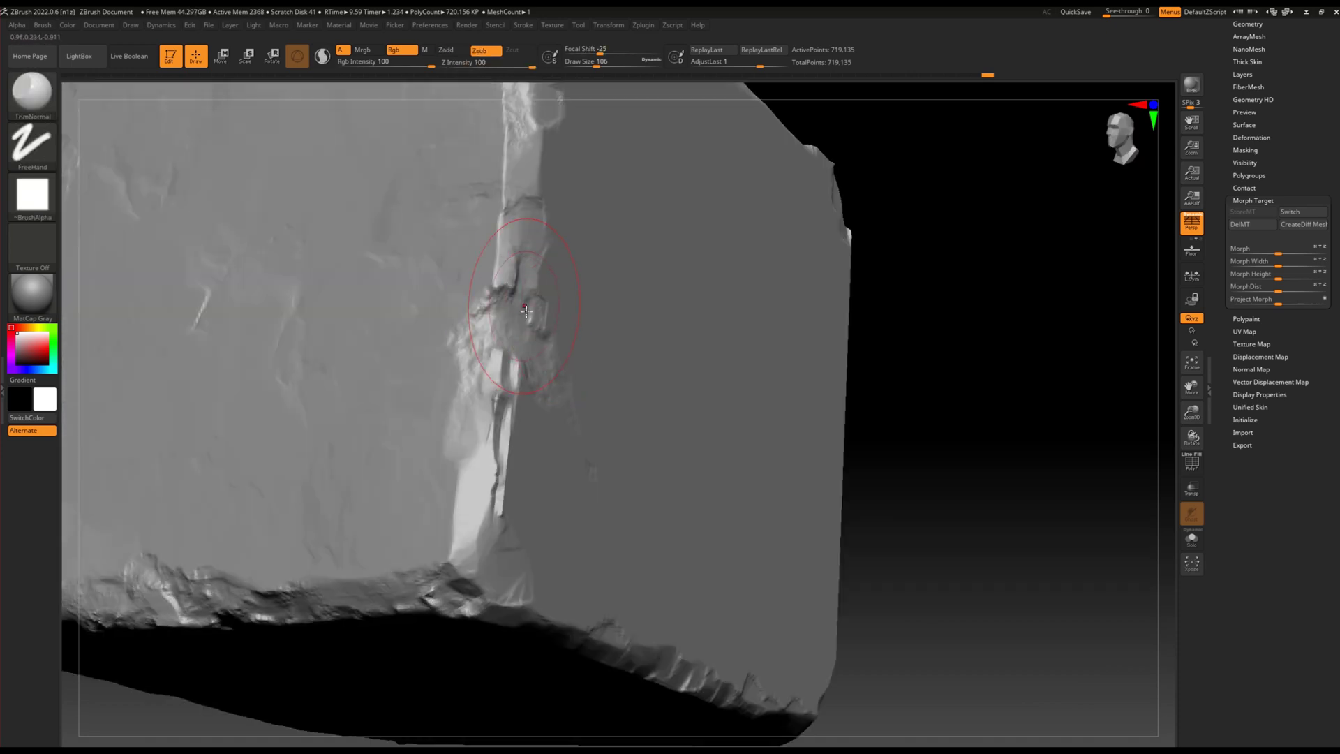
right_click_drag(513, 449, 481, 328)
left_click_drag(447, 293, 488, 342)
mouse_move(489, 342)
right_mouse_down("alt")
mouse_move(577, 386)
mouse_move(499, 486)
right_mouse_up("alt")
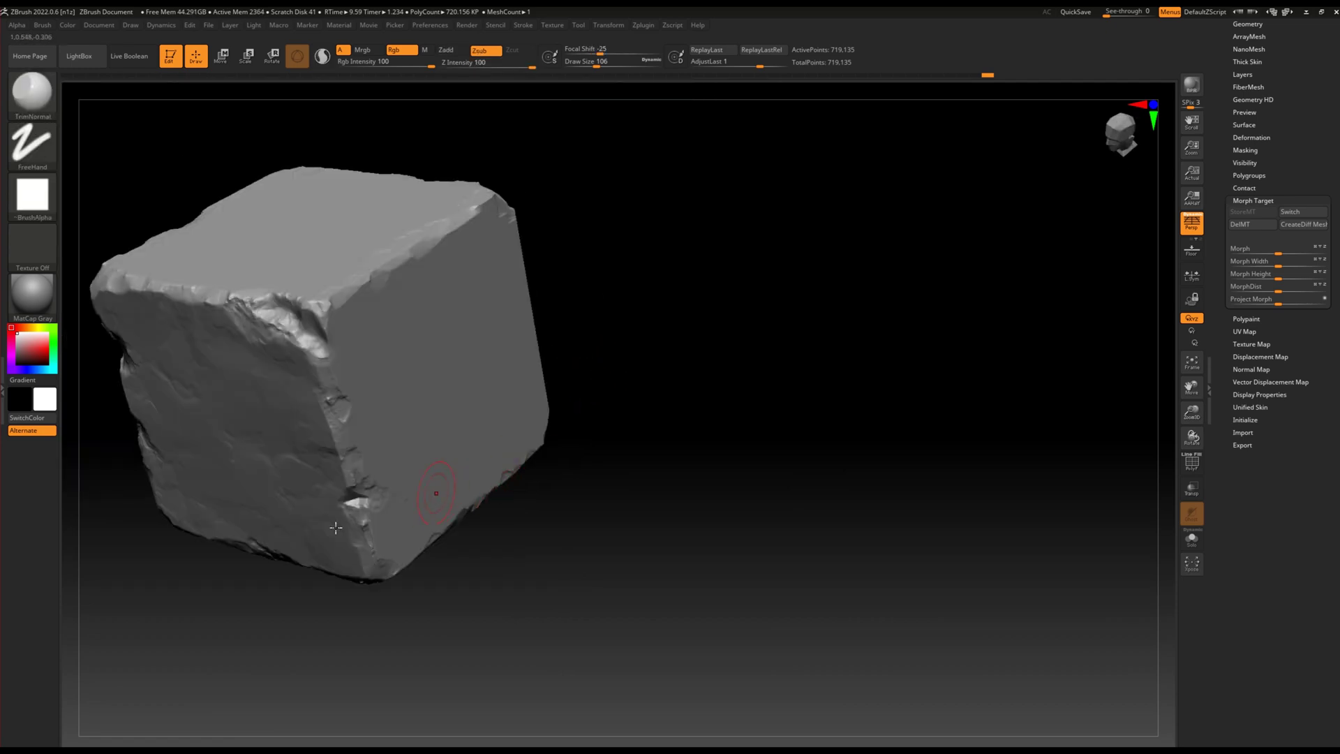
left_click(466, 28)
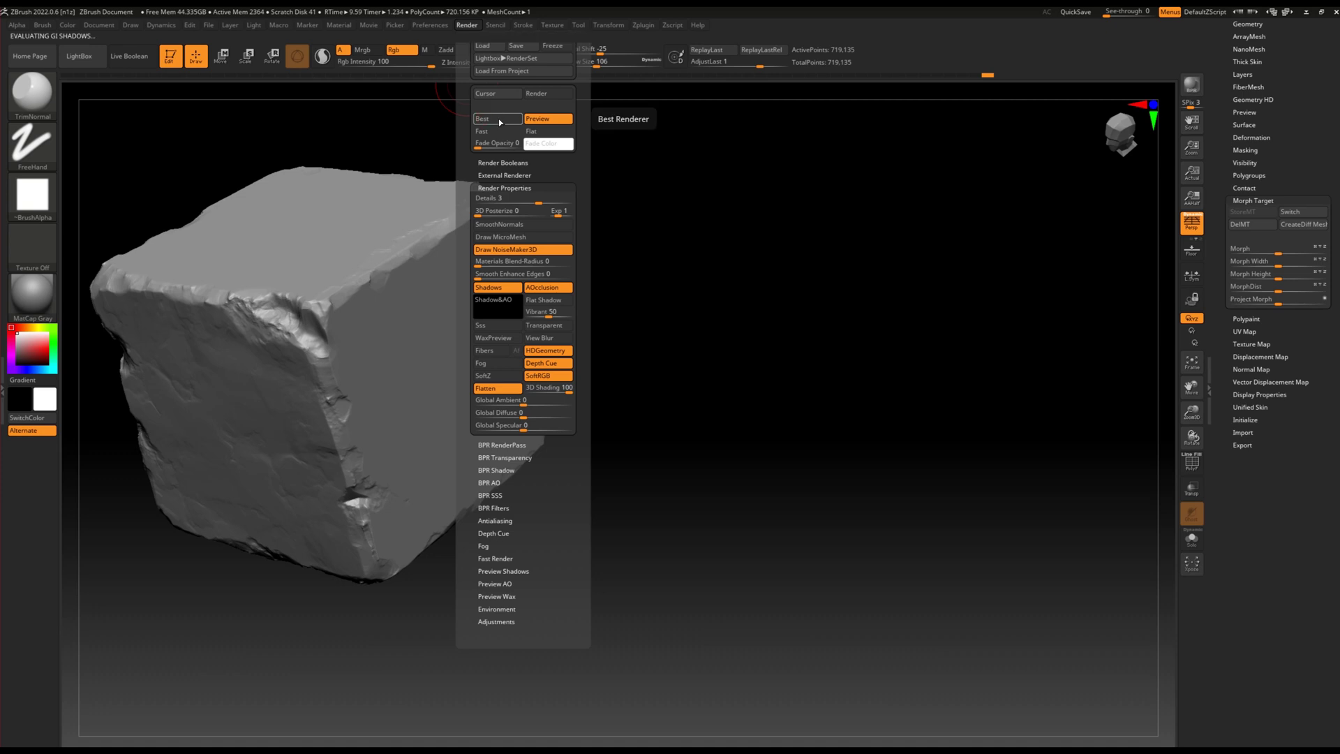
Preview the block with Best rendering and orbit to a straight-on front view.
left_click(499, 119)
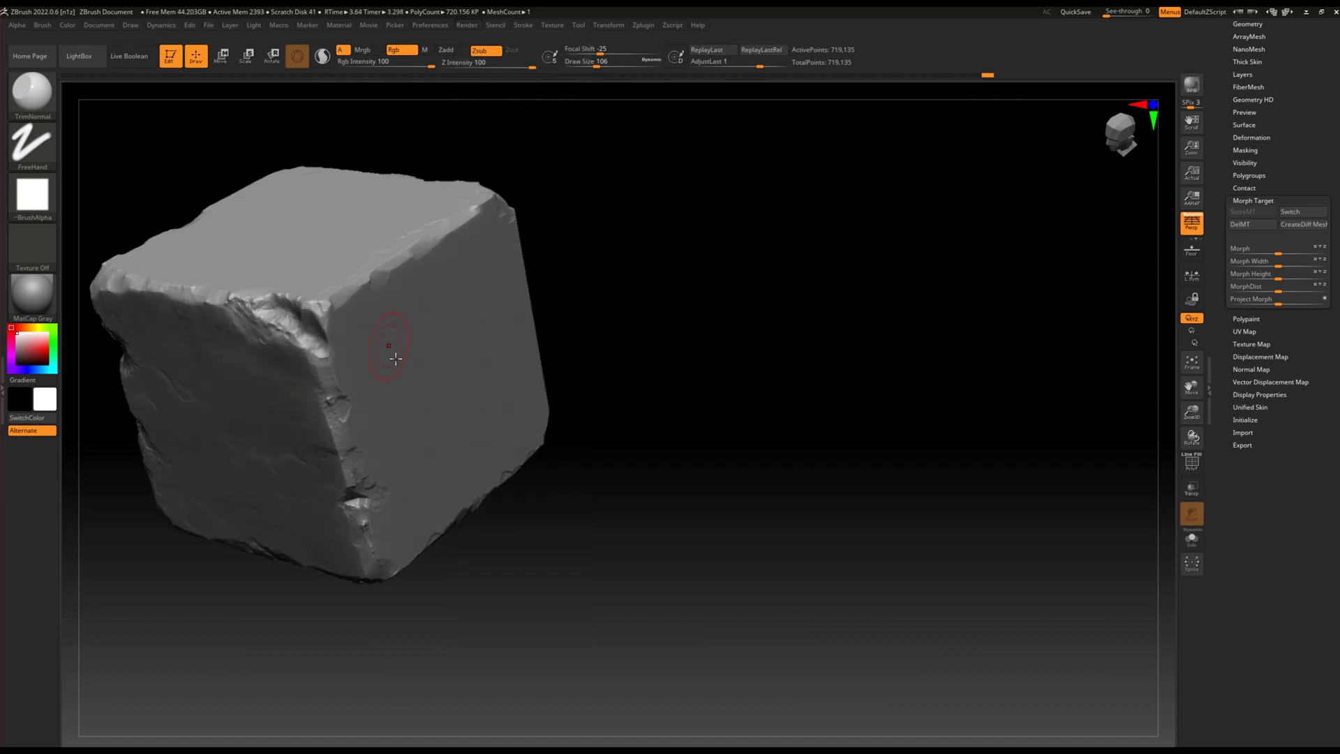
right_click_drag(395, 358, 367, 545)
scroll(351, 419, "up", 5)
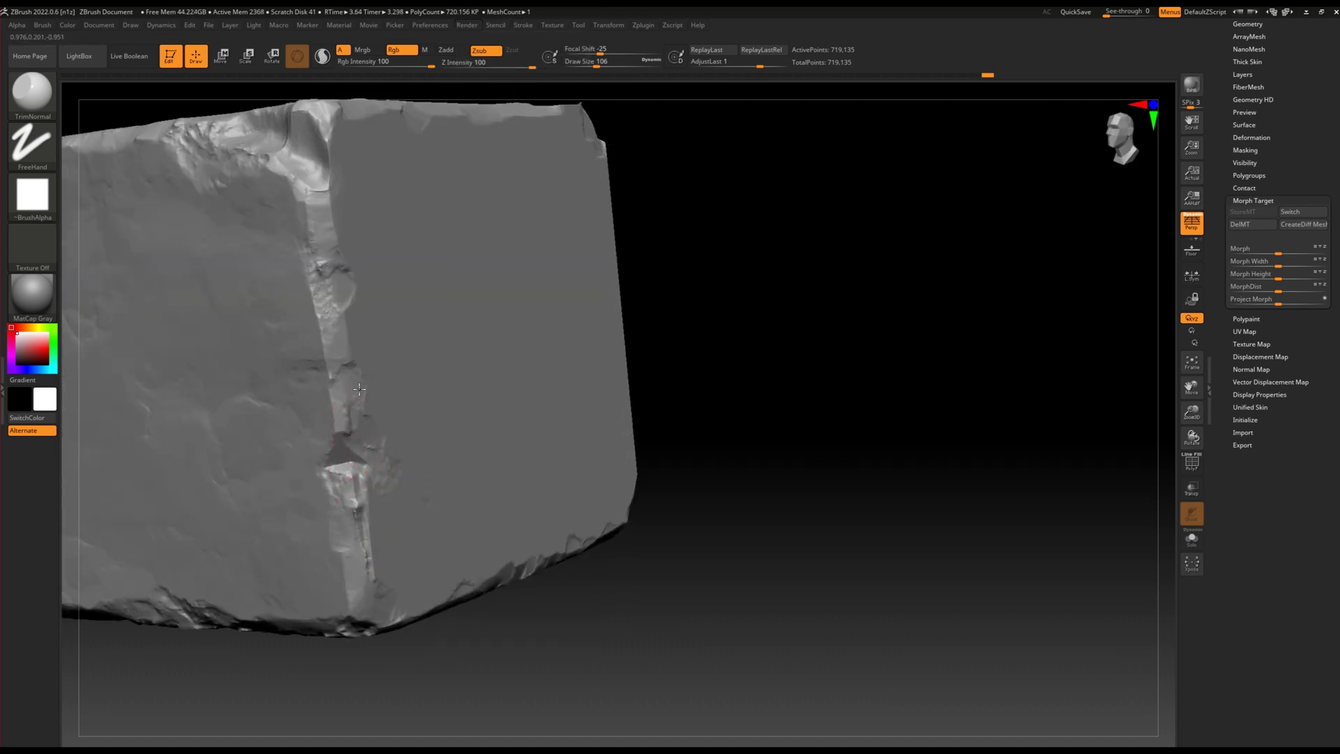
right_click_drag(461, 551, 464, 341)
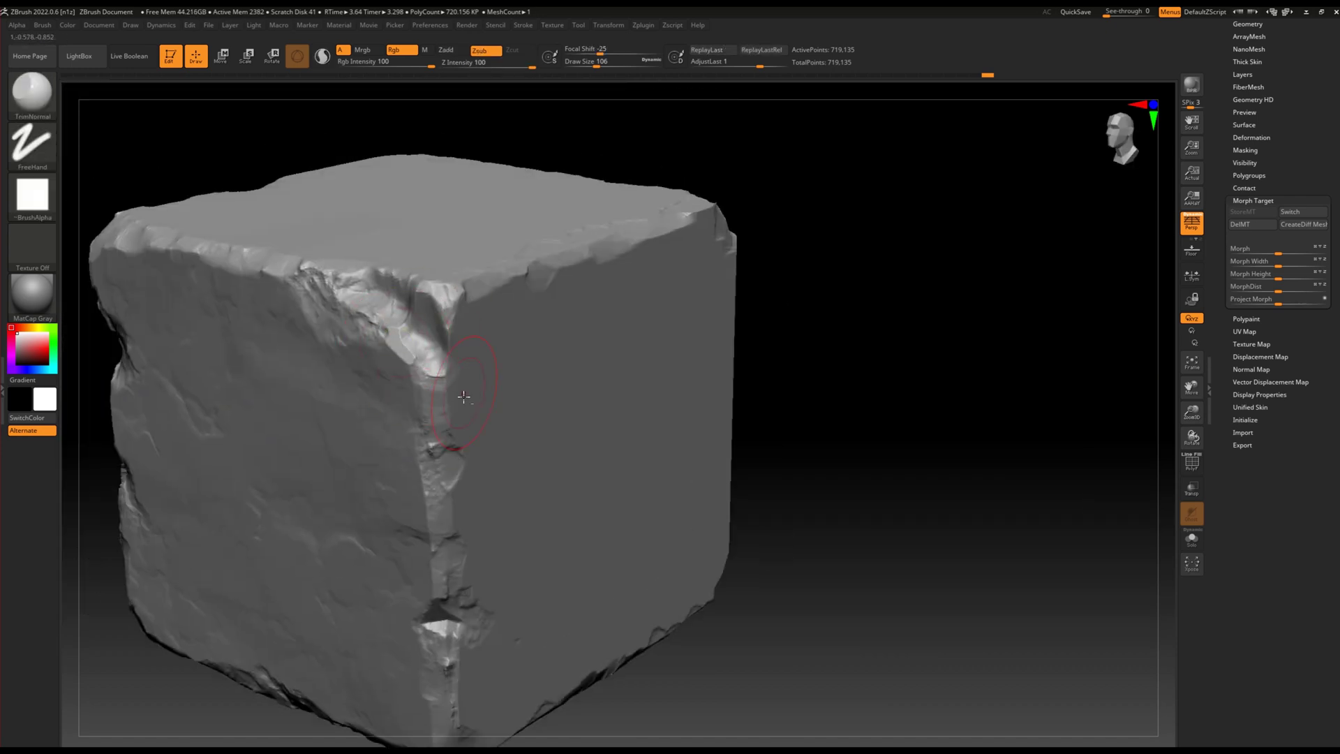
right_click_drag(464, 397, 389, 473, "shift")
scroll(377, 482, "up", 2)
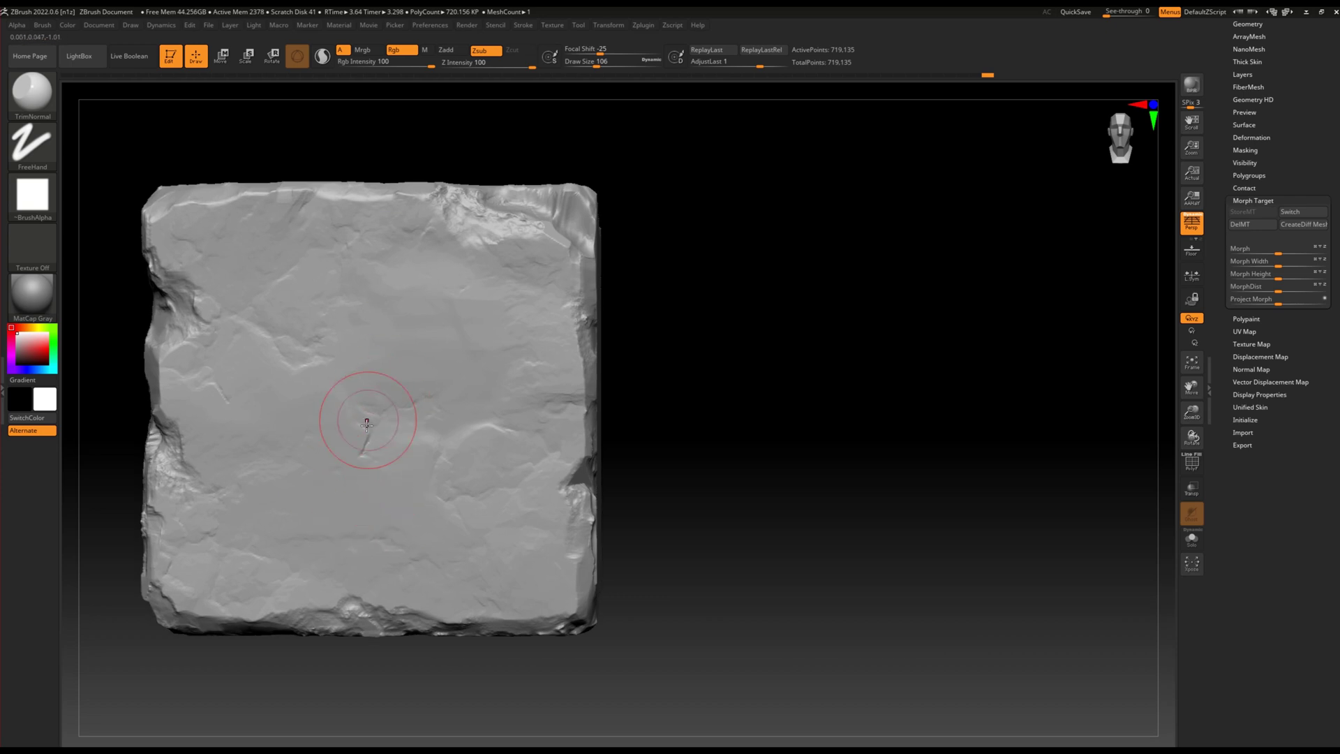
scroll(366, 424, "down", 5)
scroll(405, 453, "up", 3)
Switch to TrimSmoothBorder at Draw Size 158 with the cube framed larger.
key("b")
key("t")
key("s")
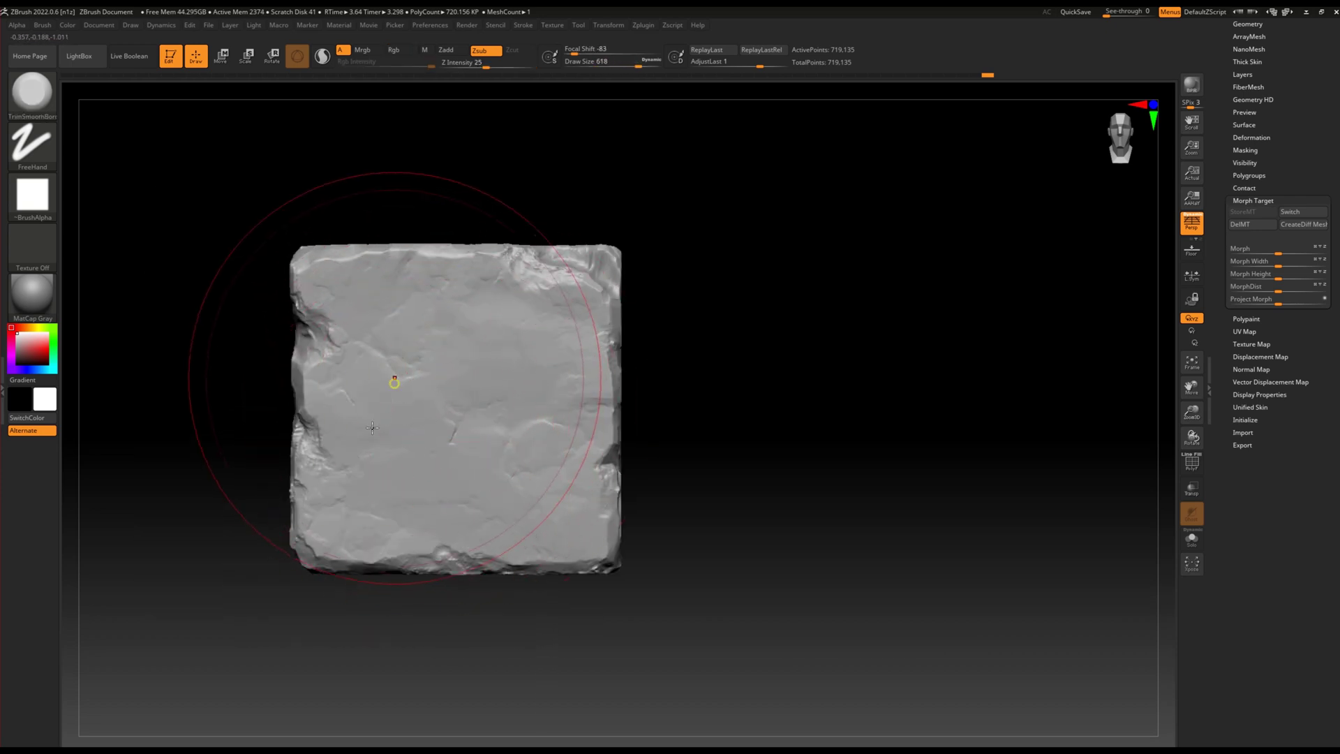
right_click_drag(388, 374, 365, 428)
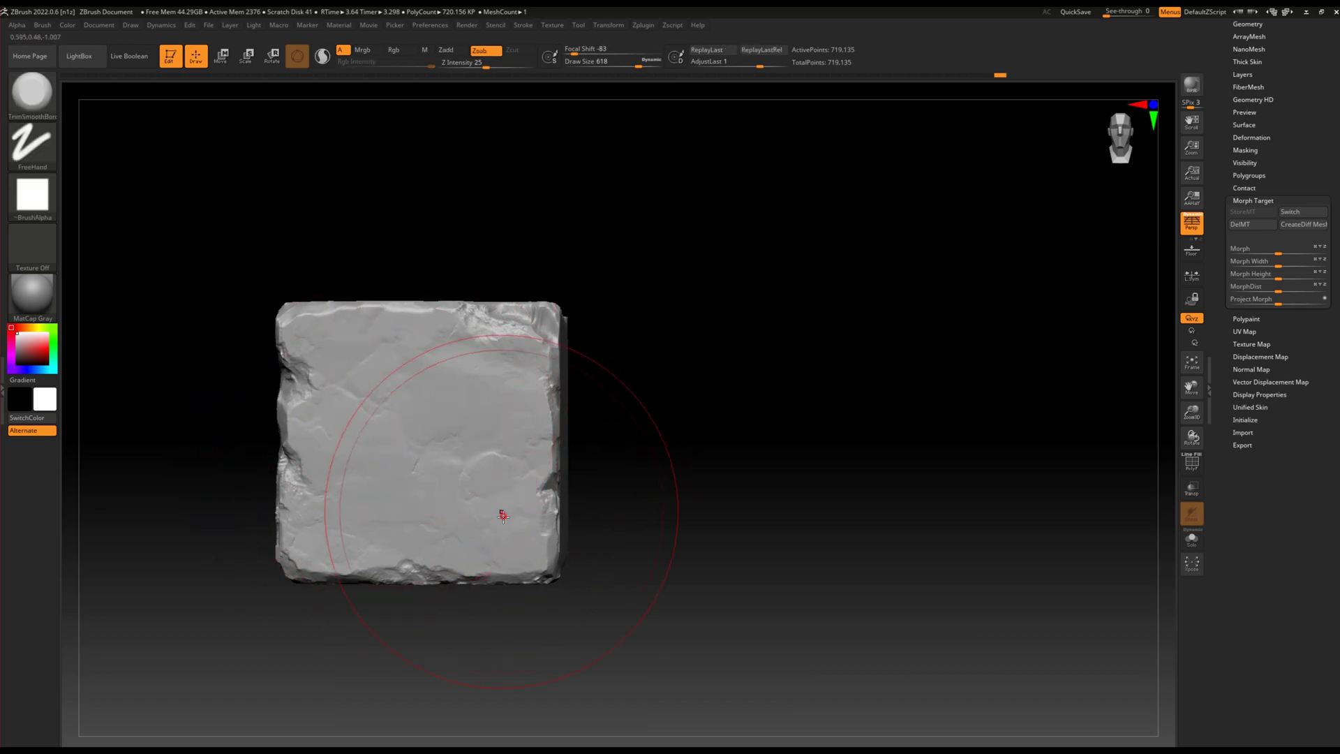
mouse_move(437, 516)
right_mouse_down()
mouse_move(823, 142)
mouse_move(675, 317)
mouse_move(688, 302)
mouse_move(586, 390)
mouse_move(585, 448)
right_mouse_up()
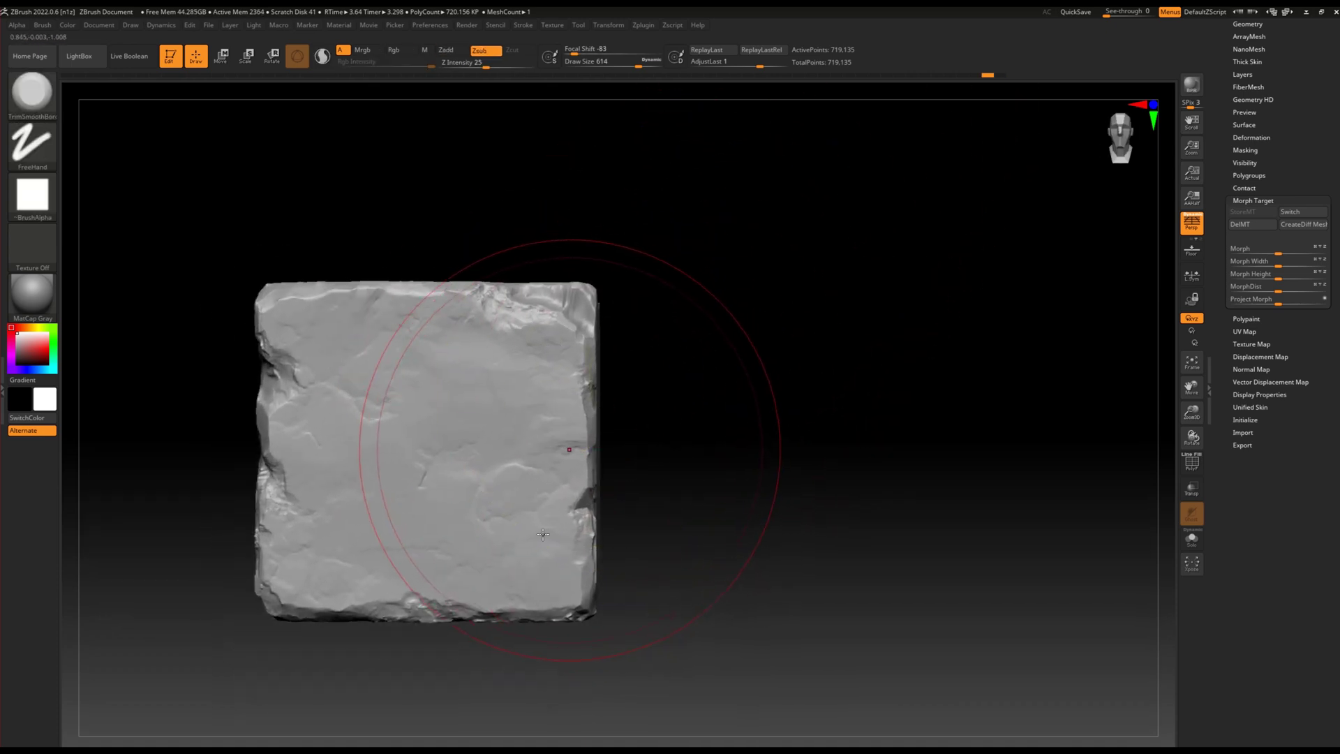
right_click_drag(350, 463, 290, 312, "alt")
key("bracketleft")
key("bracketleft")
key("bracketleft")
Soften the left, upper-middle and lower areas of the front face.
left_click_drag(352, 397, 272, 311)
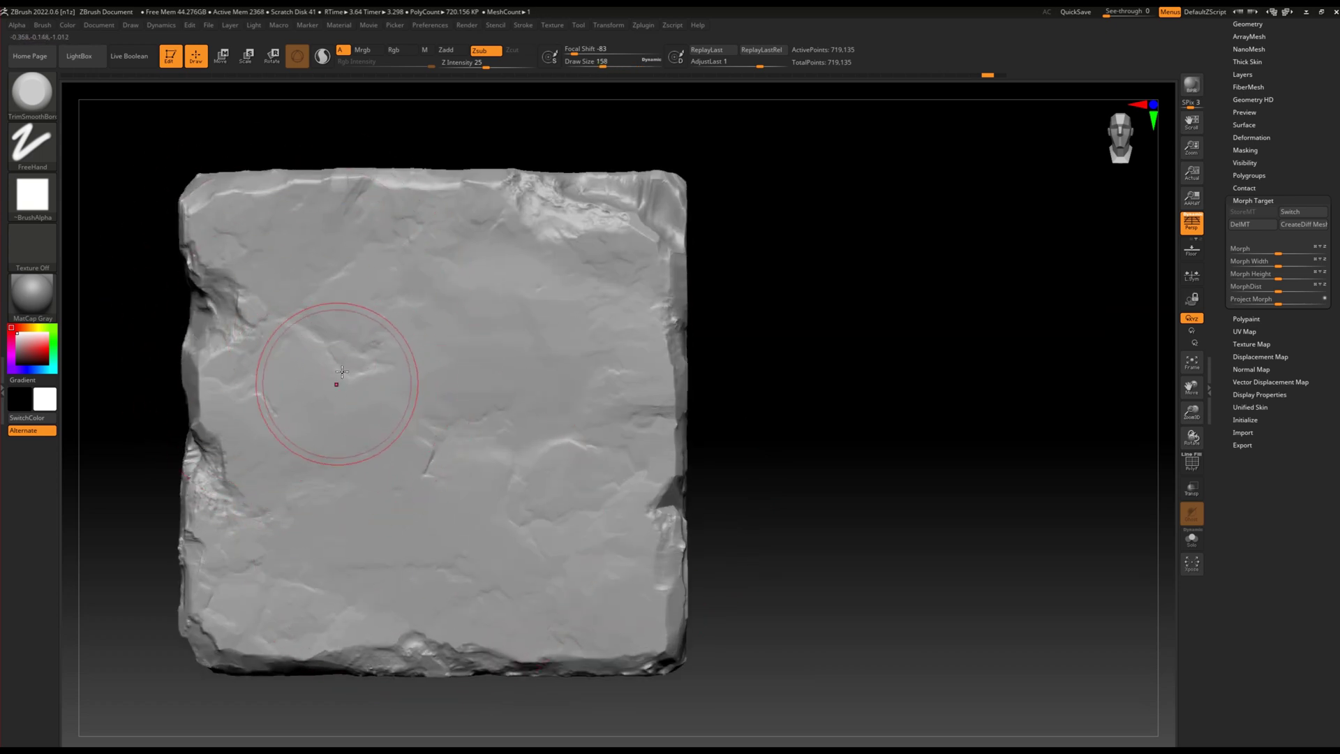
left_click_drag(217, 439, 524, 421)
mouse_move(513, 425)
left_mouse_down()
mouse_move(337, 388)
mouse_move(419, 495)
left_mouse_up()
mouse_move(462, 278)
left_mouse_down()
mouse_move(477, 277)
mouse_move(406, 485)
left_mouse_up()
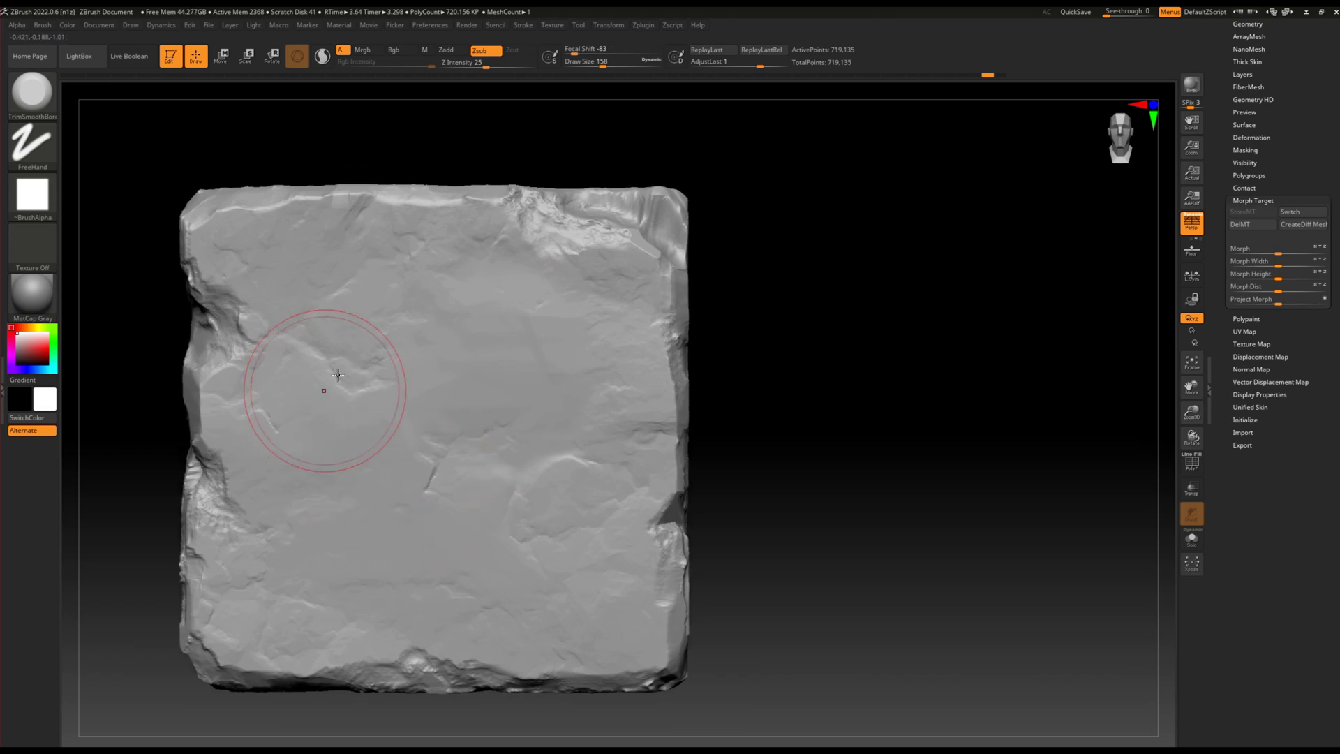
key("comma")
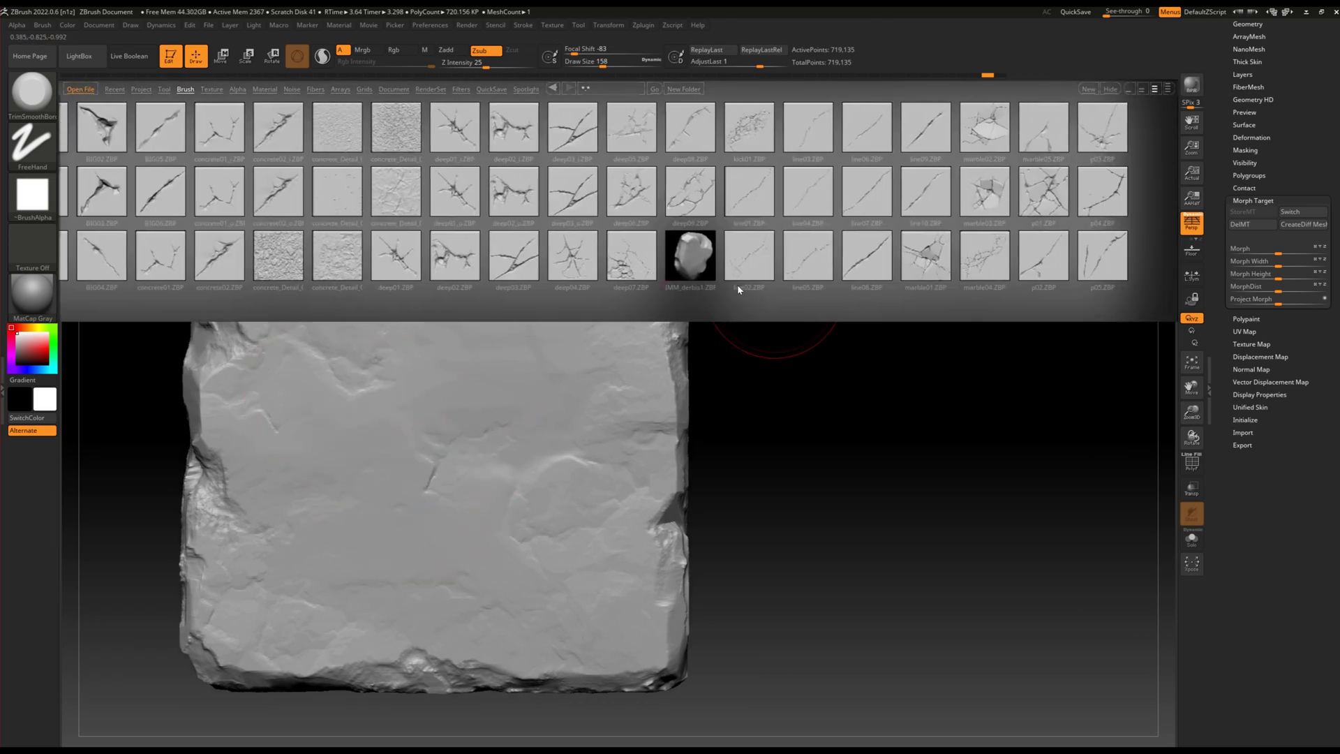
Select the Morph brush, then browse the crack brushes and load shallow15.
key("comma")
key("b")
key("m")
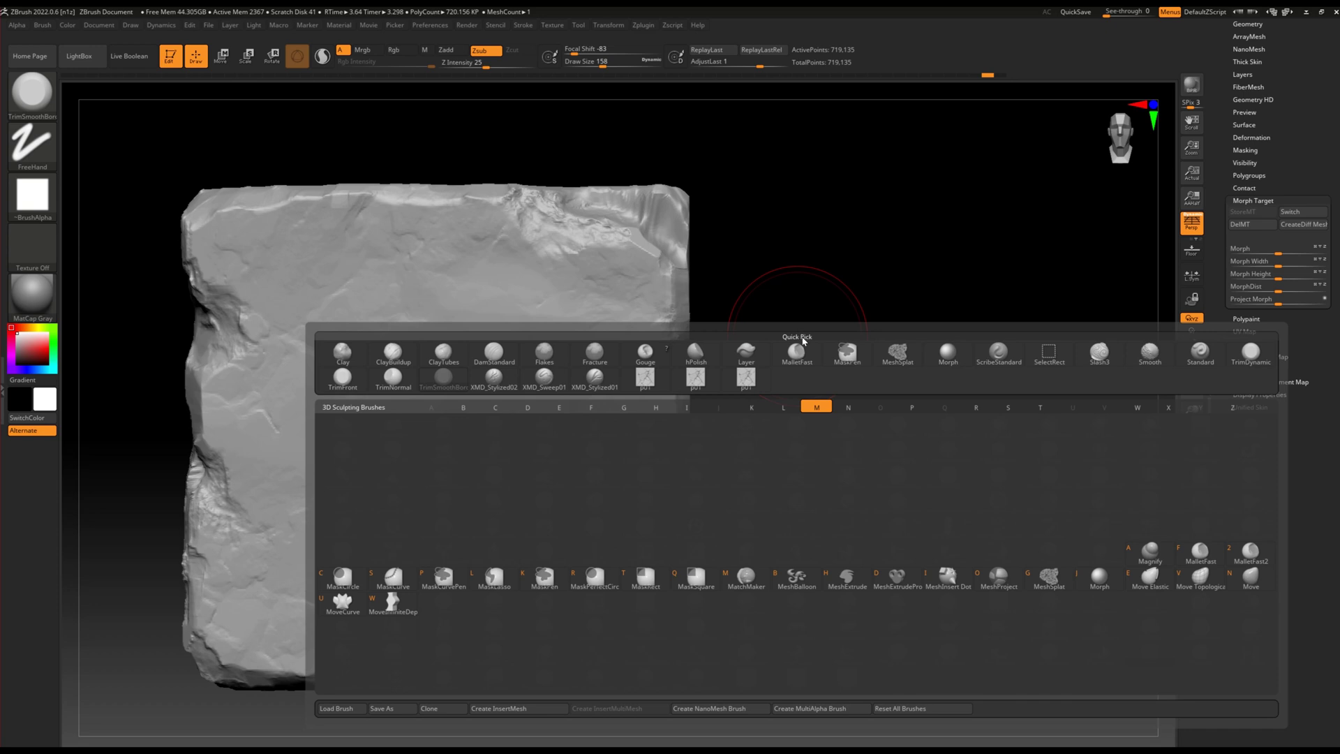
key("o")
key("comma")
left_click_drag(876, 312, 570, 311)
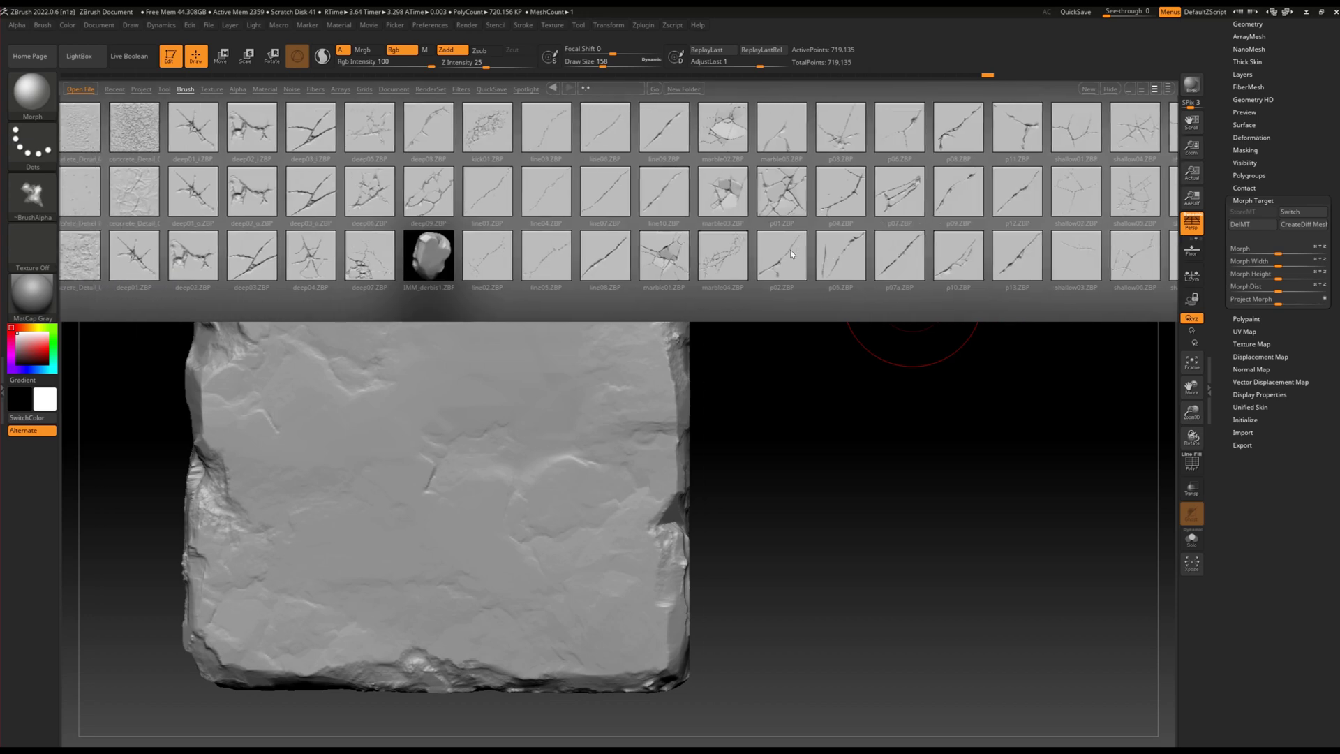
left_click_drag(672, 249, 572, 283)
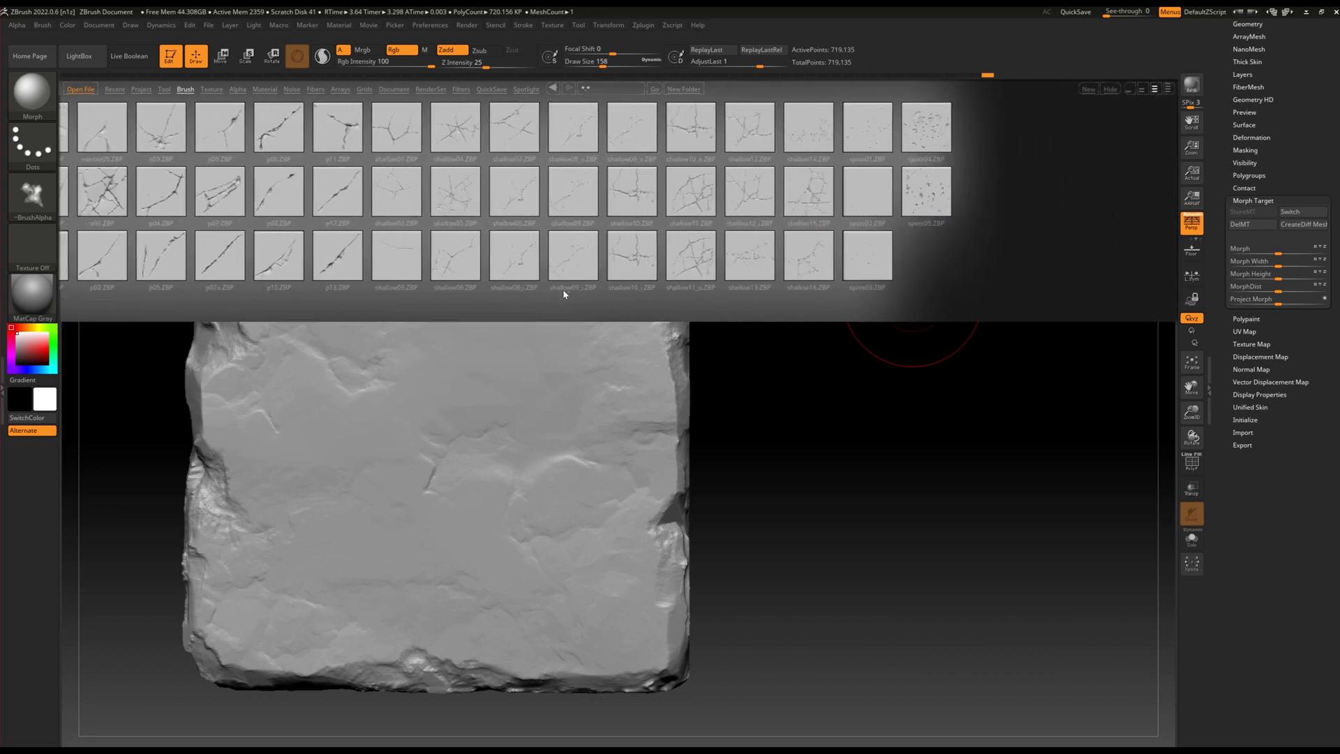
double_click(808, 201)
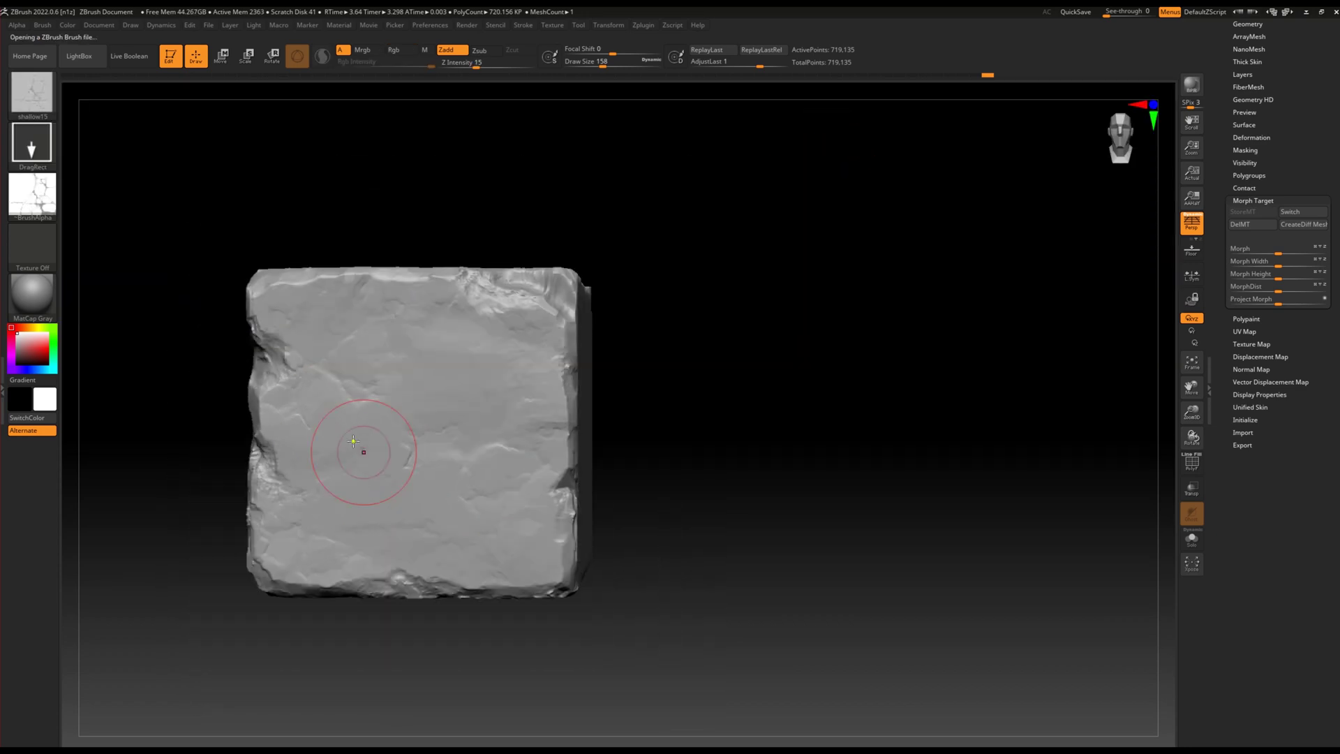
Switch to the Morph brush and refine the long crack across the stone's middle.
scroll(357, 449, "up", 2)
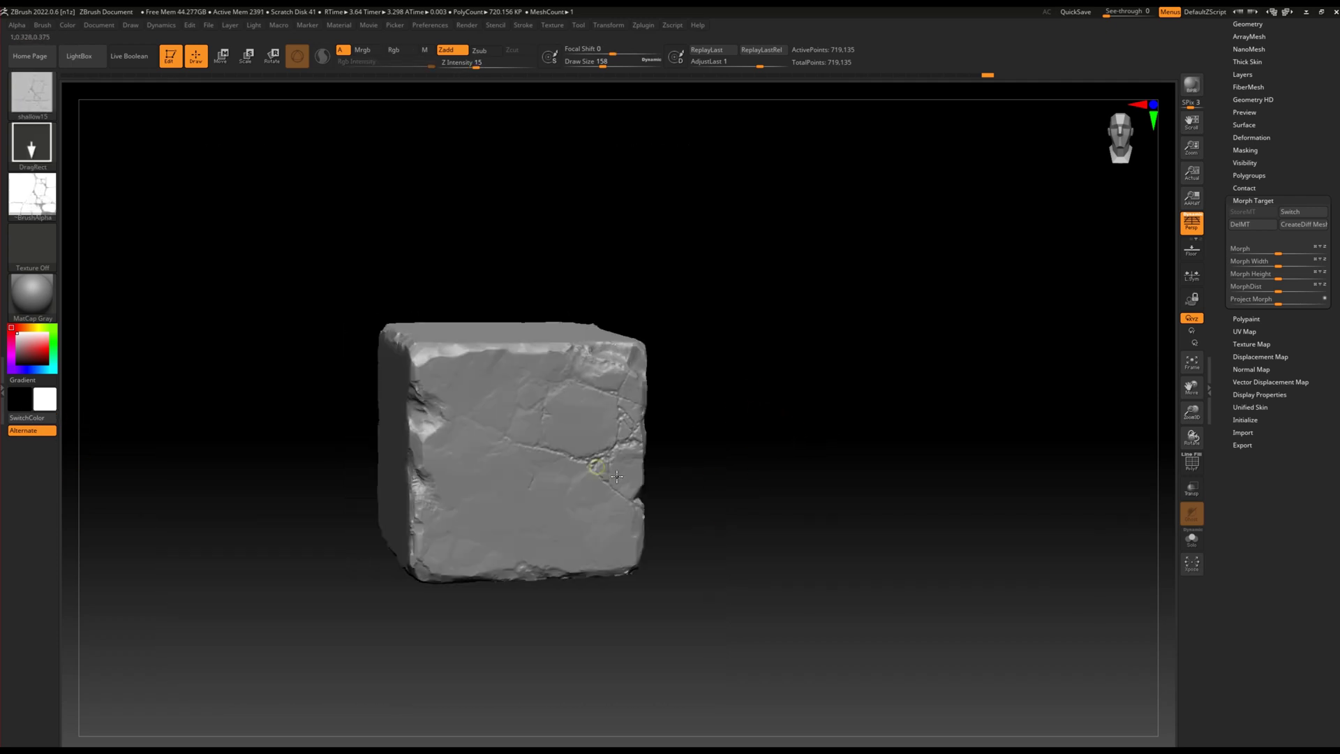
left_click_drag(600, 475, 370, 236)
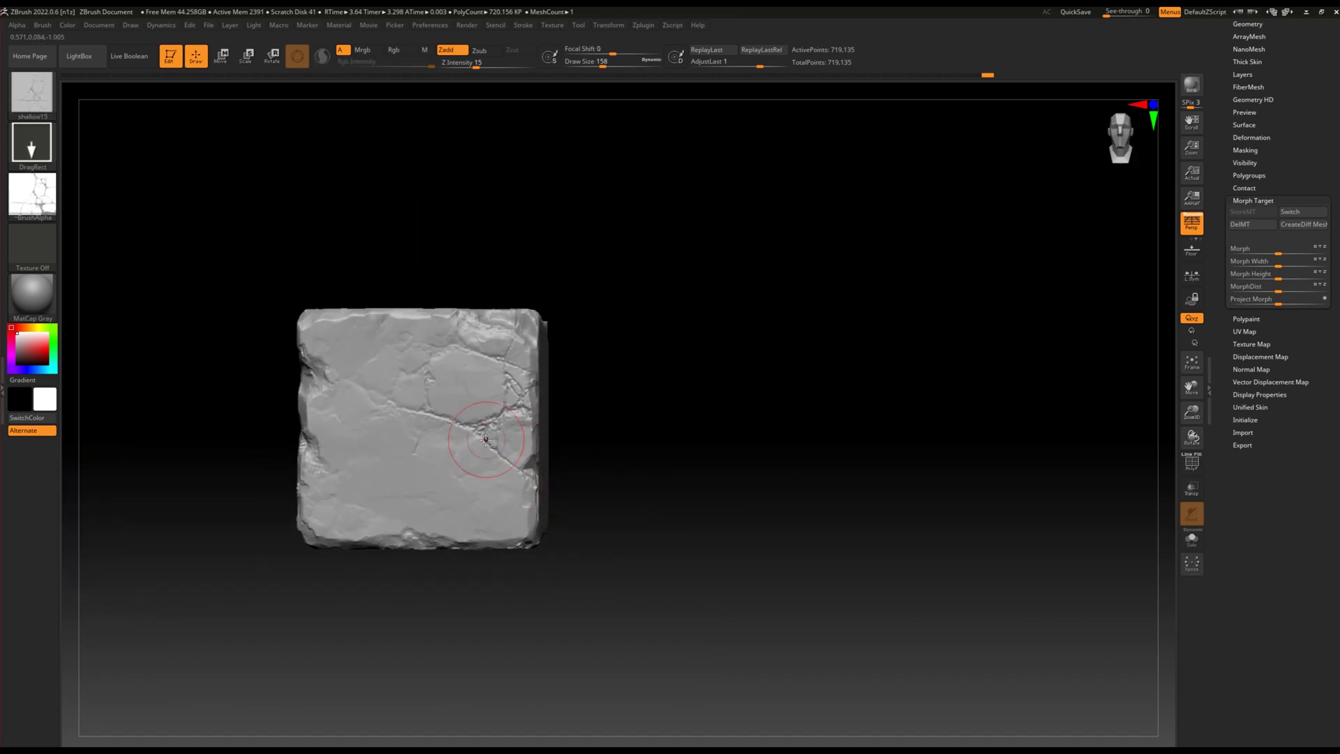
key("b")
left_click(578, 417)
left_click(33, 195)
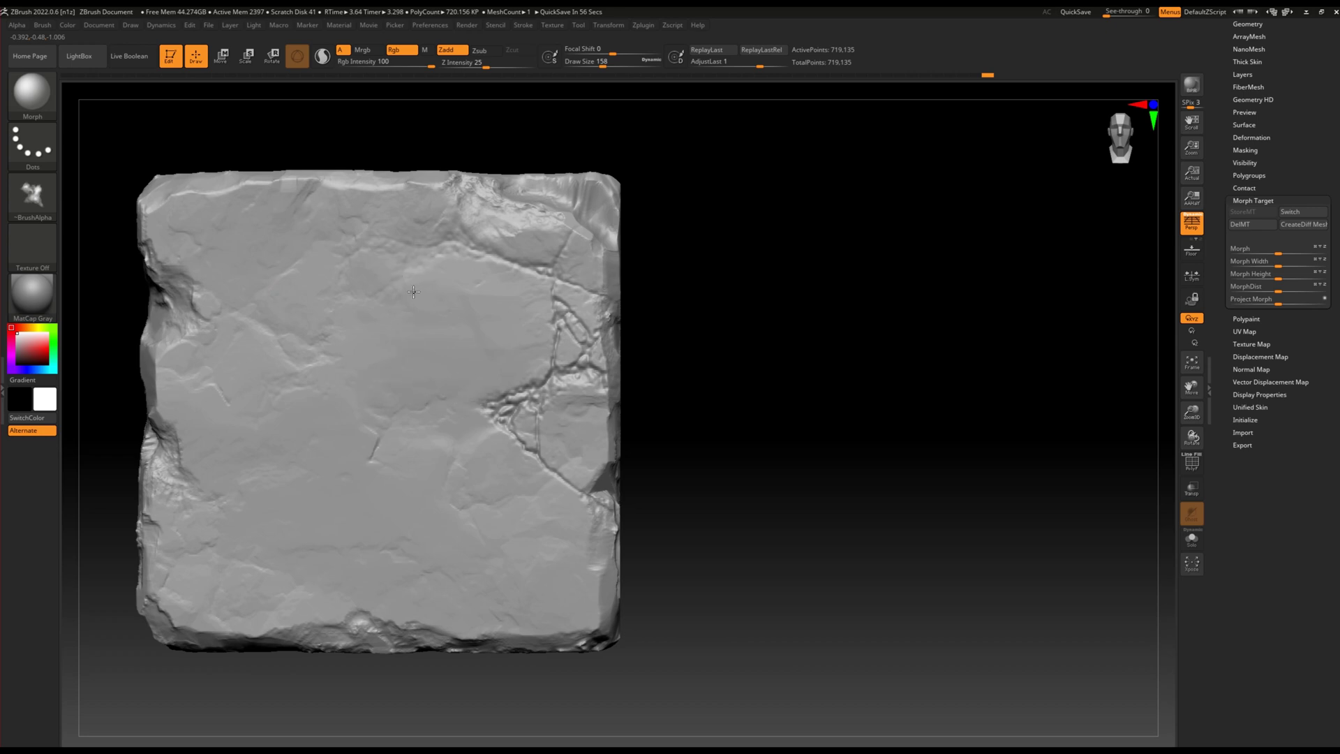
scroll(415, 418, "down", 3)
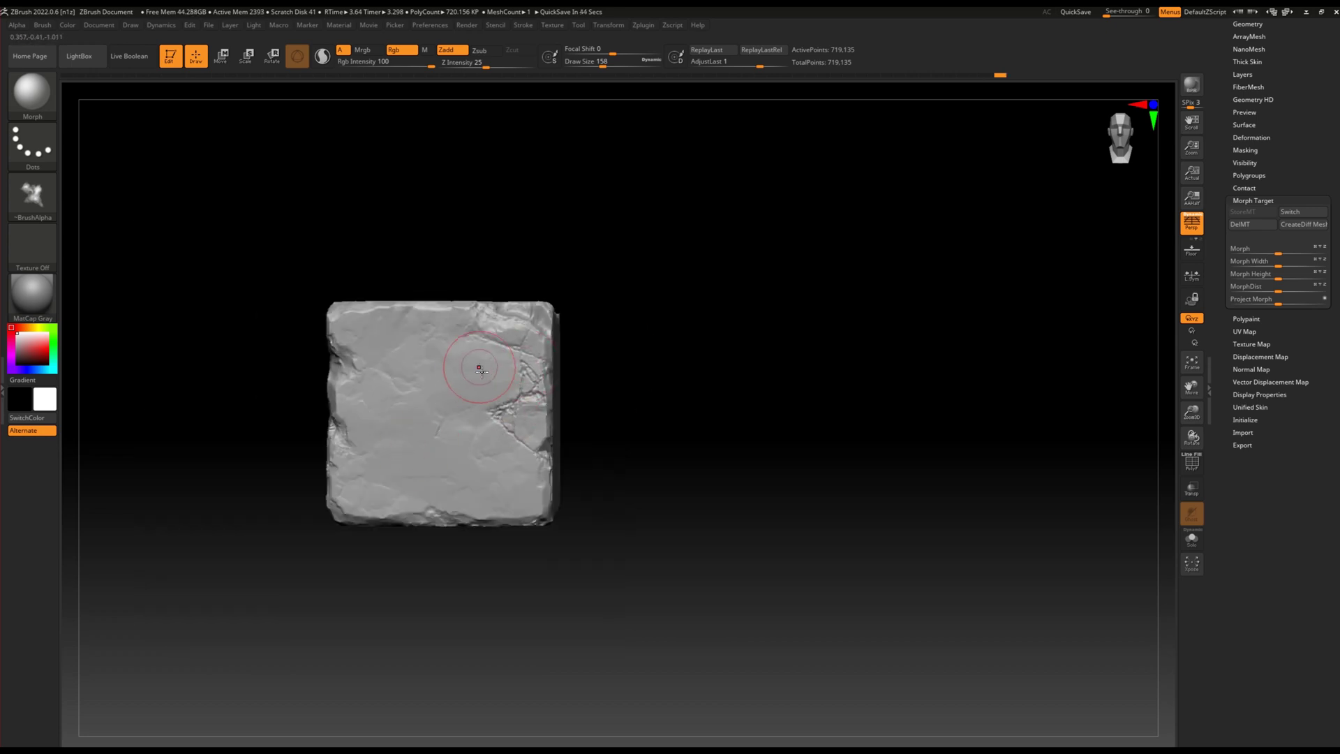
left_click_drag(314, 446, 509, 463)
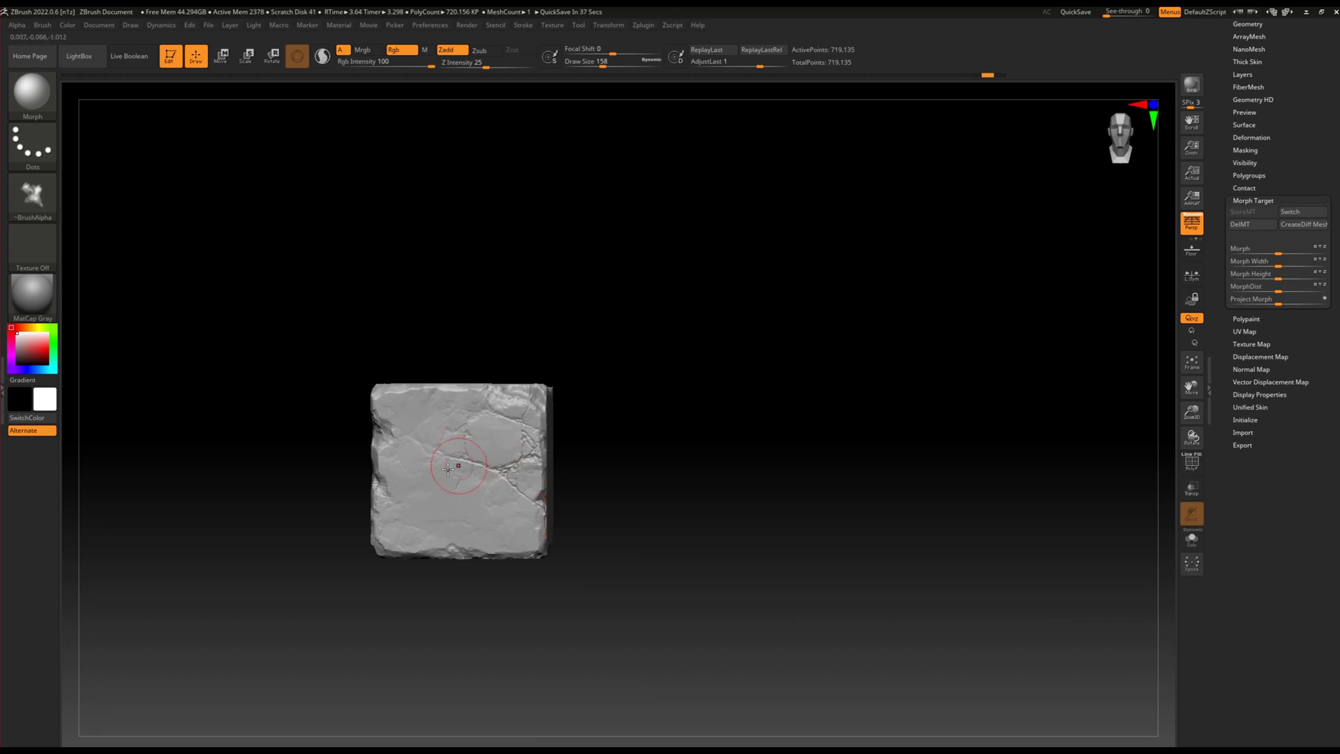
scroll(454, 527, "up", 2)
scroll(487, 506, "up", 2)
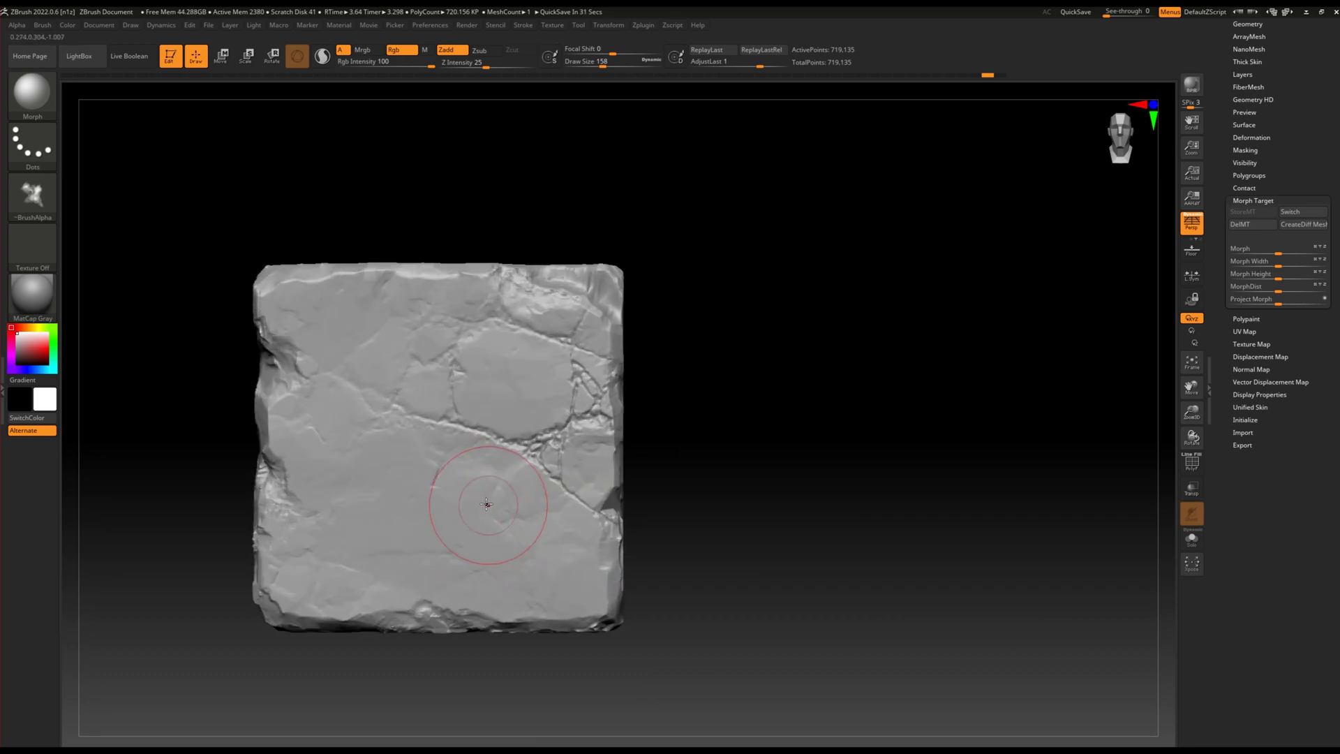
Try the ClayTubes, DamStandard and Standard brushes, setting the stroke type to DragRect.
key("b")
key("c")
key("t")
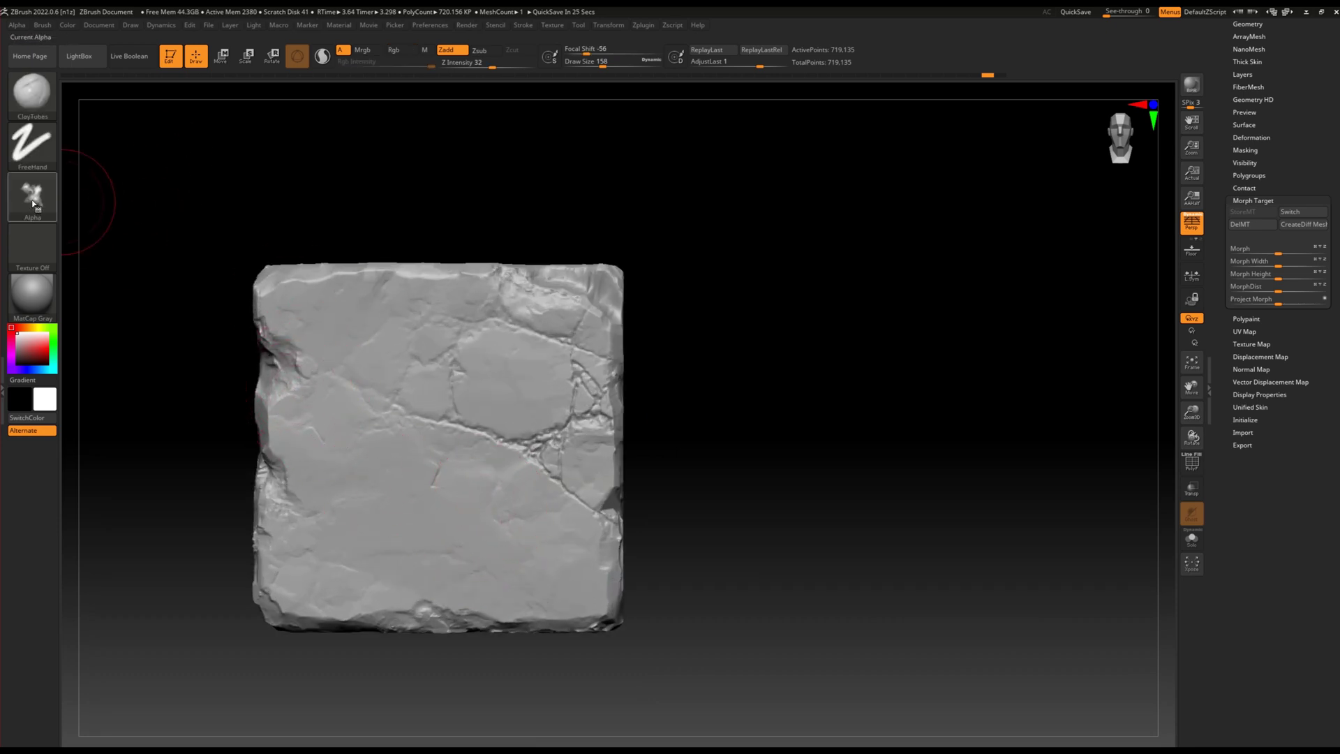
key("b")
key("d")
key("s")
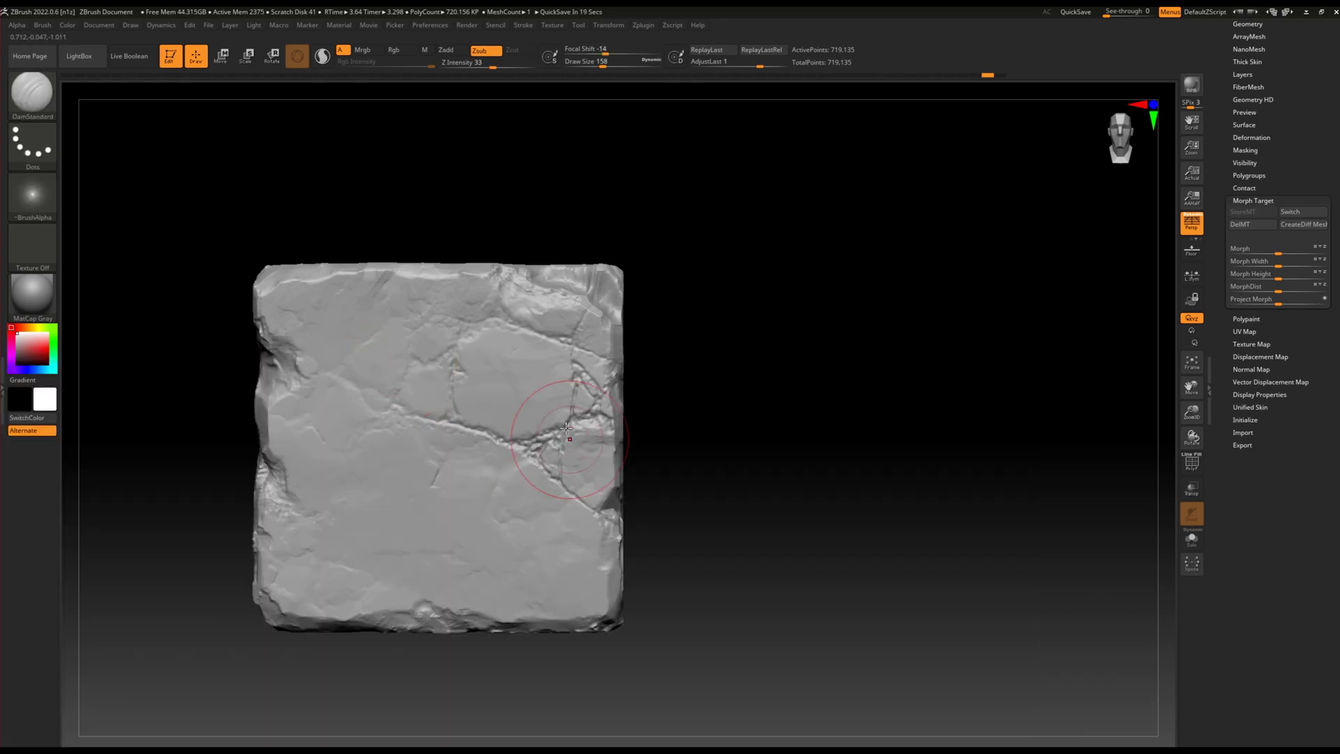
scroll(568, 433, "up", 2)
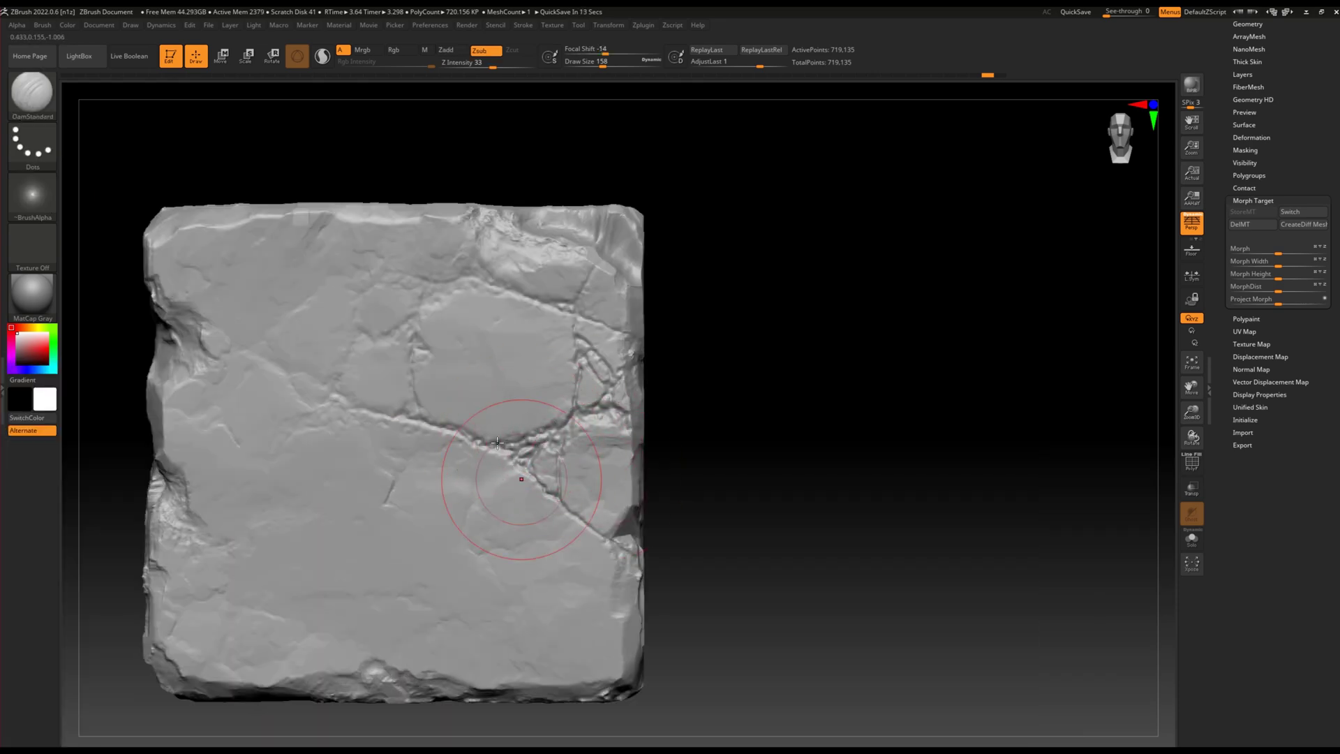
scroll(532, 439, "down", 2)
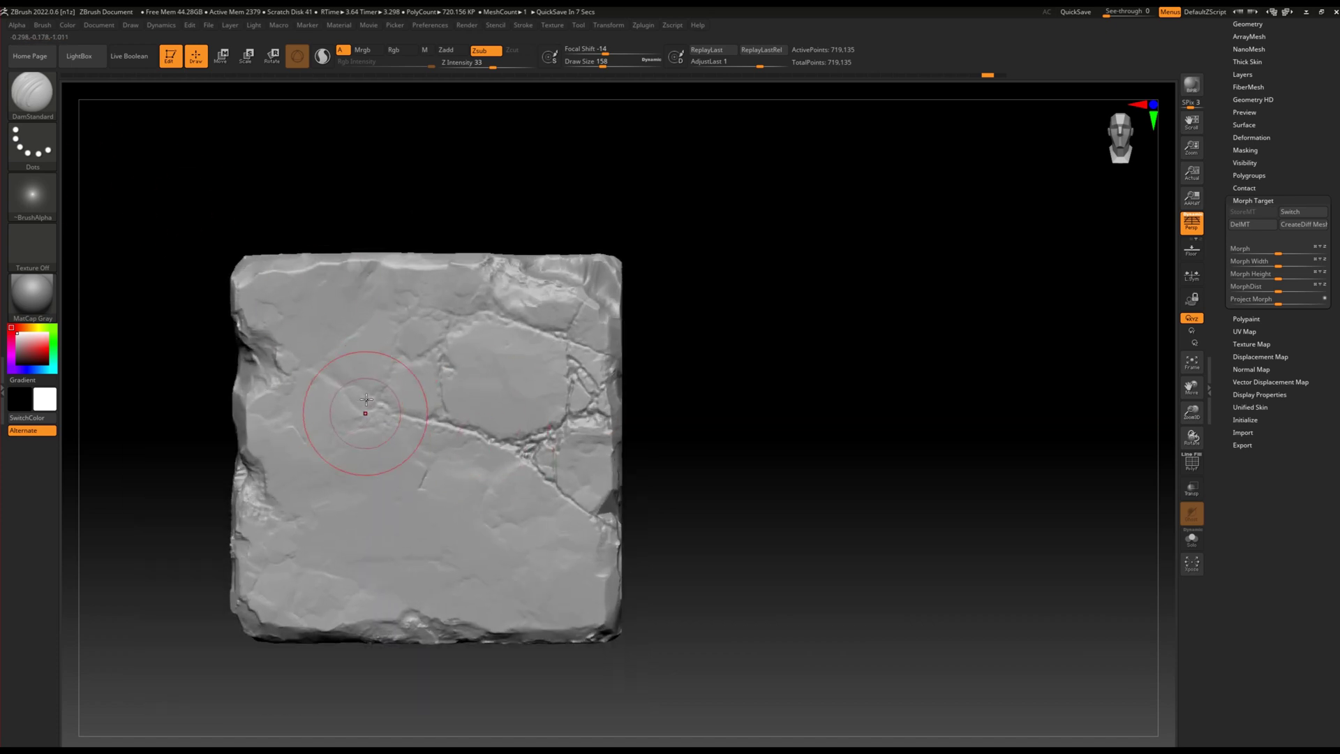
key("b")
key("s")
key("t")
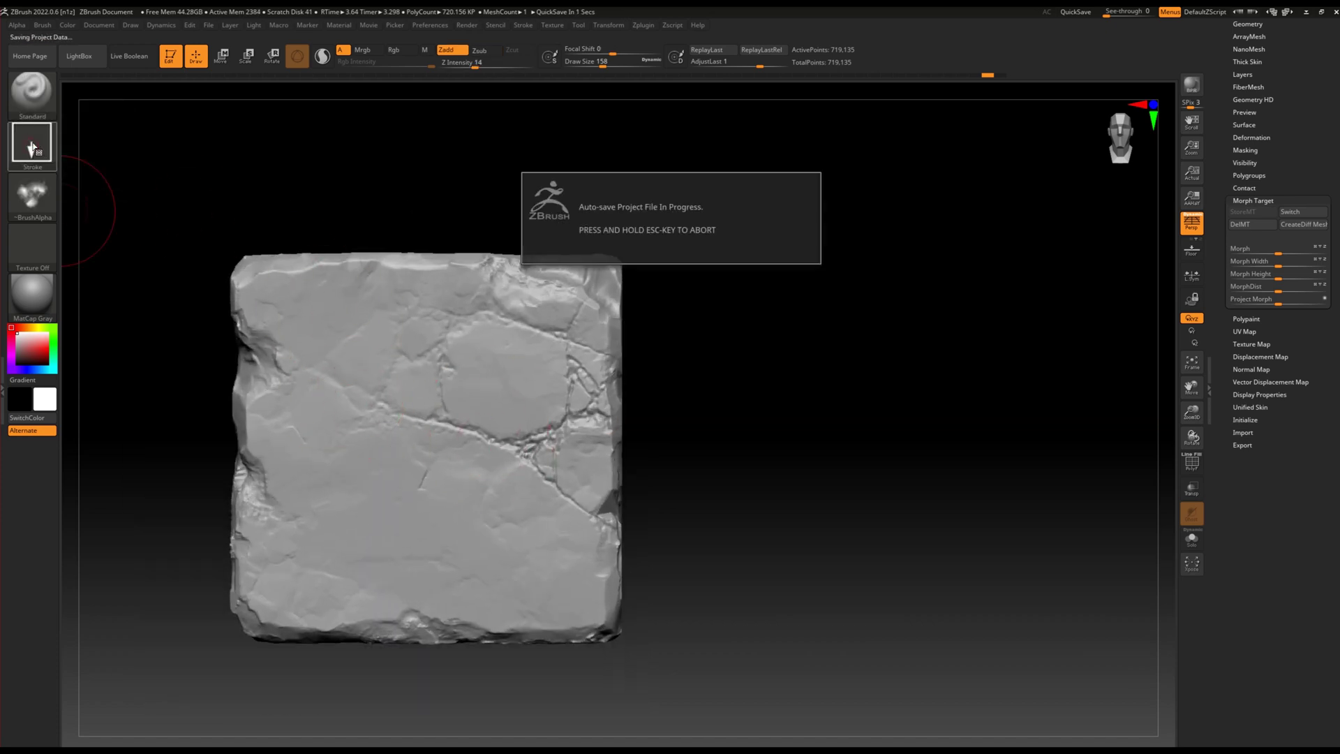
left_click(36, 148)
left_click(95, 148)
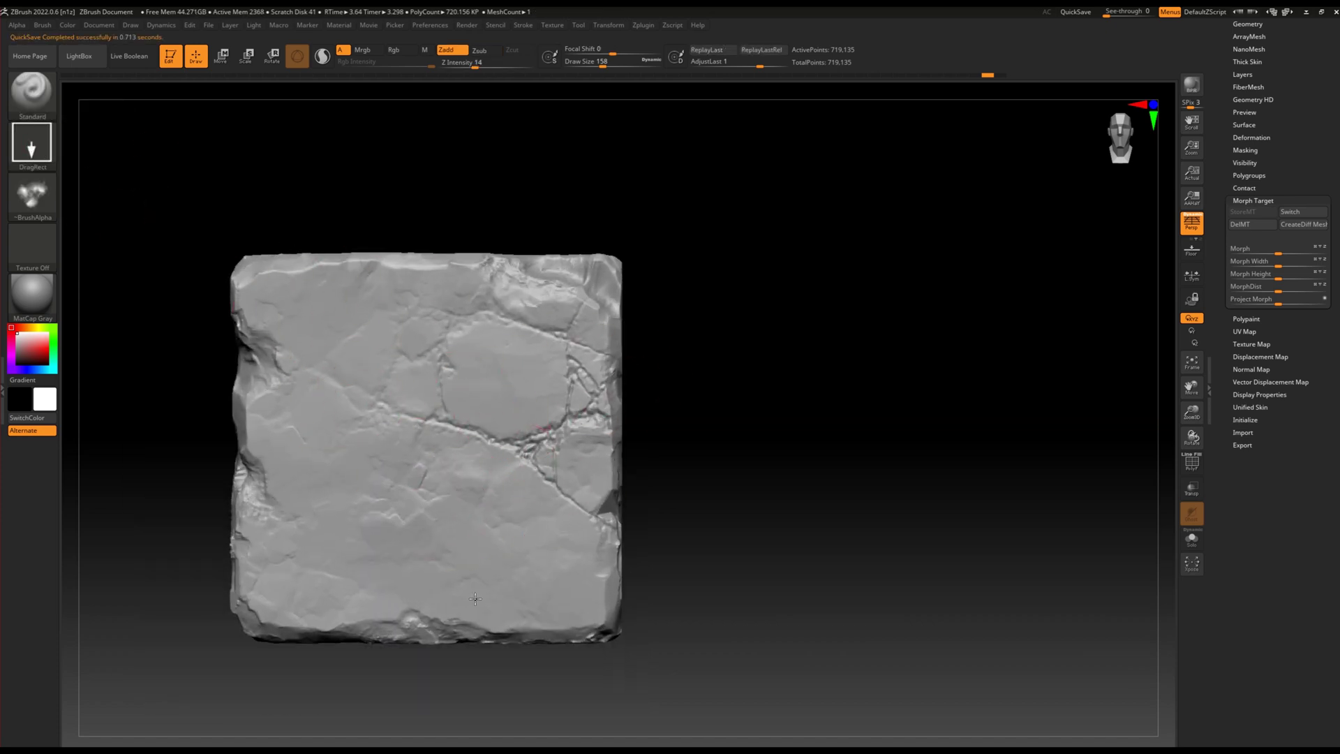
Bring up the quick brush settings and toggle smoothing while adjusting the zoom.
scroll(488, 425, "up", 2)
key("space")
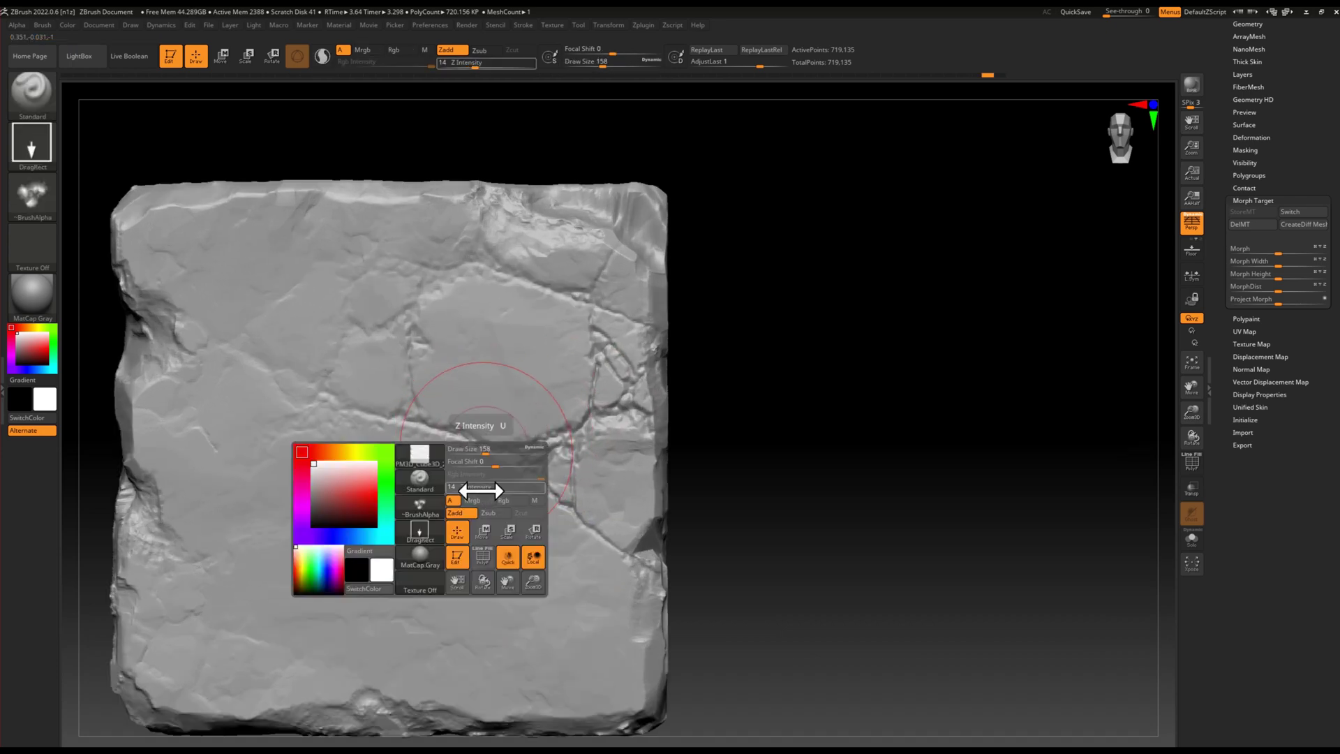
key("shift")
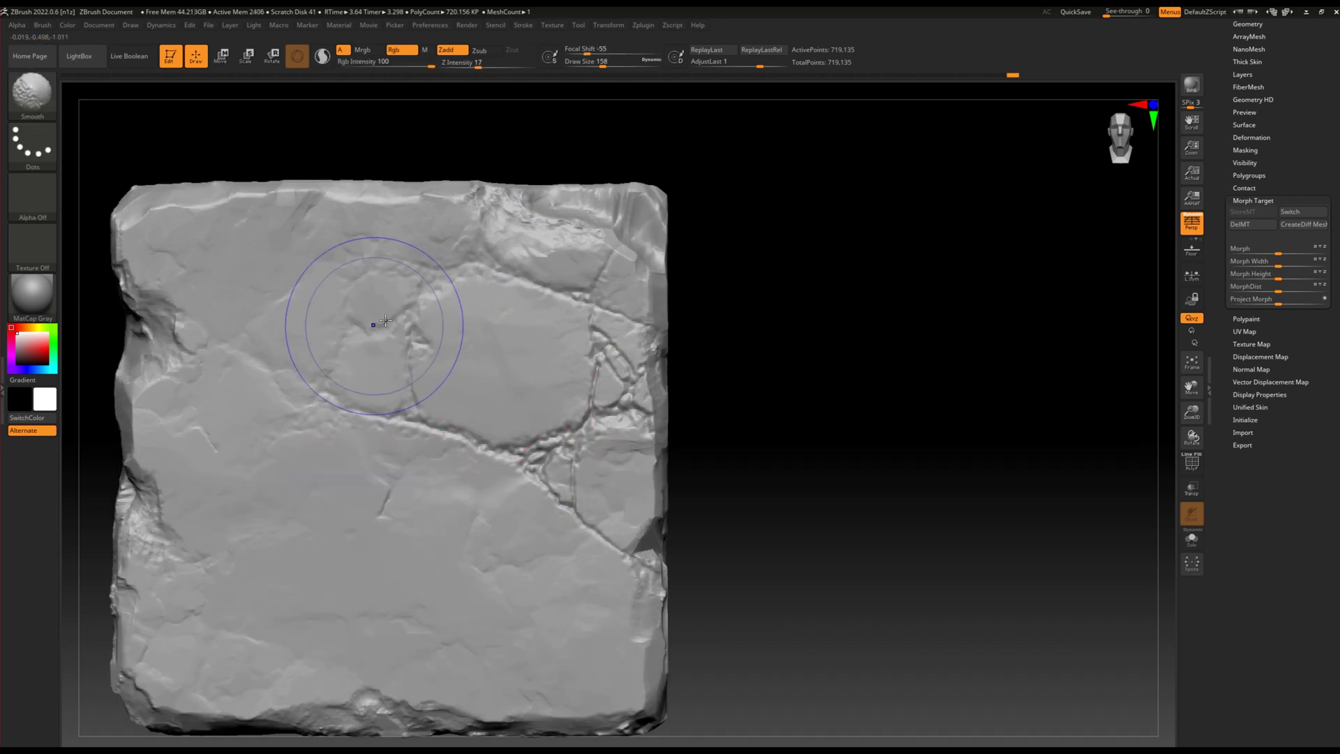
scroll(353, 443, "down", 3)
scroll(459, 549, "up", 4)
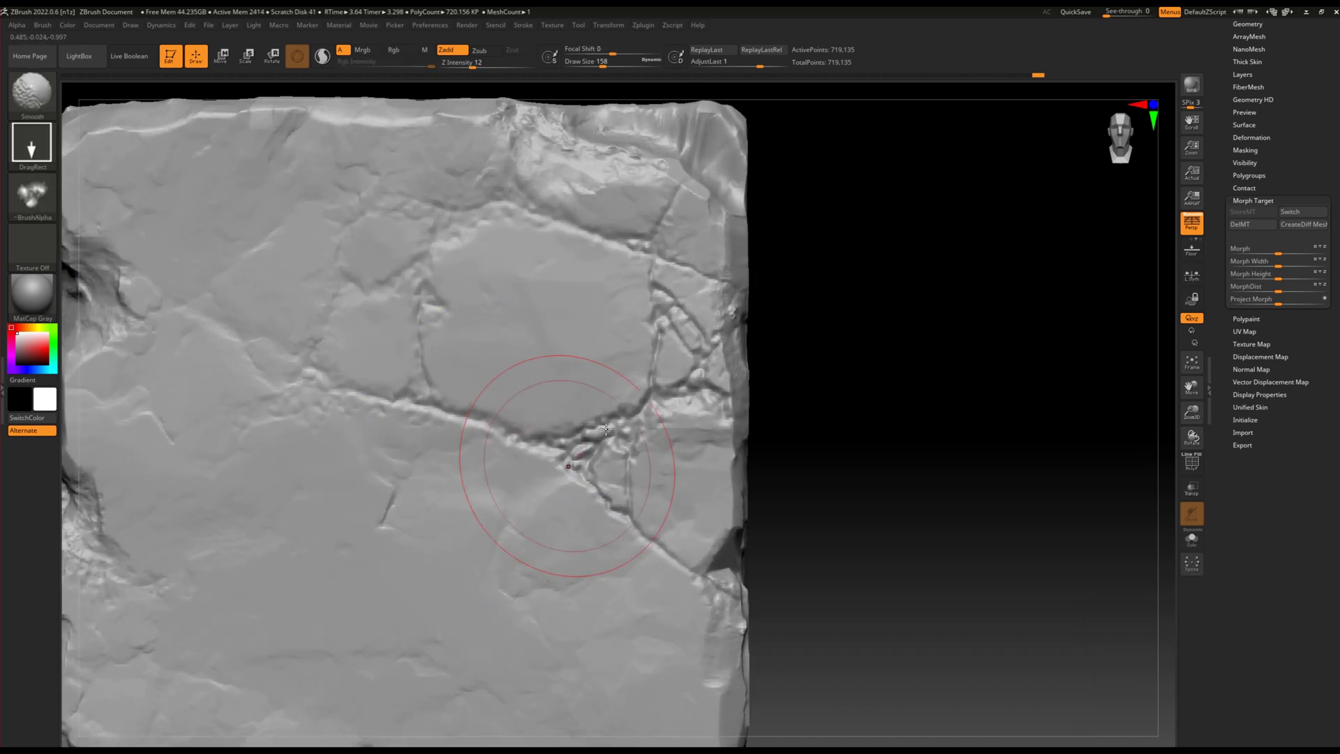
scroll(571, 491, "down", 3)
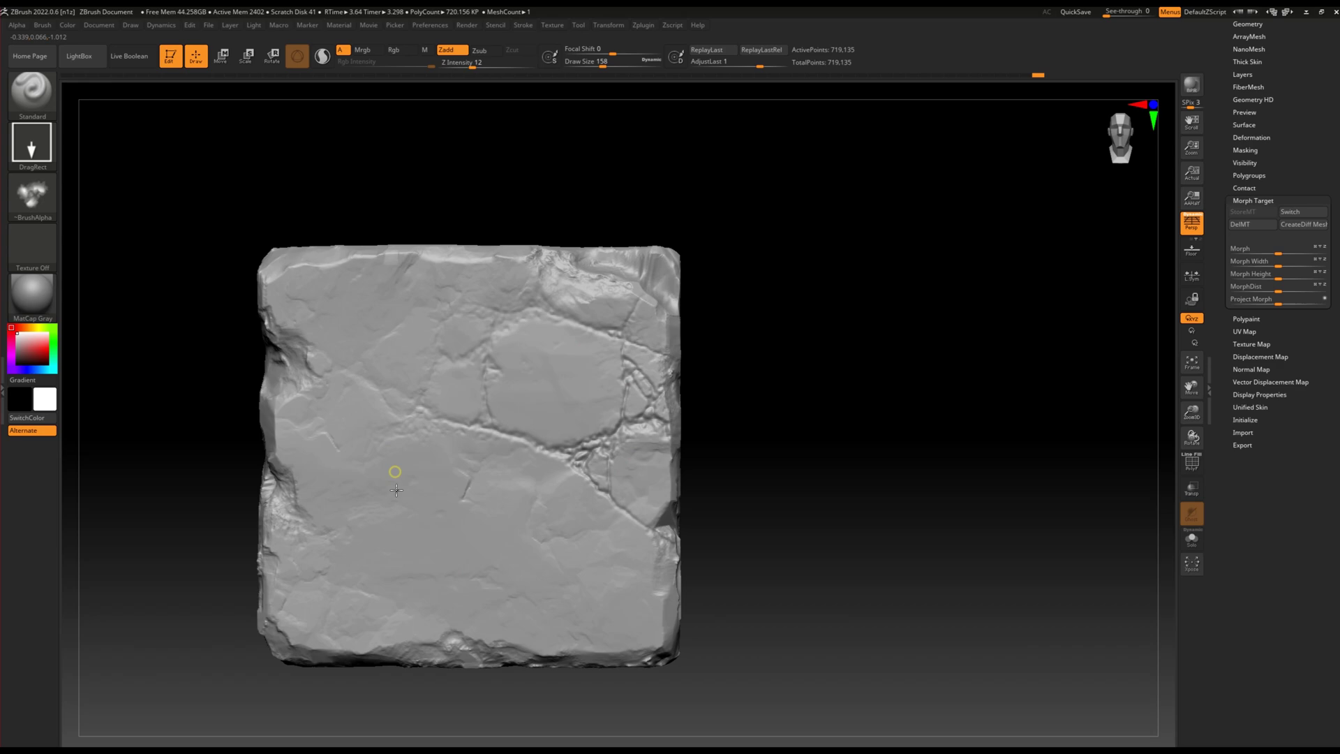
scroll(389, 479, "up", 2)
Reload DamStandard and carve a deeper crevice along the block's left edge.
key("b")
key("c")
key("t")
key("b")
key("d")
key("s")
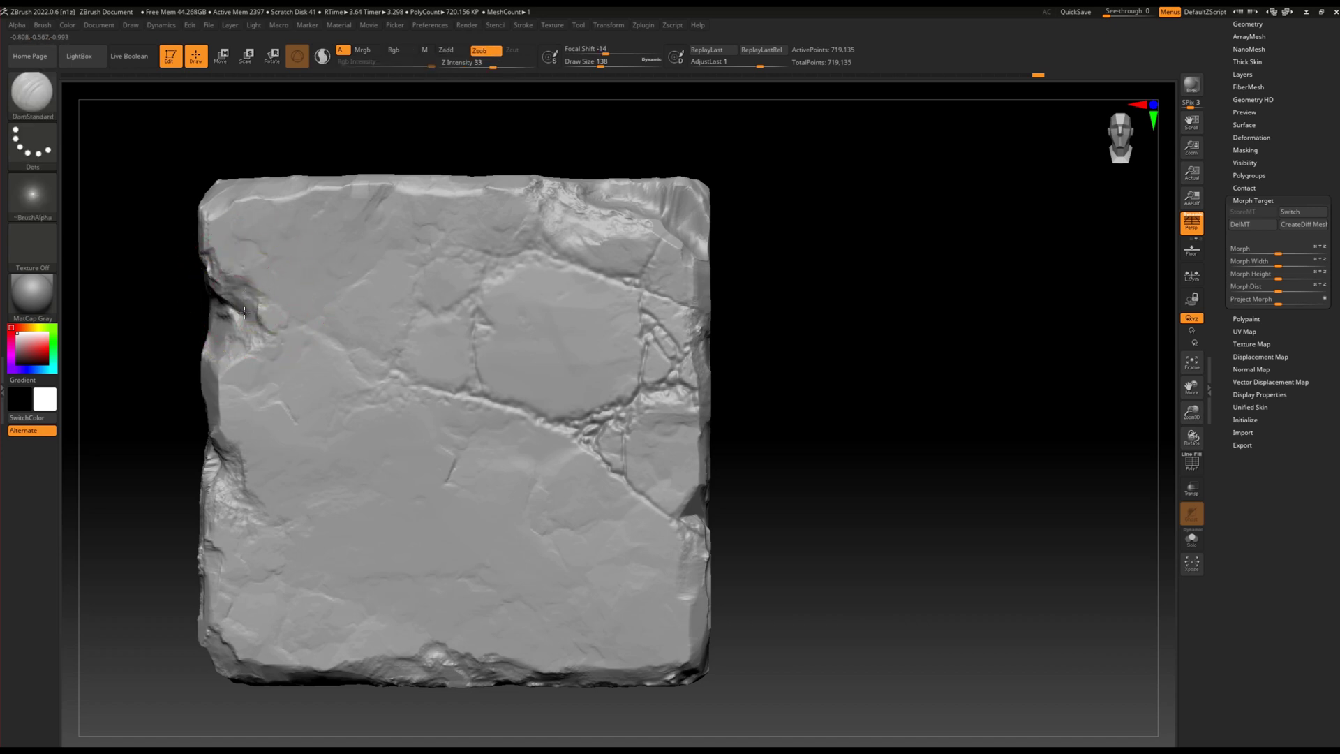
scroll(241, 382, "up", 3)
left_click_drag(208, 270, 271, 279)
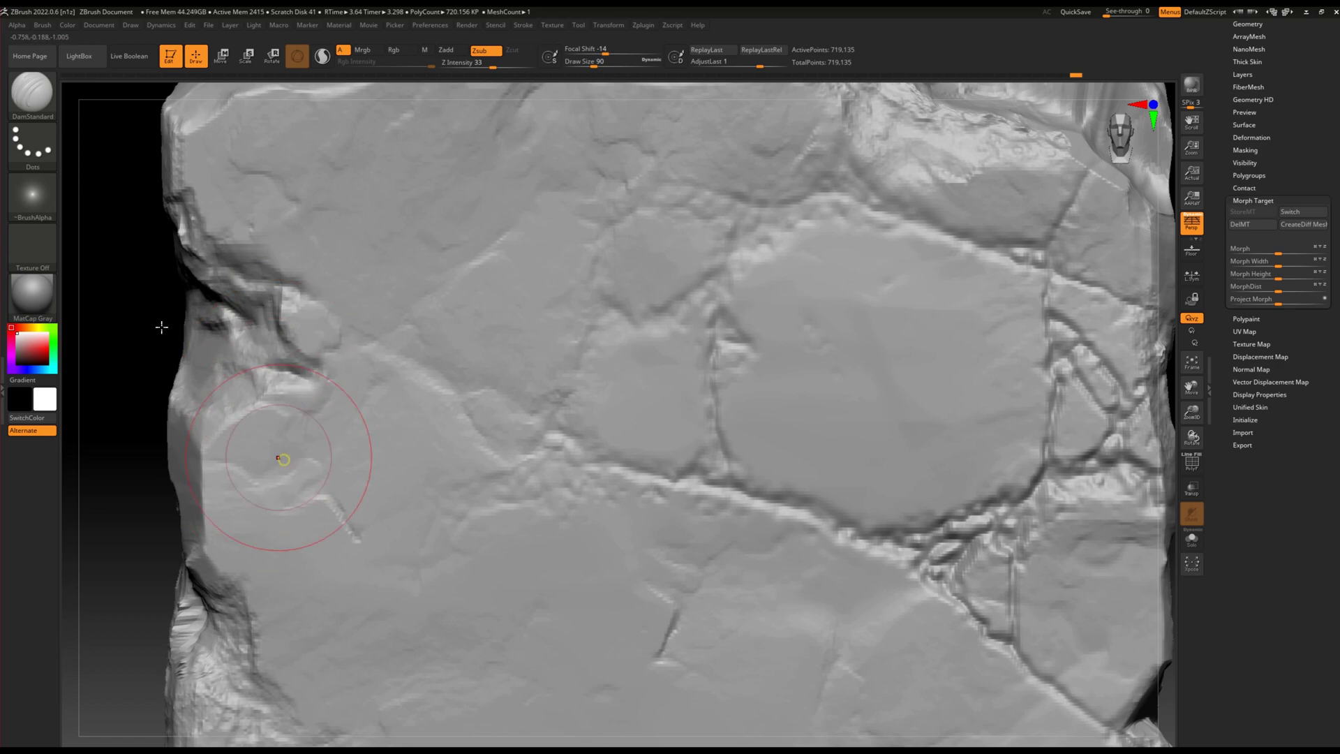
scroll(284, 459, "down", 5)
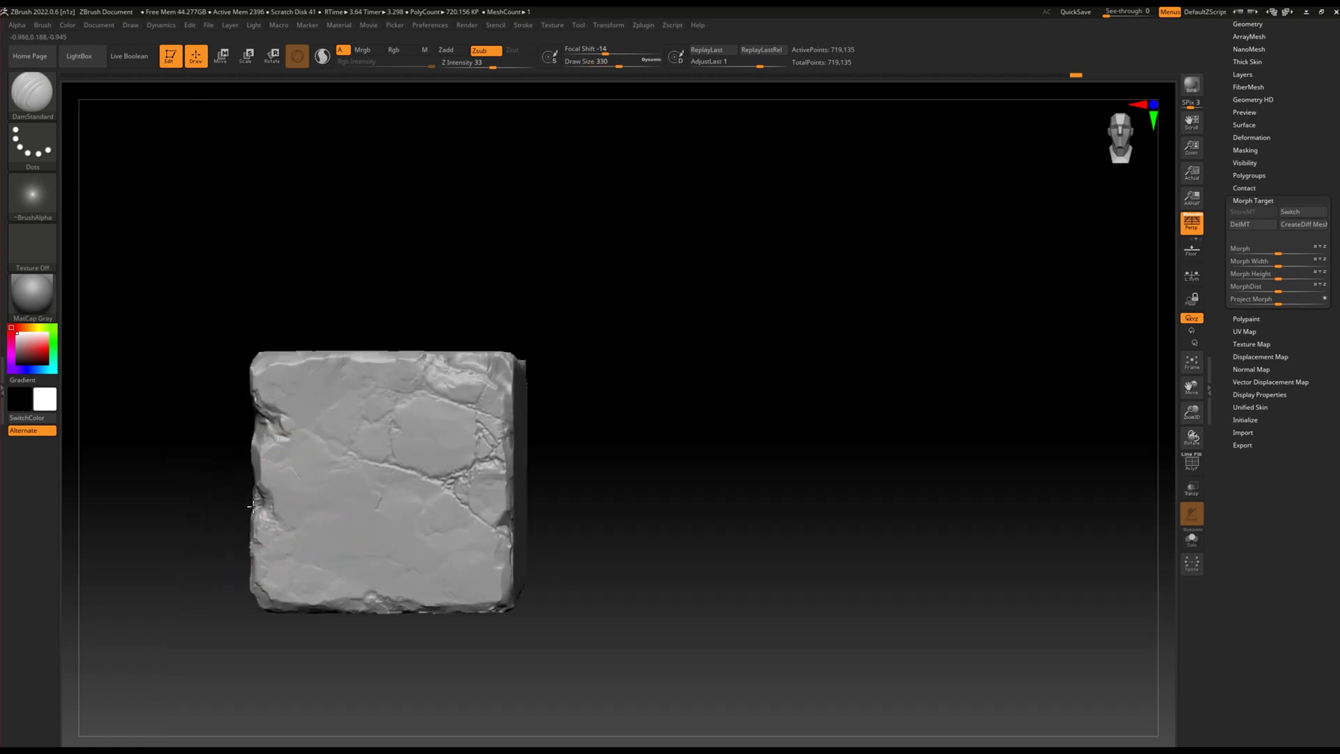
scroll(265, 488, "up", 2)
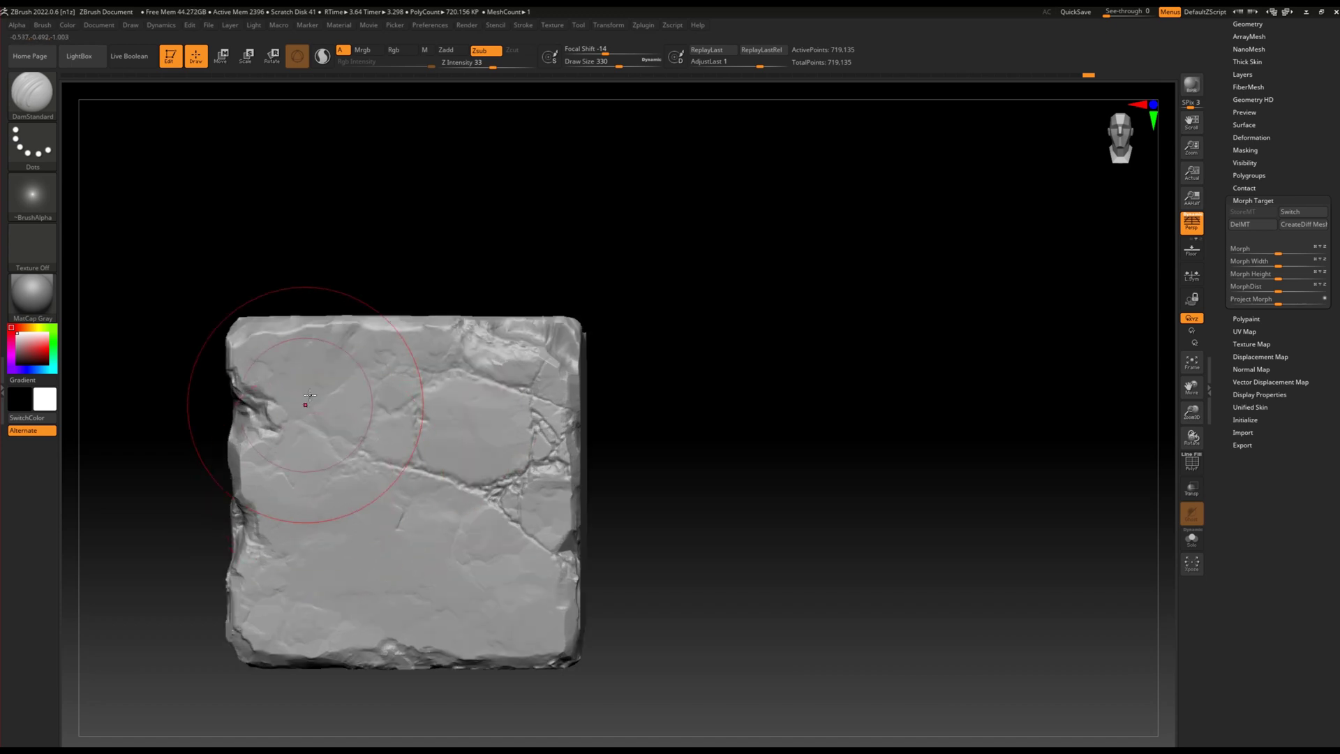
Cut a short slash groove into the left face with Slash3 at draw size 274.
key("b")
key("s")
key("l")
key("bracketleft")
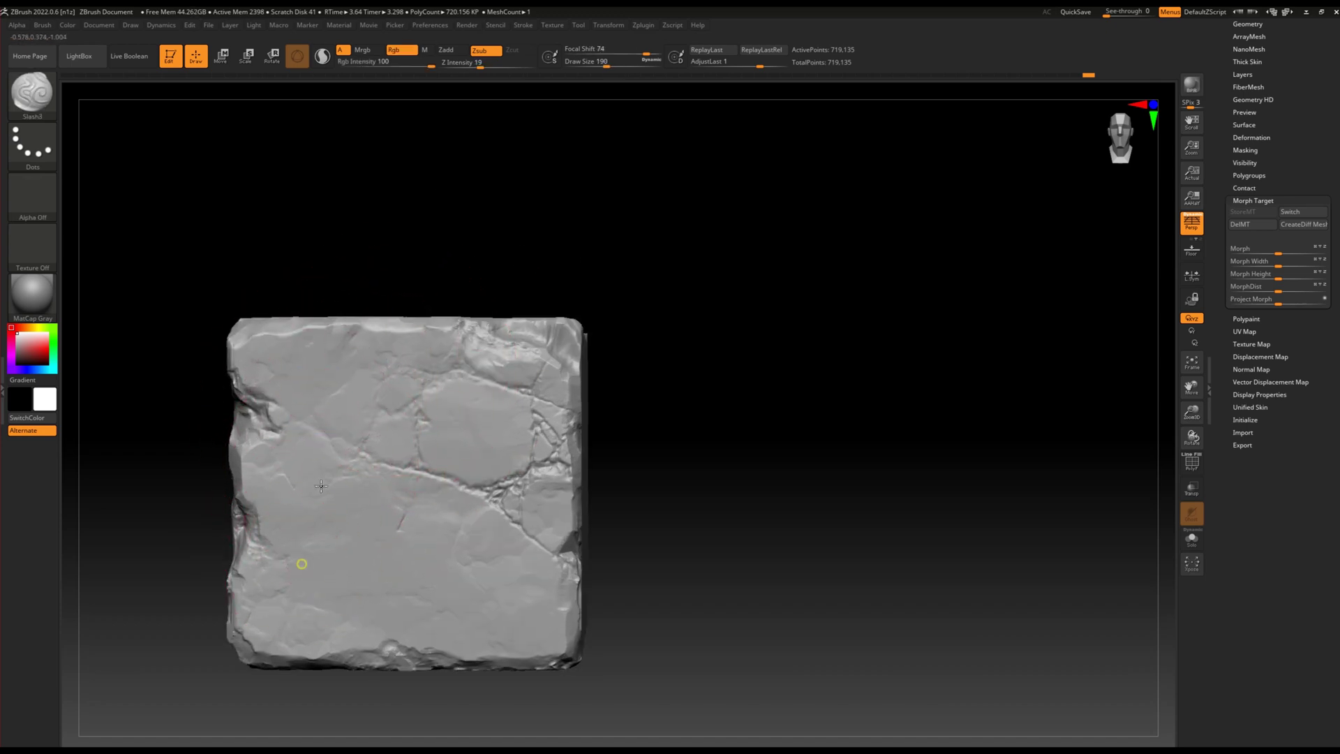
scroll(306, 555, "up", 3)
left_click_drag(251, 394, 340, 444)
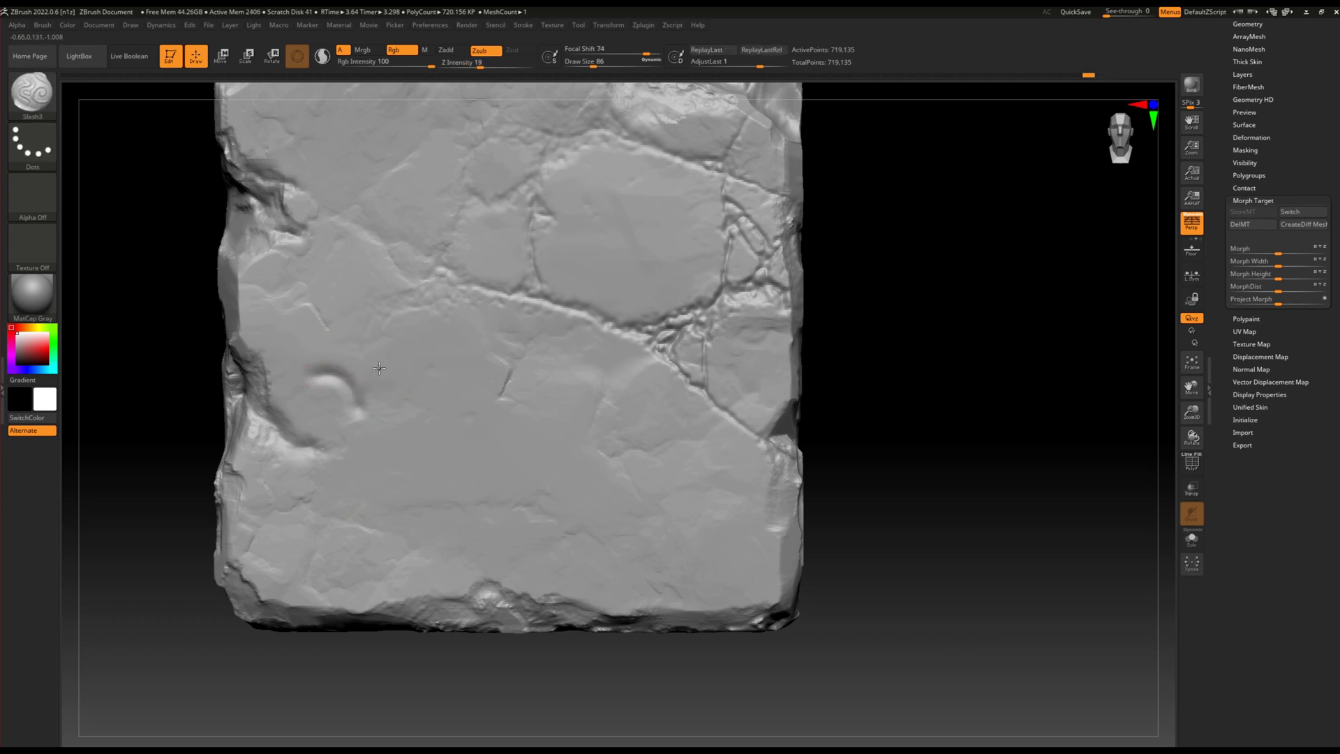
scroll(438, 442, "down", 3)
scroll(438, 443, "down", 2)
scroll(423, 548, "up", 5)
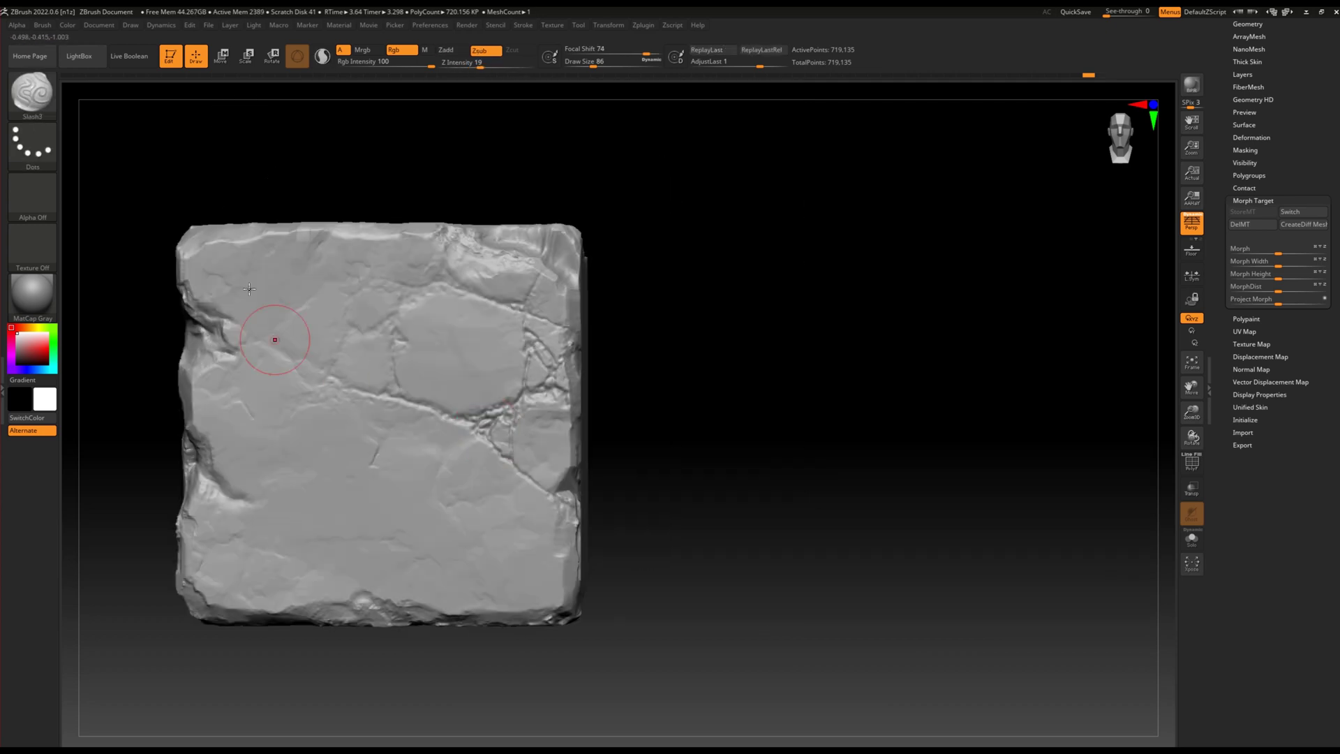
Switch to ClayTubes and undo the recent sculpt strokes.
key("b")
key("c")
key("t")
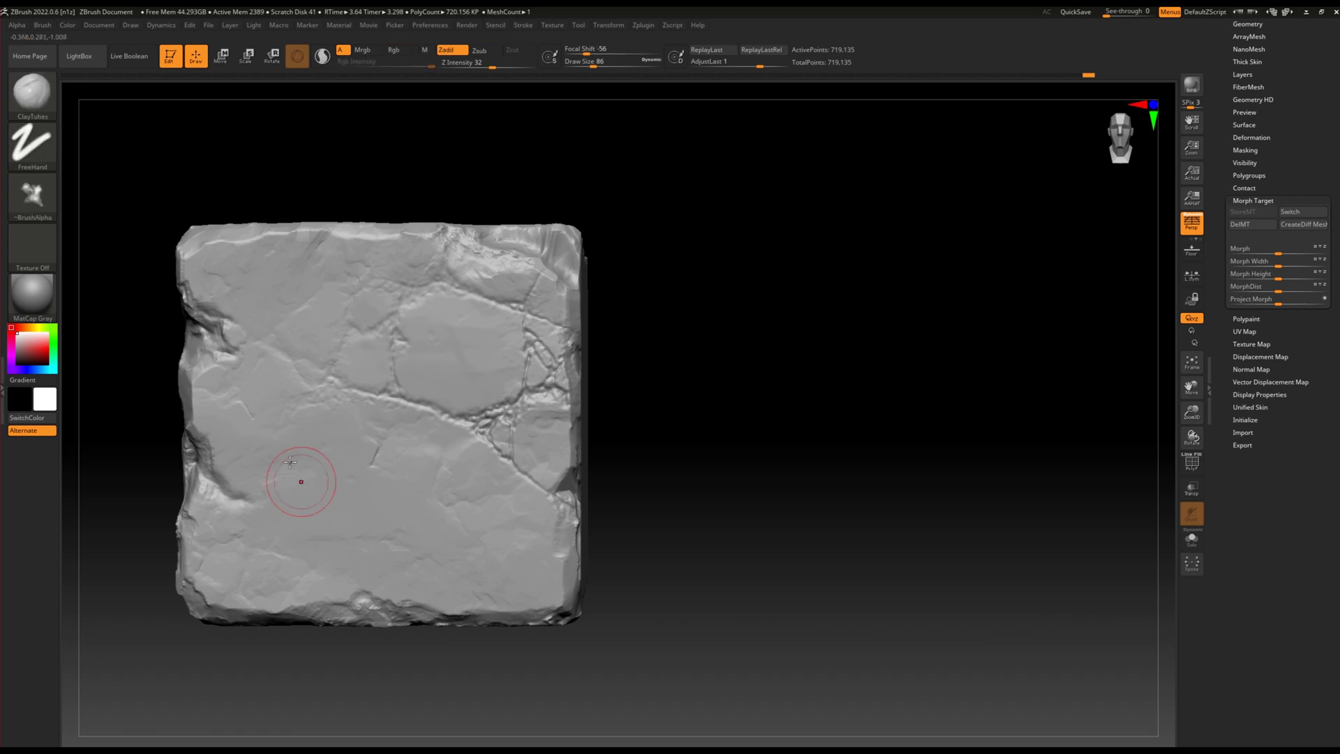
scroll(293, 447, "up", 3)
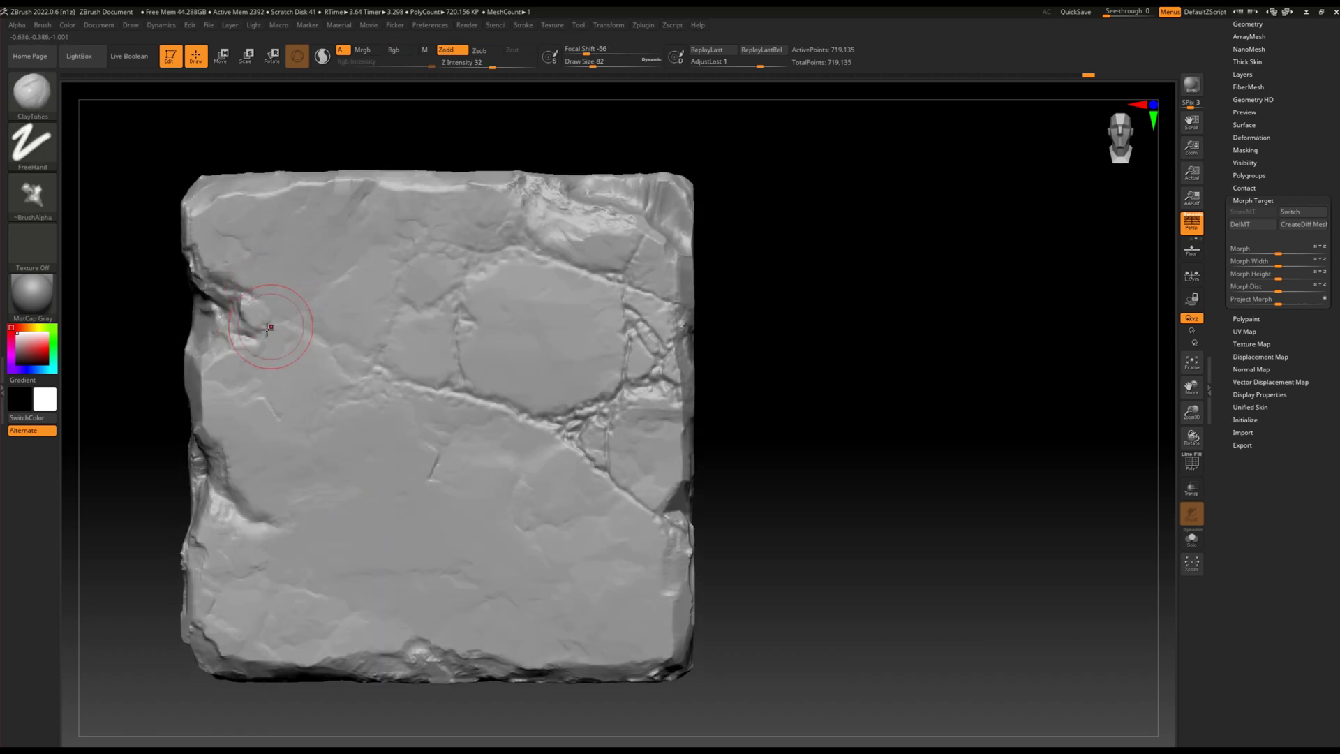
scroll(363, 349, "down", 2)
scroll(488, 390, "down", 1)
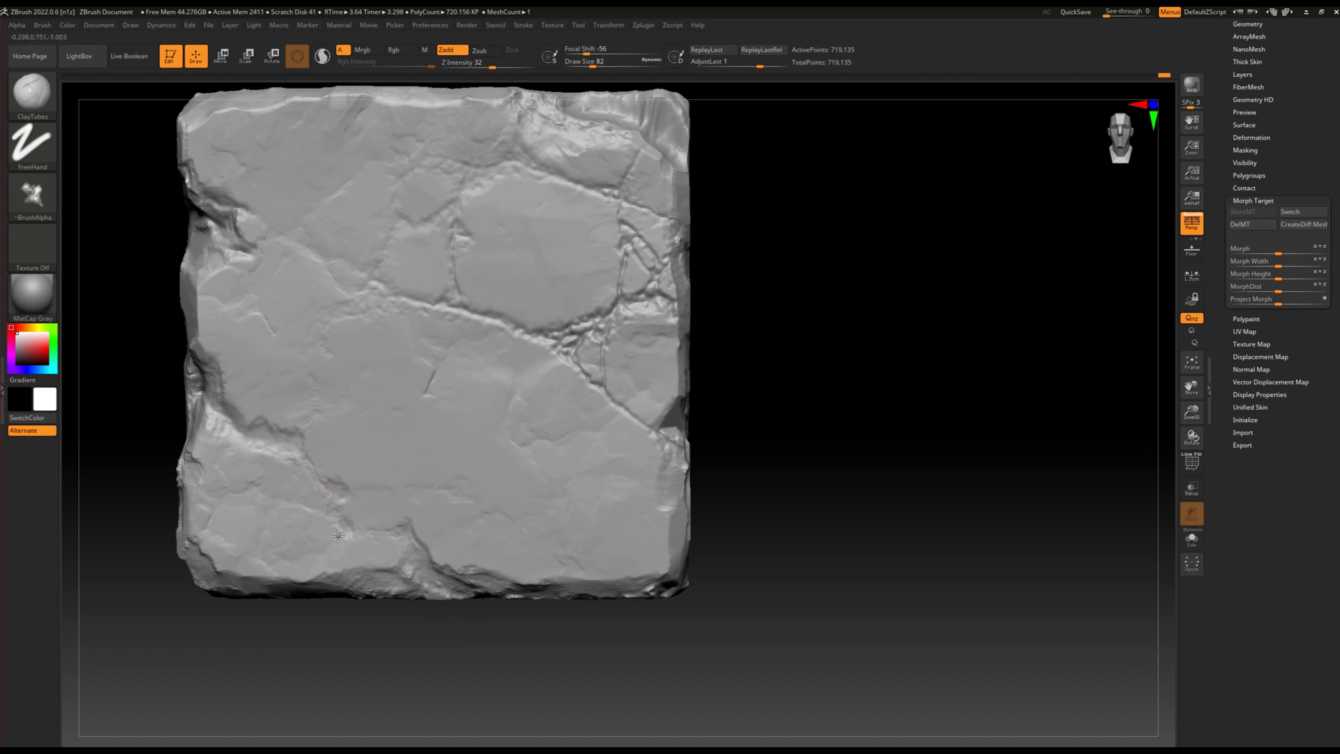
key("ctrl+z")
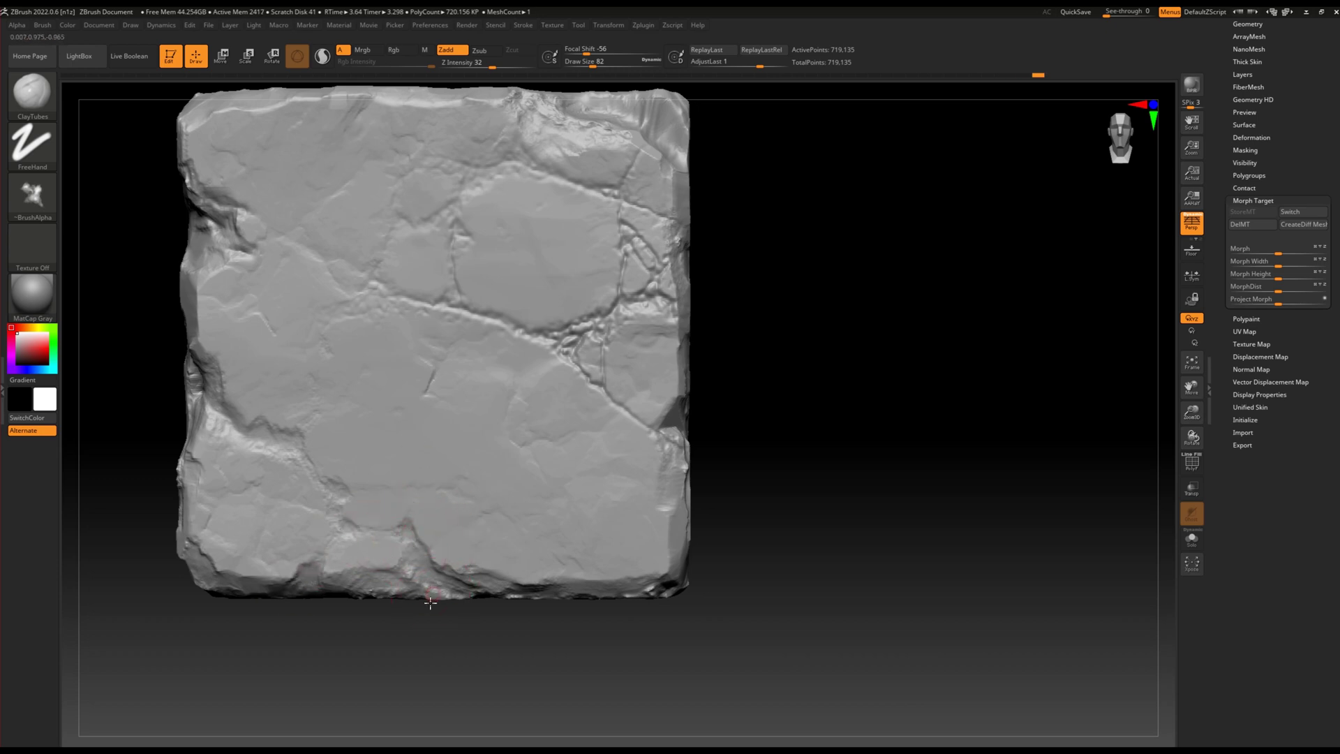
left_click(32, 194)
Give ClayTubes the CrackedRocks5_3 alpha and stamp raised crack ridges across the left-centre face.
left_click(83, 204)
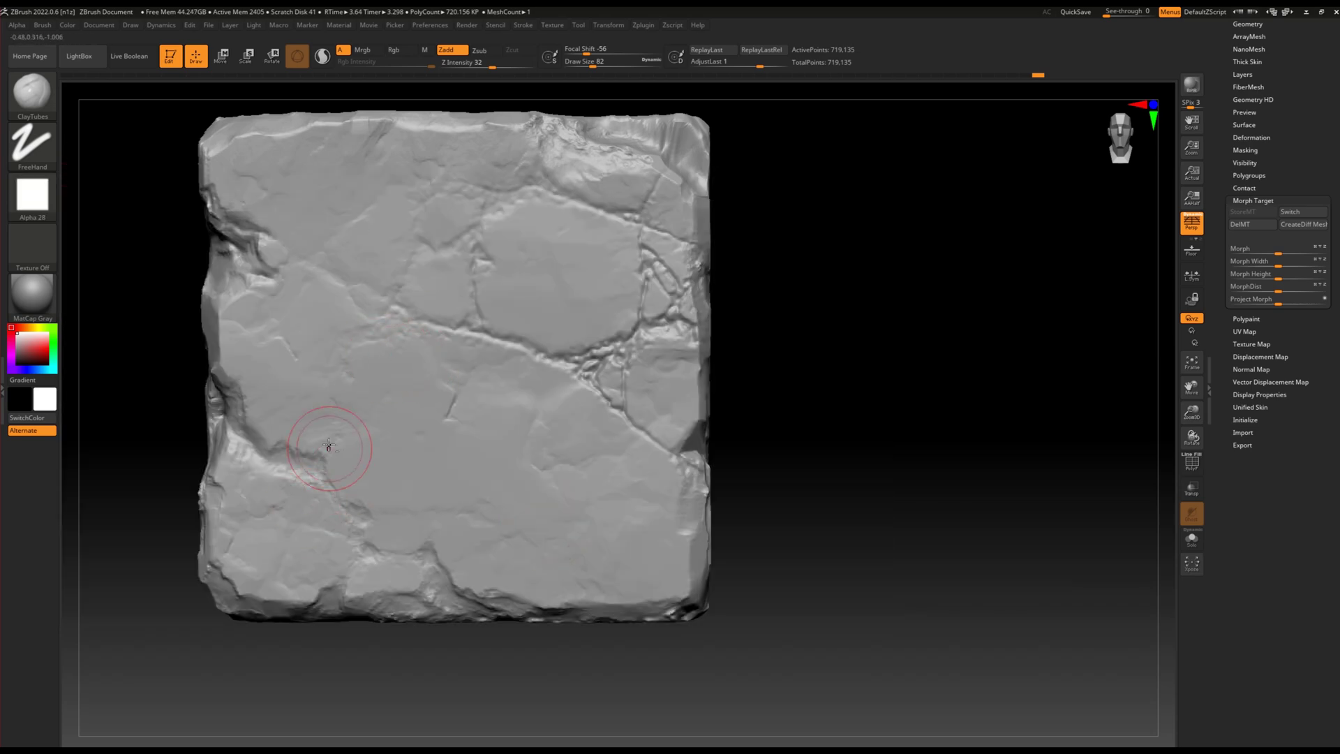
left_click_drag(349, 398, 383, 405)
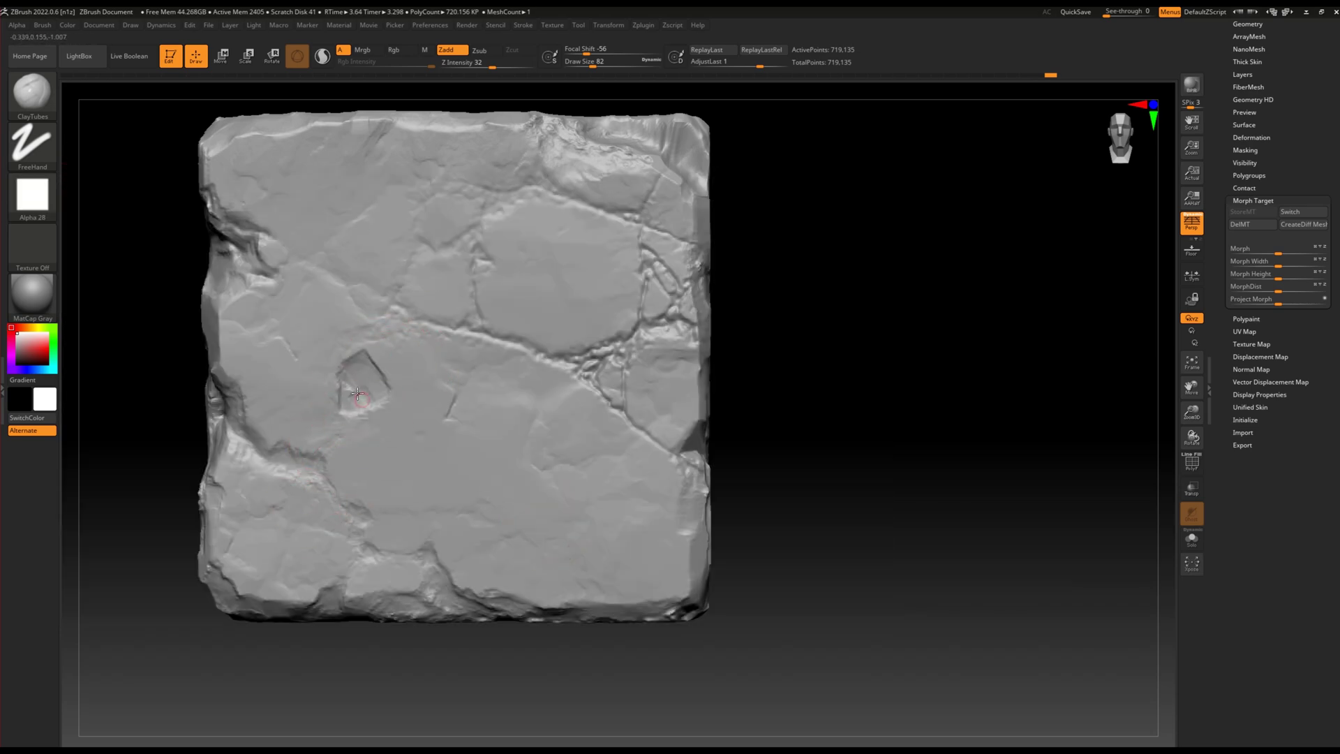
mouse_move(351, 349)
left_mouse_down()
mouse_move(421, 432)
mouse_move(371, 414)
left_mouse_up()
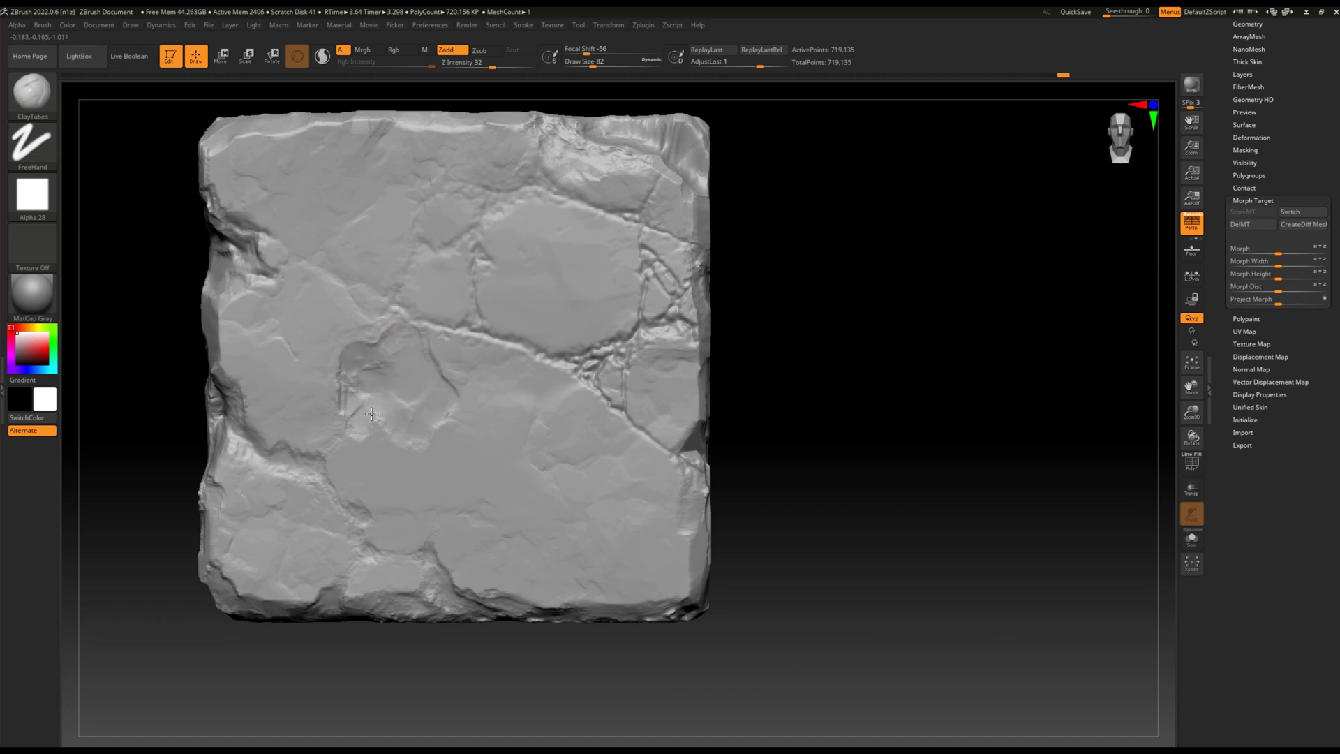
mouse_move(414, 363)
left_mouse_down()
mouse_move(447, 320)
mouse_move(481, 322)
mouse_move(488, 390)
mouse_move(488, 350)
mouse_move(519, 391)
mouse_move(506, 412)
mouse_move(516, 405)
left_mouse_up()
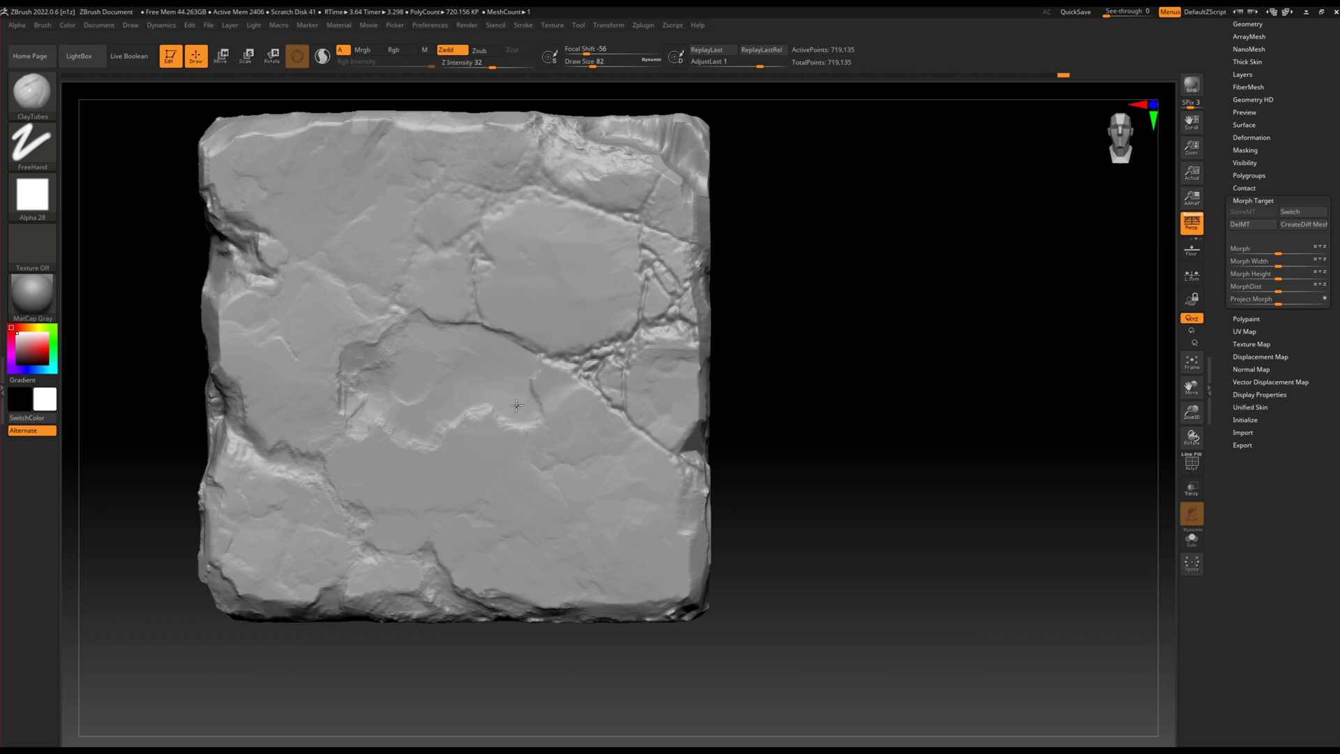
Trim and smooth the new cracked-rock patch with TrimSmoothBorder.
scroll(415, 430, "down", 3)
scroll(415, 430, "down", 2)
scroll(398, 484, "up", 5)
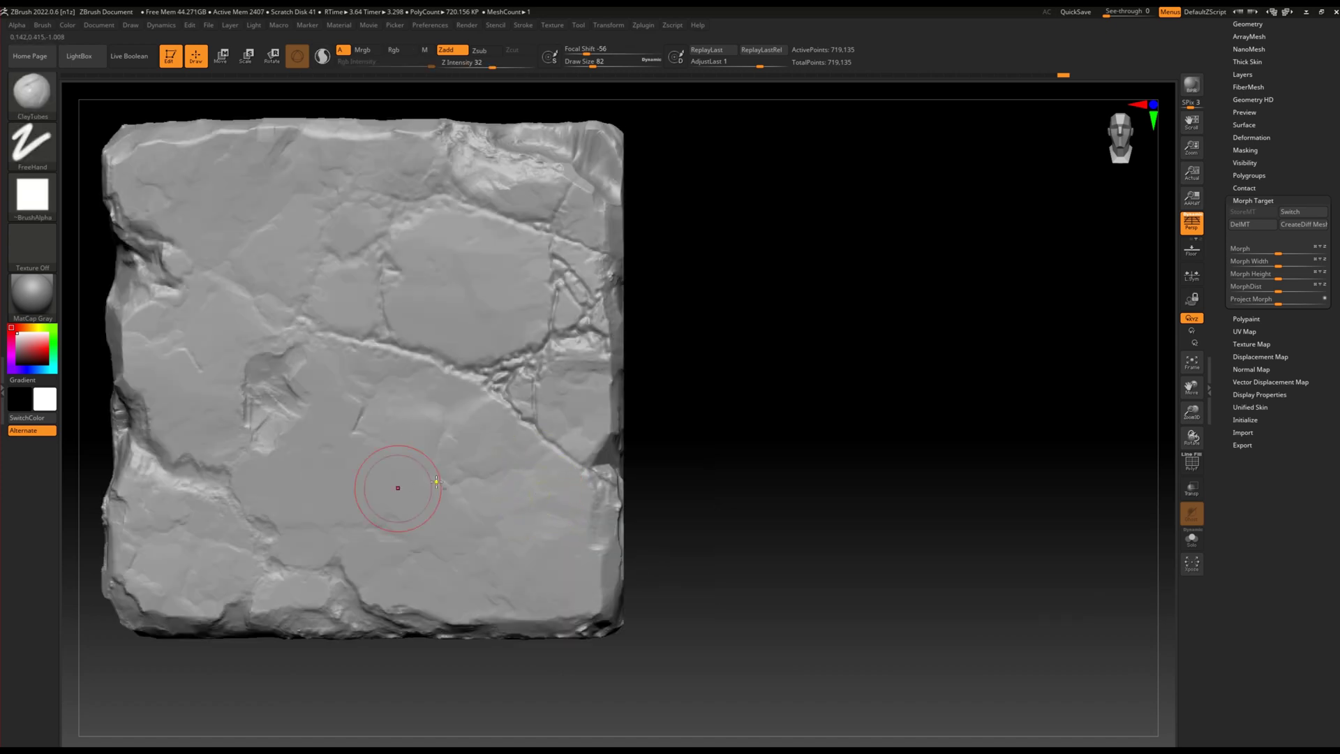
scroll(509, 410, "down", 6)
scroll(509, 410, "up", 2)
scroll(454, 384, "up", 4)
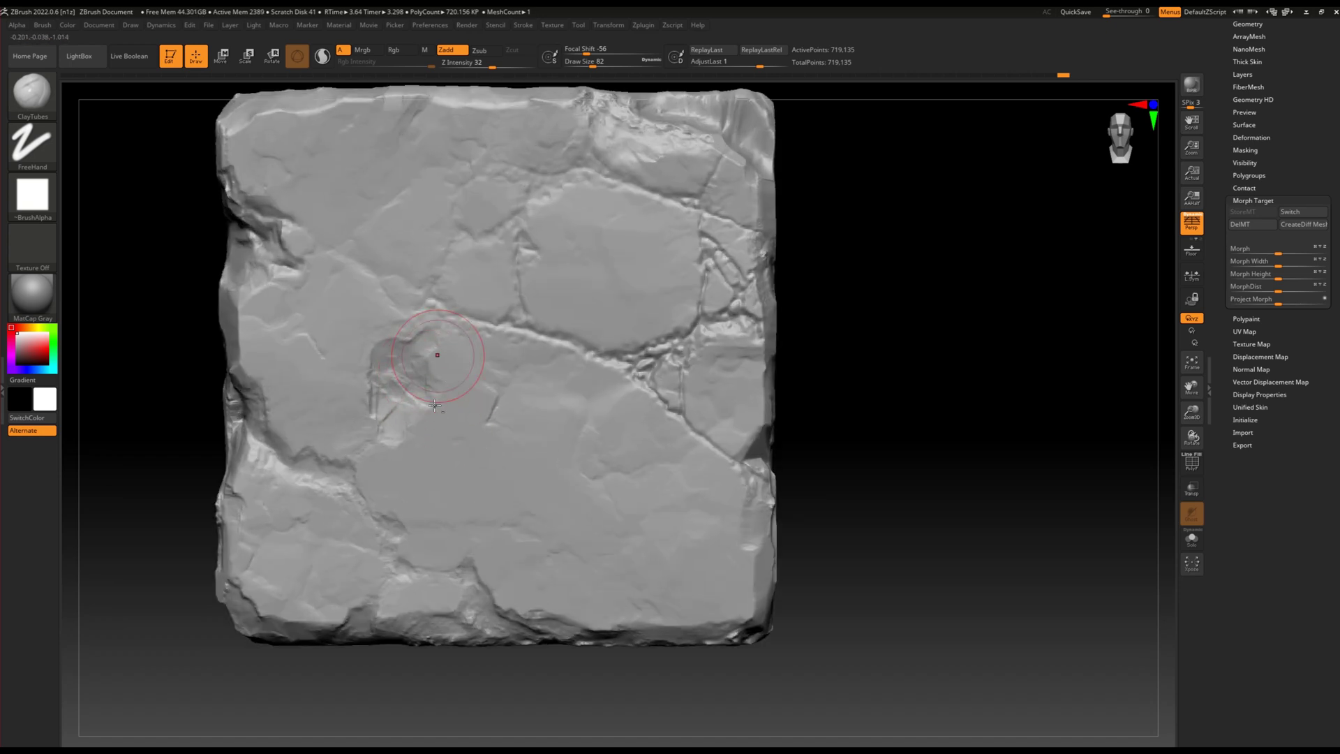
scroll(503, 419, "down", 3)
scroll(494, 389, "up", 3)
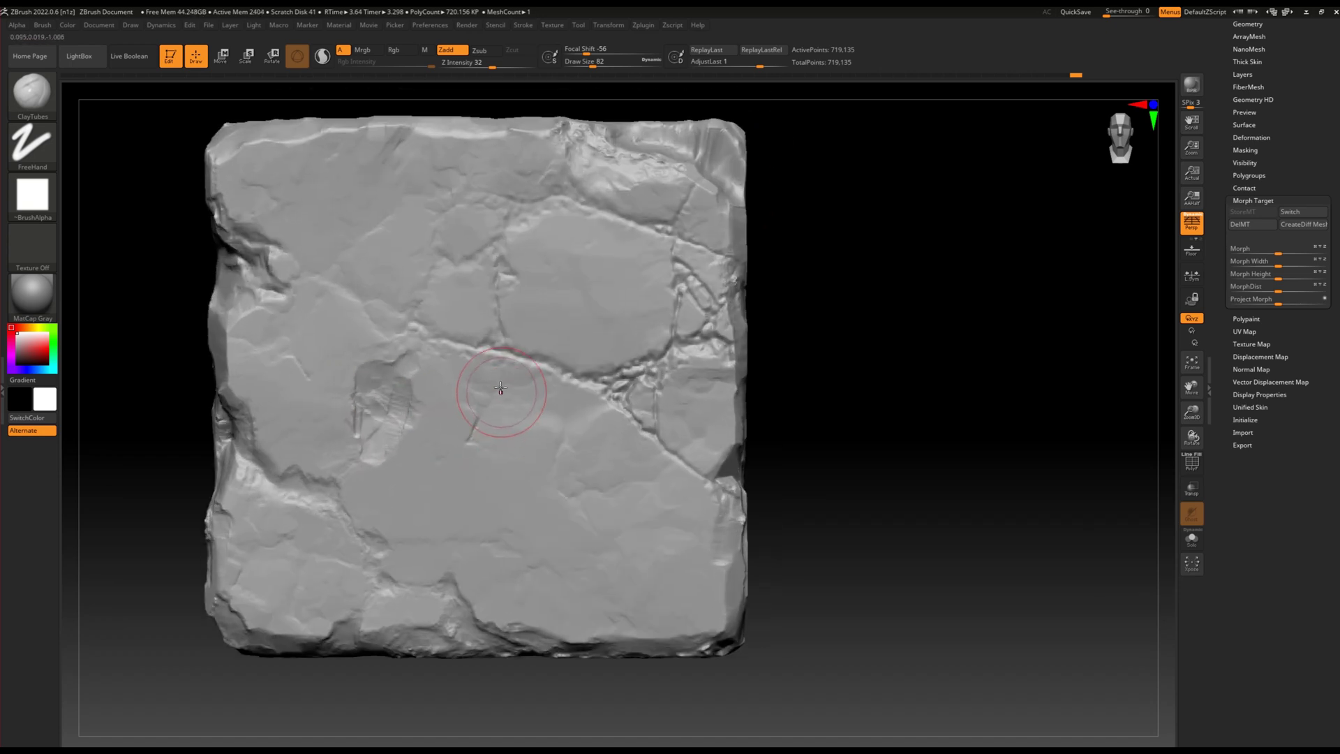
key("shift")
mouse_move(416, 383)
left_mouse_down("shift")
mouse_move(410, 403)
mouse_move(369, 394)
left_mouse_up("shift")
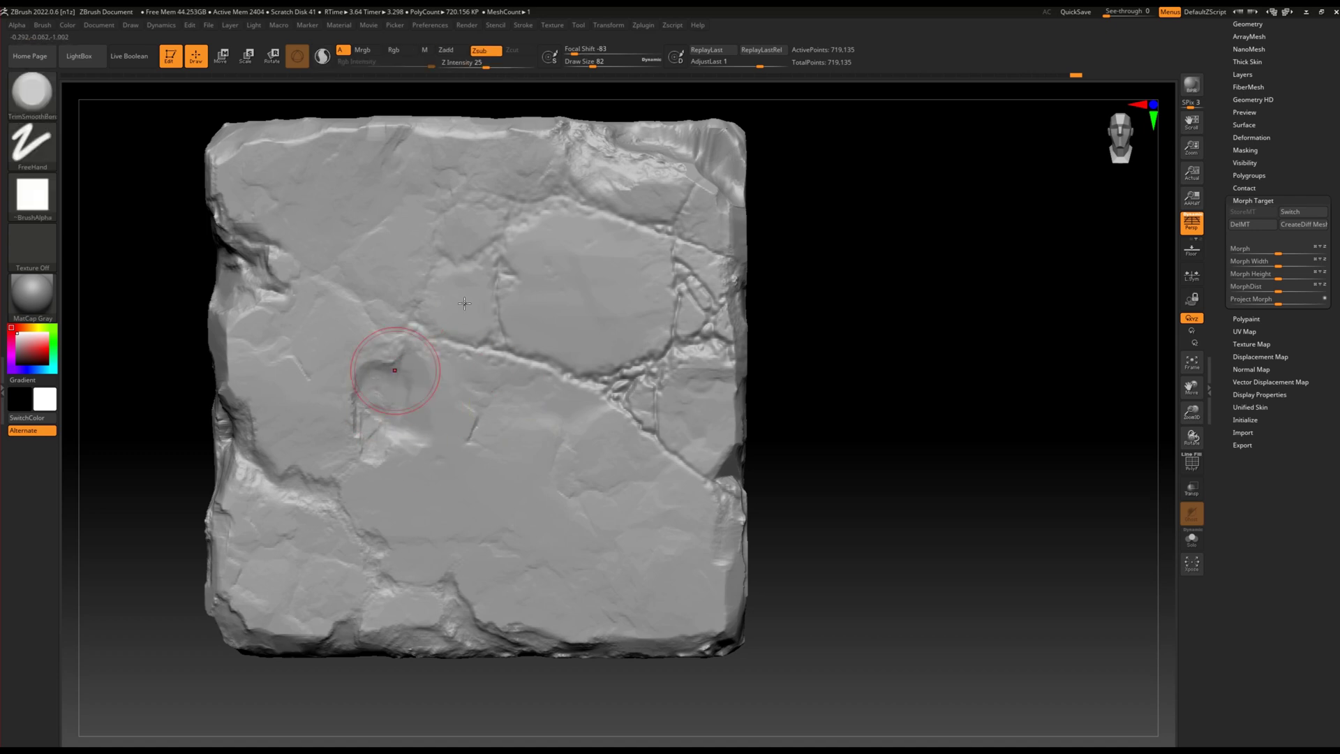
Load ClayTubes and build small clay ridges beside the central crack.
scroll(489, 488, "down", 3)
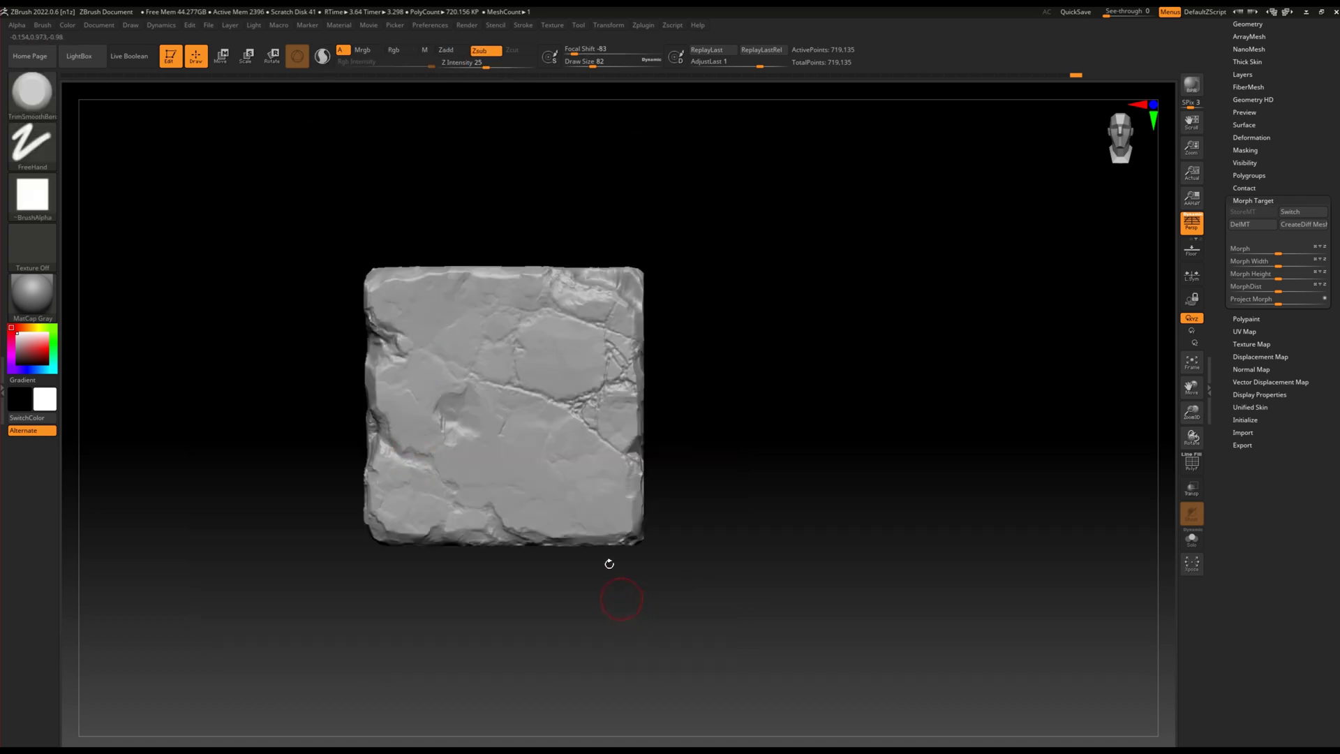
scroll(551, 492, "up", 3)
scroll(537, 488, "down", 3)
scroll(488, 418, "up", 4)
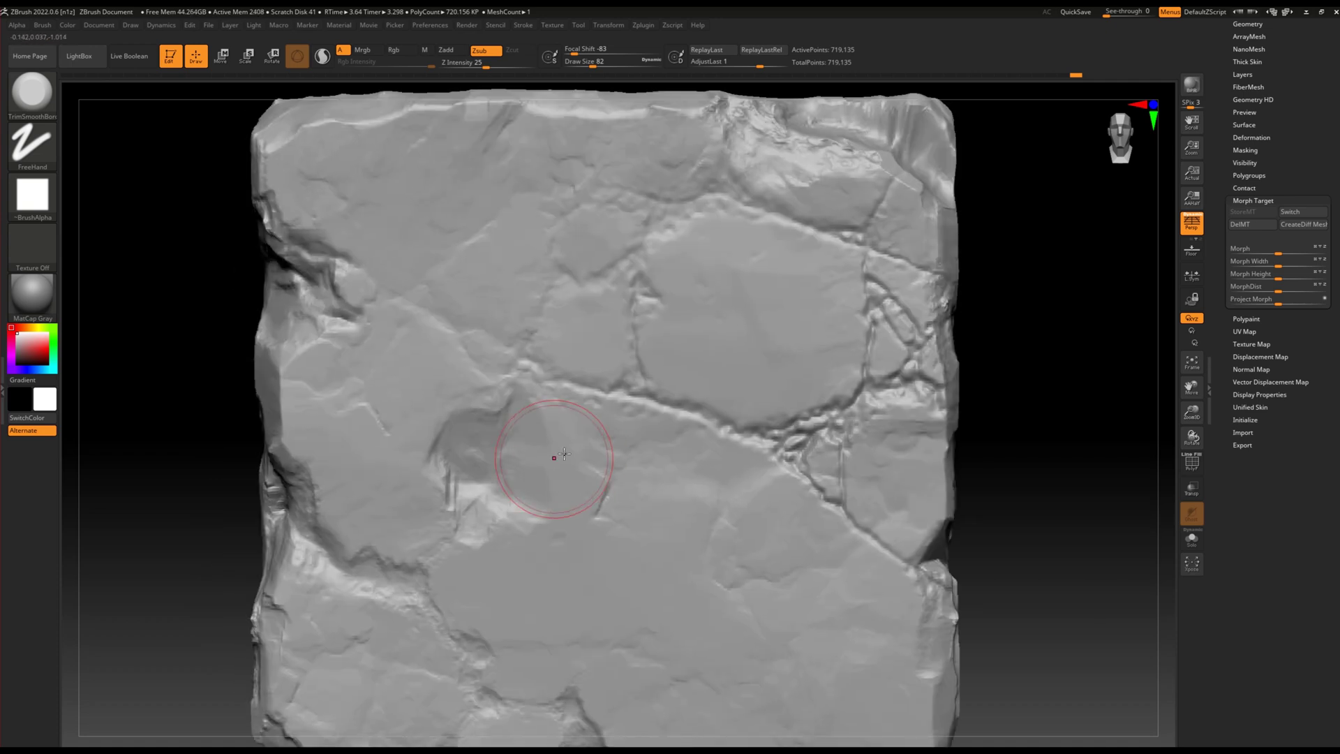
key("b")
key("c")
key("t")
left_click_drag(537, 383, 539, 371)
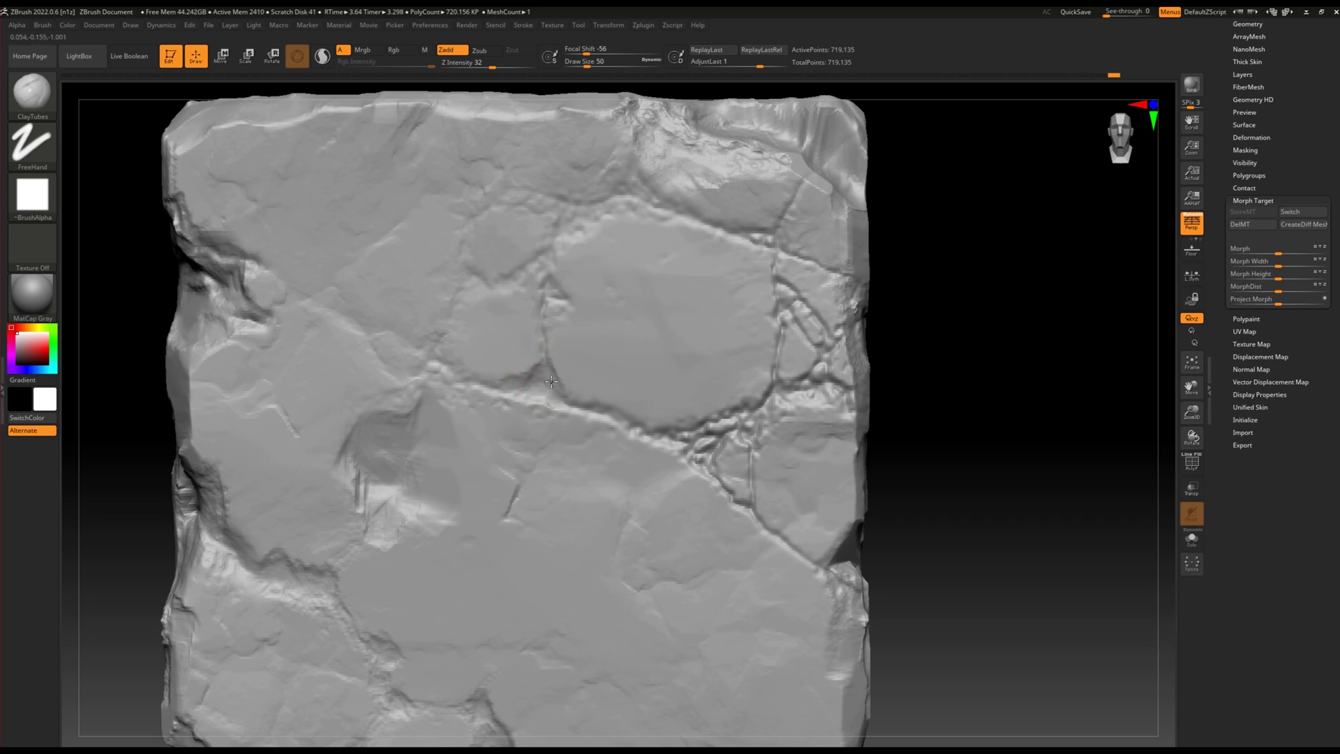
left_click_drag(405, 357, 432, 368)
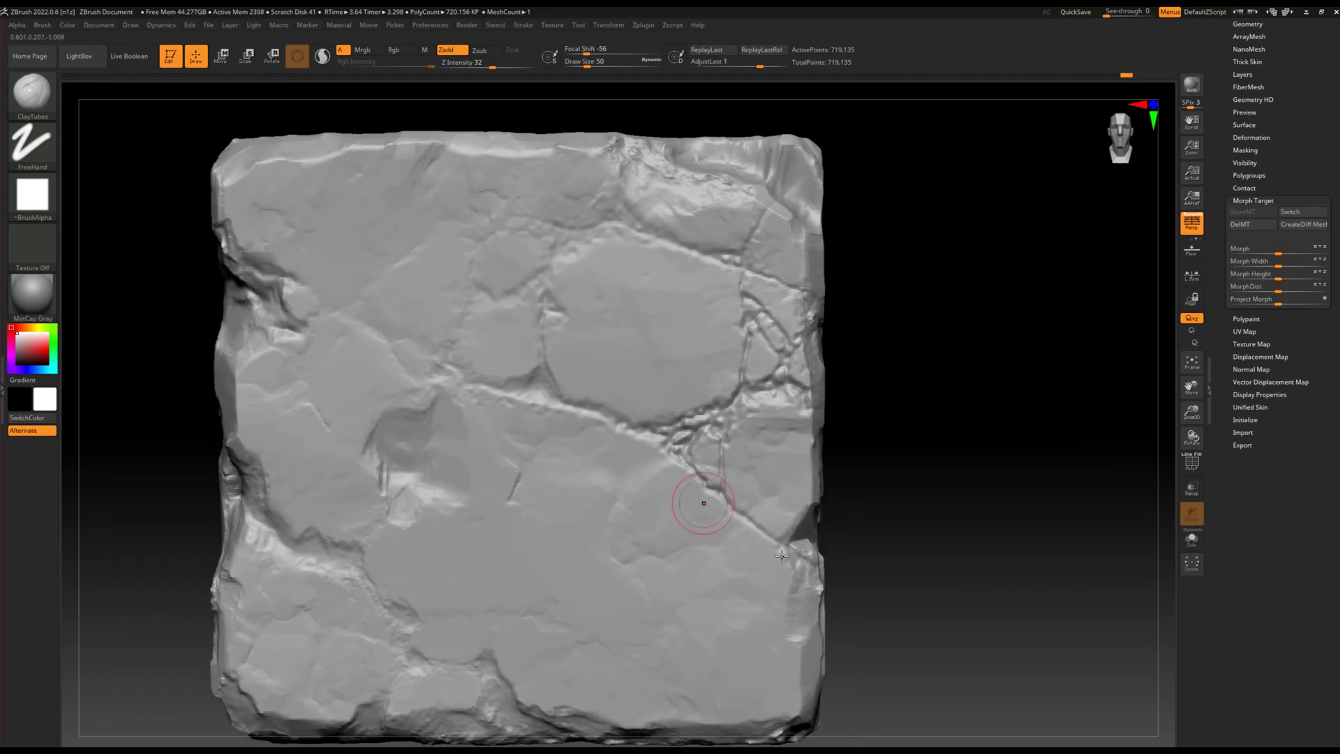
Reframe the whole block and fill and smooth part of the central crack with clay.
mouse_move(255, 268)
right_mouse_down("ctrl")
mouse_move(783, 537)
mouse_move(675, 408)
right_mouse_up("ctrl")
left_click_drag(675, 408, 623, 413)
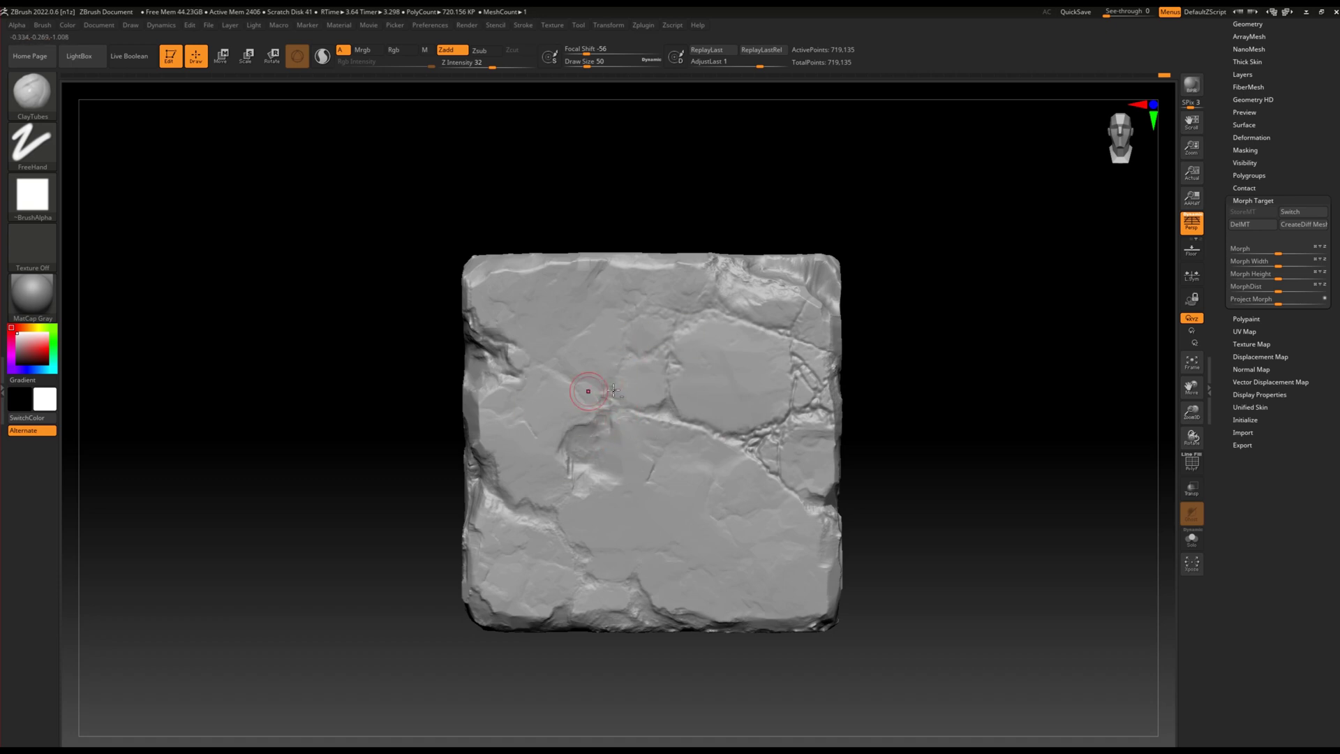
left_click_drag(526, 413, 538, 362)
left_click(32, 195)
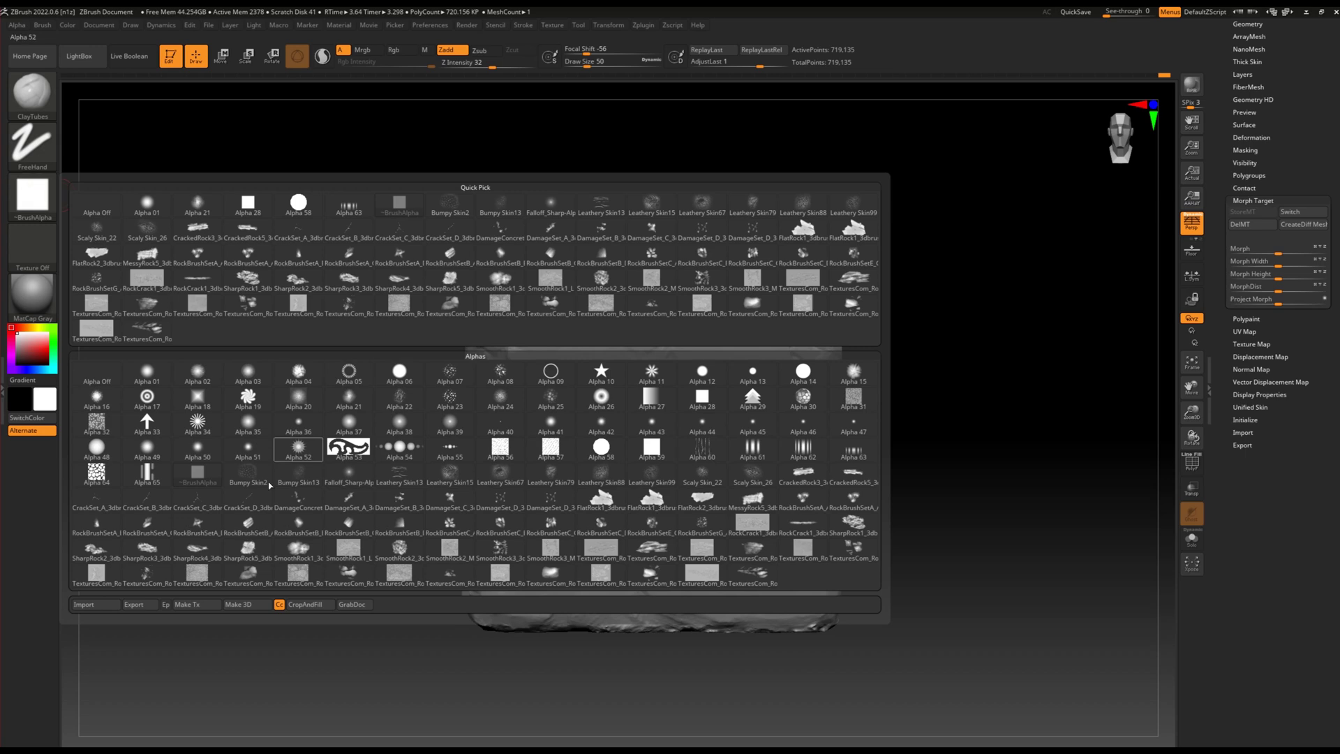
Apply the DamageSet_C_3 alpha and dab a damage stamp onto the crack.
left_click(447, 499)
mouse_move(579, 480)
right_mouse_down("ctrl")
mouse_move(532, 419)
mouse_move(381, 338)
right_mouse_up("ctrl")
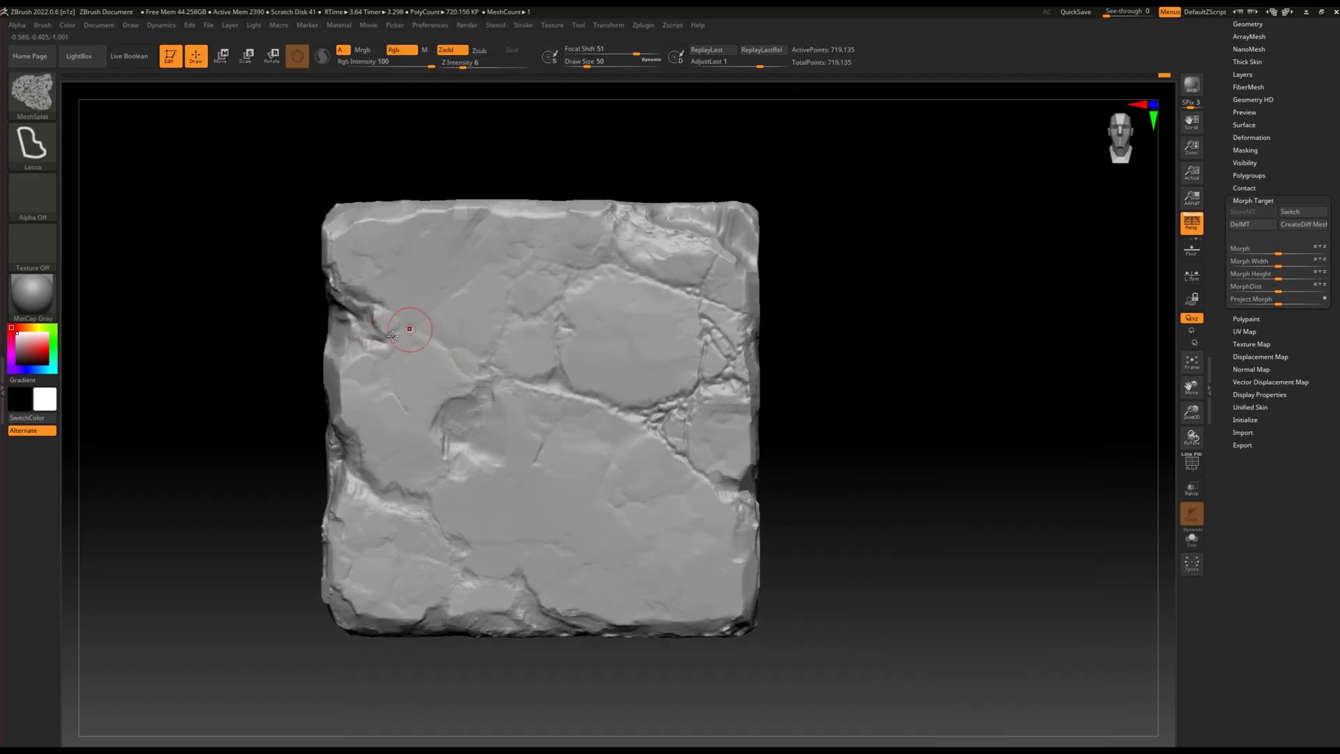
right_click_drag(380, 349, 389, 315, "ctrl")
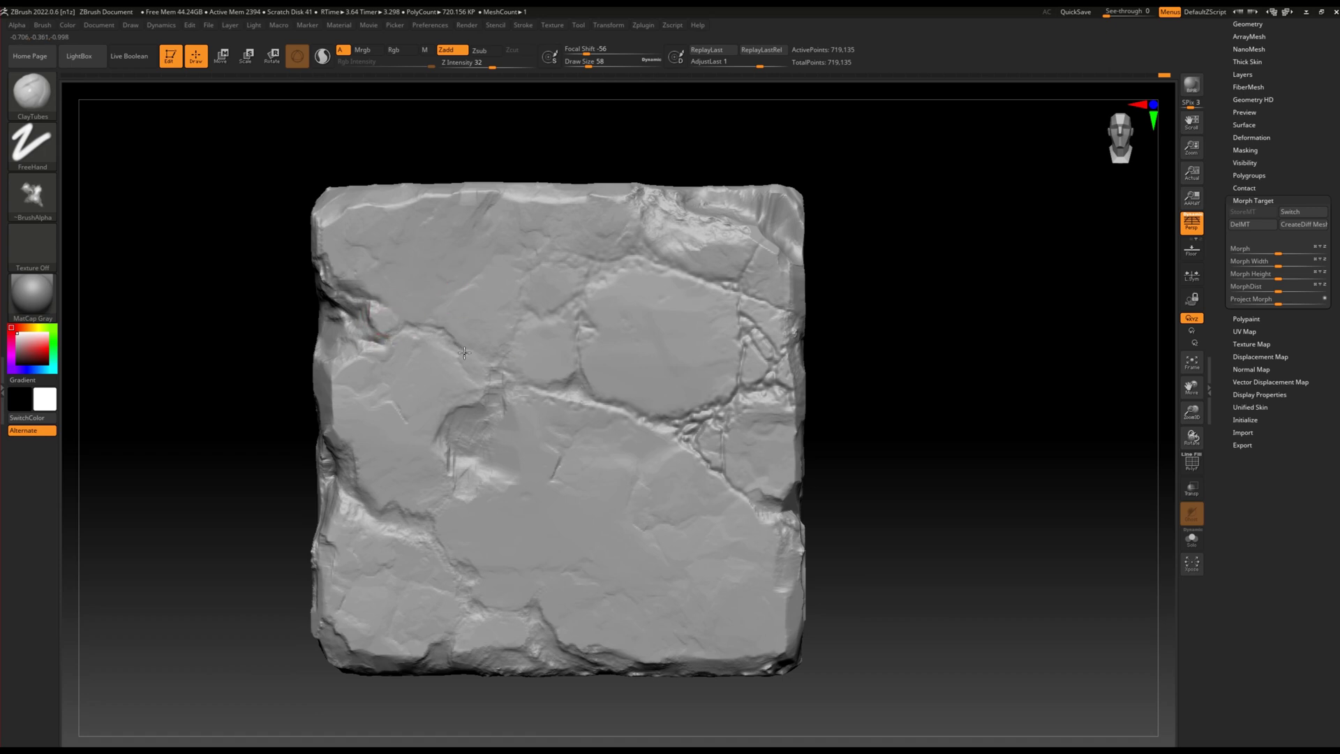
left_click(513, 385)
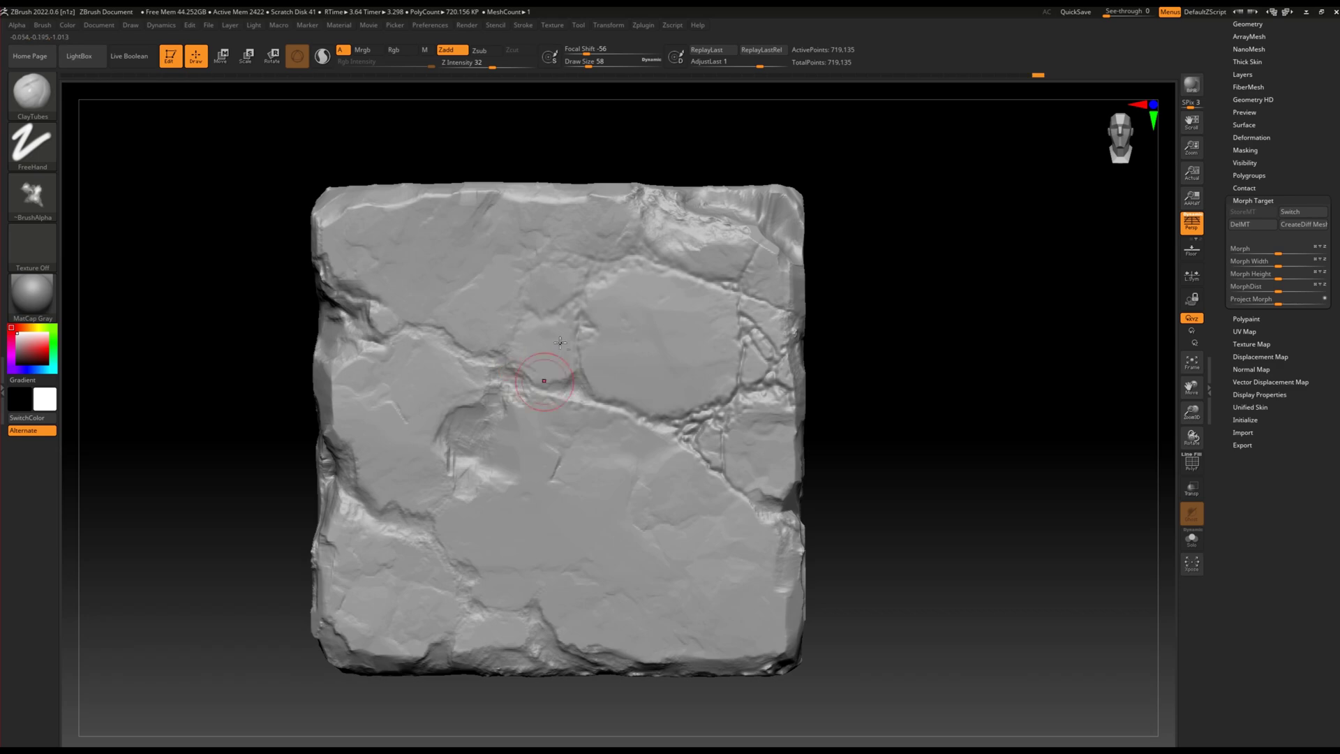
right_click_drag(560, 341, 565, 307, "ctrl")
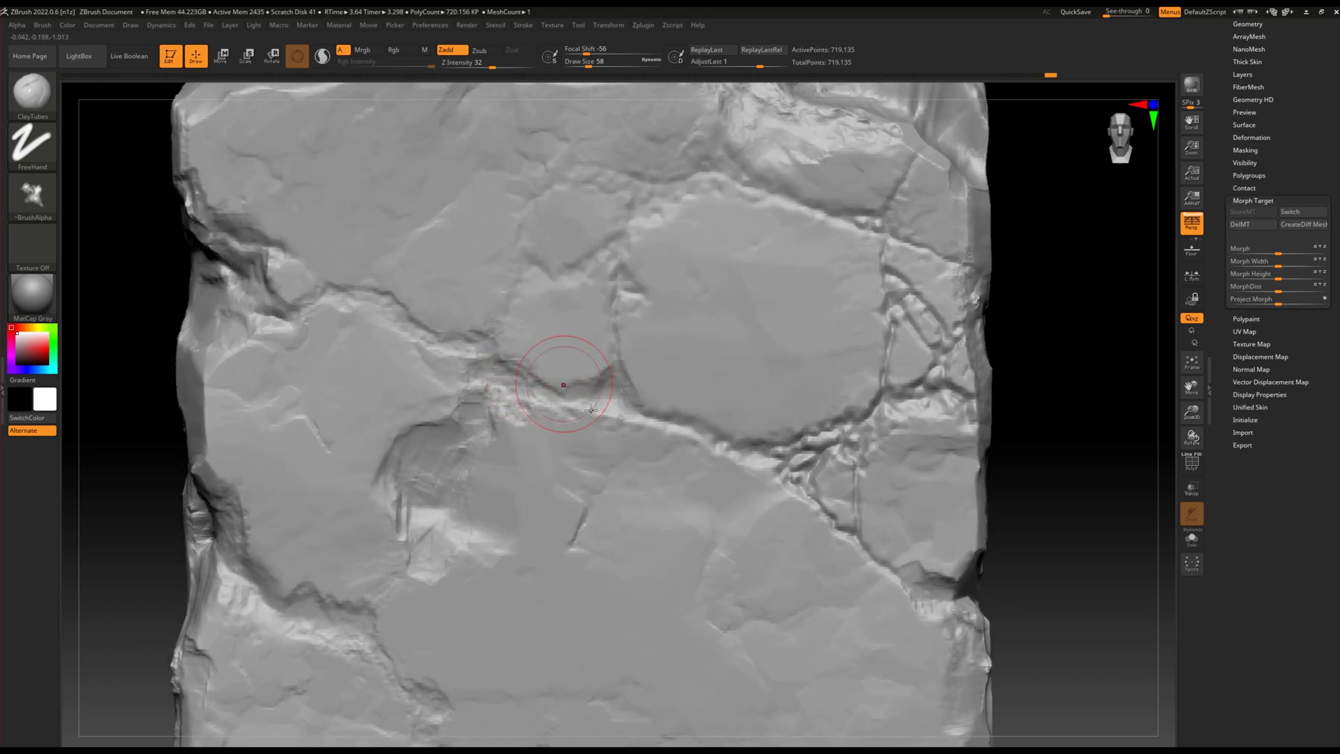
mouse_move(765, 350)
right_mouse_down("ctrl")
mouse_move(641, 439)
mouse_move(719, 379)
mouse_move(652, 404)
mouse_move(676, 374)
right_mouse_up("ctrl")
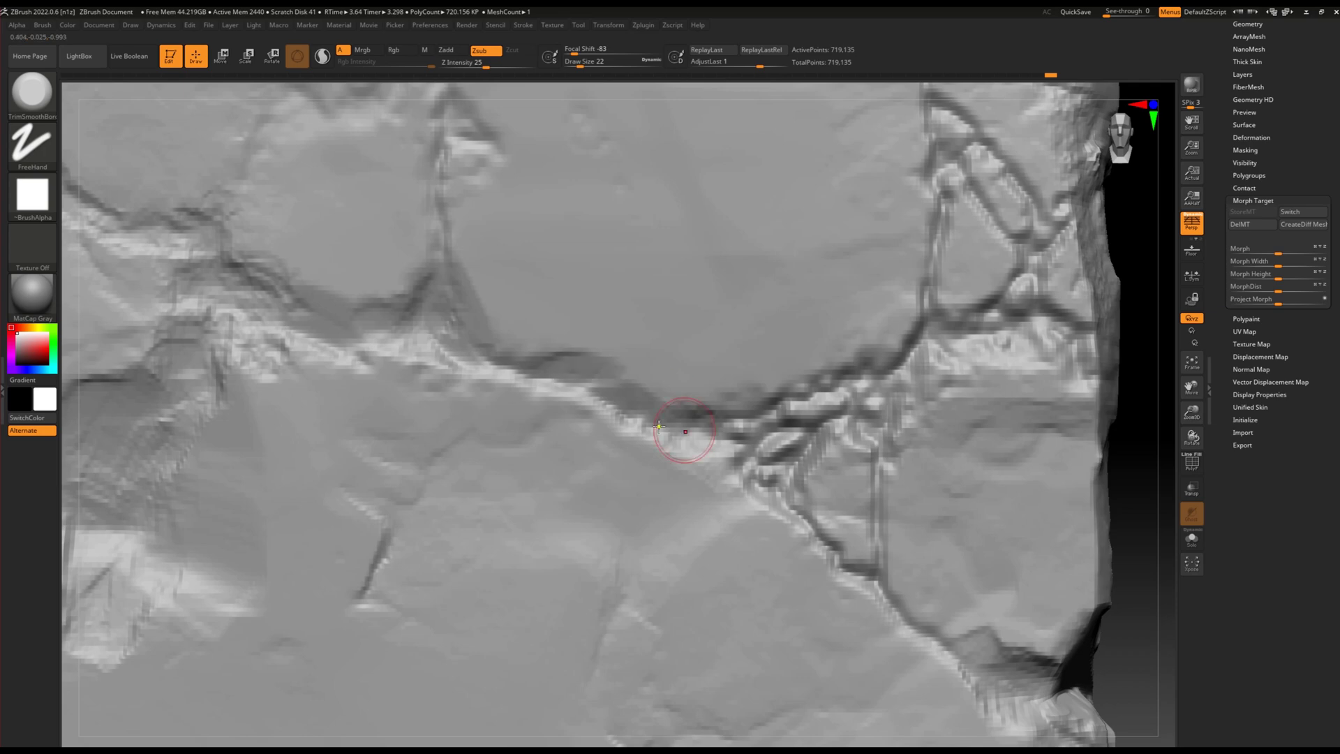
key("f")
Enlarge the brush and flatten the crack edges from the upper-right joint.
mouse_move(673, 379)
right_mouse_down("ctrl")
mouse_move(487, 289)
mouse_move(516, 279)
mouse_move(429, 271)
right_mouse_up("ctrl")
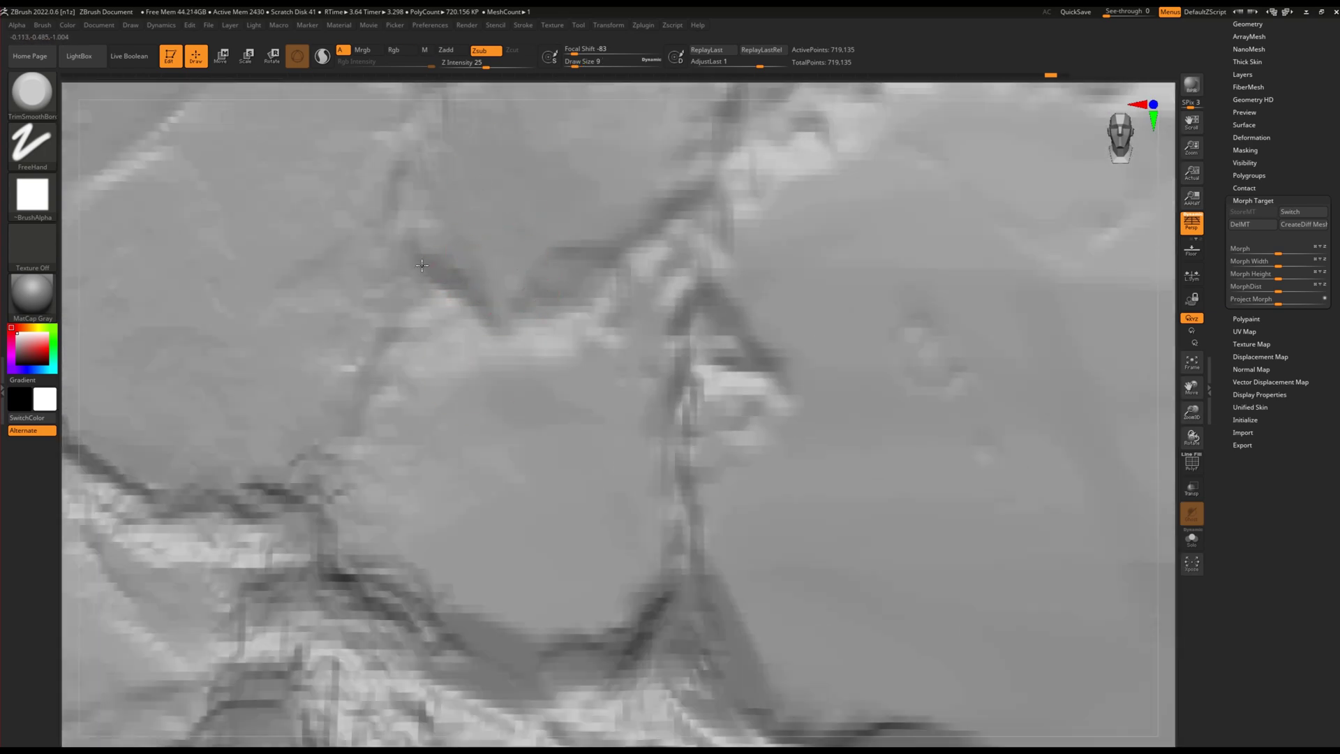
right_click_drag(483, 316, 562, 269, "ctrl")
key("f")
right_click_drag(712, 296, 658, 227, "ctrl")
key("bracketright")
key("bracketright")
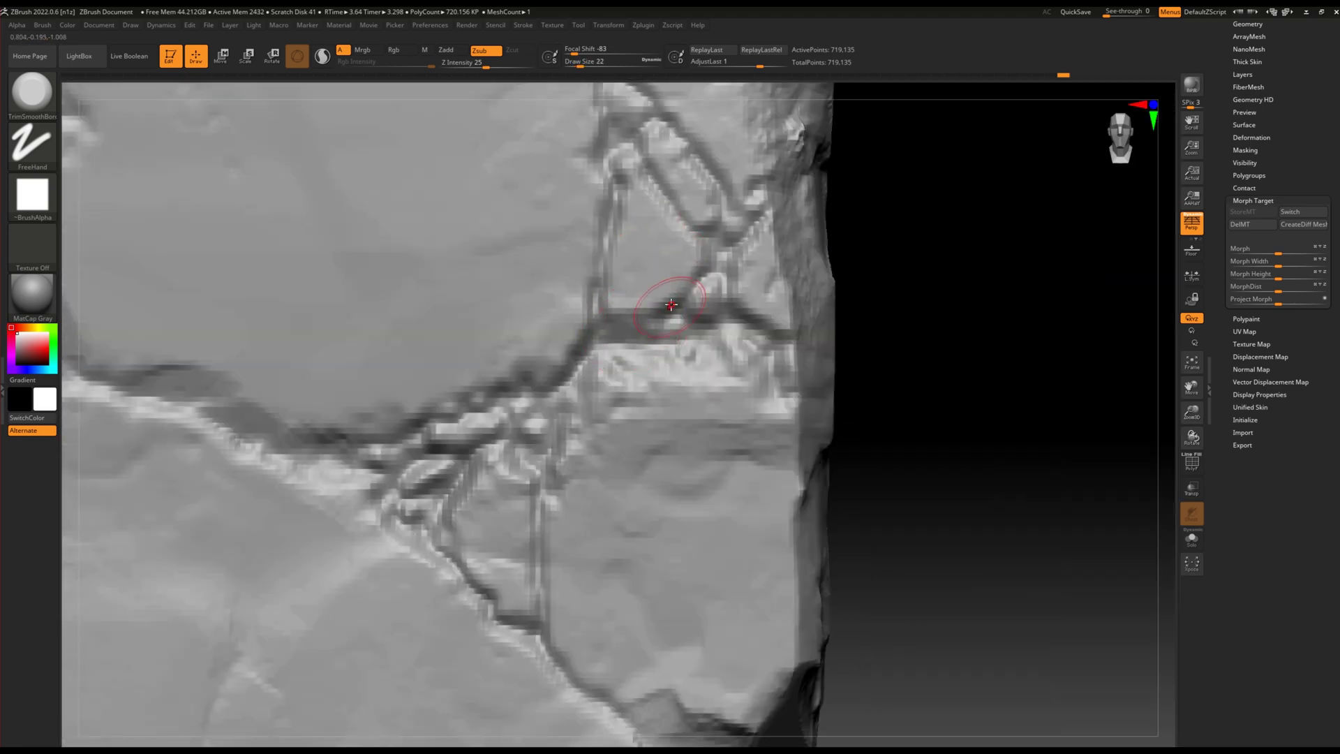
left_click_drag(709, 233, 523, 386)
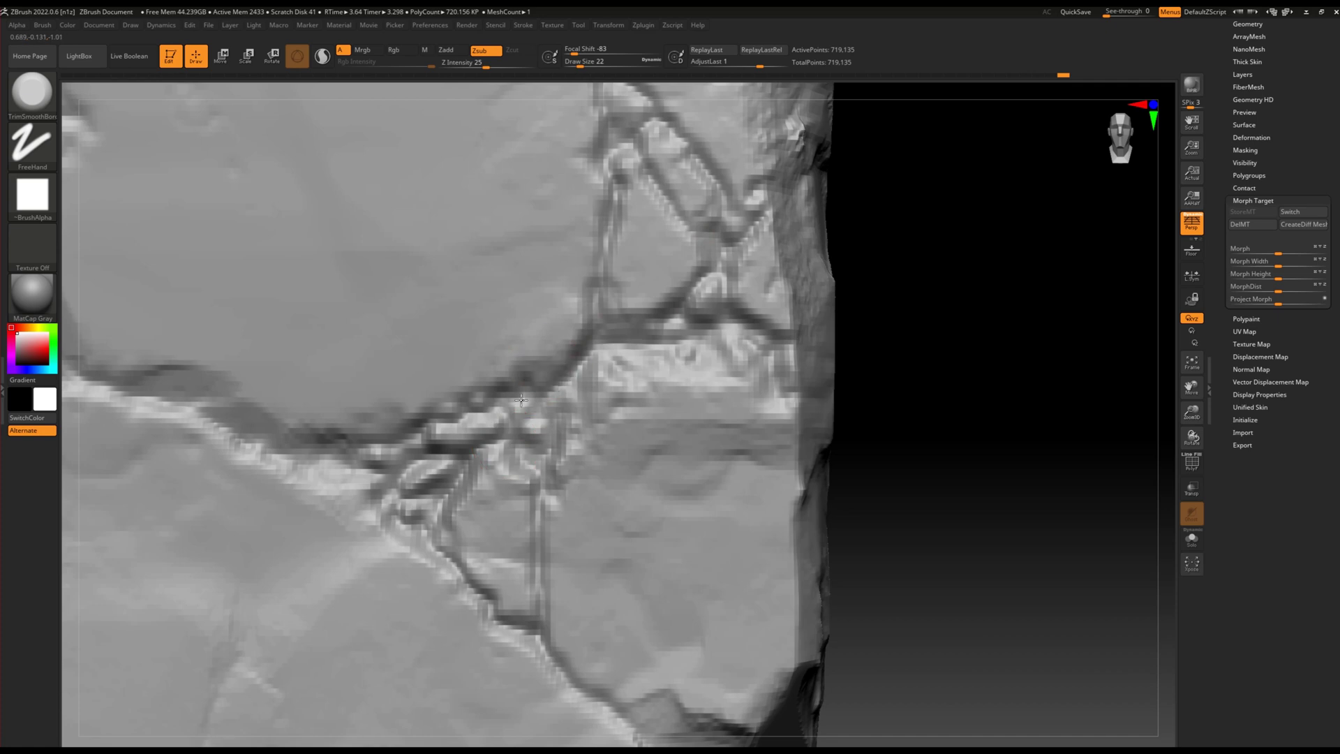
key("f")
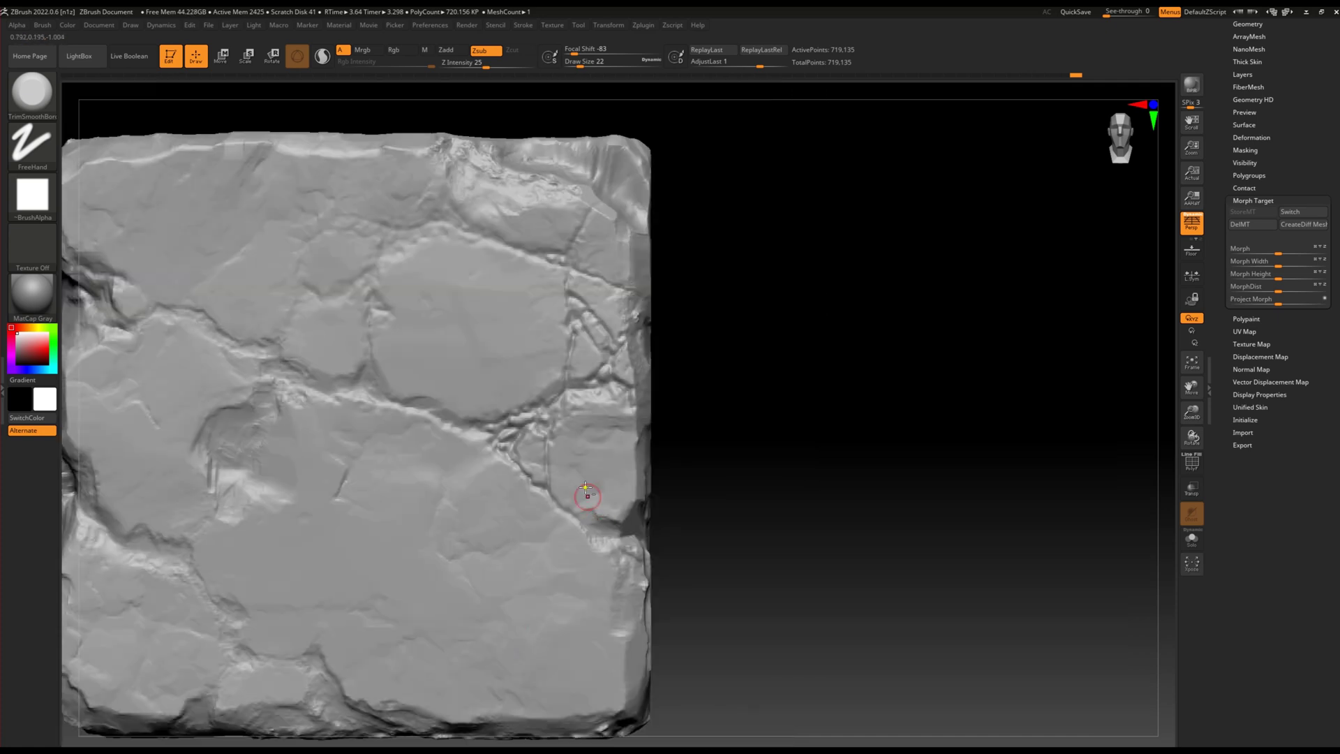
right_click_drag(690, 347, 673, 389, "ctrl")
key("f")
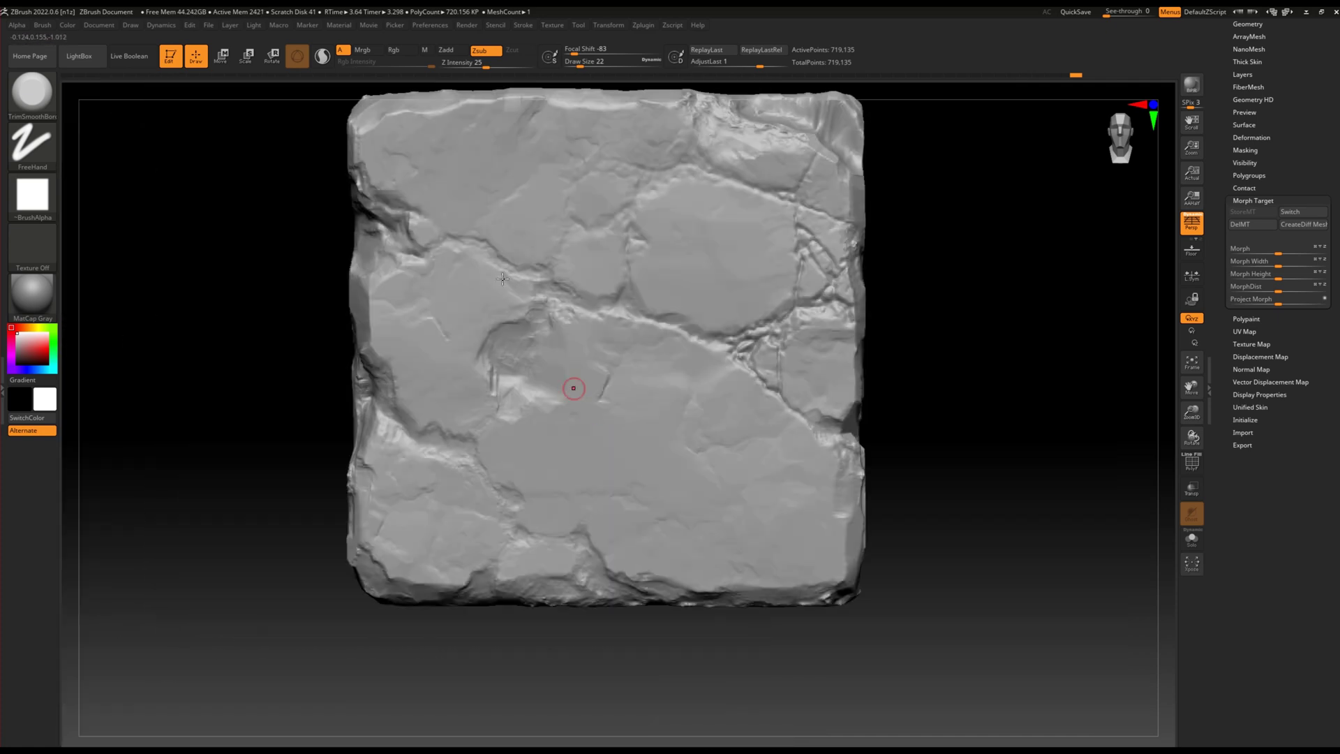
mouse_move(267, 308)
right_mouse_down("ctrl")
mouse_move(703, 314)
mouse_move(479, 358)
mouse_move(498, 322)
right_mouse_up("ctrl")
Switch to DamStandard and deepen the crack from its left end toward the lower right.
key("b")
key("s")
key("l")
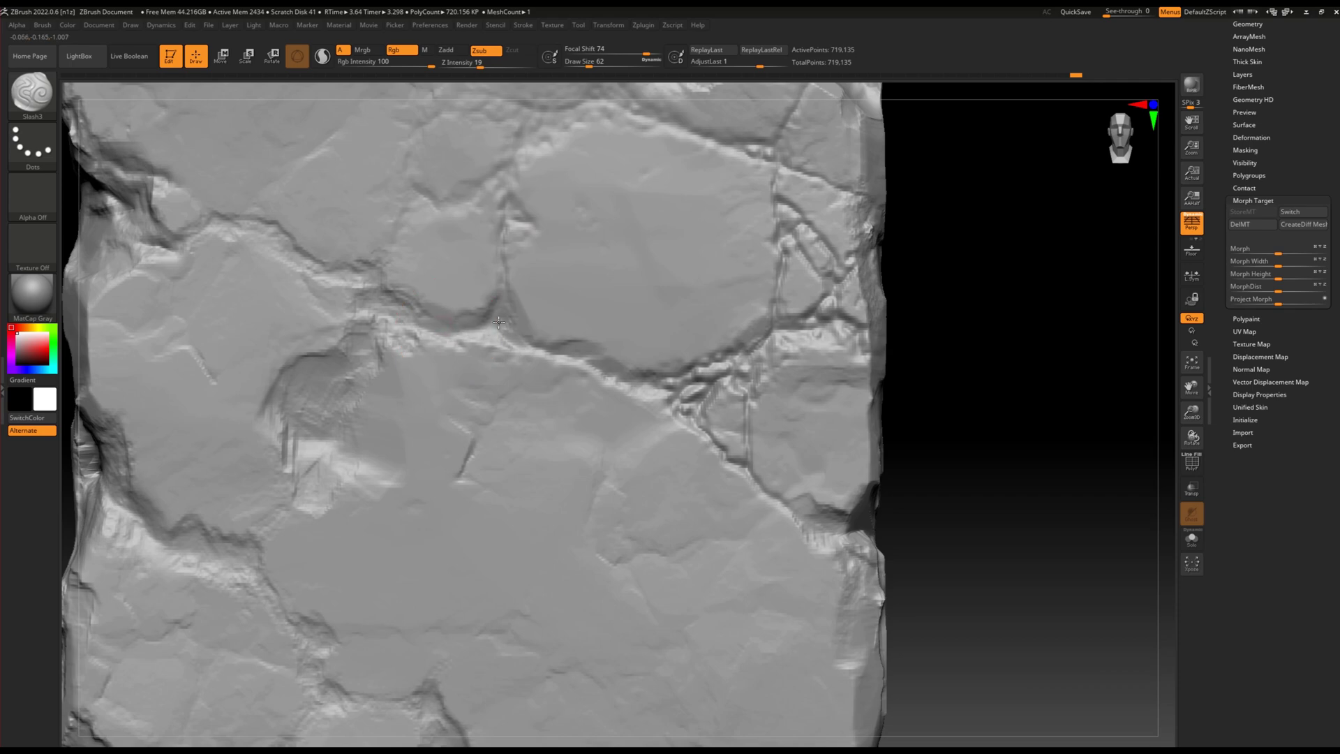
key("b")
key("d")
key("s")
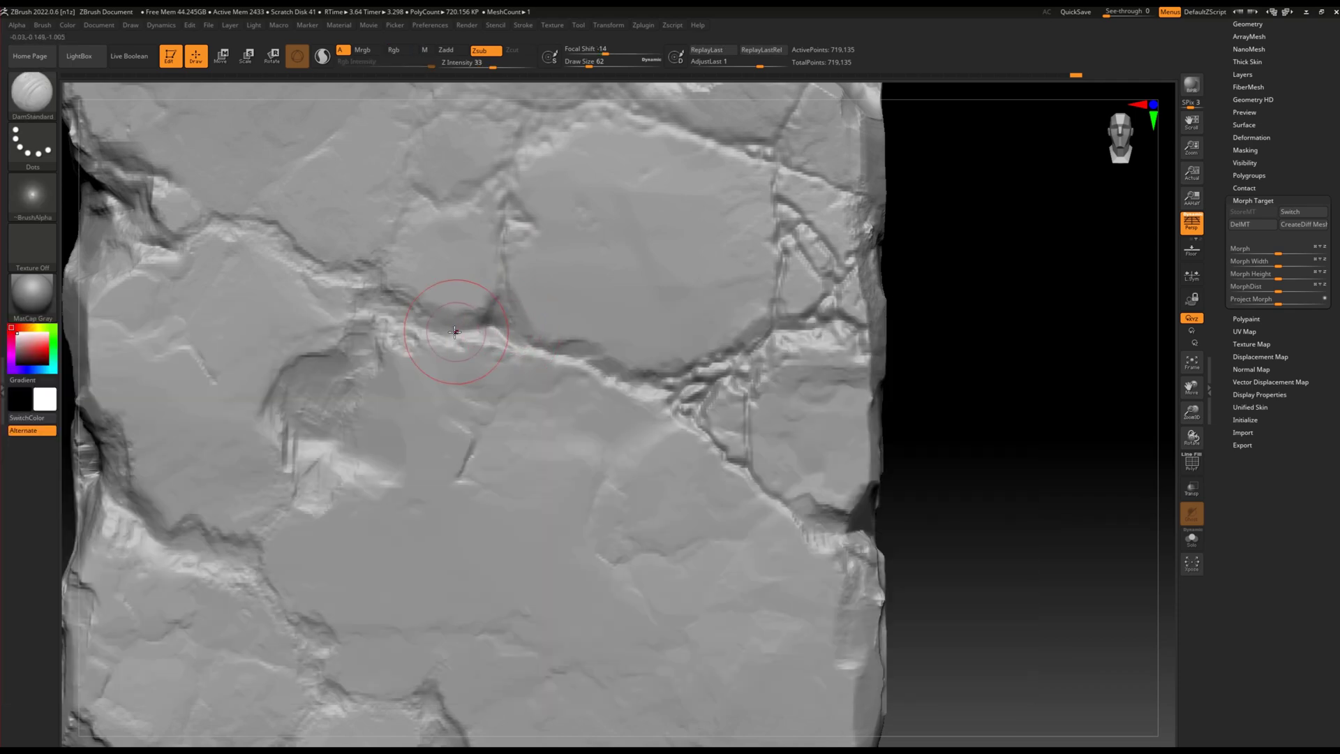
left_click_drag(482, 330, 442, 329)
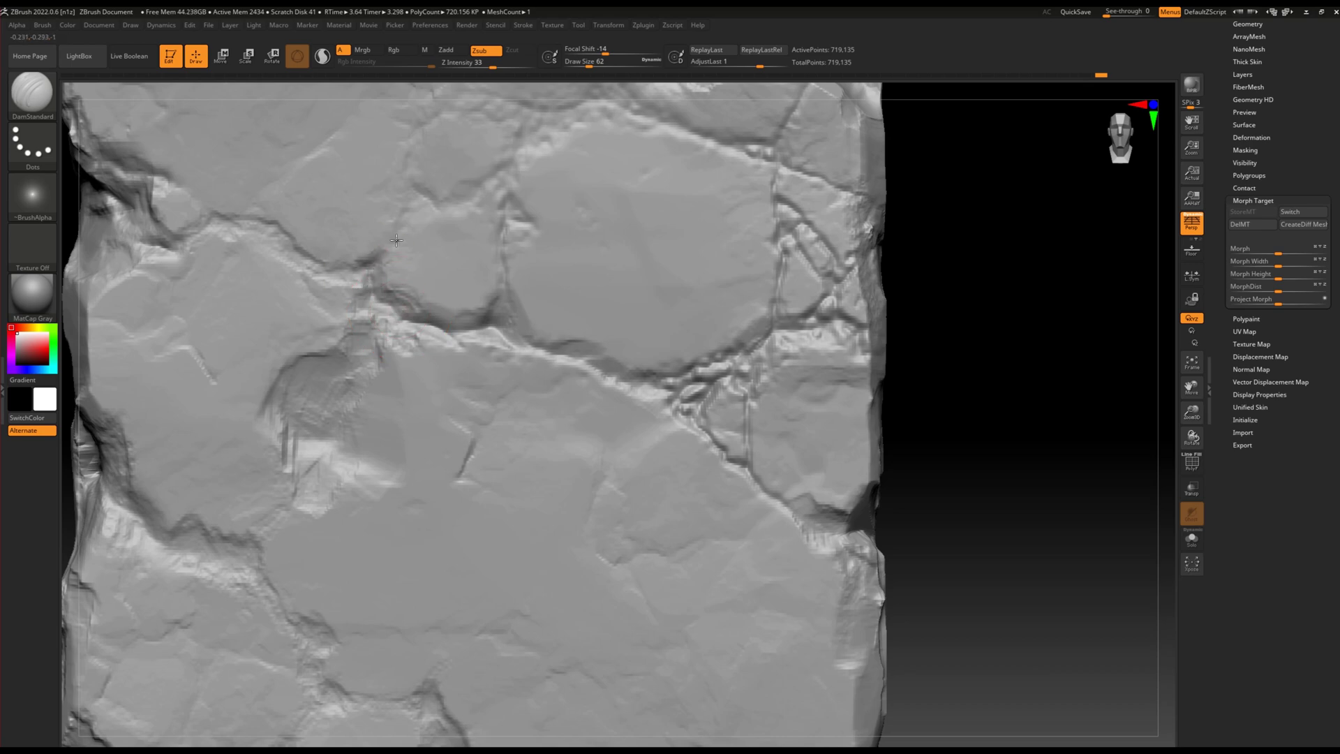
right_click_drag(368, 263, 433, 313, "ctrl")
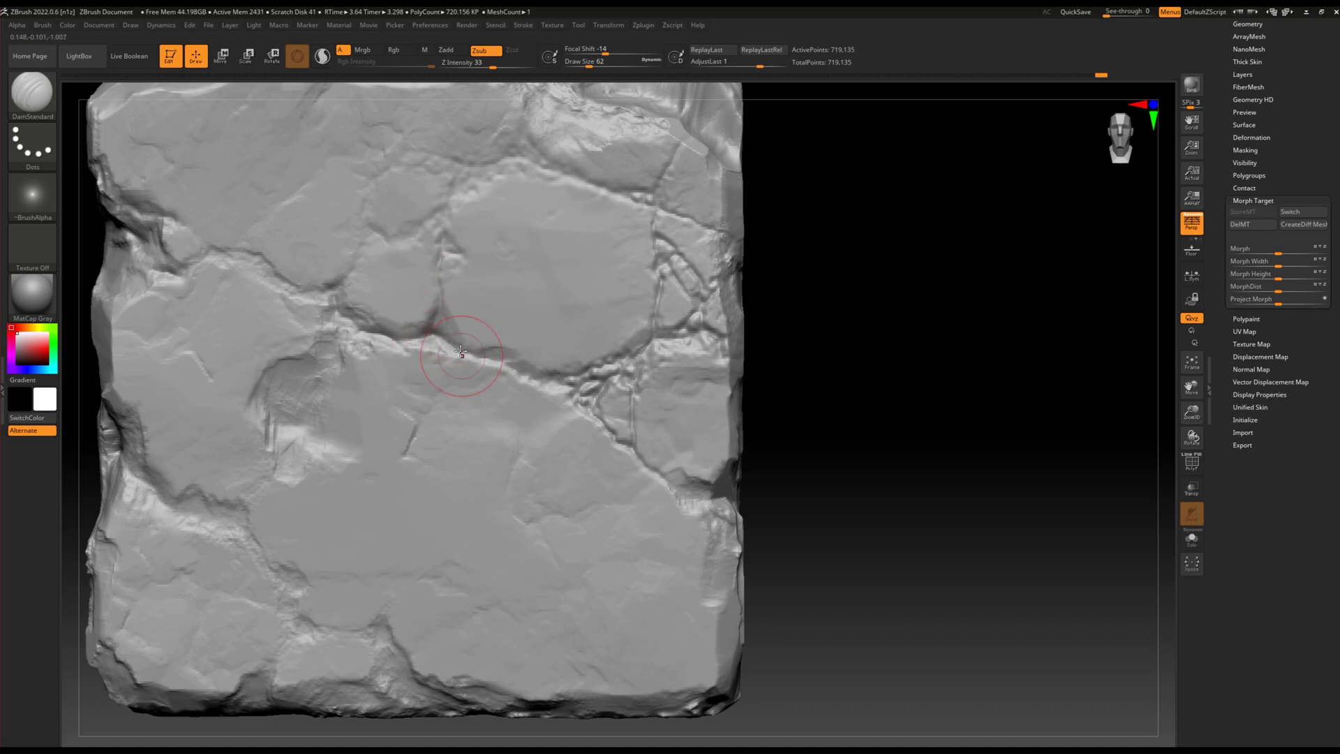
left_click_drag(426, 346, 531, 411)
left_click_drag(479, 314, 545, 379)
left_click_drag(590, 407, 721, 498)
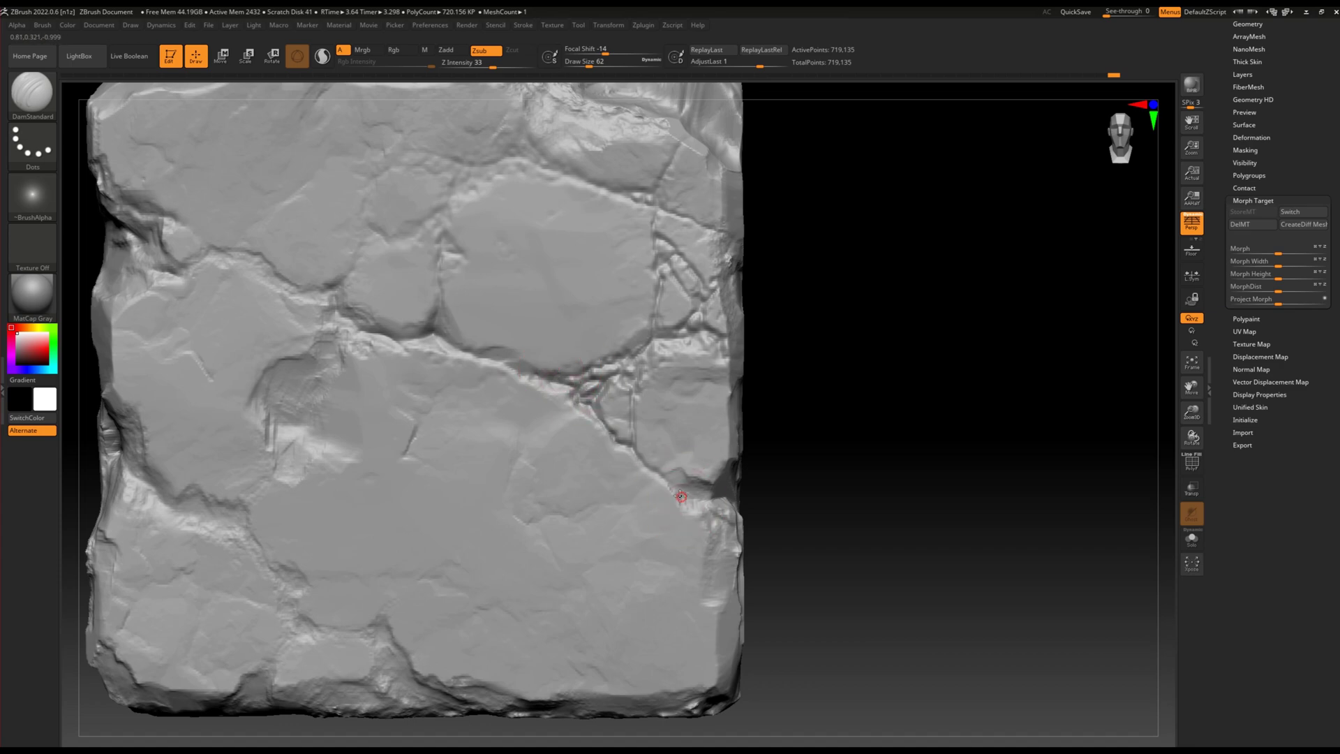
Extend the groove further down-right and trim the lower-right crease with a smaller brush.
mouse_move(747, 491)
left_mouse_down("alt")
mouse_move(831, 380)
mouse_move(768, 503)
left_mouse_up("alt")
left_click_drag(636, 462, 702, 485)
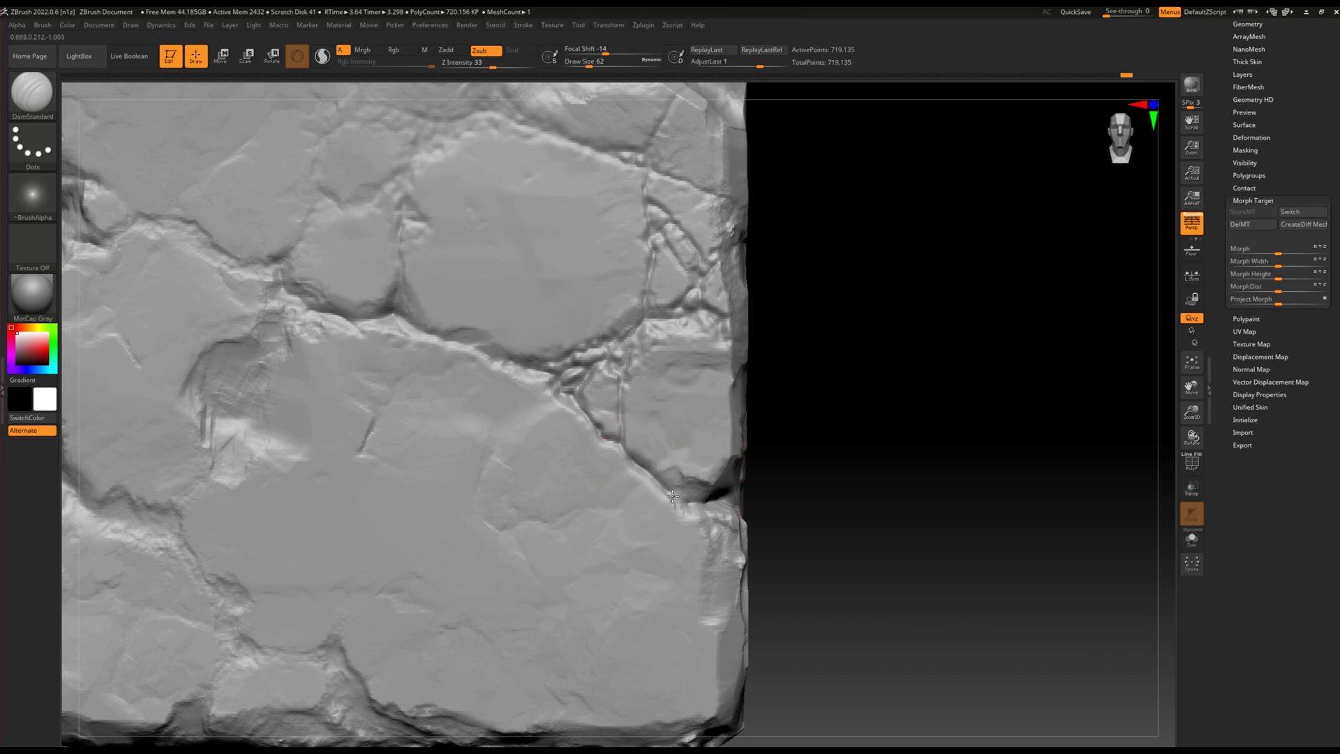
key("shift")
left_click_drag(673, 464, 663, 474, "alt")
key("bracketleft")
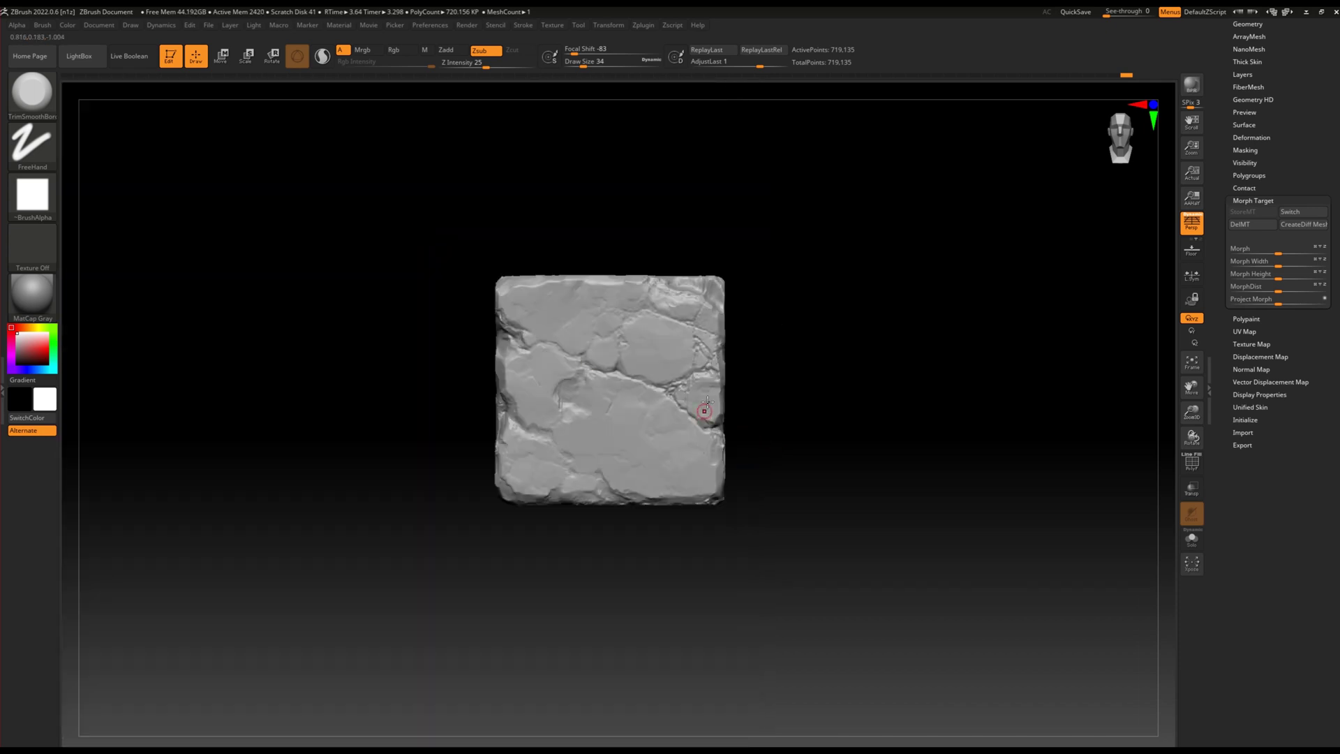
key("bracketleft")
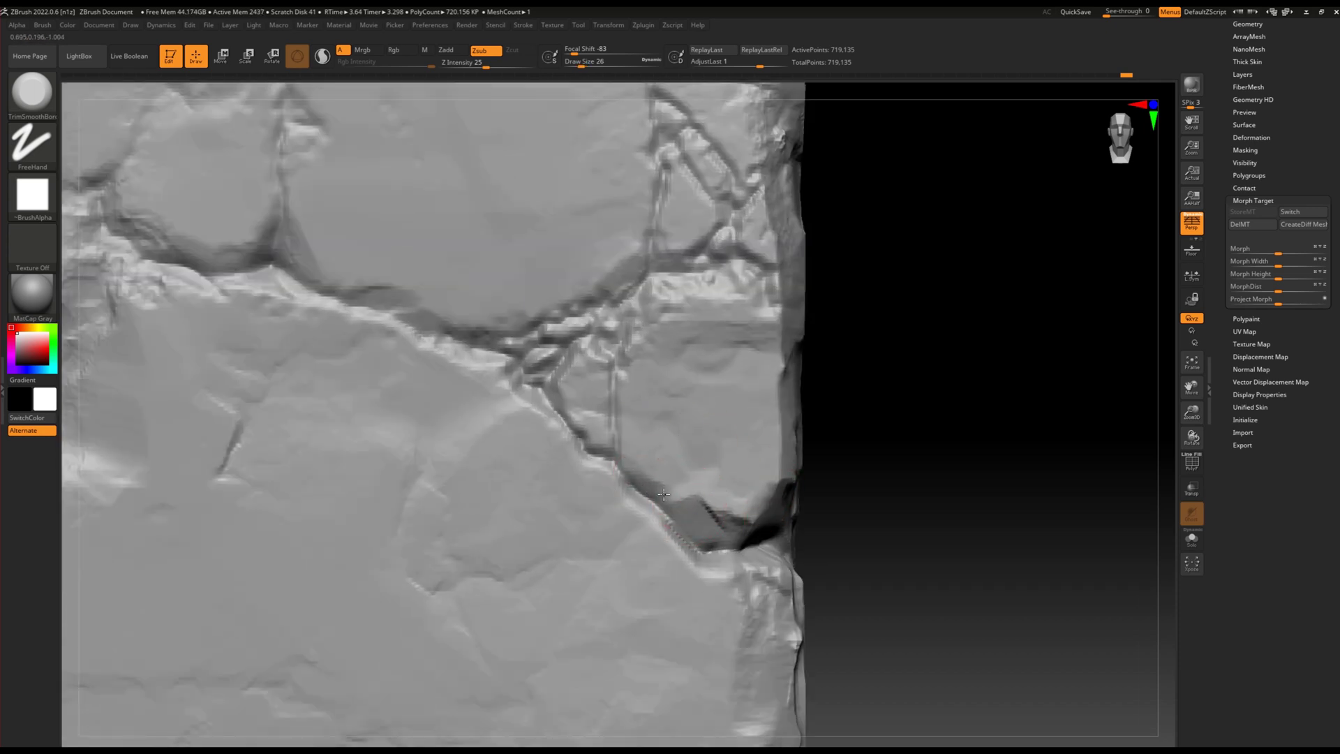
left_click_drag(658, 487, 589, 444)
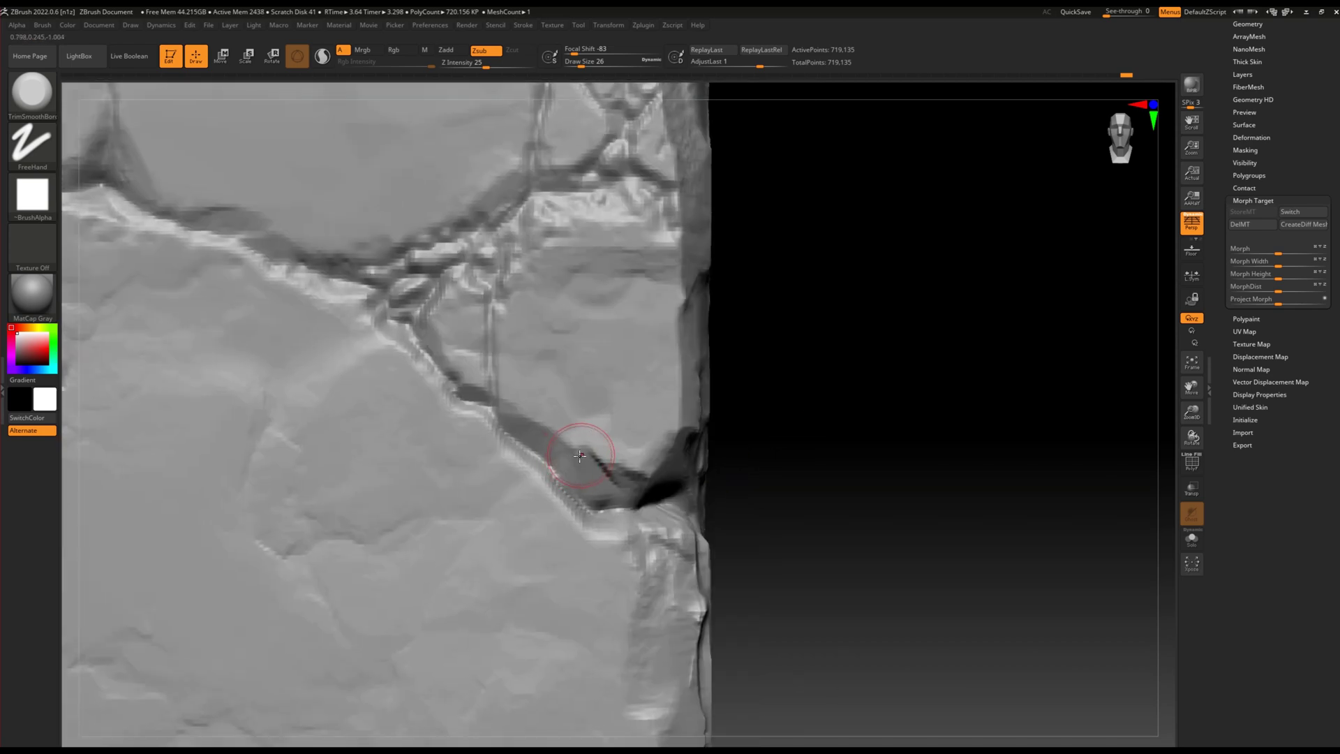
Give ClayTubes Alpha 28, then return to DamStandard with a larger draw size.
key("b")
key("c")
key("t")
left_click(32, 194)
left_click(248, 204)
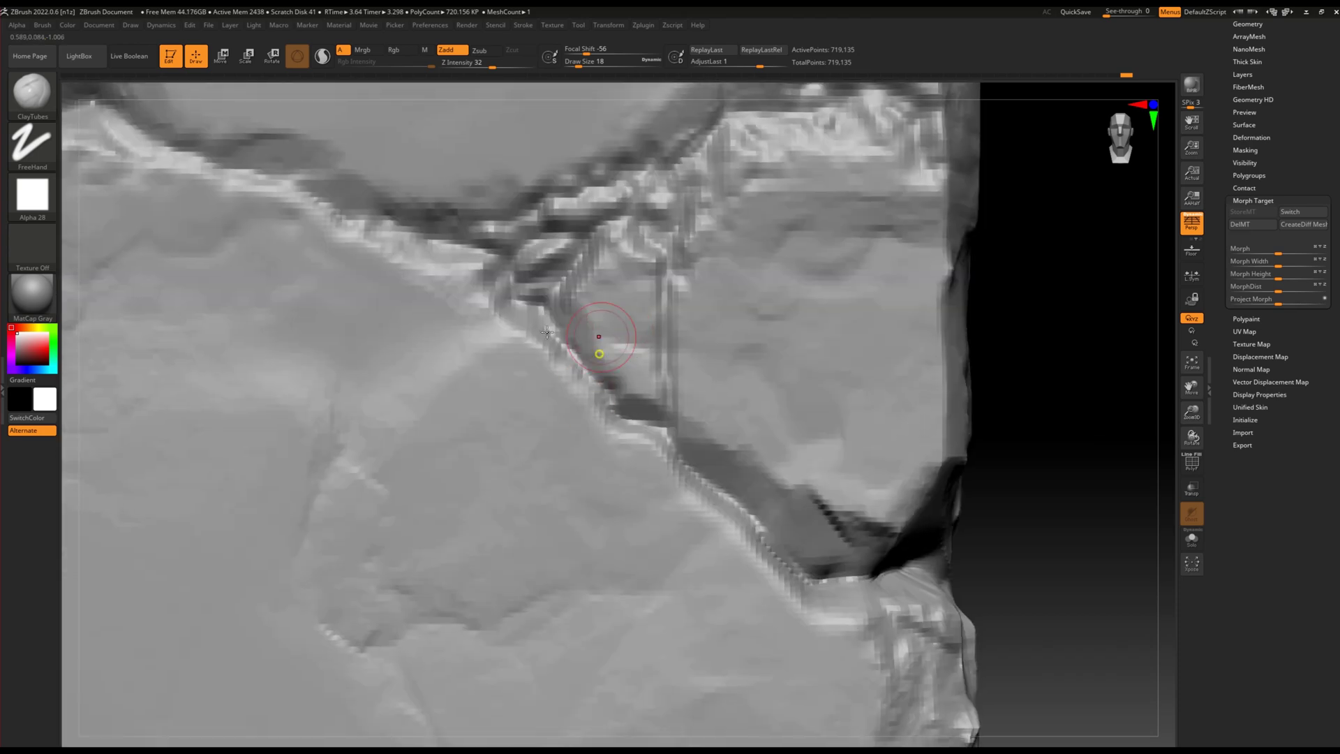
key("b")
key("d")
key("s")
right_click_drag(549, 412, 559, 483, "alt")
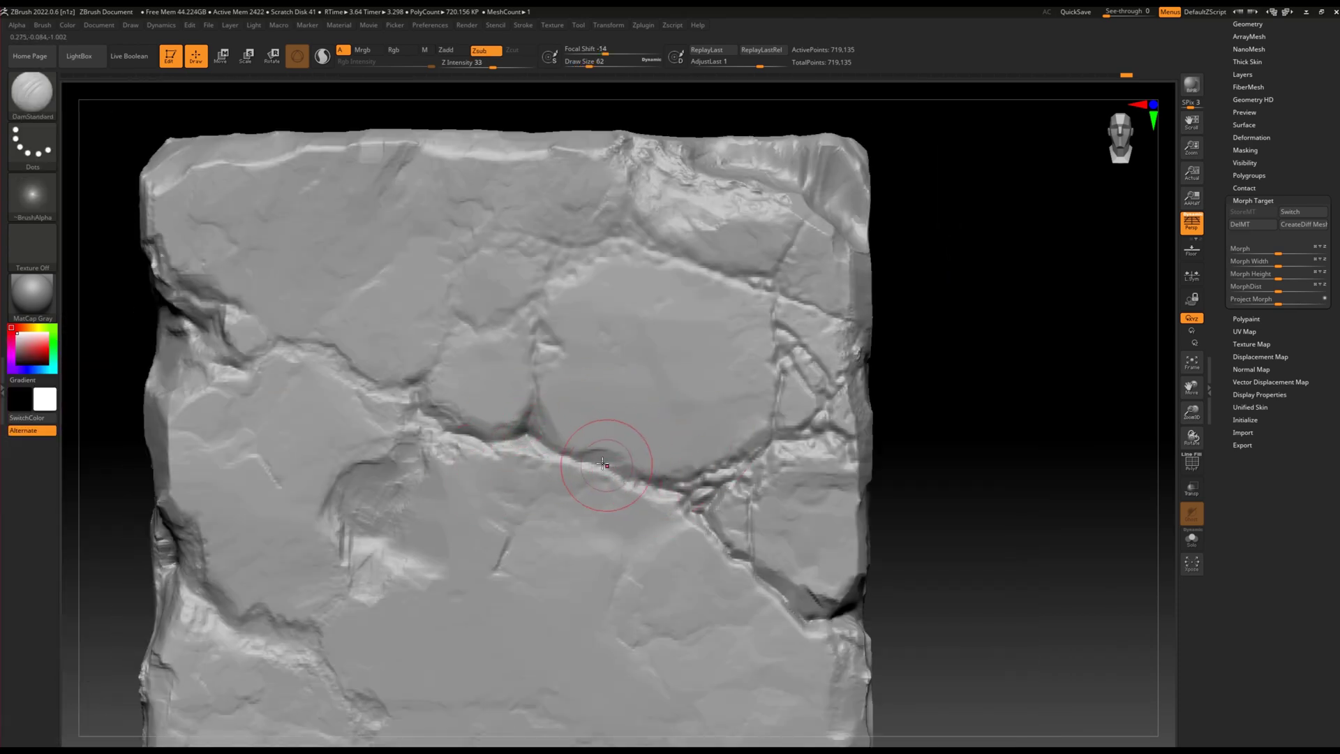
Reframe the rock around the crack area and reload ClayTubes.
scroll(682, 487, "down", 5)
scroll(664, 433, "up", 7)
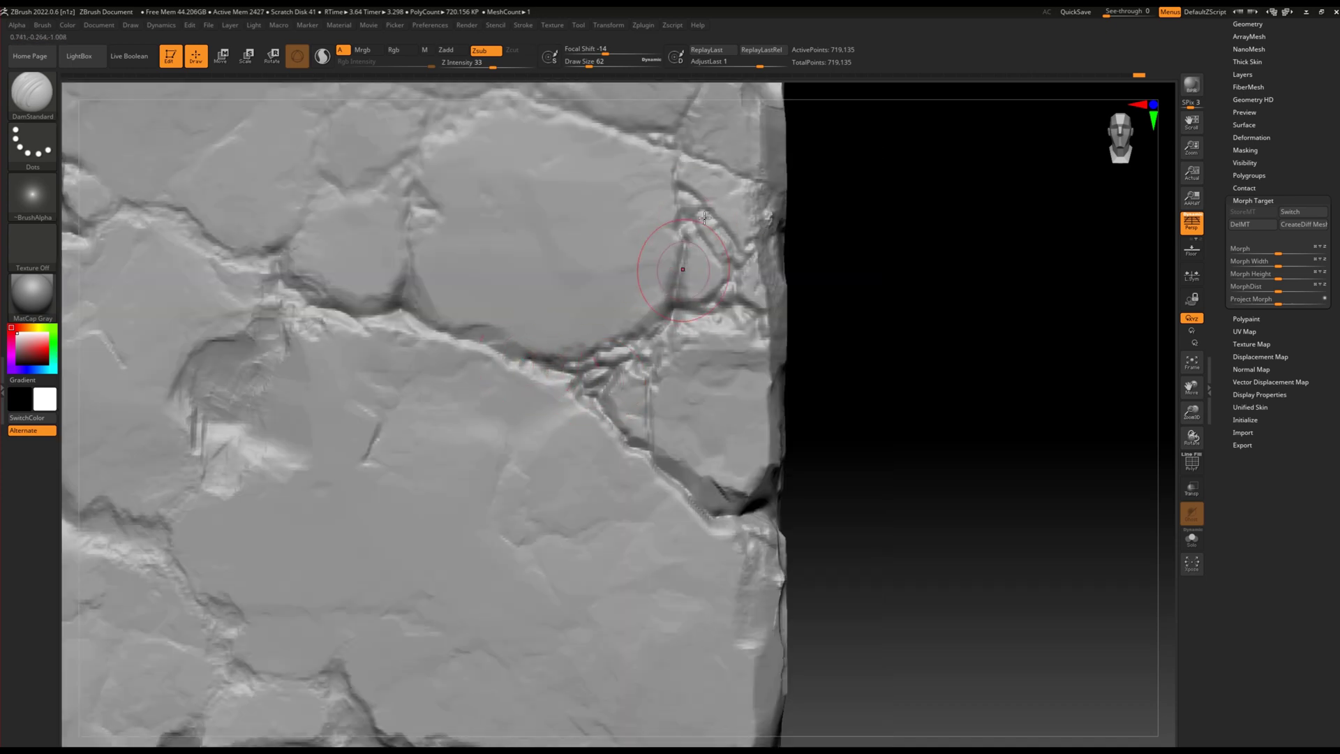
key("f")
right_click_drag(746, 201, 762, 257, "alt")
scroll(610, 253, "up", 3)
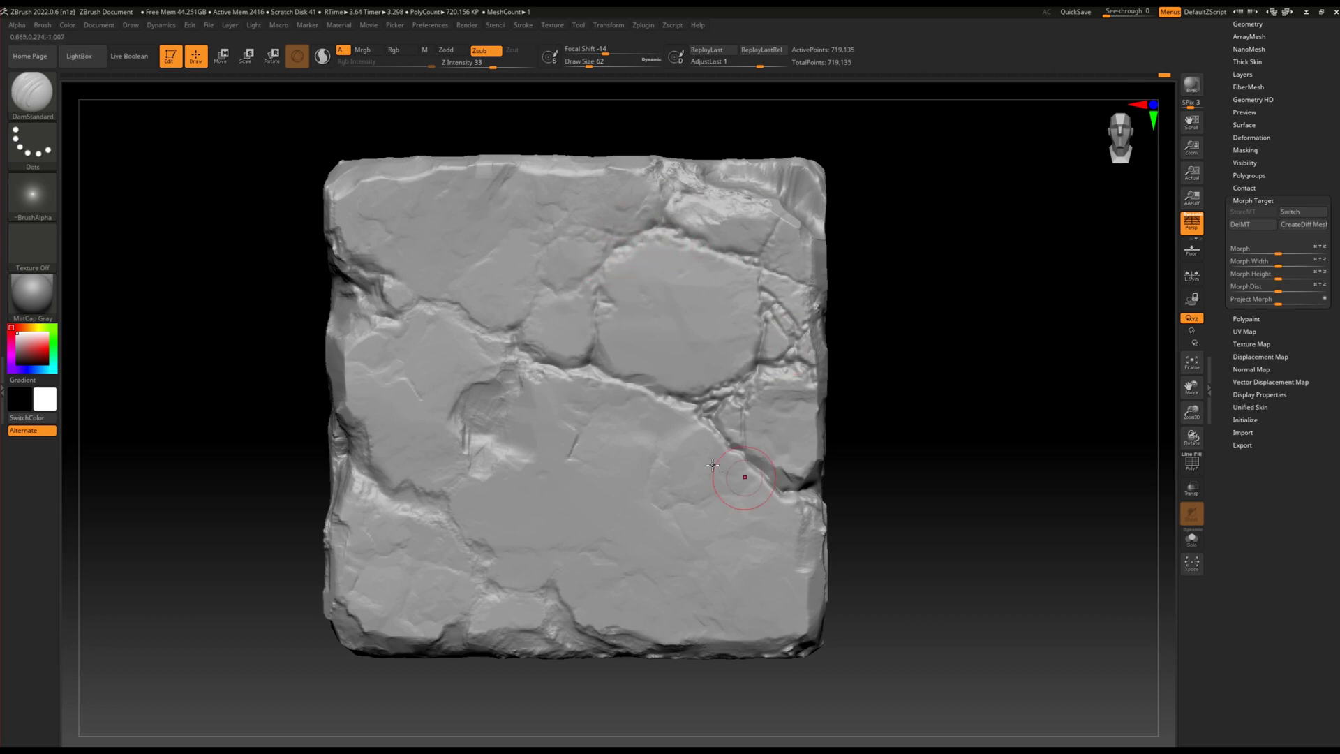
scroll(775, 348, "up", 2)
key("b")
key("c")
key("t")
left_click(32, 195)
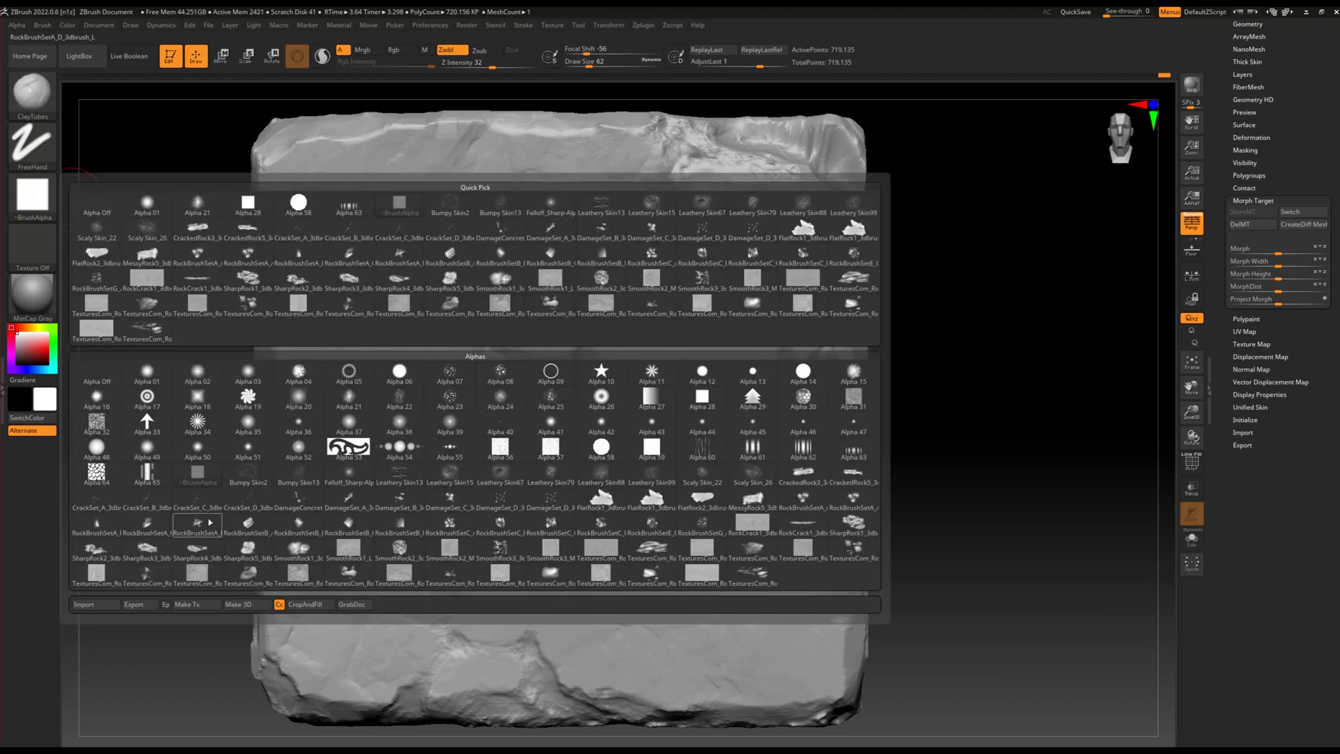
Pick a RockBrushSetA rock alpha and orbit to check the block's side.
left_click(102, 530)
scroll(454, 233, "up", 5)
scroll(607, 380, "up", 2)
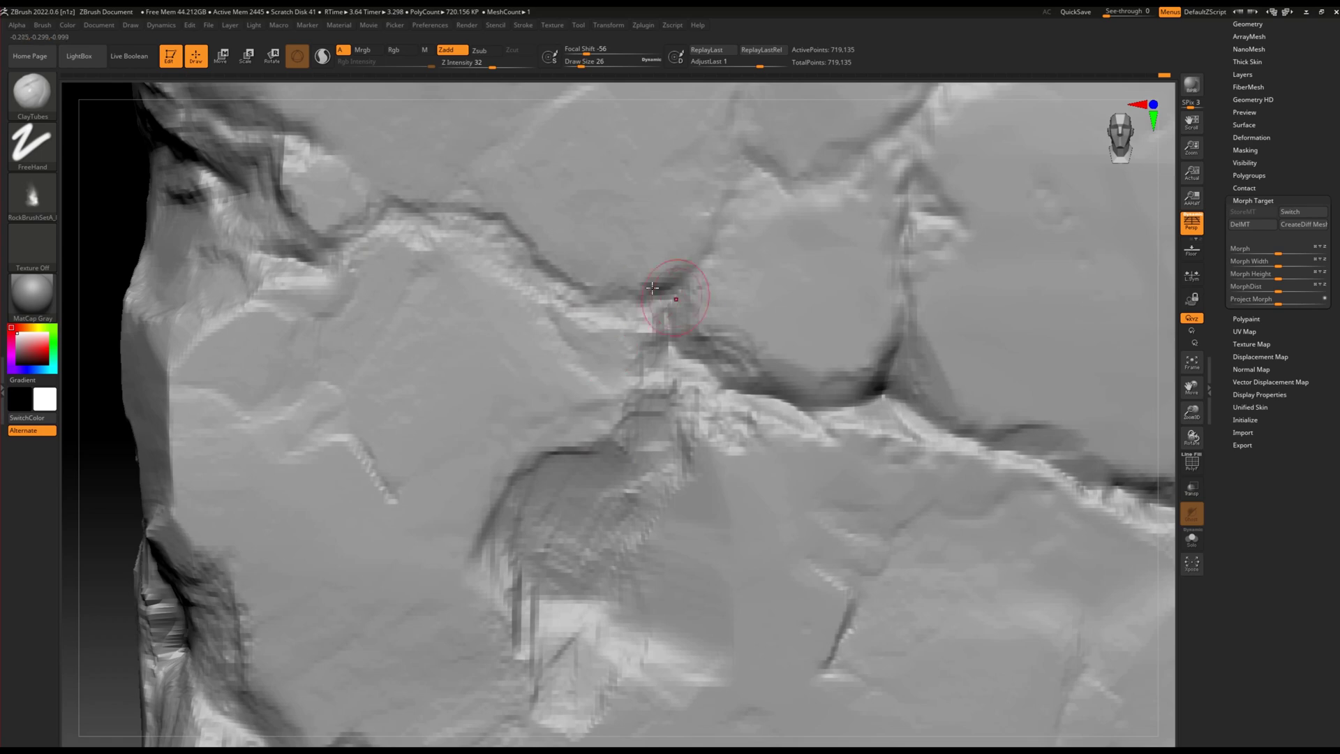
scroll(642, 296, "down", 10)
scroll(709, 370, "up", 3)
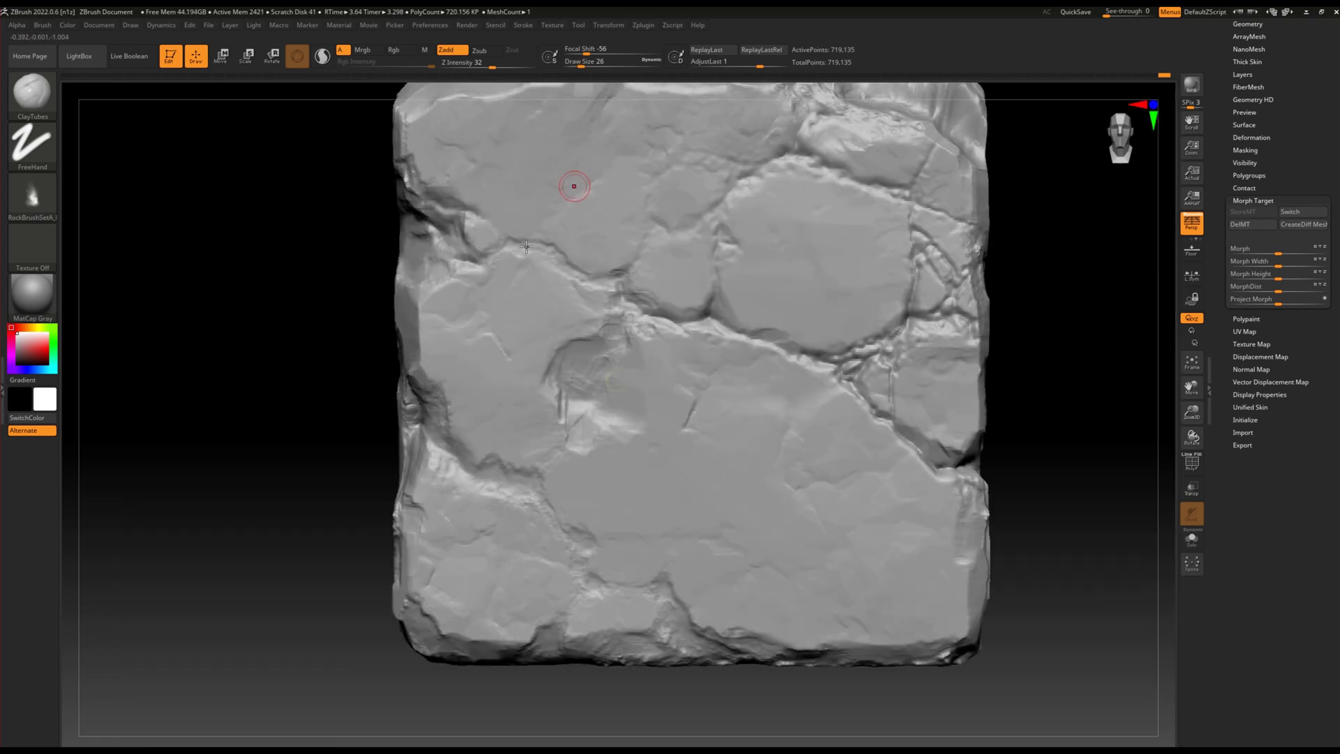
scroll(662, 344, "down", 2)
left_click_drag(662, 344, 384, 362)
scroll(605, 496, "down", 3)
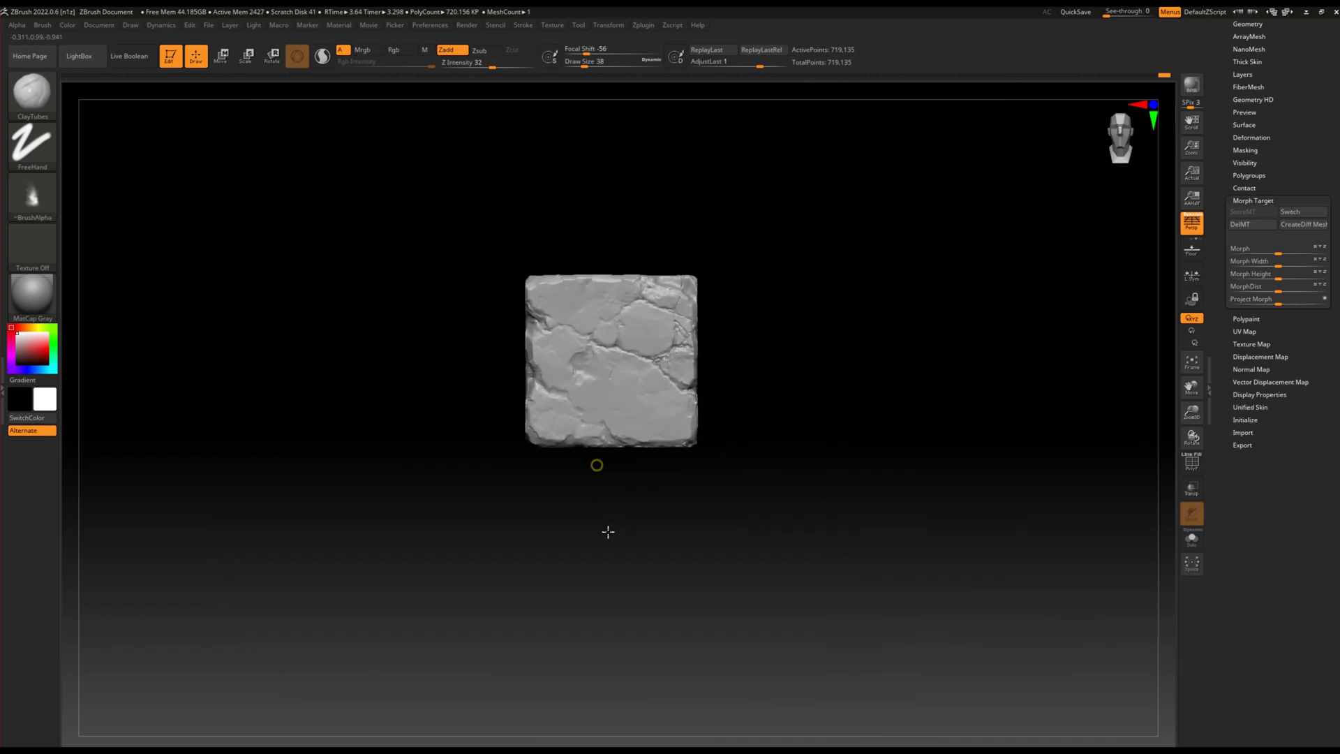
scroll(608, 533, "up", 5)
Reshape the crack edge with clay, build up the surface beside it, and carve an upward crease.
mouse_move(422, 412)
left_mouse_down()
mouse_move(453, 349)
mouse_move(473, 365)
mouse_move(463, 403)
mouse_move(477, 353)
left_mouse_up()
mouse_move(529, 278)
left_mouse_down()
mouse_move(494, 299)
mouse_move(524, 290)
mouse_move(526, 224)
mouse_move(552, 218)
left_mouse_up()
mouse_move(551, 218)
right_mouse_down("ctrl")
mouse_move(639, 276)
mouse_move(523, 328)
right_mouse_up("ctrl")
key("ctrl")
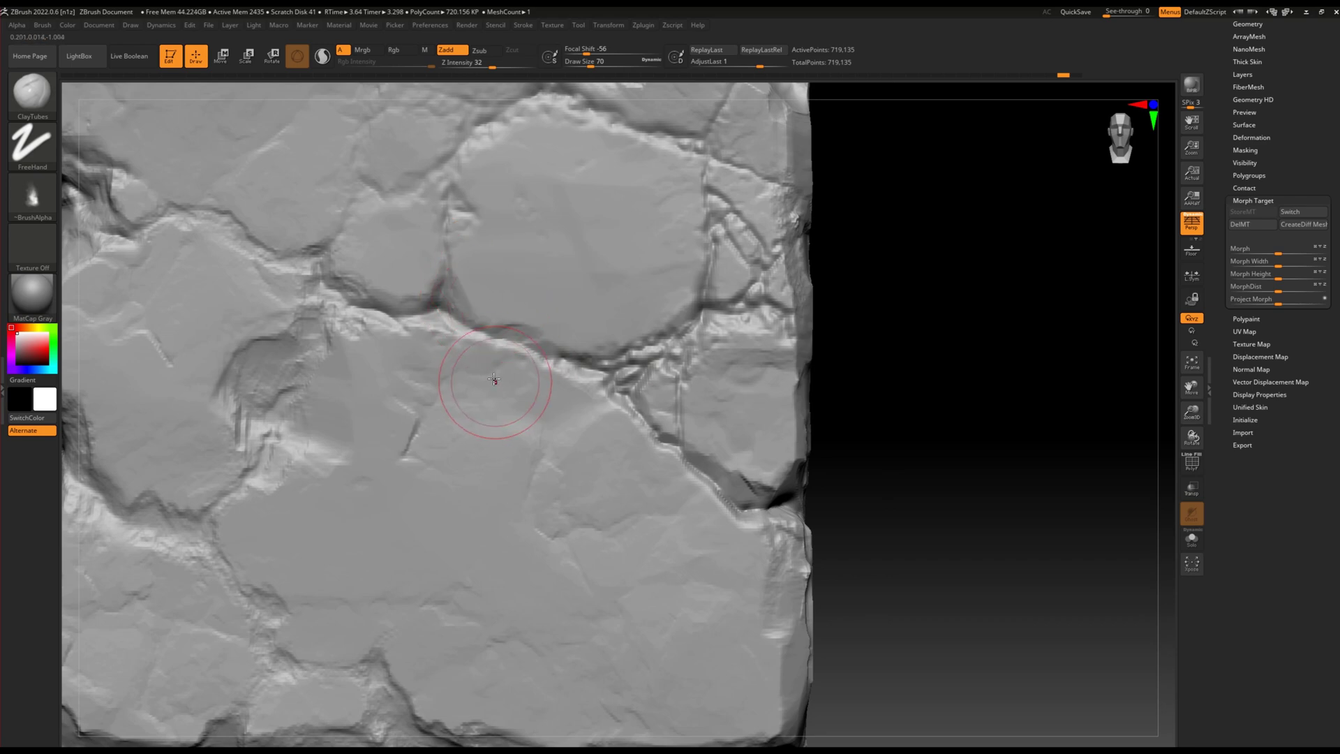
Cut flat chipped edges along and below the central crack with TrimFront.
key("b")
key("t")
key("f")
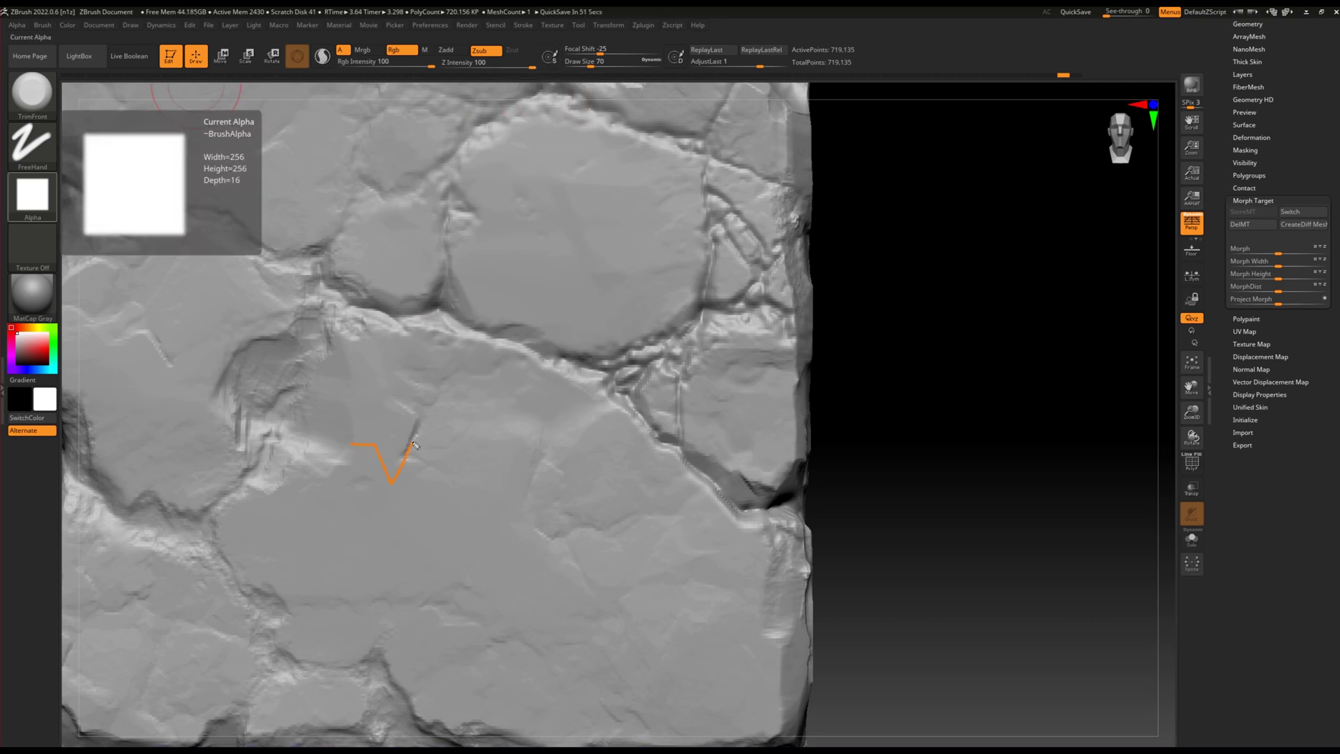
left_click_drag(516, 342, 570, 352)
left_click_drag(890, 426, 921, 444)
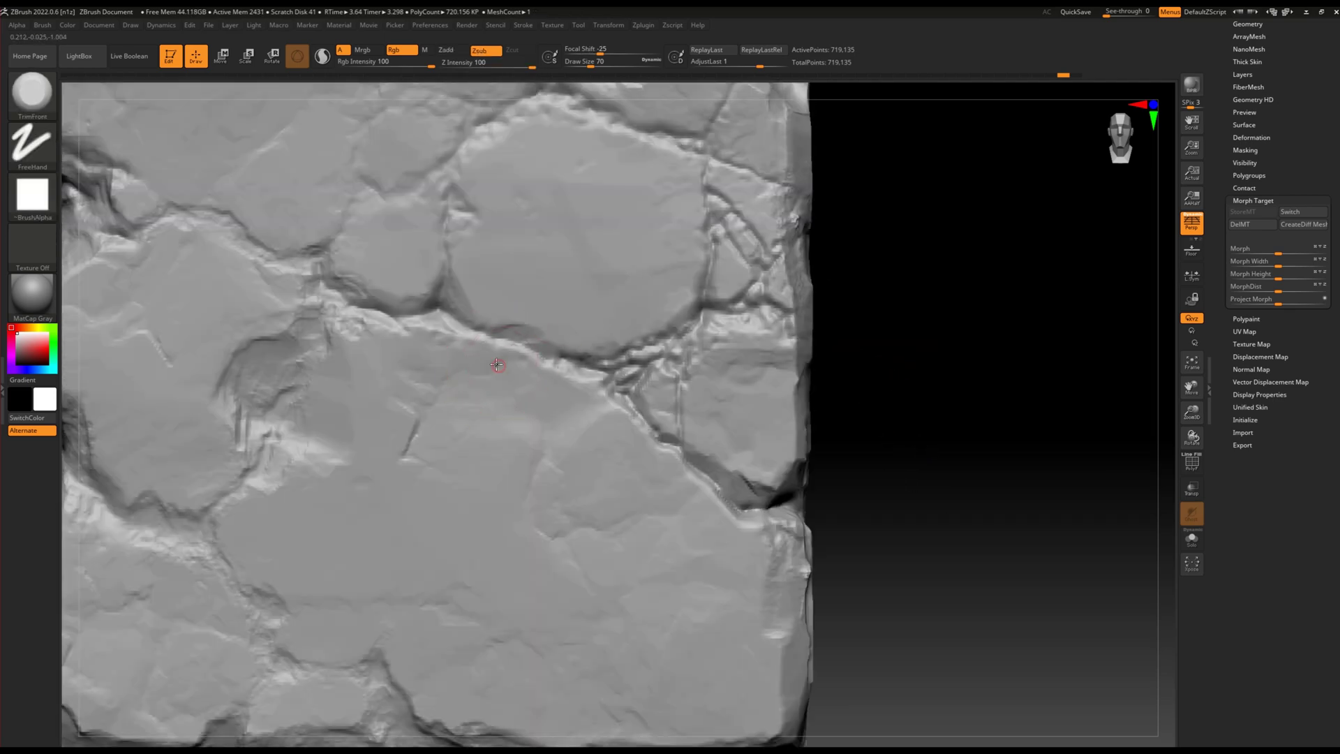
left_click_drag(492, 331, 515, 407)
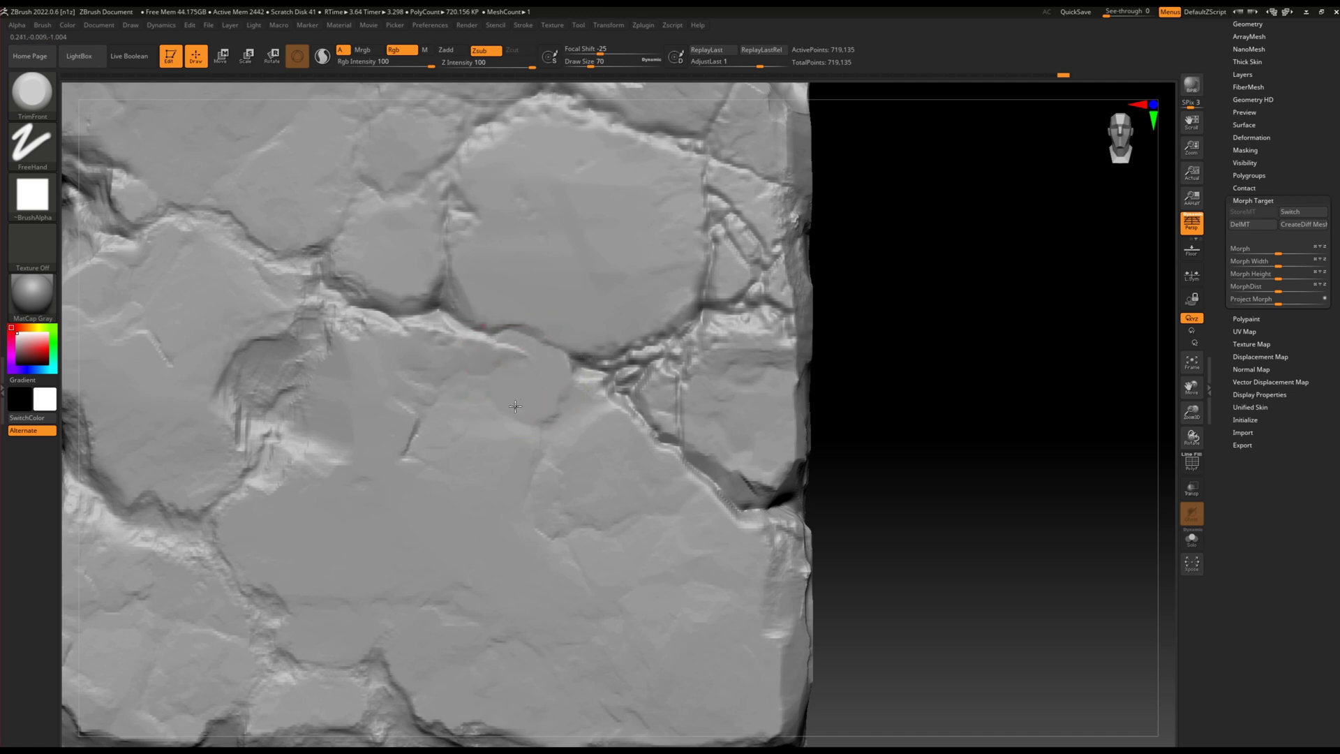
left_click_drag(467, 356, 496, 456)
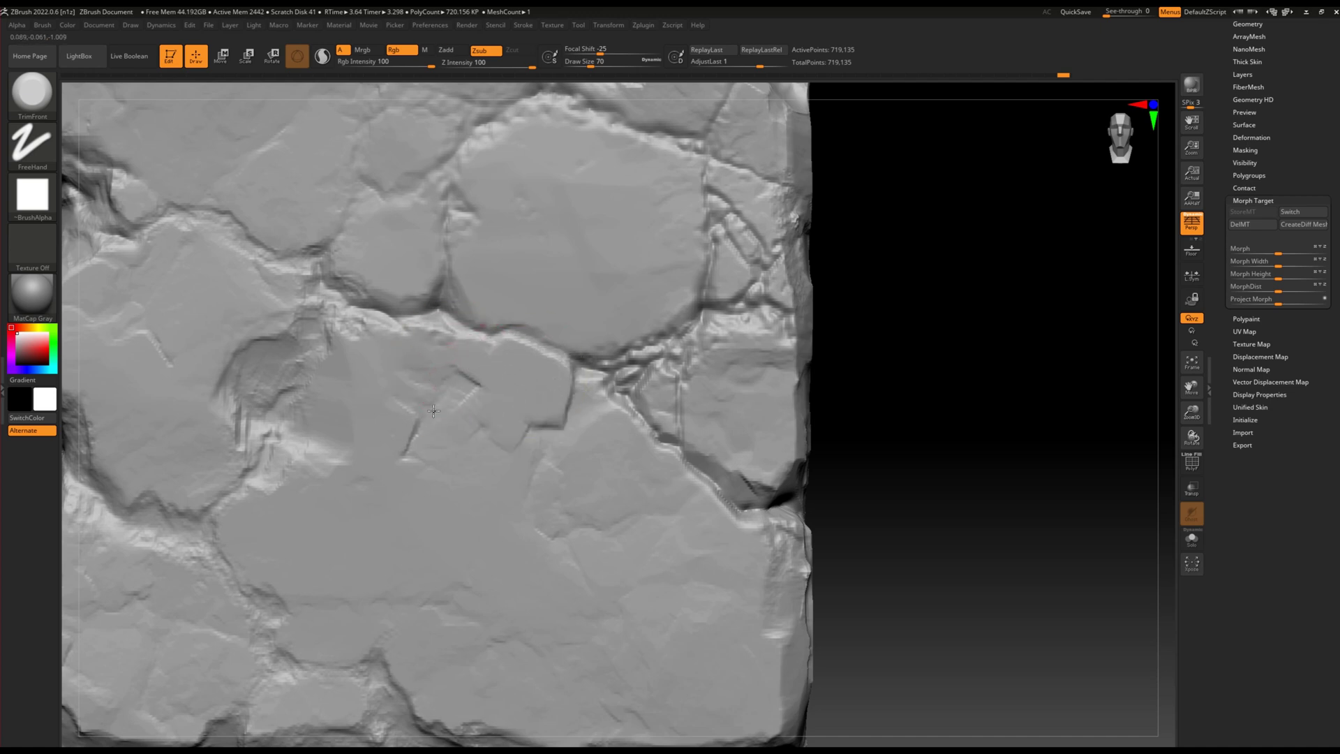
left_click_drag(615, 431, 589, 389)
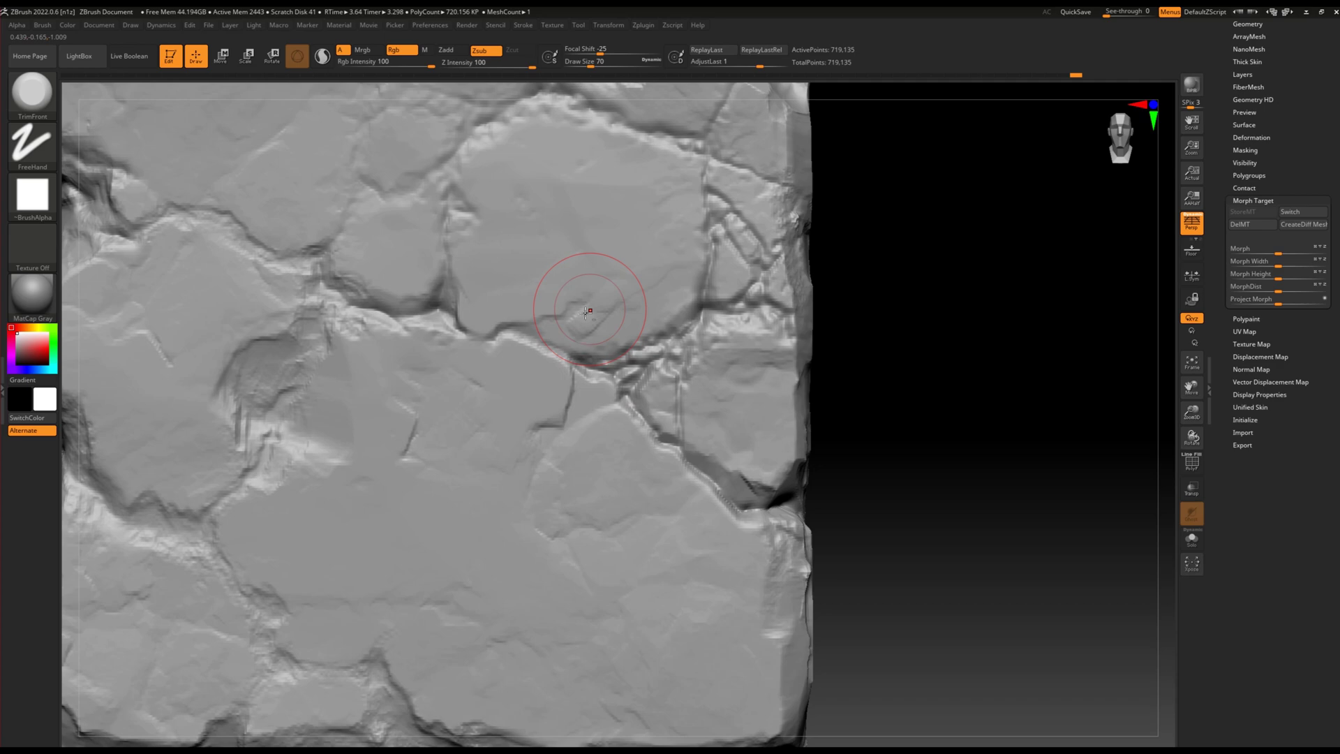
Activate TrimSmoothBorder and frame the whole block in view.
key("b")
key("c")
key("t")
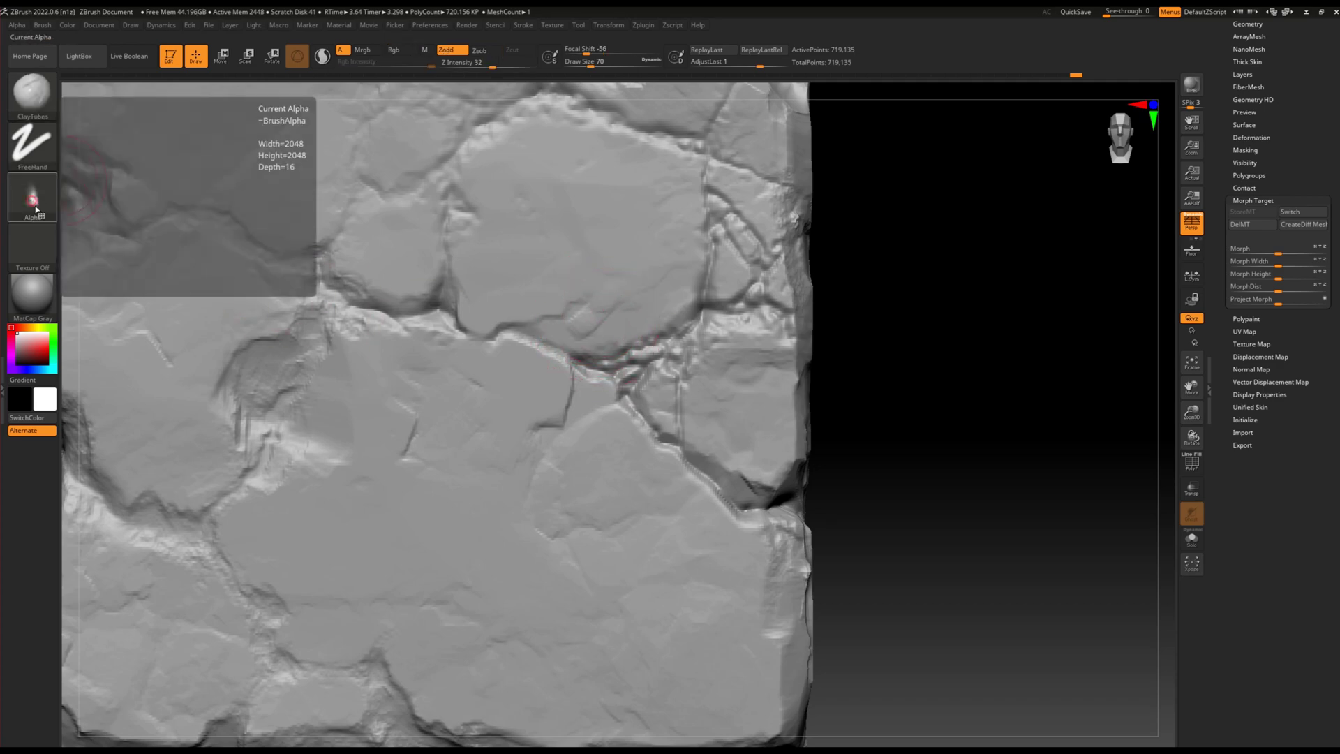
key("b")
key("t")
key("s")
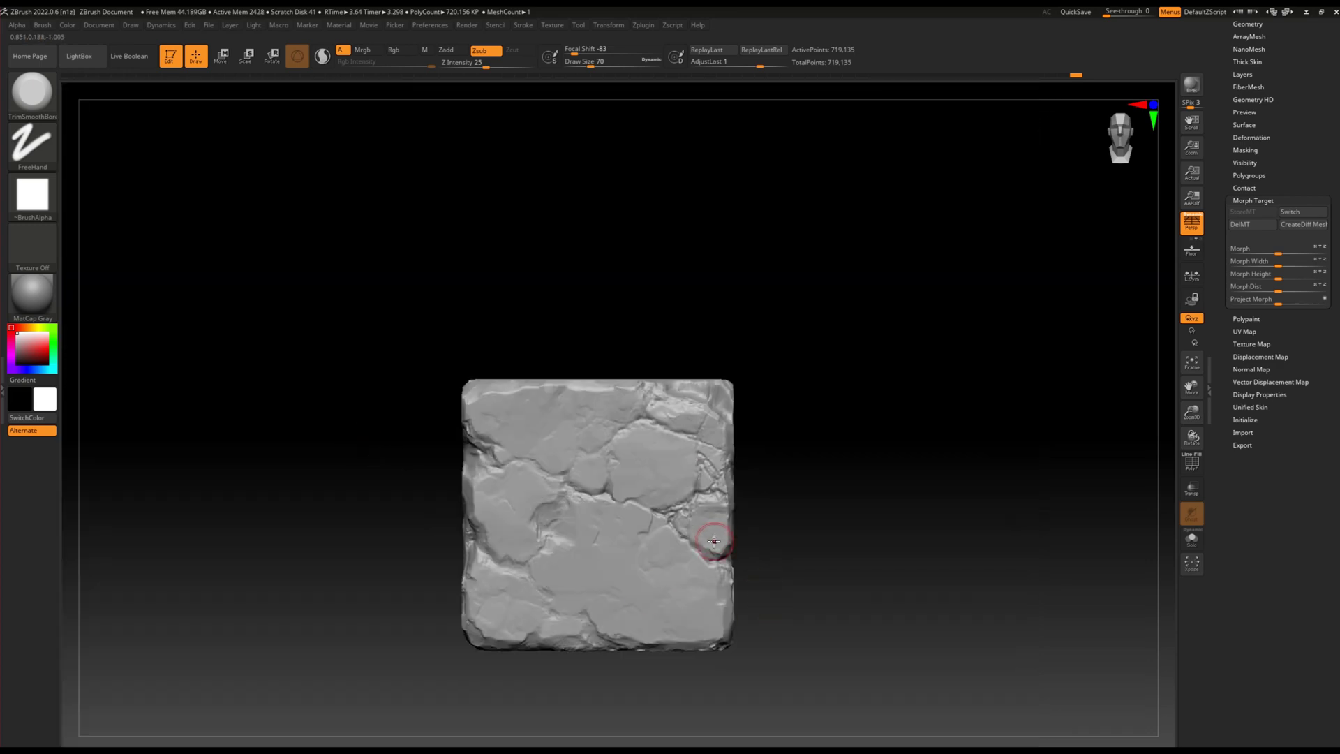
mouse_move(714, 541)
right_mouse_down("alt")
mouse_move(617, 421)
mouse_move(427, 516)
right_mouse_up("alt")
left_click(465, 26)
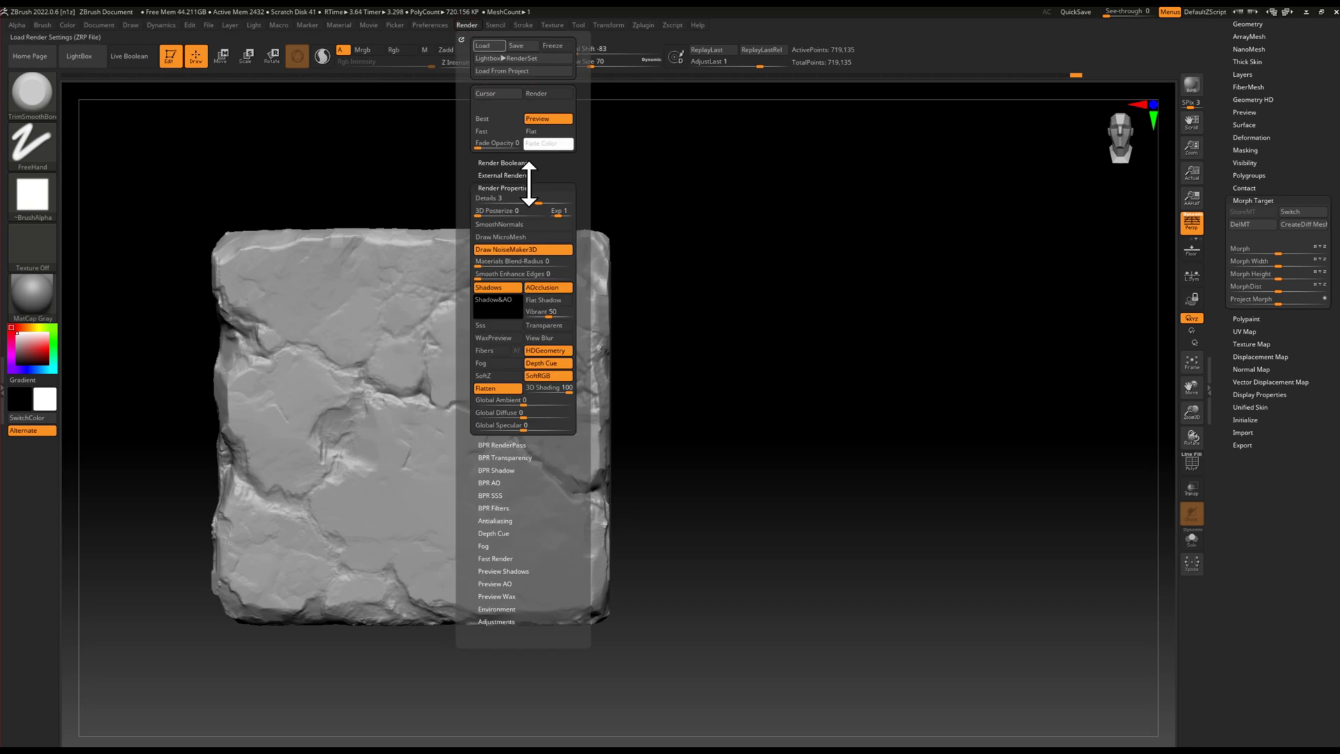
Render a Best-quality shadowed preview and orbit and zoom to inspect the cracks.
left_click(513, 120)
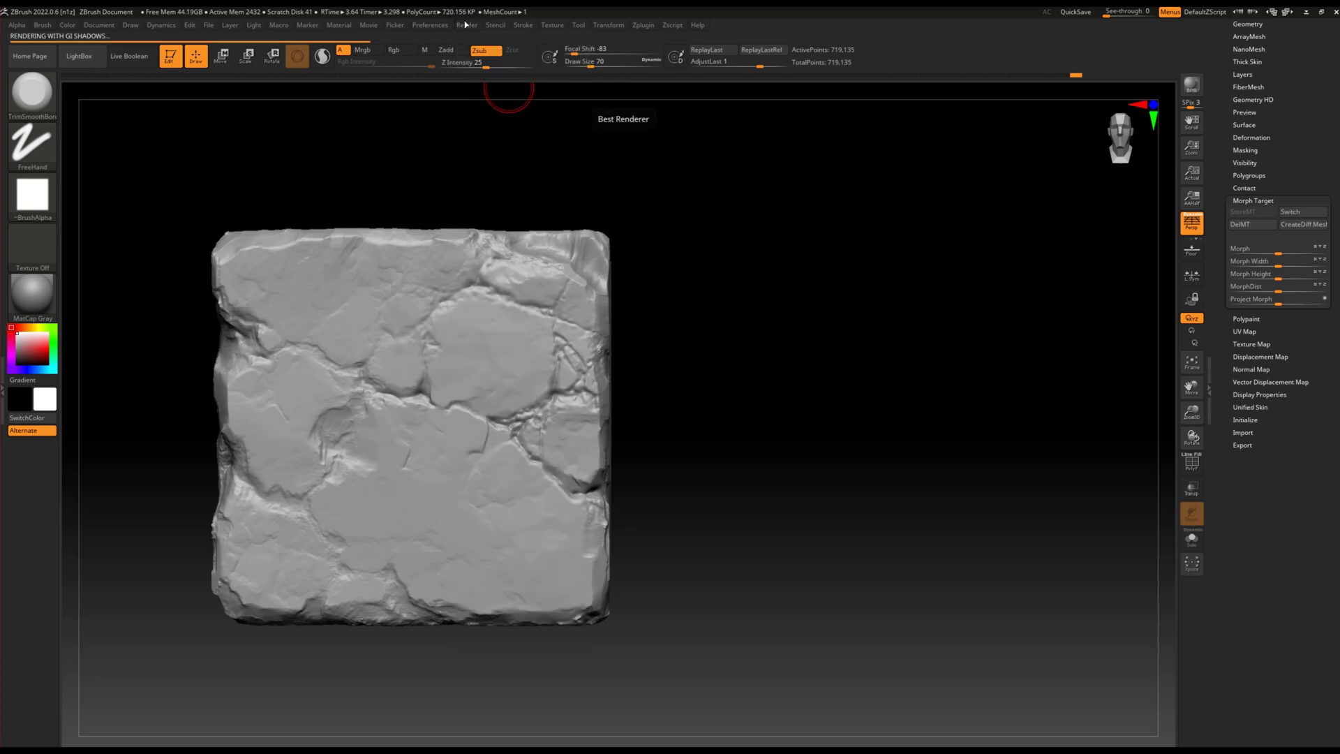
left_click_drag(479, 171, 560, 309)
mouse_move(560, 310)
right_mouse_down("alt")
mouse_move(607, 284)
mouse_move(598, 323)
right_mouse_up("alt")
mouse_move(413, 449)
right_mouse_down("ctrl")
mouse_move(456, 357)
mouse_move(473, 353)
right_mouse_up("ctrl")
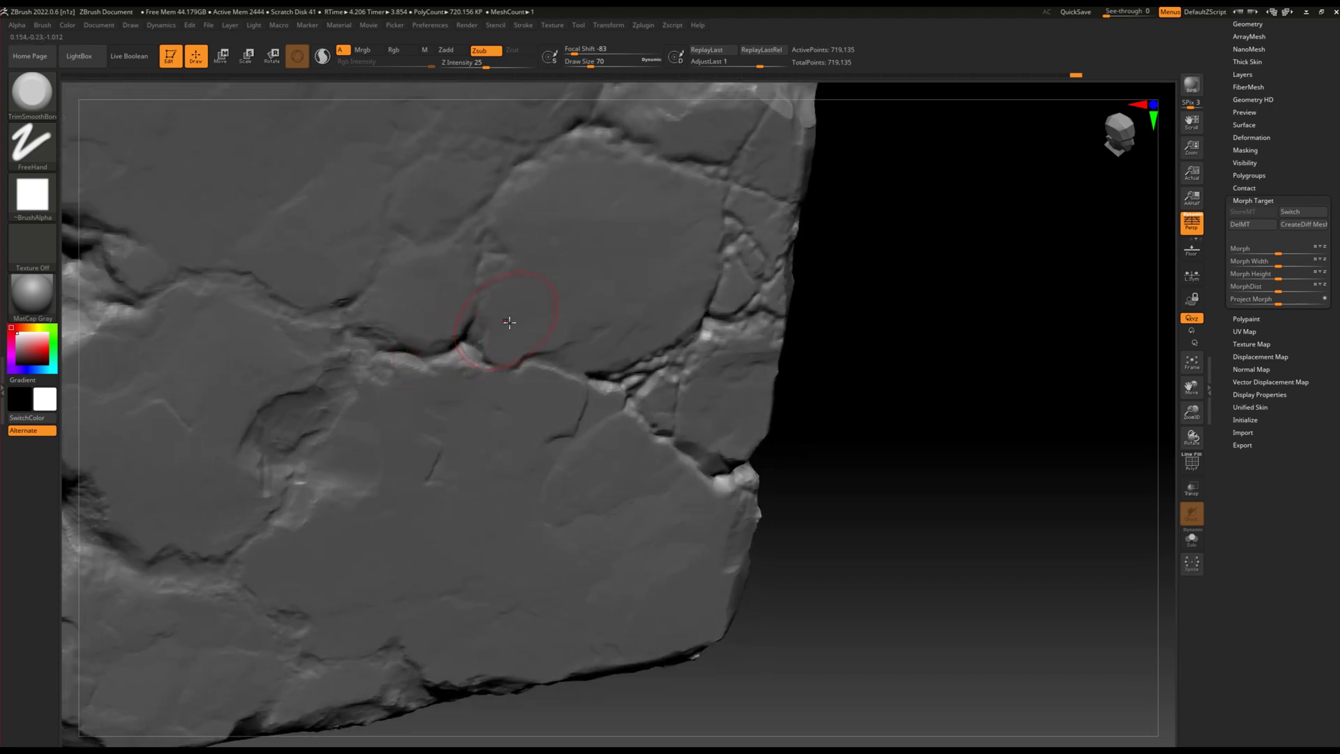
mouse_move(486, 282)
right_mouse_down("ctrl")
mouse_move(589, 493)
mouse_move(516, 391)
mouse_move(461, 489)
right_mouse_up("ctrl")
Carve a groove near the left edge with an enlarged DamStandard brush.
key("b")
key("d")
key("s")
key("]")
mouse_move(460, 488)
left_mouse_down()
mouse_move(397, 577)
mouse_move(423, 518)
left_mouse_up()
mouse_move(462, 441)
right_mouse_down("ctrl")
mouse_move(535, 565)
mouse_move(400, 396)
right_mouse_up("ctrl")
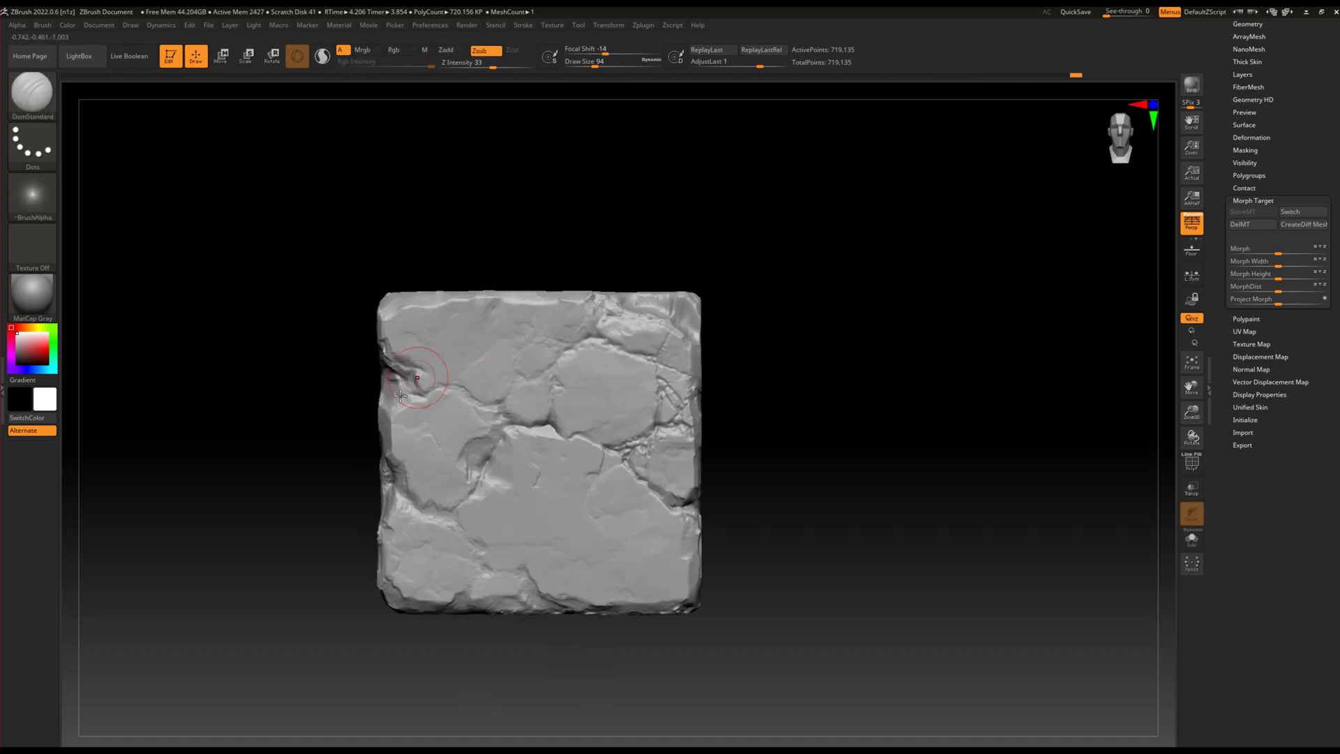
key("shift")
mouse_move(501, 516)
right_mouse_down("ctrl")
mouse_move(479, 419)
mouse_move(419, 344)
right_mouse_up("ctrl")
Shrink the brush and refine the bottom-edge chip with smoothing and ClayTubes.
key("shift")
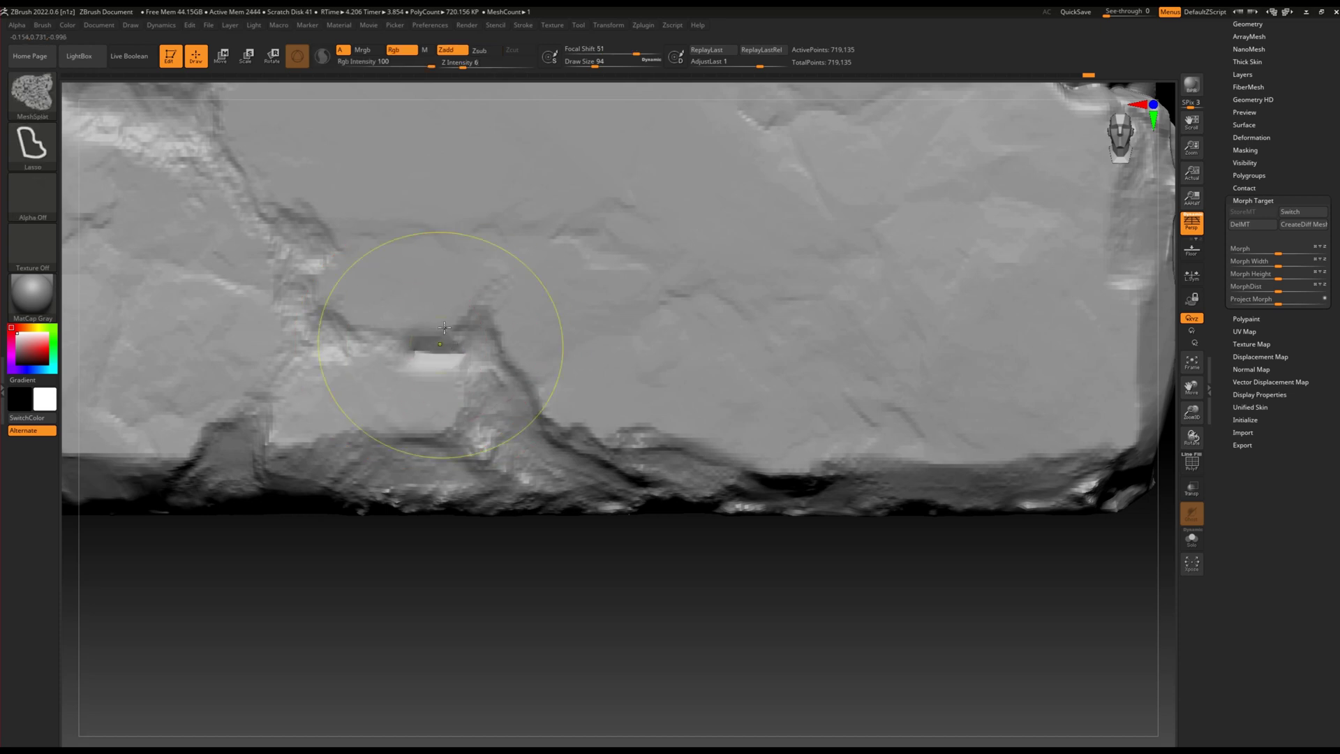
key("bracketleft")
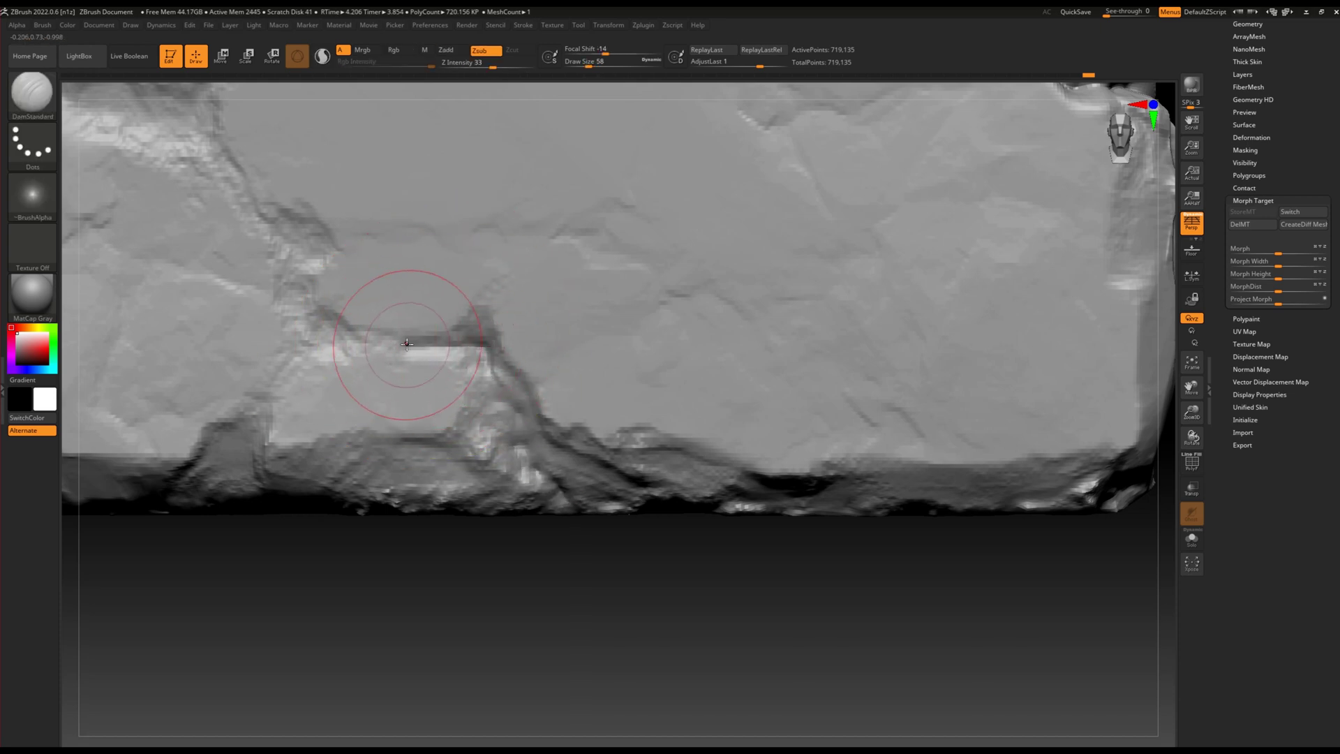
key("shift")
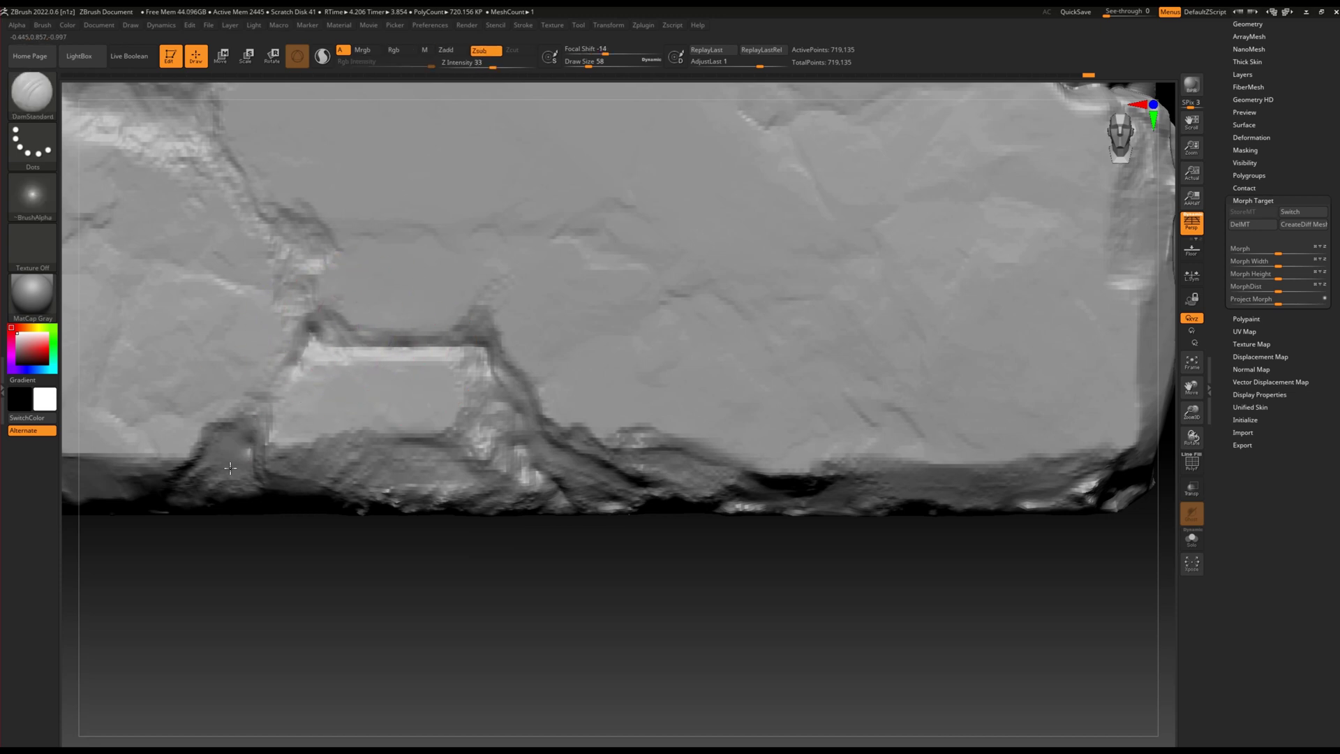
right_click_drag(360, 326, 433, 353, "ctrl")
mouse_move(482, 458)
right_mouse_down("ctrl")
mouse_move(482, 350)
mouse_move(477, 451)
right_mouse_up("ctrl")
key("b")
key("c")
key("t")
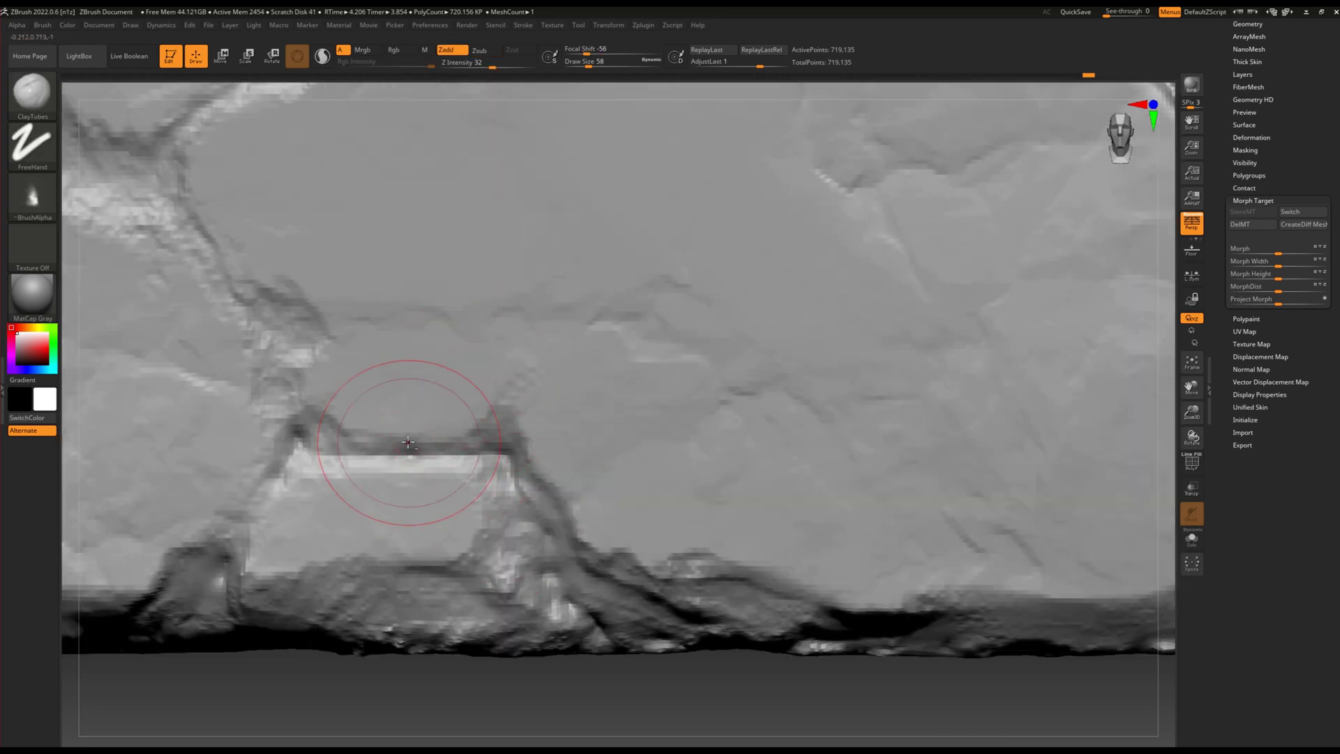
key("f")
right_click_drag(559, 554, 484, 508, "ctrl")
Switch to the Morph brush to restore earlier detail on the chipped edge.
key("b")
key("m")
key("o")
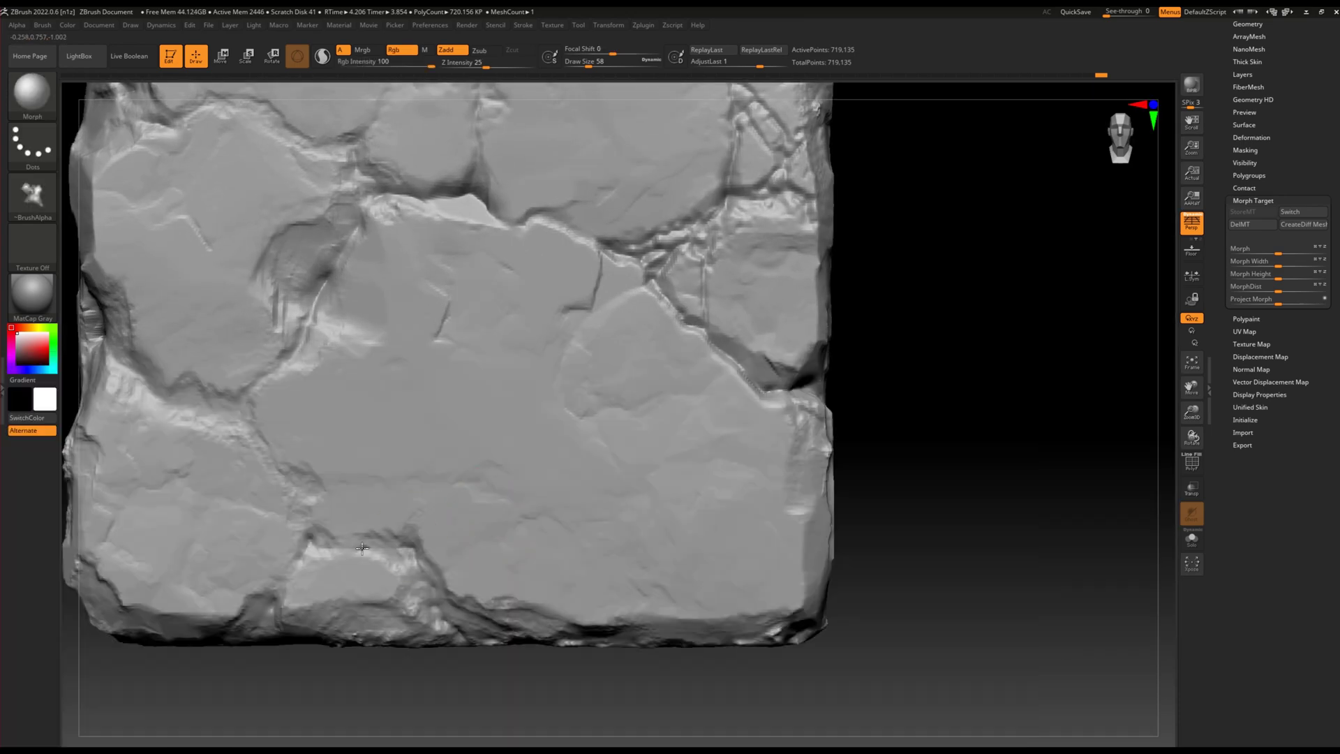
mouse_move(428, 541)
right_mouse_down("ctrl")
mouse_move(503, 542)
mouse_move(440, 539)
right_mouse_up("ctrl")
Carve and smooth a deep crease down the block's left edge with DamStandard.
key("b")
key("d")
key("s")
left_click_drag(225, 335, 253, 389)
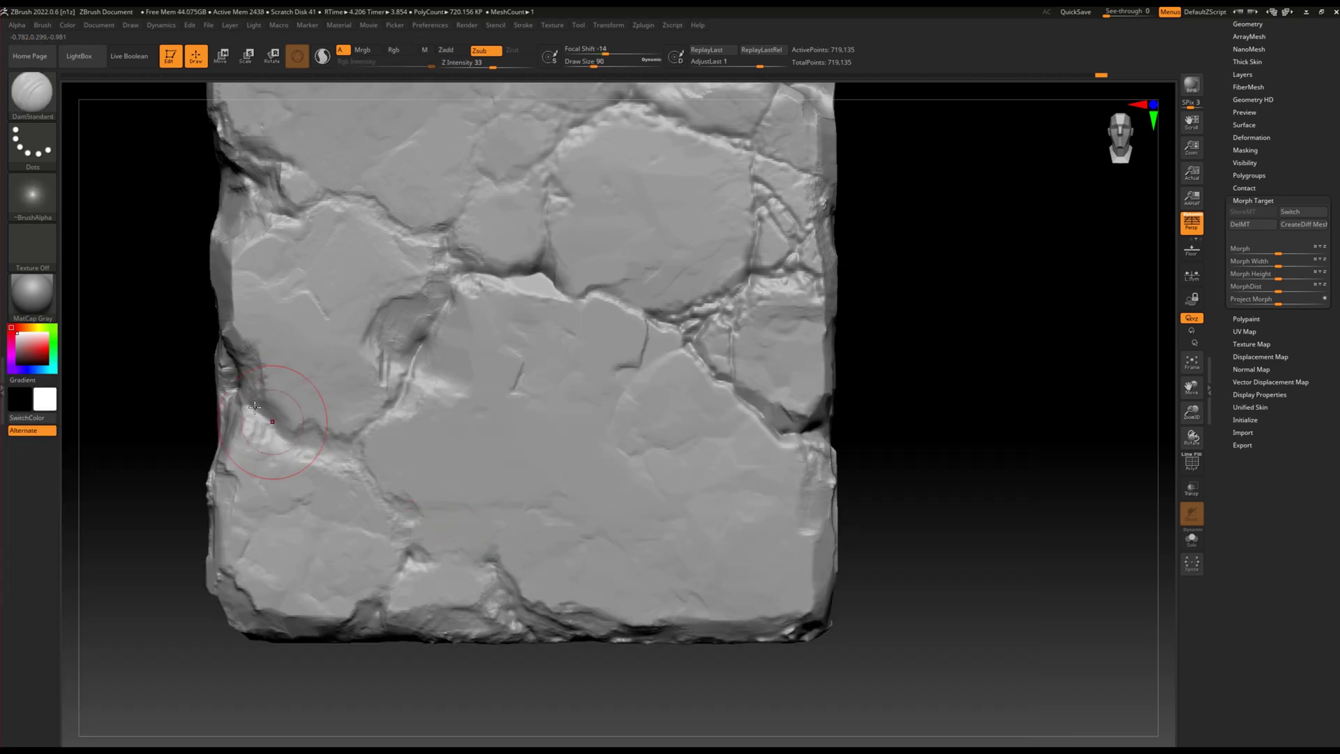
right_click_drag(419, 492, 386, 391, "ctrl")
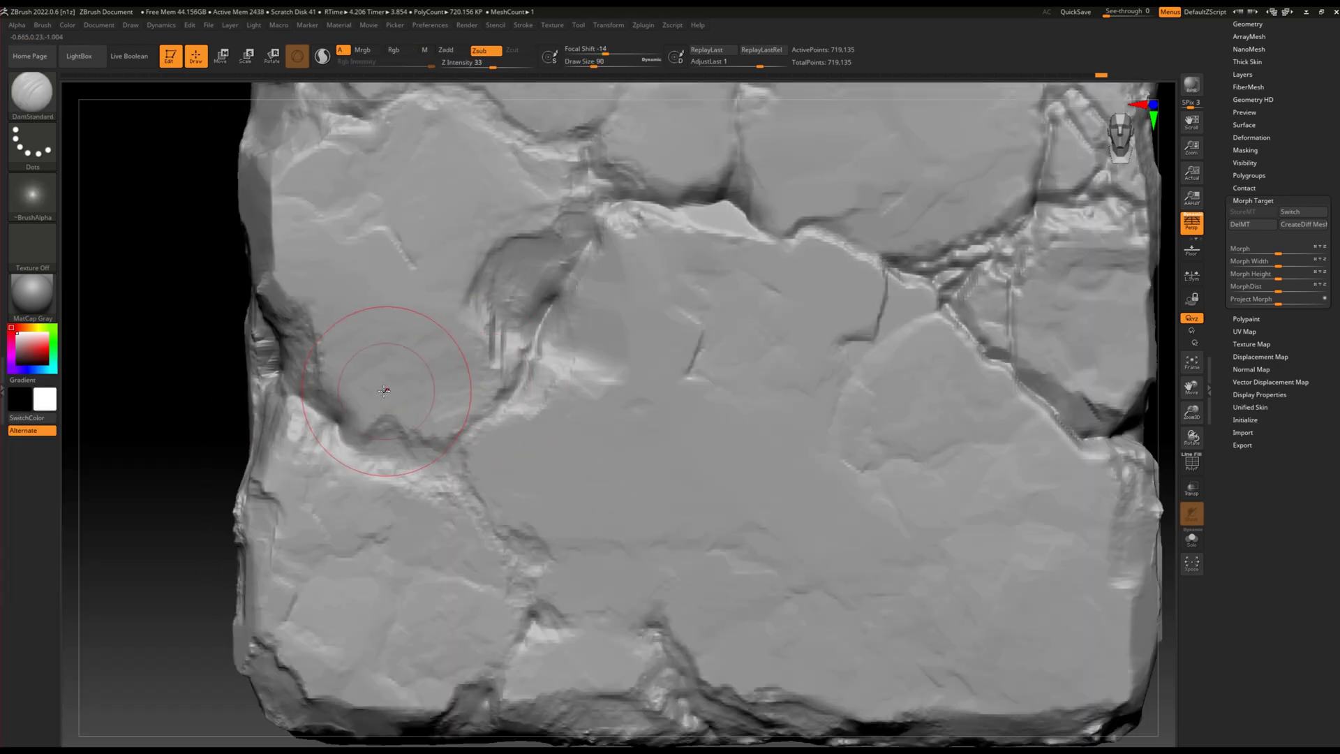
key("shift")
right_click_drag(372, 413, 377, 391, "ctrl")
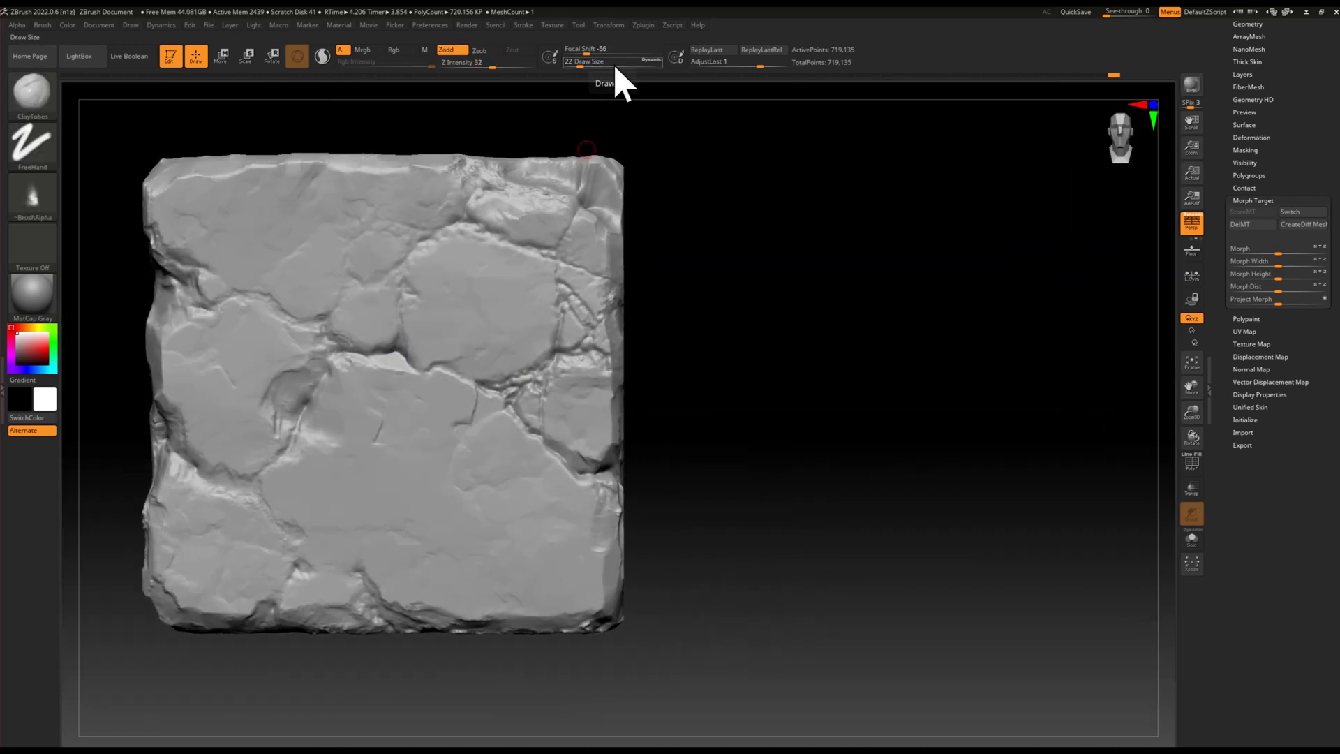
key("comma")
Apply a normal-map material from the Material library and orbit the block.
left_click(265, 89)
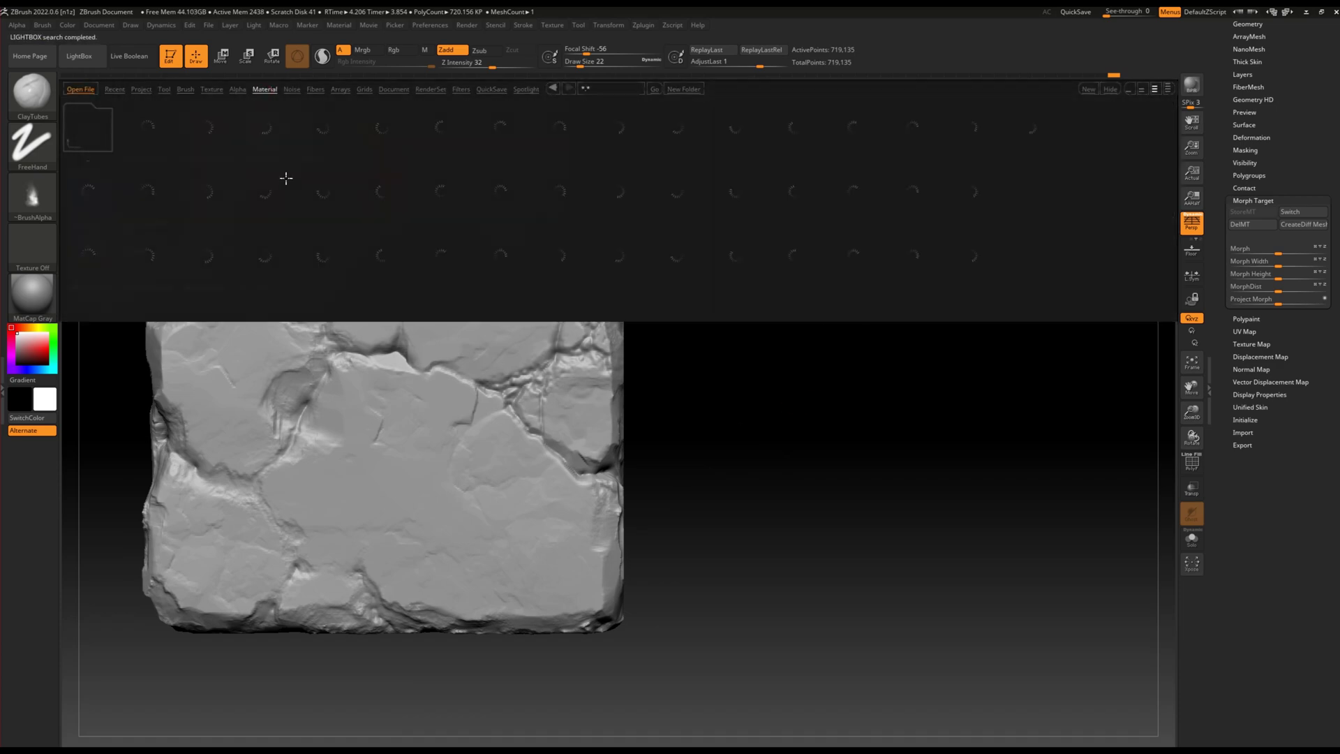
double_click(284, 173)
key("comma")
mouse_move(764, 474)
left_mouse_down("alt")
mouse_move(744, 499)
mouse_move(735, 490)
left_mouse_up("alt")
Apply the x_undoz_BlinnGray material and tumble the block to inspect its sides.
key("comma")
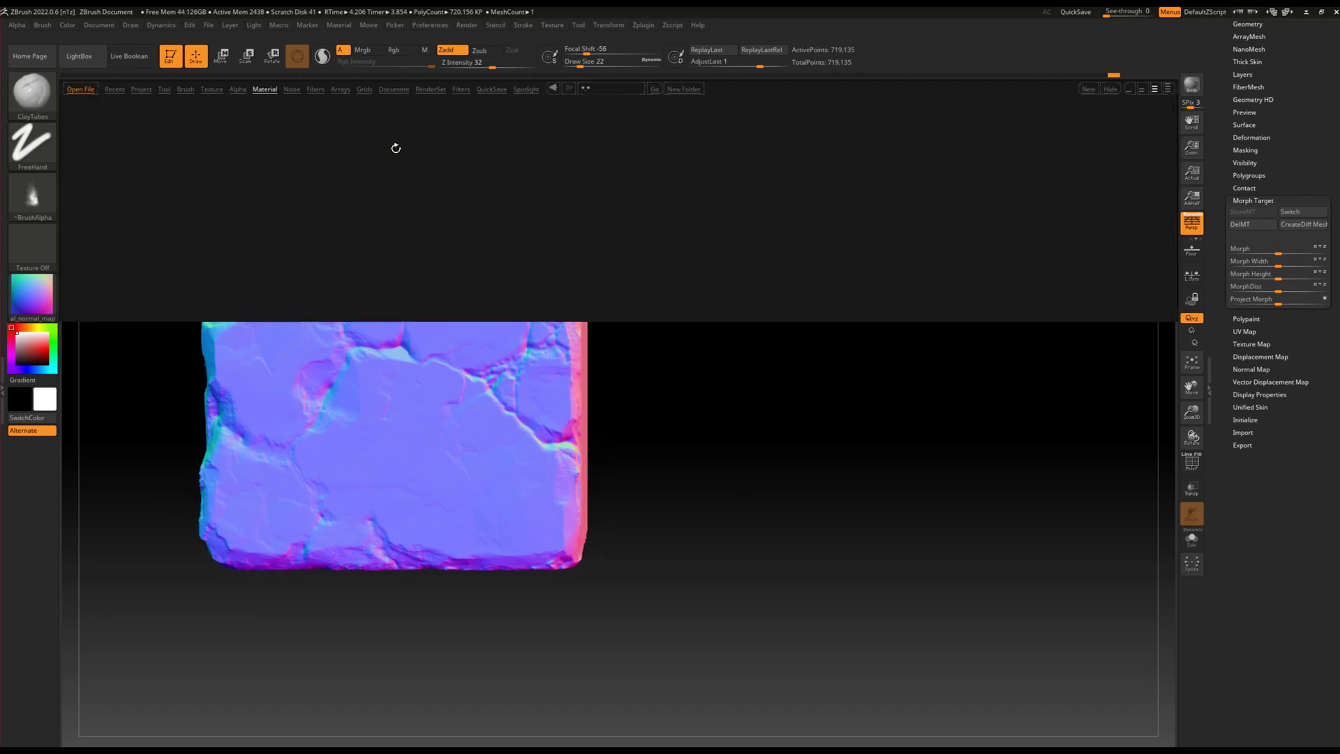
double_click(969, 134)
key("comma")
mouse_move(768, 442)
left_mouse_down()
mouse_move(768, 418)
mouse_move(769, 449)
mouse_move(718, 383)
mouse_move(702, 398)
mouse_move(718, 425)
mouse_move(826, 484)
mouse_move(827, 473)
left_mouse_up()
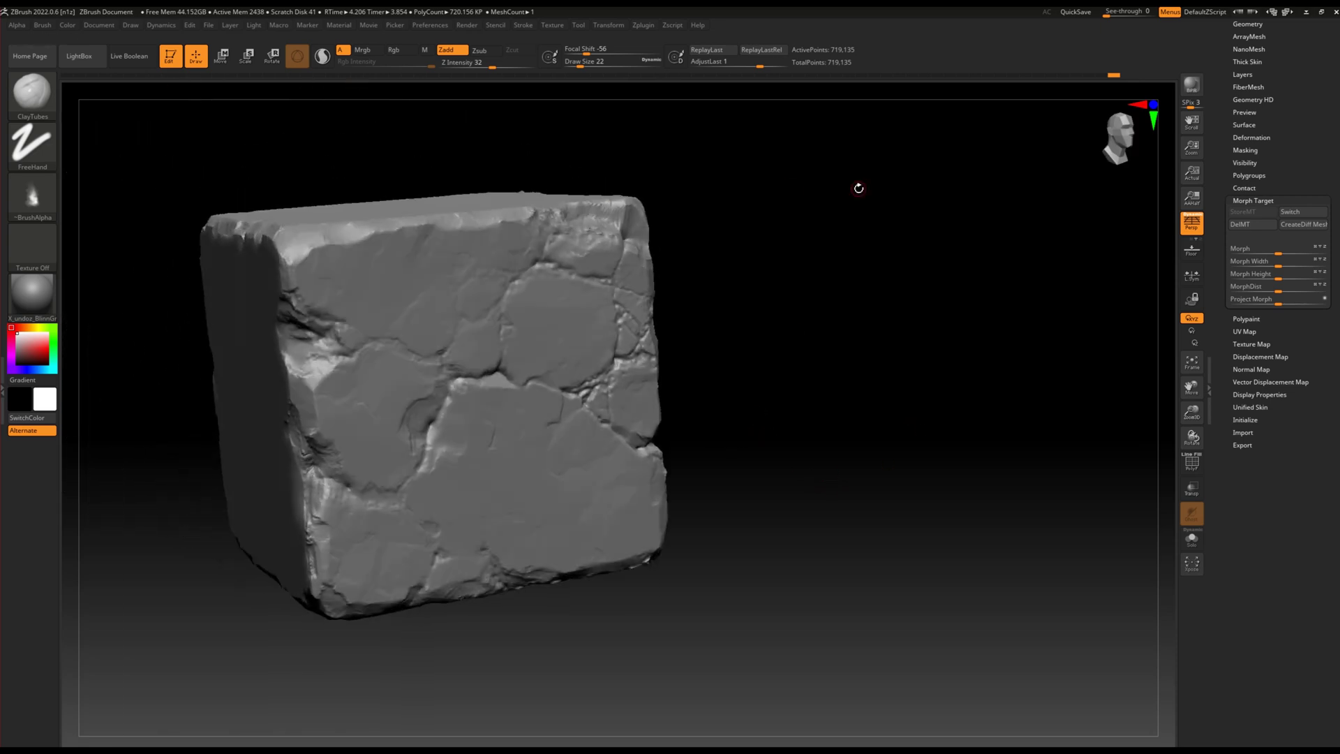
left_click_drag(838, 331, 783, 344, "shift")
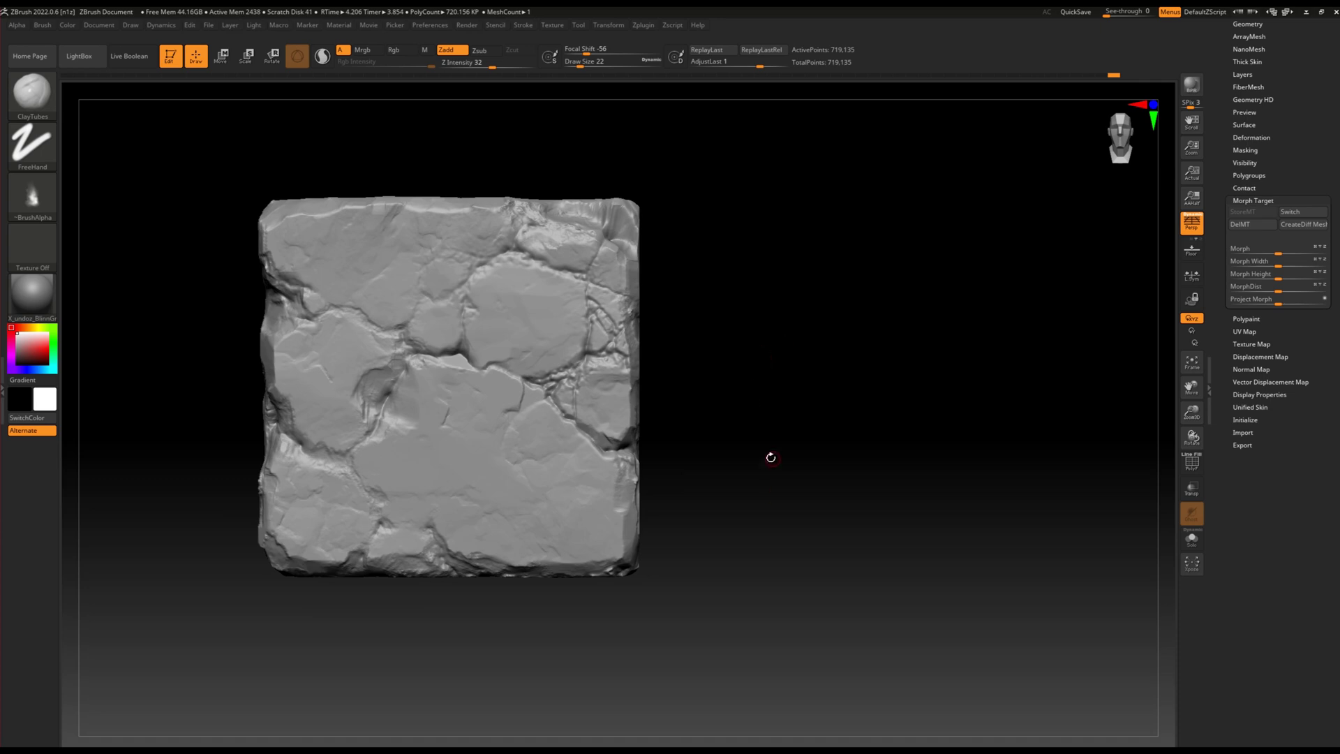